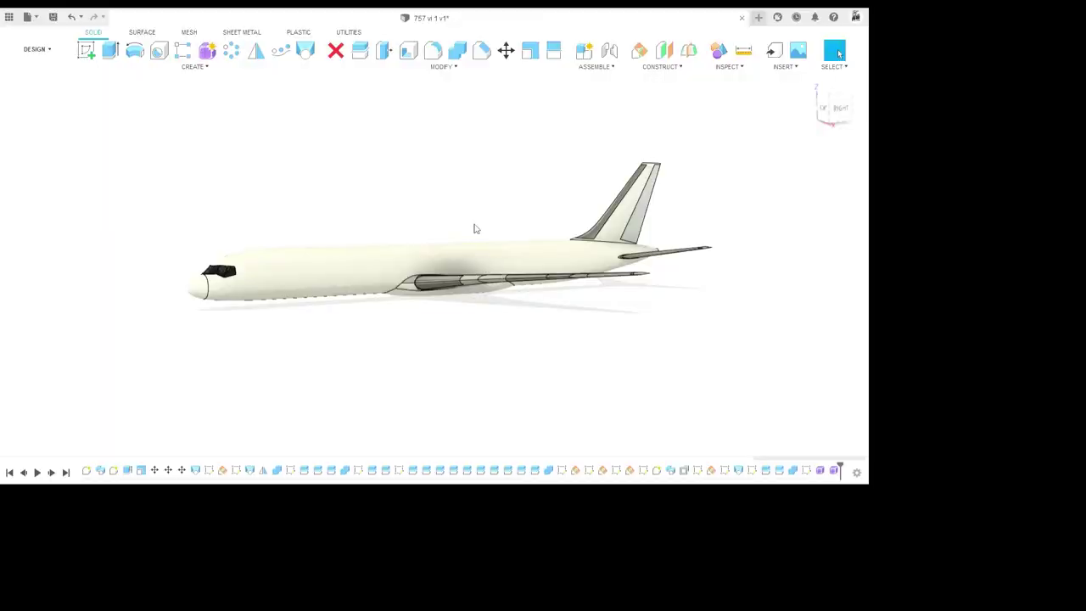
Step: Examine the airliner model from several angles and compare its engine area with the front and side reference drawings
{"action": "scroll", "coordinate": [373, 390], "scroll_direction": "down", "scroll_amount": 2}
{"action": "middle_click_drag", "start_coordinate": [427, 351], "coordinate": [512, 355], "text": "shift"}
{"action": "scroll", "coordinate": [459, 382], "scroll_direction": "up", "scroll_amount": 4}
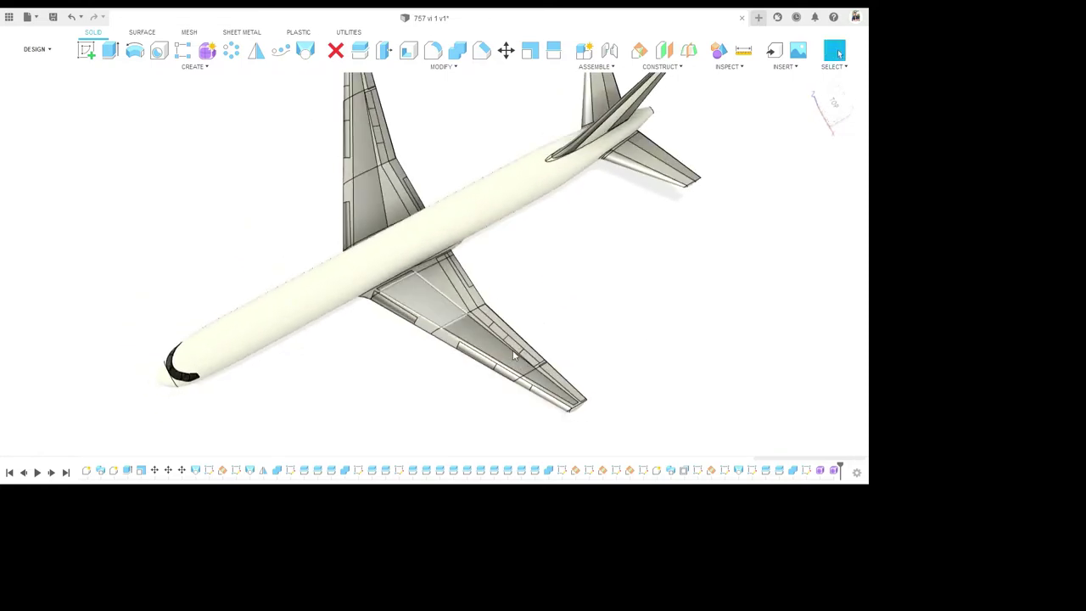
{"action": "scroll", "coordinate": [502, 424], "scroll_direction": "up", "scroll_amount": 3}
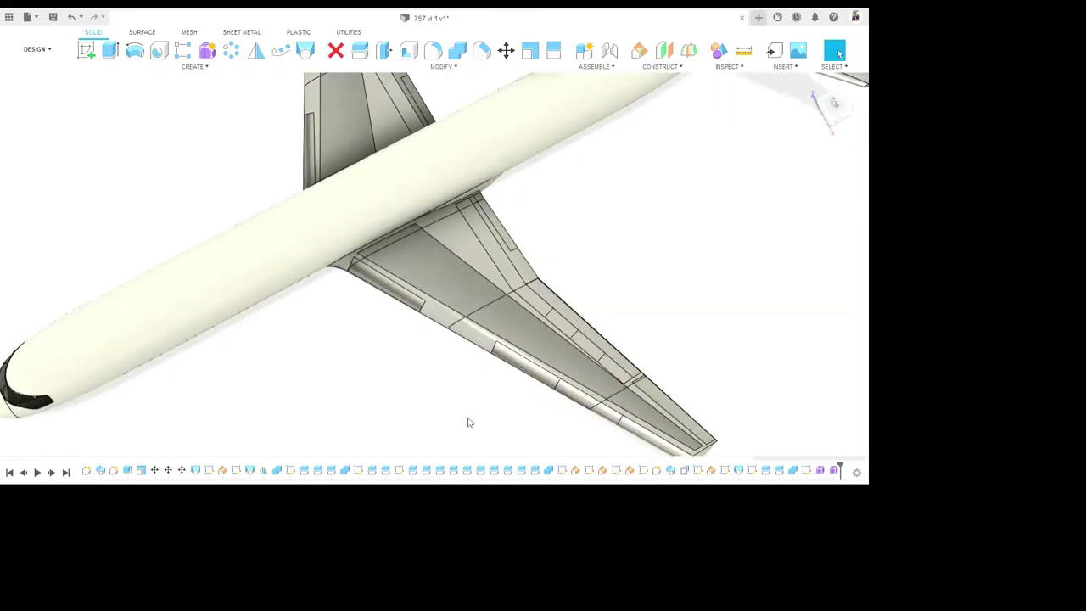
{"action": "scroll", "coordinate": [735, 296], "scroll_direction": "down", "scroll_amount": 5}
{"action": "scroll", "coordinate": [771, 250], "scroll_direction": "up", "scroll_amount": 4}
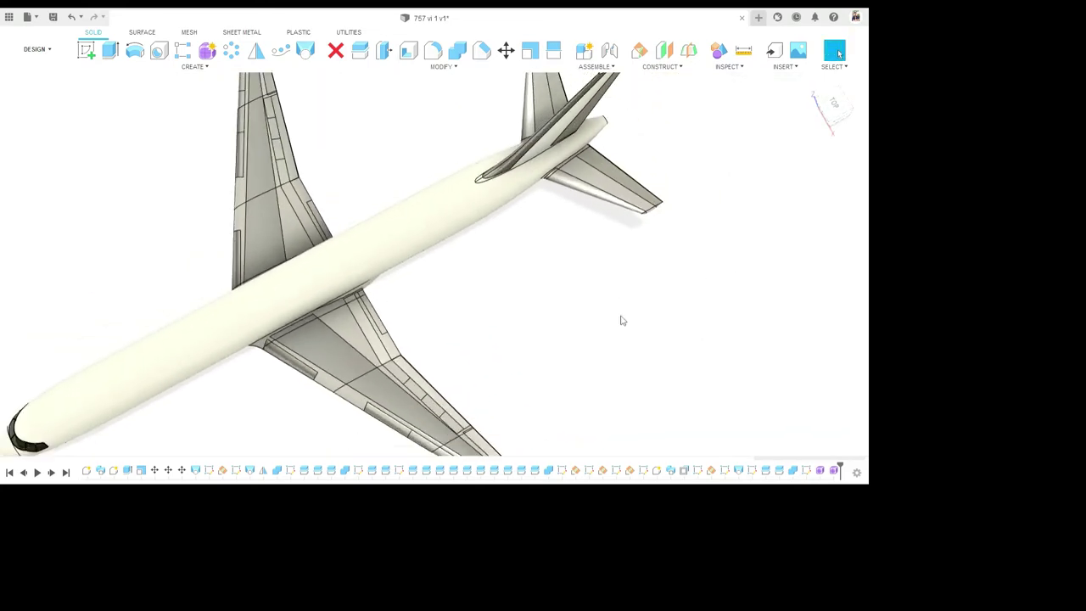
{"action": "middle_click_drag", "start_coordinate": [622, 323], "coordinate": [18, 245], "text": "shift"}
{"action": "middle_click_drag", "start_coordinate": [60, 203], "coordinate": [1021, 163], "text": "shift"}
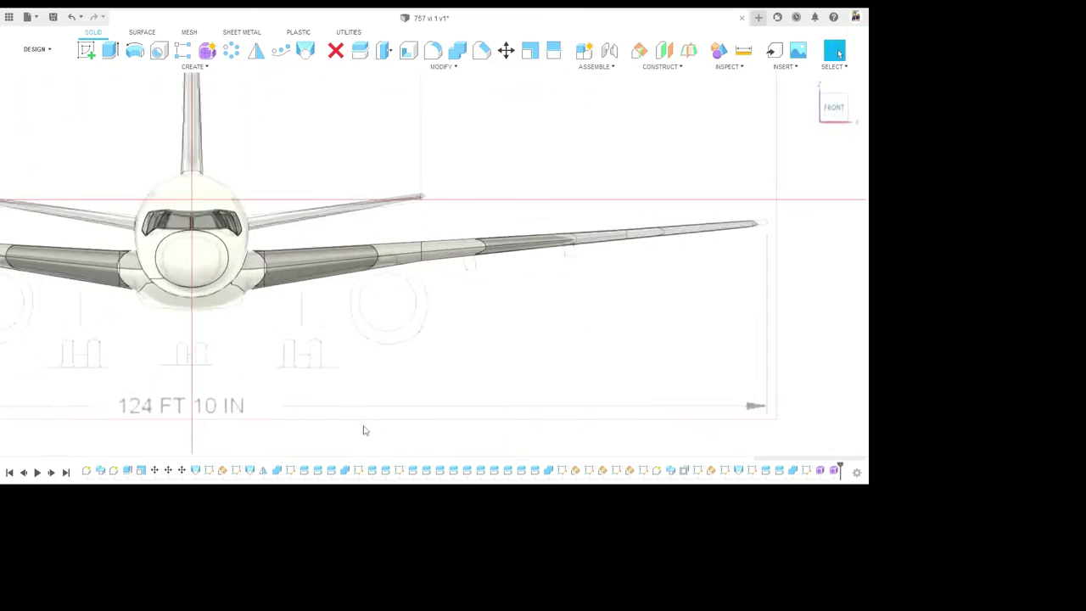
{"action": "scroll", "coordinate": [488, 395], "scroll_direction": "down", "scroll_amount": 5}
{"action": "middle_click_drag", "start_coordinate": [480, 395], "coordinate": [406, 367], "text": "shift"}
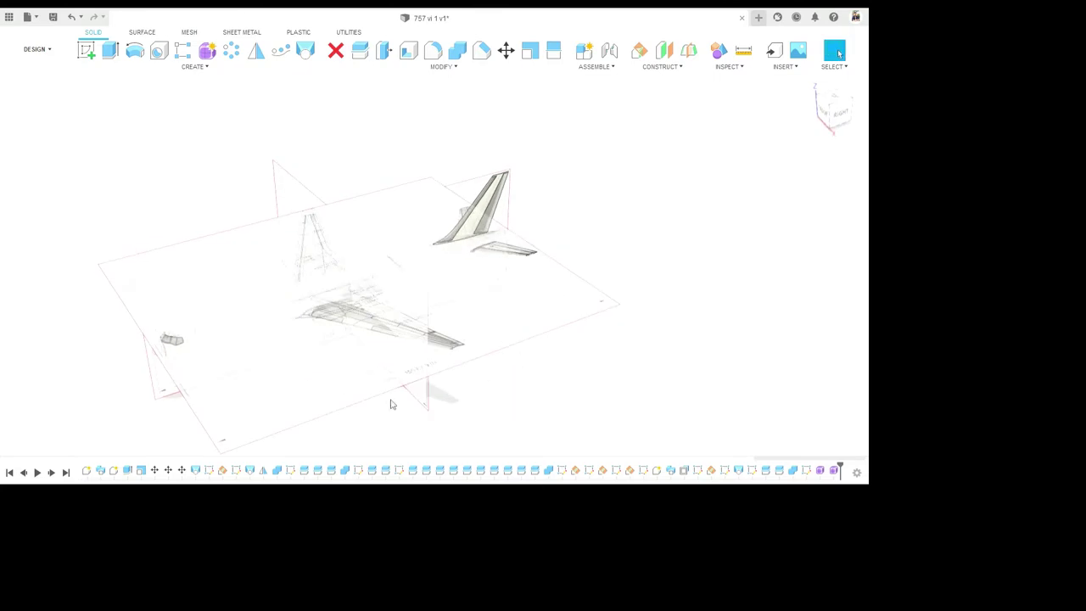
{"action": "scroll", "coordinate": [376, 408], "scroll_direction": "up", "scroll_amount": 2}
{"action": "scroll", "coordinate": [425, 454], "scroll_direction": "down", "scroll_amount": 3}
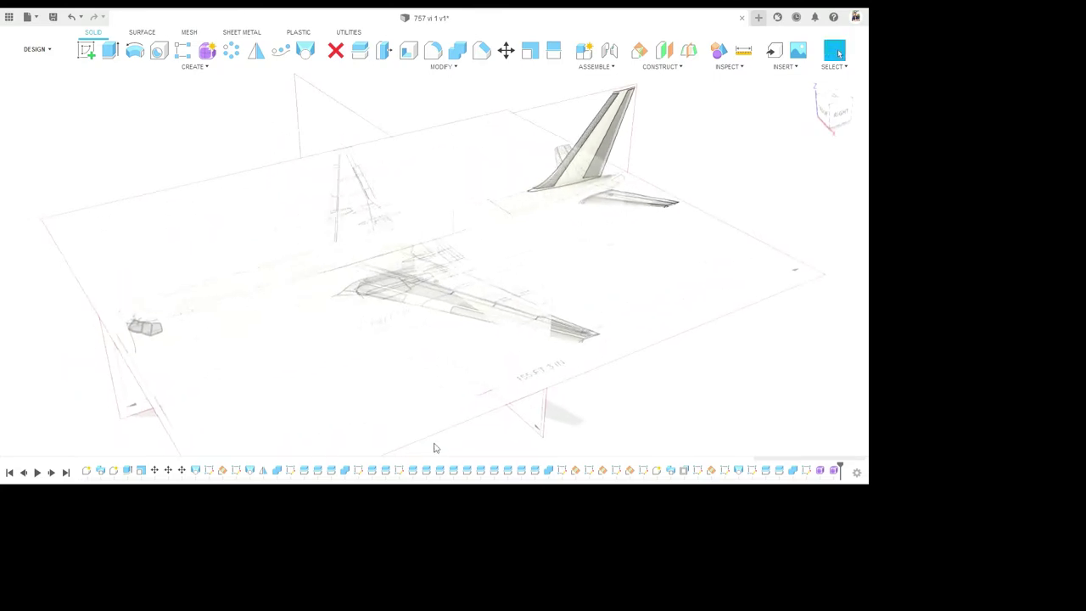
{"action": "scroll", "coordinate": [475, 475], "scroll_direction": "up", "scroll_amount": 5}
{"action": "middle_click_drag", "start_coordinate": [625, 382], "coordinate": [626, 329], "text": "shift"}
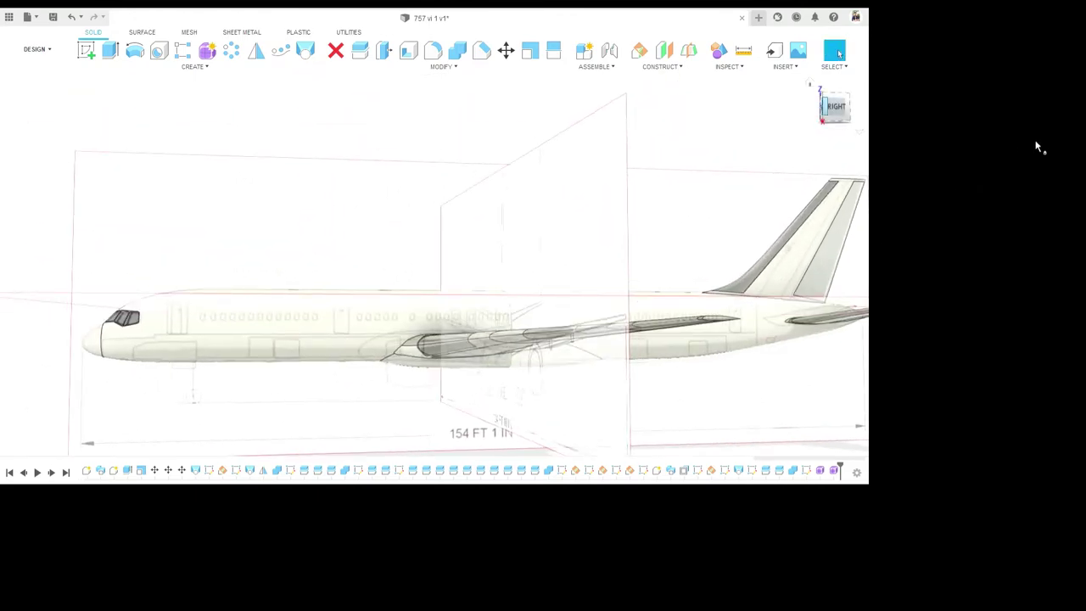
{"action": "left_click", "coordinate": [836, 107]}
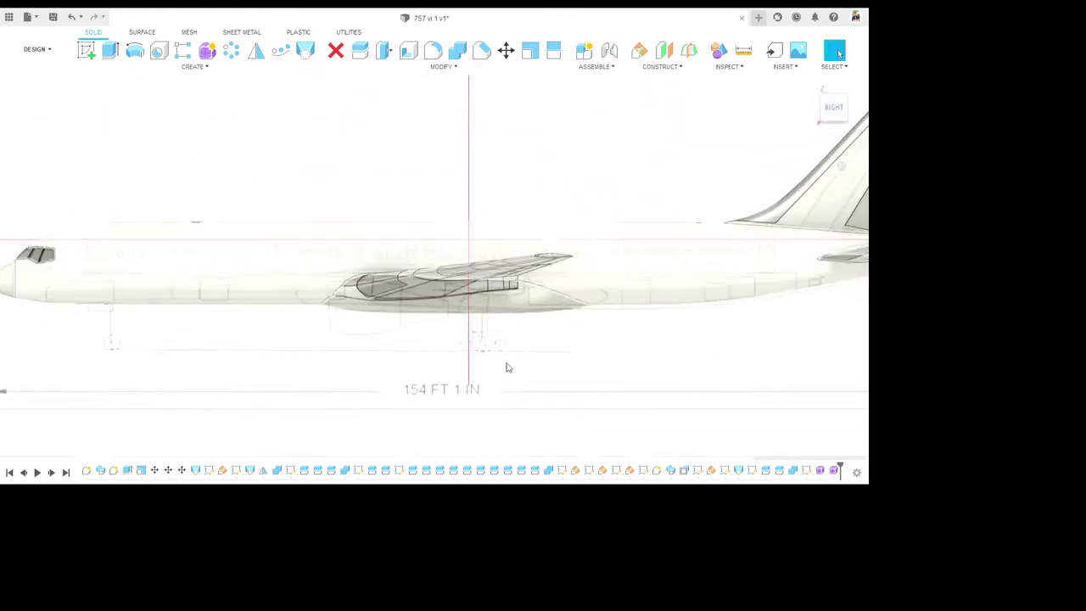
{"action": "scroll", "coordinate": [318, 429], "scroll_direction": "up", "scroll_amount": 5}
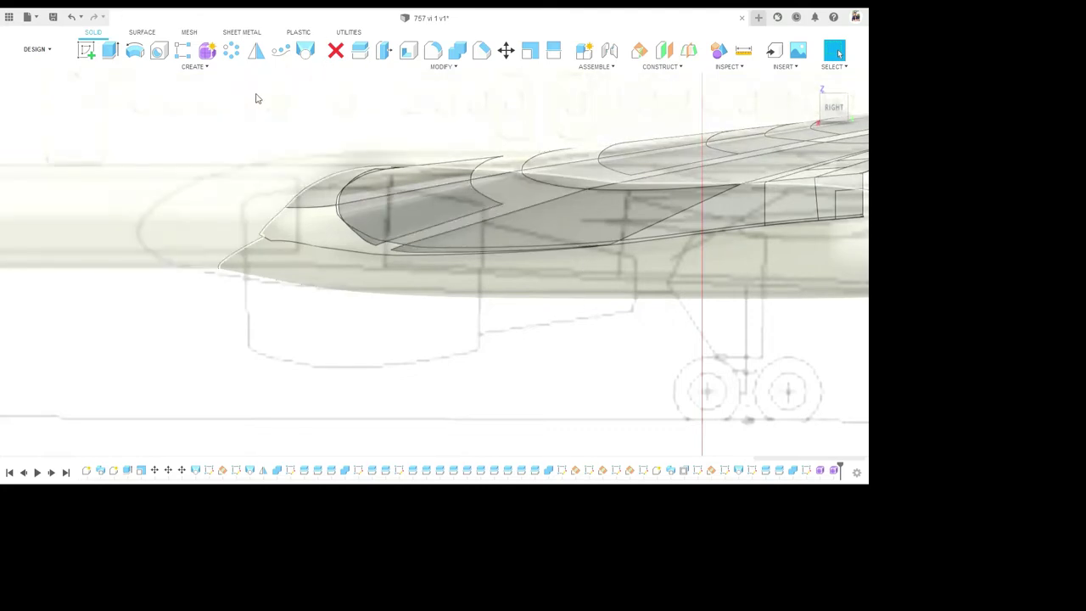
Step: Create a new form and show the round engine outline sketch over the front-view reference drawing
{"action": "left_click", "coordinate": [207, 50]}
{"action": "scroll", "coordinate": [404, 328], "scroll_direction": "down", "scroll_amount": 3}
{"action": "middle_click_drag", "start_coordinate": [503, 292], "coordinate": [520, 324], "text": "shift"}
{"action": "scroll", "coordinate": [522, 342], "scroll_direction": "up", "scroll_amount": 3}
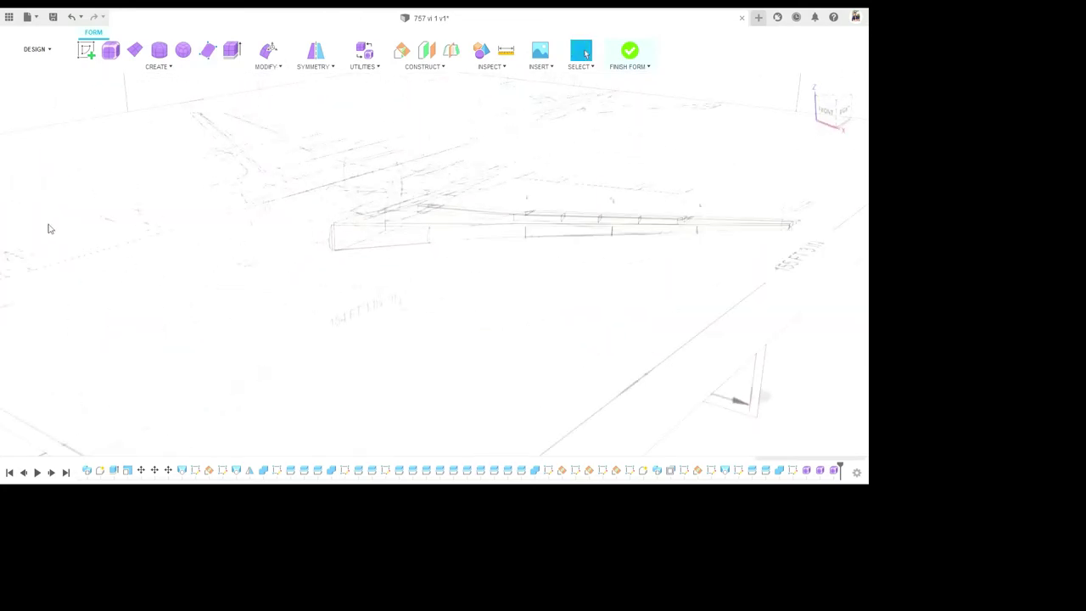
{"action": "left_click", "coordinate": [825, 112]}
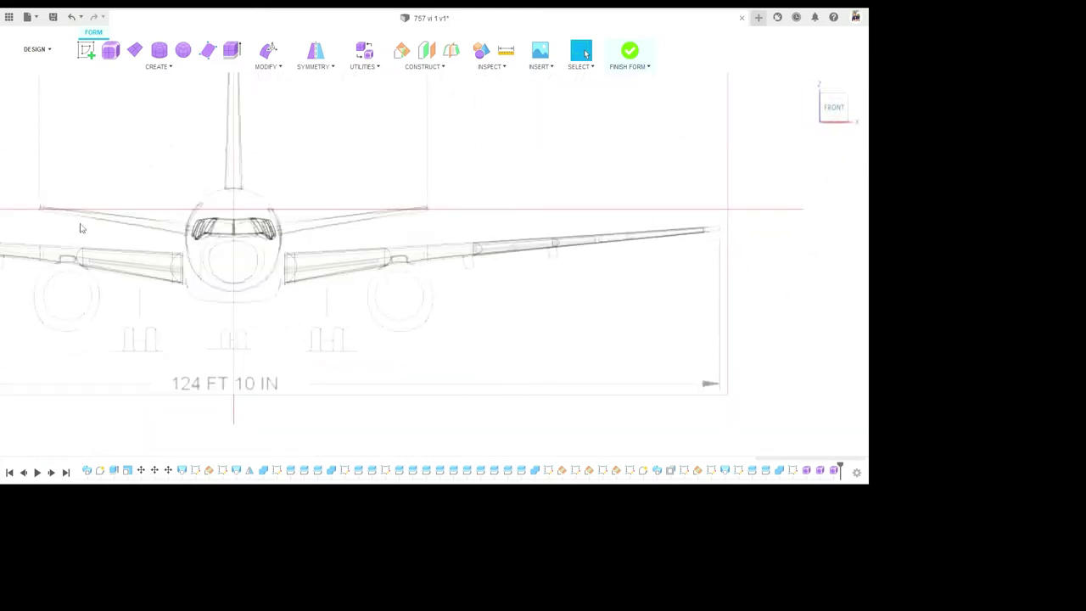
{"action": "left_click", "coordinate": [44, 232]}
{"action": "scroll", "coordinate": [453, 327], "scroll_direction": "up", "scroll_amount": 3}
{"action": "scroll", "coordinate": [508, 393], "scroll_direction": "down", "scroll_amount": 4}
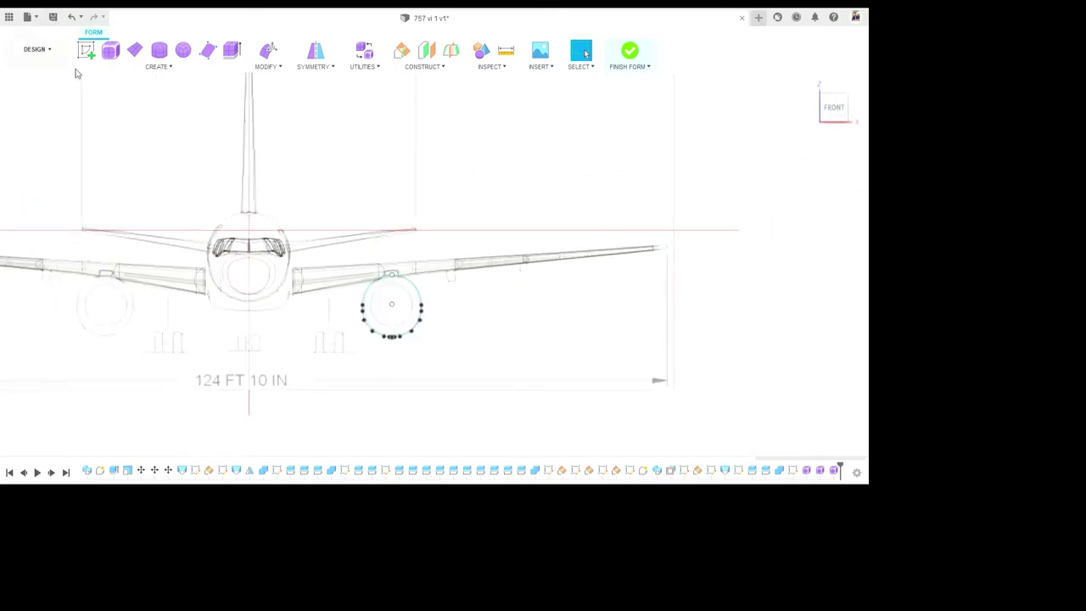
{"action": "scroll", "coordinate": [504, 424], "scroll_direction": "up", "scroll_amount": 3}
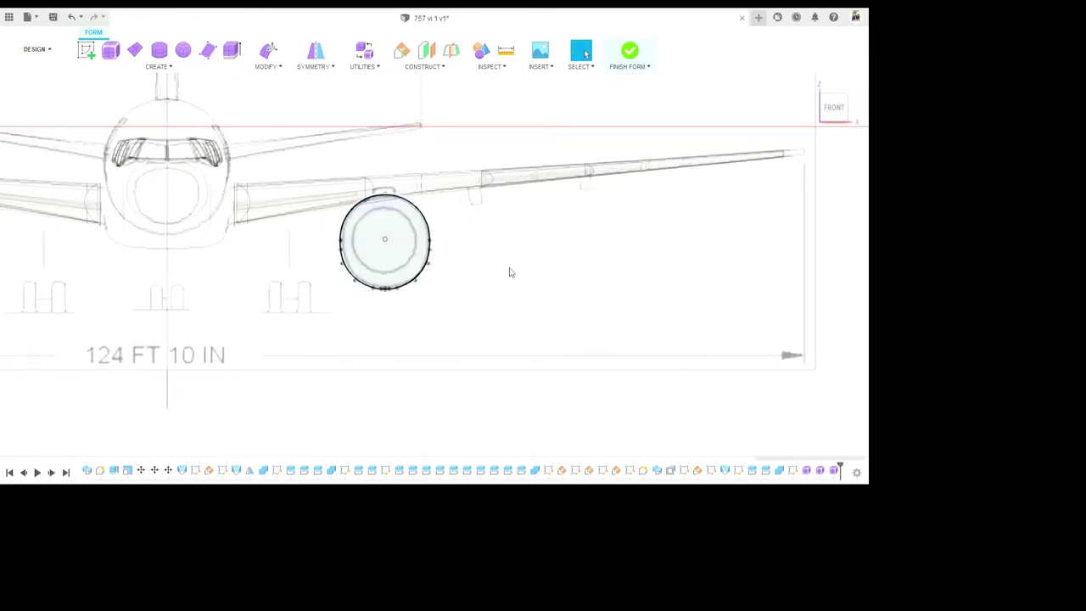
{"action": "scroll", "coordinate": [500, 339], "scroll_direction": "down", "scroll_amount": 4}
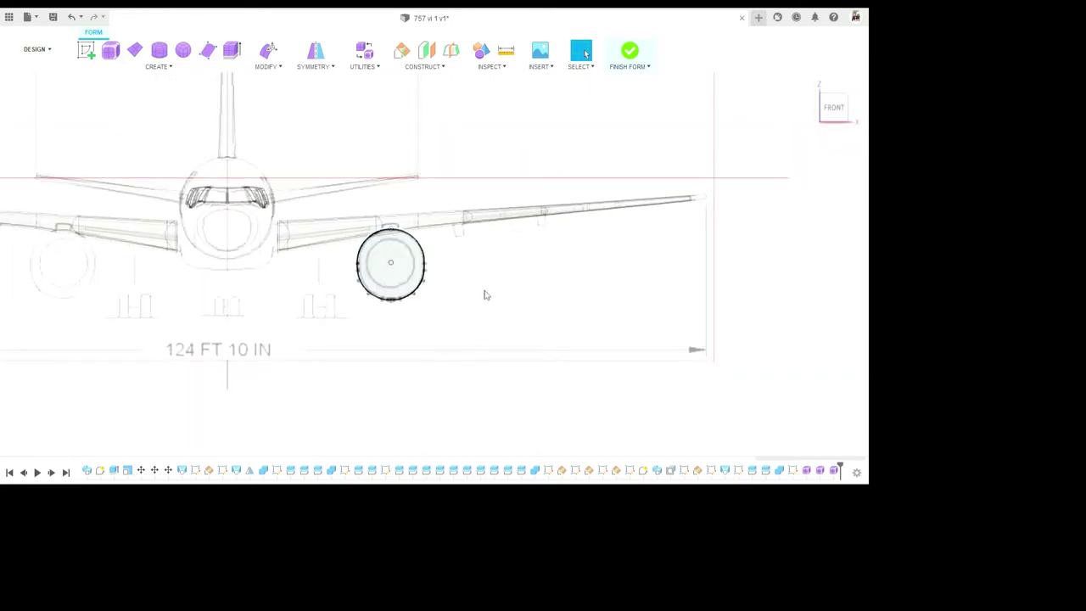
{"action": "scroll", "coordinate": [484, 297], "scroll_direction": "down", "scroll_amount": 1}
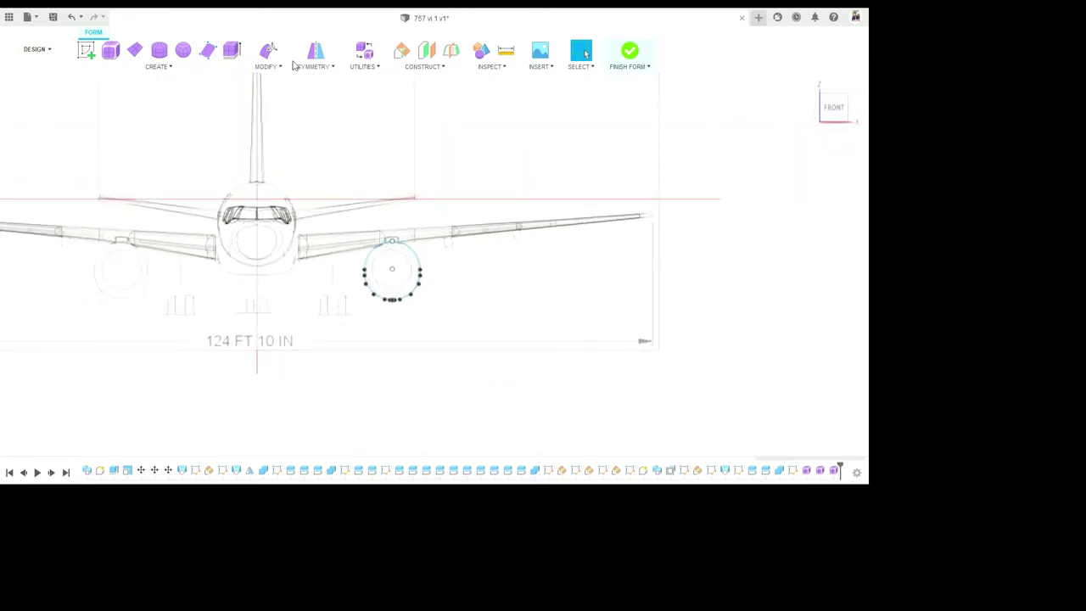
Step: Extrude the round engine profile toward the nose into a short, open cylindrical form band
{"action": "left_click", "coordinate": [232, 50]}
{"action": "left_click", "coordinate": [407, 258]}
{"action": "middle_click_drag", "start_coordinate": [511, 322], "coordinate": [738, 293], "text": "shift"}
{"action": "scroll", "coordinate": [658, 220], "scroll_direction": "up", "scroll_amount": 1}
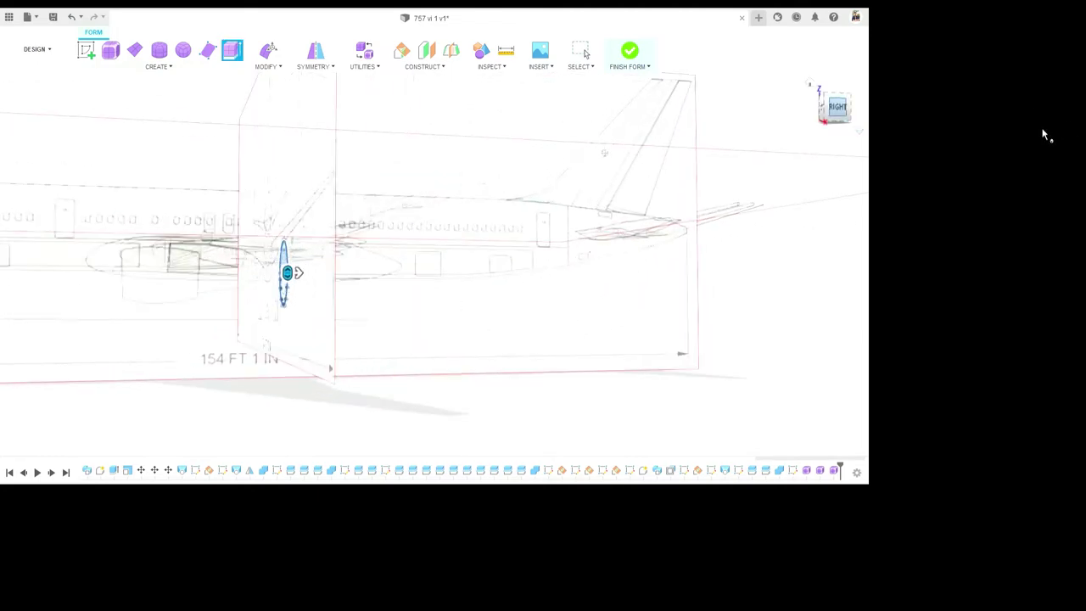
{"action": "left_click", "coordinate": [837, 107]}
{"action": "scroll", "coordinate": [305, 288], "scroll_direction": "up", "scroll_amount": 3}
{"action": "left_click_drag", "start_coordinate": [313, 265], "coordinate": [278, 263]}
{"action": "scroll", "coordinate": [230, 271], "scroll_direction": "up", "scroll_amount": 2}
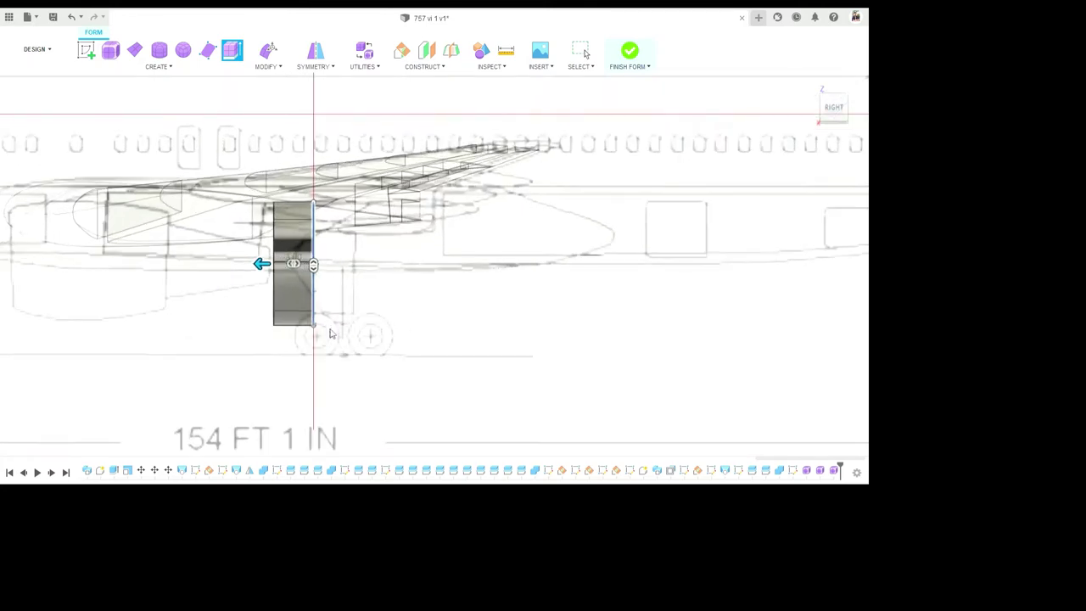
{"action": "left_click_drag", "start_coordinate": [331, 334], "coordinate": [345, 334]}
{"action": "middle_click_drag", "start_coordinate": [345, 334], "coordinate": [514, 362]}
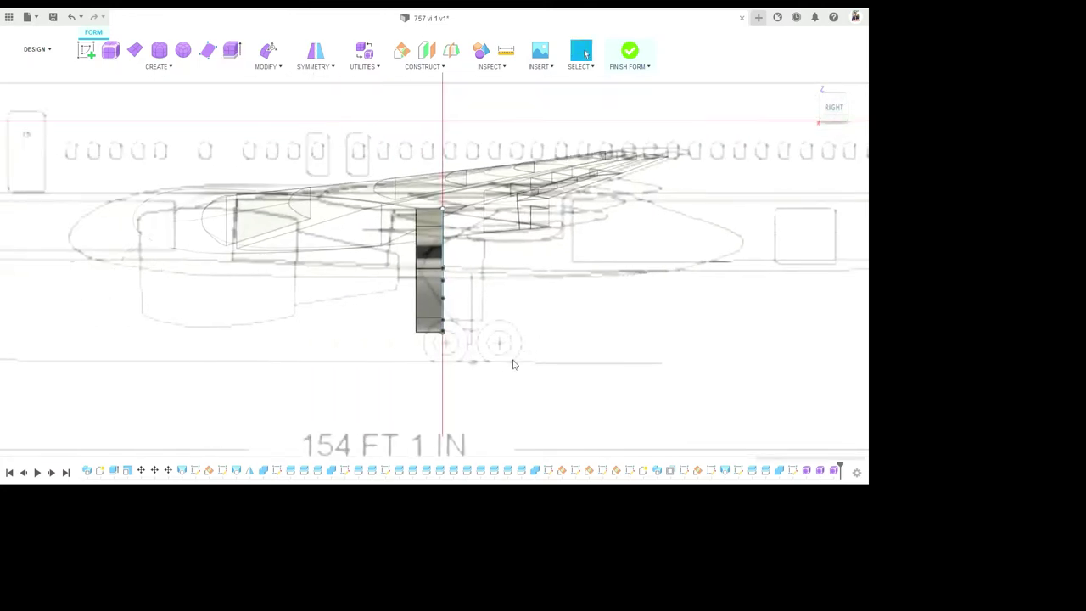
Step: Move the cylindrical band 16.50 forward so it sits within the engine nacelle of the side-view drawing
{"action": "left_click_drag", "start_coordinate": [587, 347], "coordinate": [298, 346]}
{"action": "scroll", "coordinate": [258, 316], "scroll_direction": "up", "scroll_amount": 2}
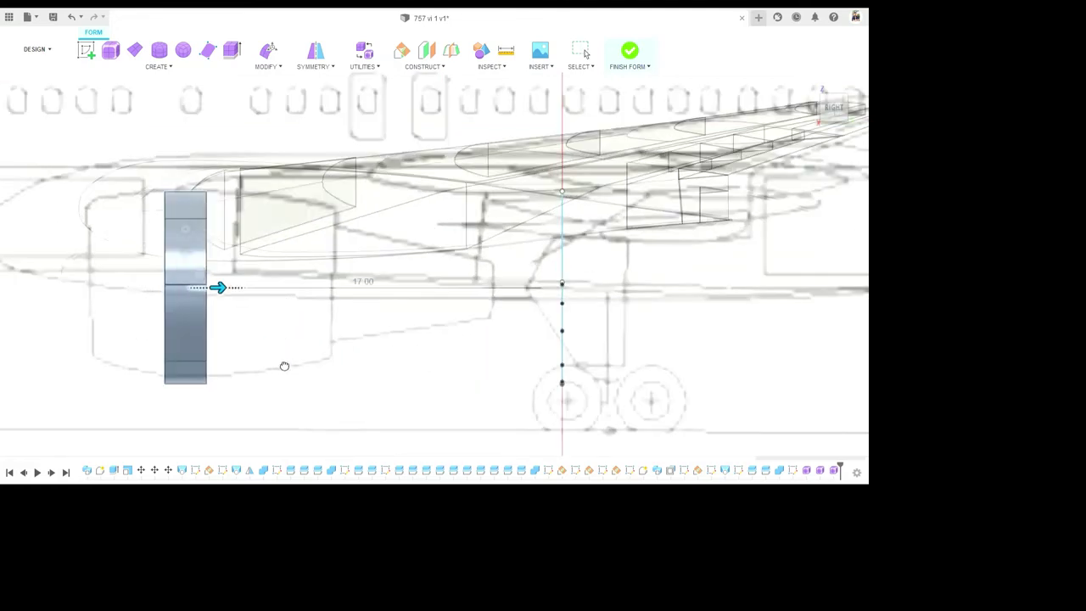
{"action": "scroll", "coordinate": [276, 363], "scroll_direction": "up", "scroll_amount": 1}
{"action": "scroll", "coordinate": [517, 342], "scroll_direction": "down", "scroll_amount": 5}
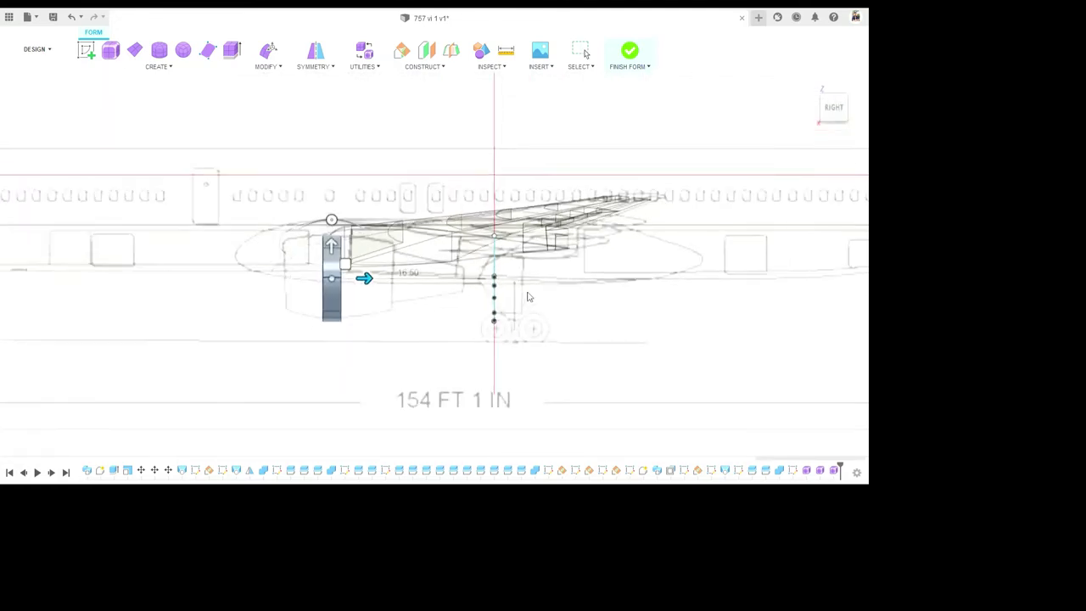
Step: Shift the band sideways in the top view to centre it on the drawn engine nacelle
{"action": "middle_click_drag", "start_coordinate": [528, 296], "coordinate": [1020, 145], "text": "shift"}
{"action": "left_click", "coordinate": [834, 103]}
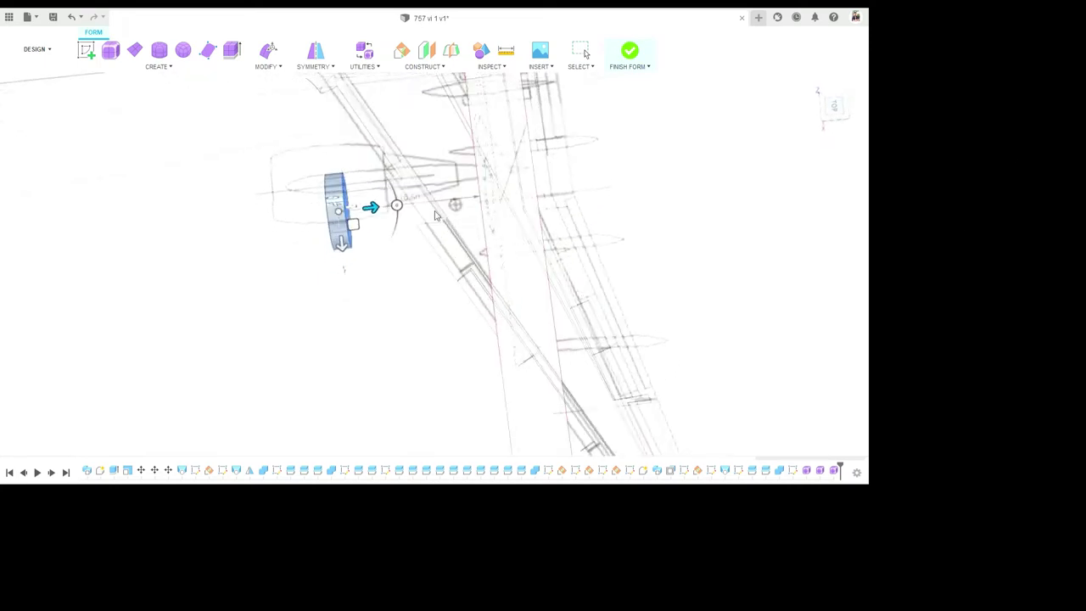
{"action": "scroll", "coordinate": [416, 214], "scroll_direction": "up", "scroll_amount": 4}
{"action": "left_click_drag", "start_coordinate": [440, 279], "coordinate": [440, 272]}
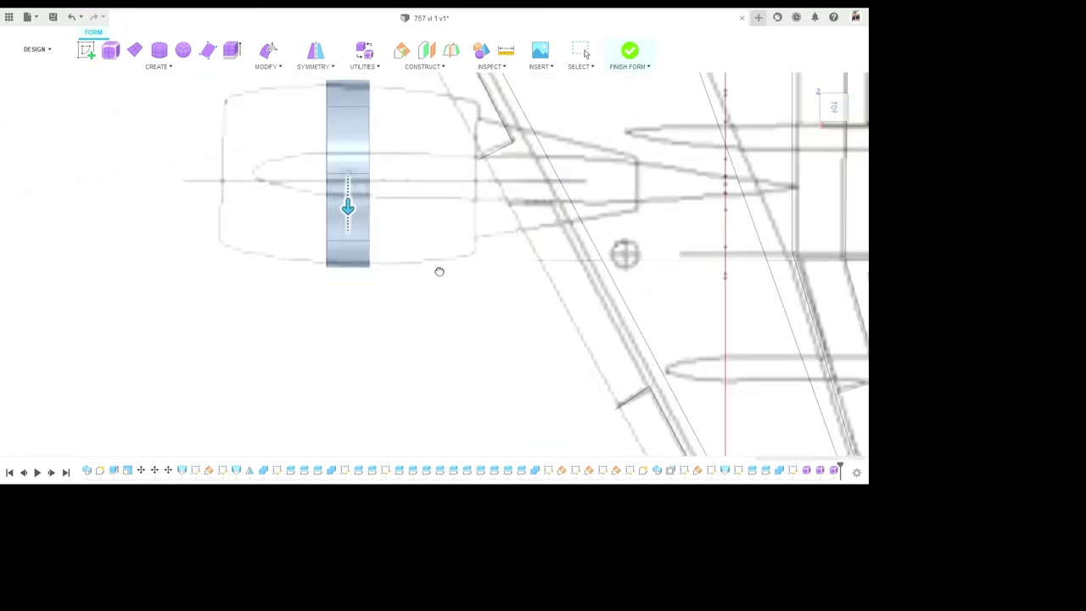
{"action": "scroll", "coordinate": [654, 447], "scroll_direction": "down", "scroll_amount": 1}
{"action": "key", "text": "Escape"}
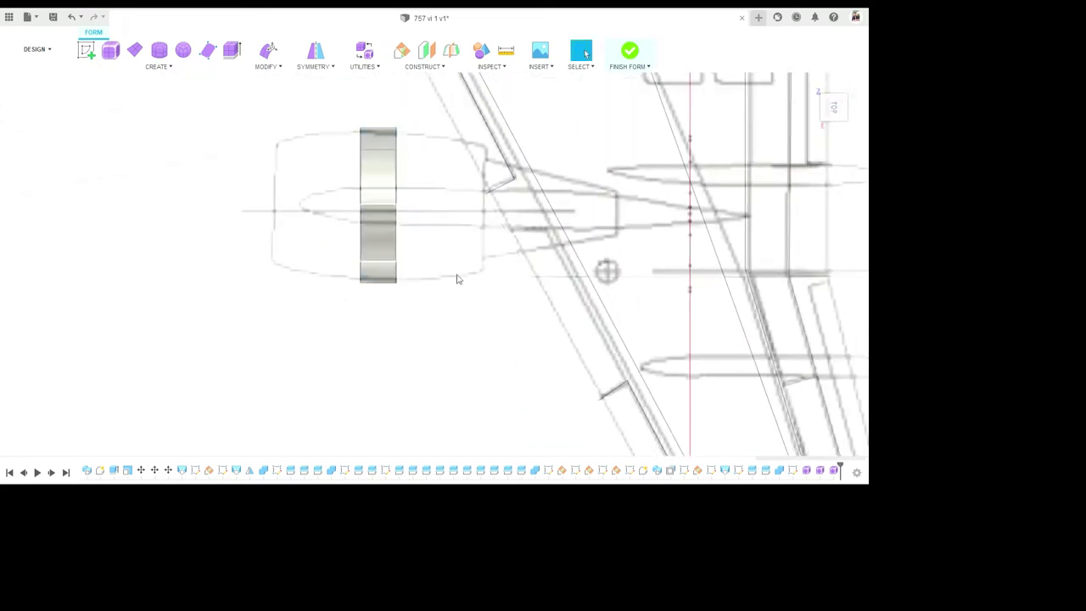
Step: Extend the band's front edge loop forward with Edit Form and taper it to the nacelle outline in the side view
{"action": "scroll", "coordinate": [452, 259], "scroll_direction": "up", "scroll_amount": 1}
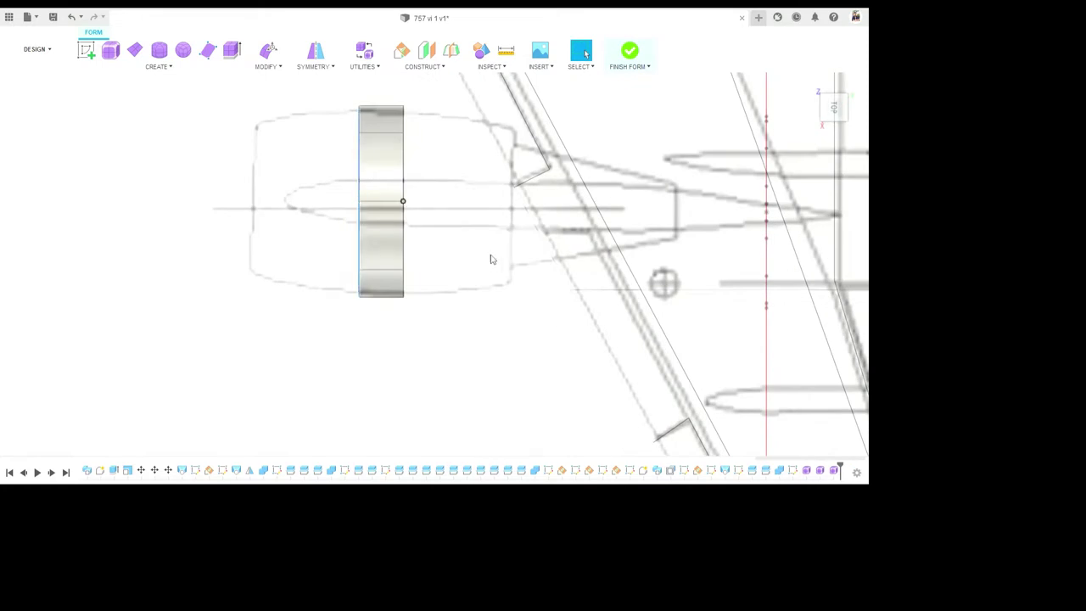
{"action": "left_click", "coordinate": [552, 254]}
{"action": "scroll", "coordinate": [567, 256], "scroll_direction": "down", "scroll_amount": 2}
{"action": "middle_click_drag", "start_coordinate": [621, 244], "coordinate": [635, 165], "text": "shift"}
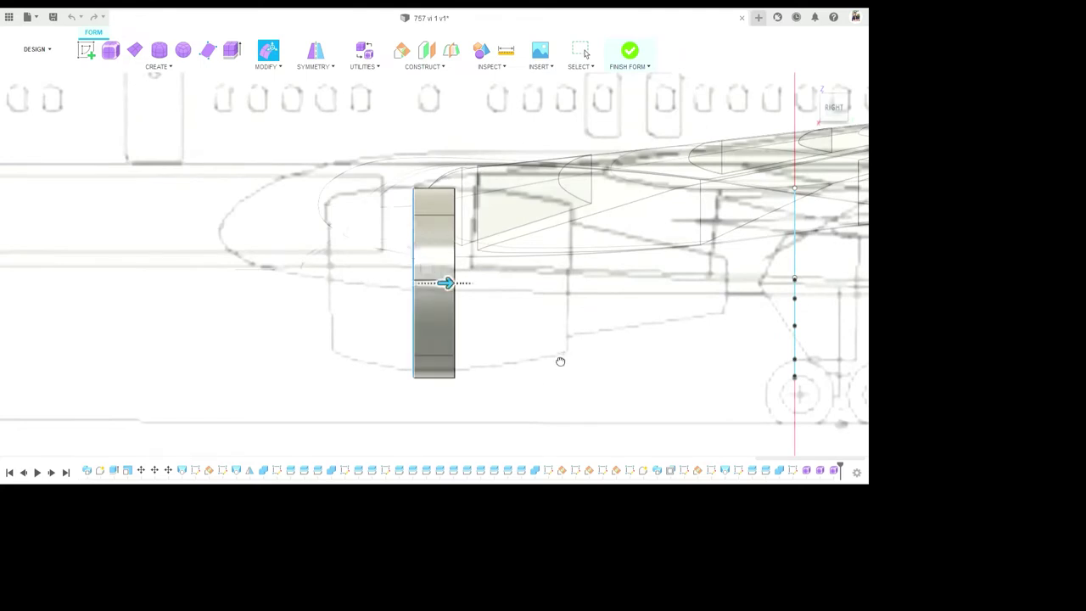
{"action": "left_click_drag", "start_coordinate": [560, 361], "coordinate": [454, 349]}
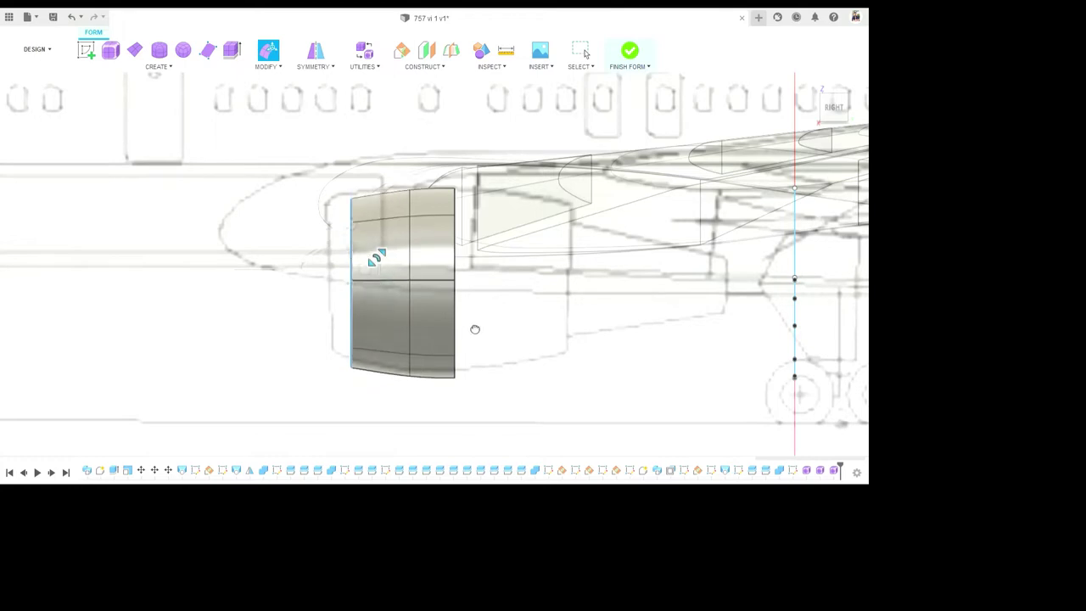
{"action": "mouse_move", "coordinate": [463, 338]}
{"action": "left_mouse_down"}
{"action": "mouse_move", "coordinate": [482, 332]}
{"action": "mouse_move", "coordinate": [469, 342]}
{"action": "left_mouse_up"}
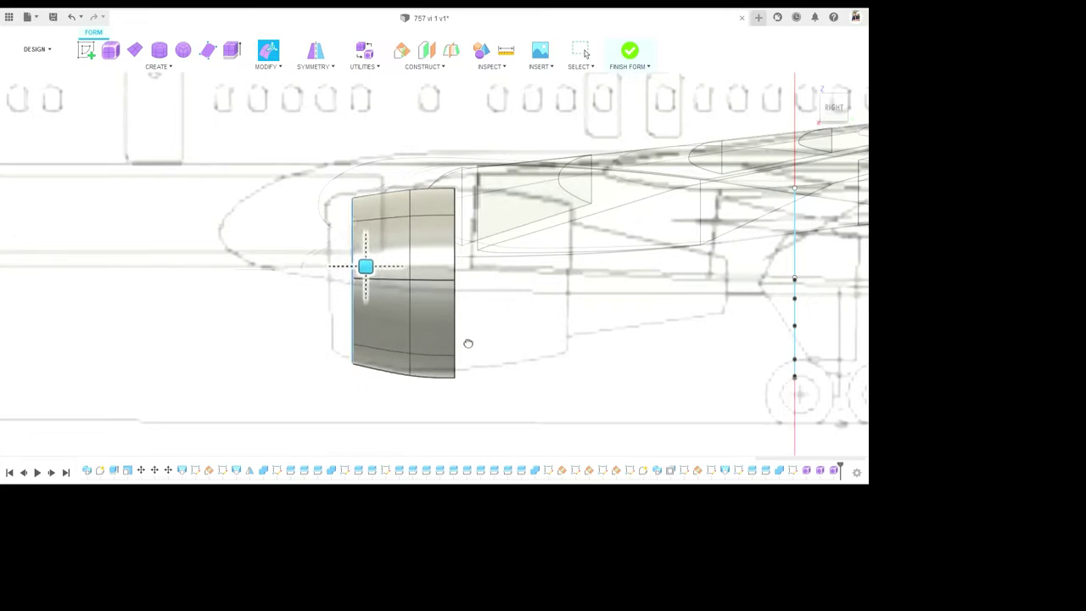
Step: Narrow the front edge loop in the top view to match the width of the drawn nacelle
{"action": "scroll", "coordinate": [468, 342], "scroll_direction": "down", "scroll_amount": 3}
{"action": "middle_click_drag", "start_coordinate": [517, 262], "coordinate": [1024, 166], "text": "shift"}
{"action": "scroll", "coordinate": [468, 356], "scroll_direction": "up", "scroll_amount": 5}
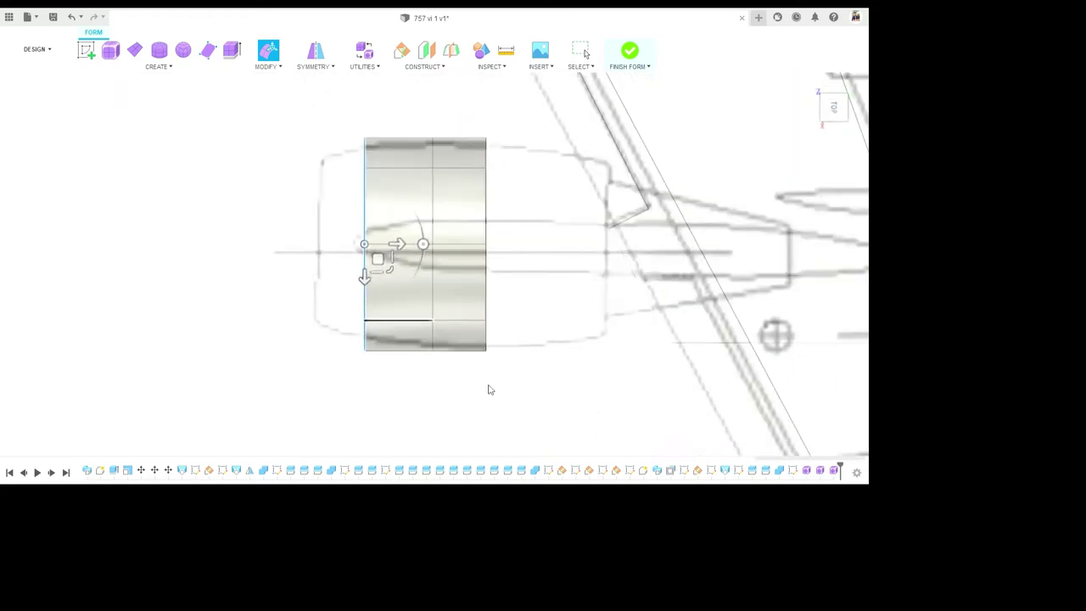
{"action": "middle_click_drag", "start_coordinate": [450, 307], "coordinate": [476, 331]}
{"action": "left_click_drag", "start_coordinate": [374, 261], "coordinate": [374, 259]}
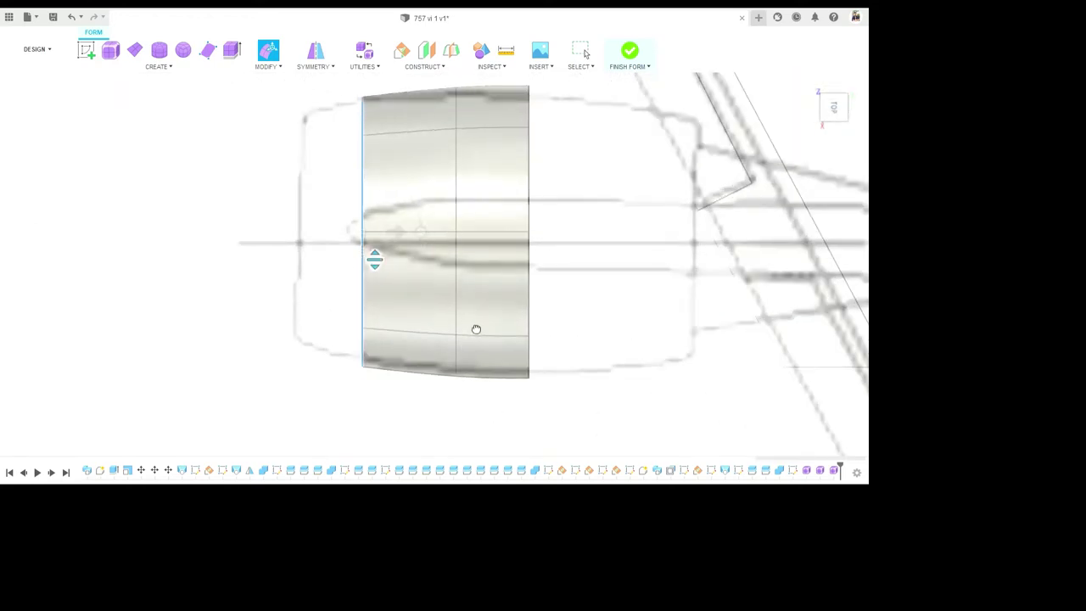
Step: Extend the nacelle's front edge by another segment toward the inlet, following the tapered outline in the side view
{"action": "scroll", "coordinate": [476, 330], "scroll_direction": "down", "scroll_amount": 3}
{"action": "middle_click_drag", "start_coordinate": [364, 339], "coordinate": [1021, 146], "text": "shift"}
{"action": "left_click", "coordinate": [840, 107]}
{"action": "scroll", "coordinate": [689, 337], "scroll_direction": "up", "scroll_amount": 3}
{"action": "scroll", "coordinate": [798, 251], "scroll_direction": "up", "scroll_amount": 2}
{"action": "scroll", "coordinate": [691, 271], "scroll_direction": "up", "scroll_amount": 1}
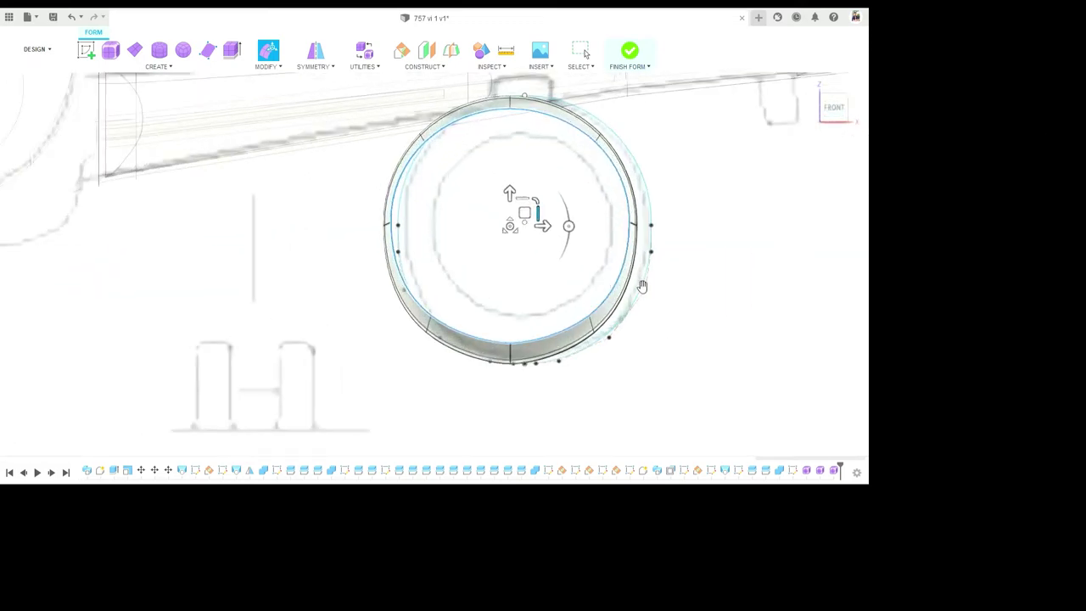
{"action": "scroll", "coordinate": [645, 286], "scroll_direction": "down", "scroll_amount": 4}
{"action": "middle_click_drag", "start_coordinate": [653, 286], "coordinate": [1023, 150], "text": "shift"}
{"action": "scroll", "coordinate": [537, 291], "scroll_direction": "up", "scroll_amount": 5}
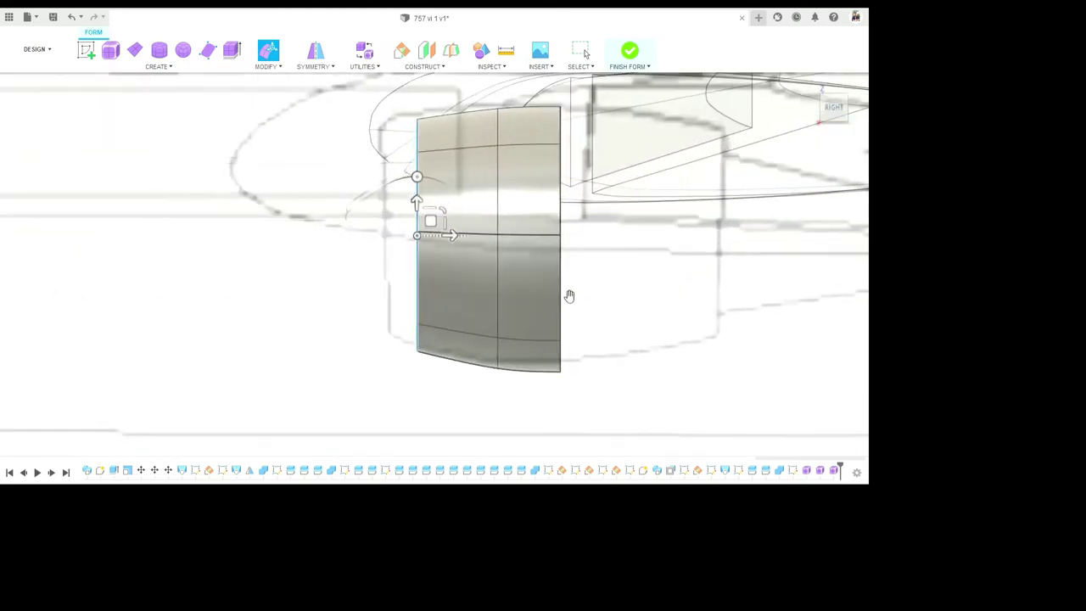
{"action": "mouse_move", "coordinate": [503, 262]}
{"action": "left_mouse_down"}
{"action": "mouse_move", "coordinate": [497, 269]}
{"action": "mouse_move", "coordinate": [510, 266]}
{"action": "left_mouse_up"}
Step: Fit the width of the new front edge loop to the inlet outline in the top view
{"action": "scroll", "coordinate": [509, 278], "scroll_direction": "down", "scroll_amount": 5}
{"action": "middle_click_drag", "start_coordinate": [550, 250], "coordinate": [1010, 145], "text": "shift"}
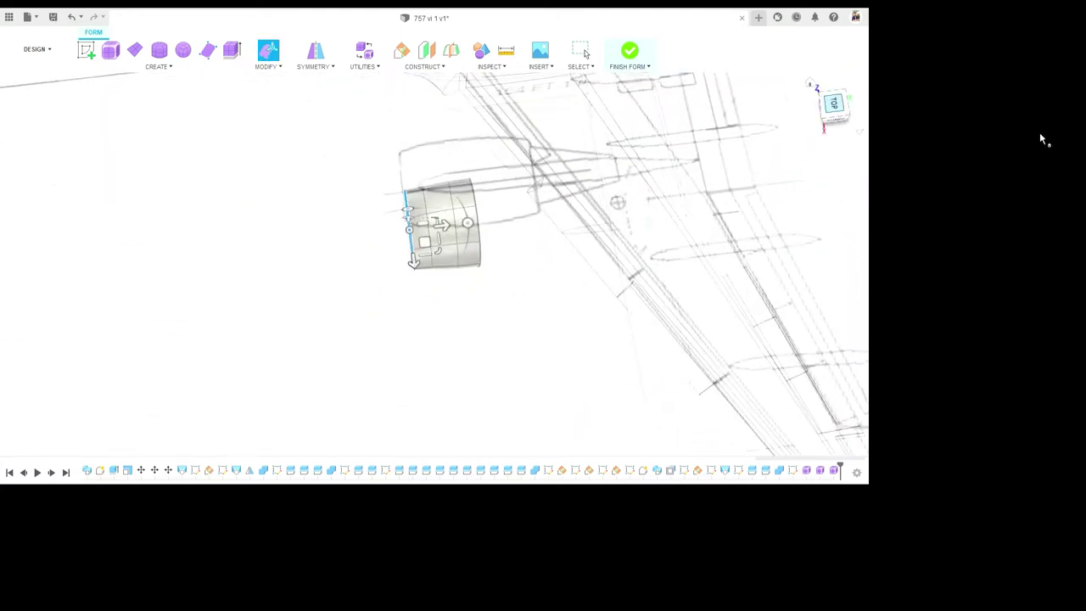
{"action": "left_click", "coordinate": [1040, 139]}
{"action": "scroll", "coordinate": [569, 177], "scroll_direction": "up", "scroll_amount": 4}
{"action": "middle_click_drag", "start_coordinate": [581, 182], "coordinate": [603, 487]}
{"action": "scroll", "coordinate": [570, 455], "scroll_direction": "up", "scroll_amount": 1}
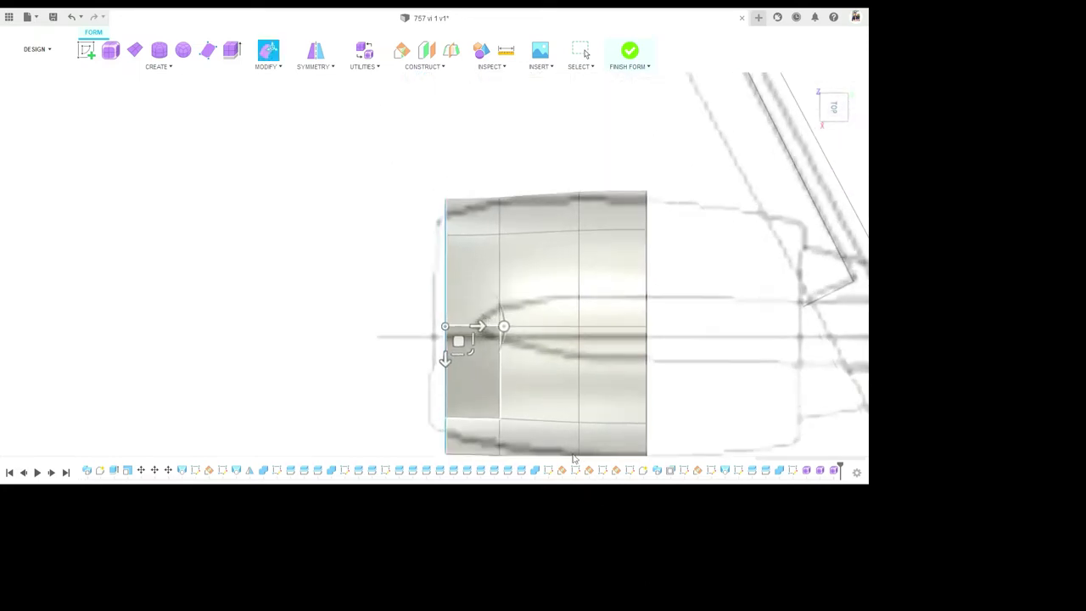
{"action": "left_click_drag", "start_coordinate": [575, 447], "coordinate": [575, 446]}
Step: Adjust the inlet edge loop in the front view and compare the nacelle with the side-view drawing
{"action": "scroll", "coordinate": [464, 339], "scroll_direction": "down", "scroll_amount": 5}
{"action": "middle_click_drag", "start_coordinate": [475, 335], "coordinate": [944, 92], "text": "shift"}
{"action": "left_click", "coordinate": [1042, 140]}
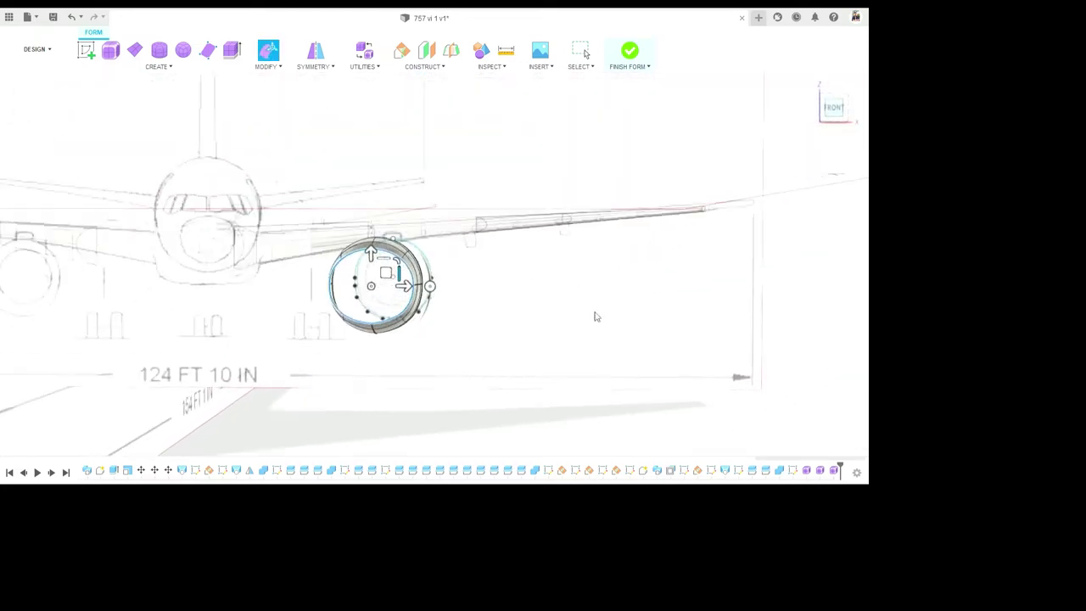
{"action": "scroll", "coordinate": [561, 331], "scroll_direction": "up", "scroll_amount": 4}
{"action": "left_click_drag", "start_coordinate": [419, 382], "coordinate": [417, 383]}
{"action": "scroll", "coordinate": [501, 345], "scroll_direction": "down", "scroll_amount": 3}
{"action": "middle_click_drag", "start_coordinate": [566, 322], "coordinate": [950, 188], "text": "shift"}
{"action": "scroll", "coordinate": [577, 325], "scroll_direction": "up", "scroll_amount": 5}
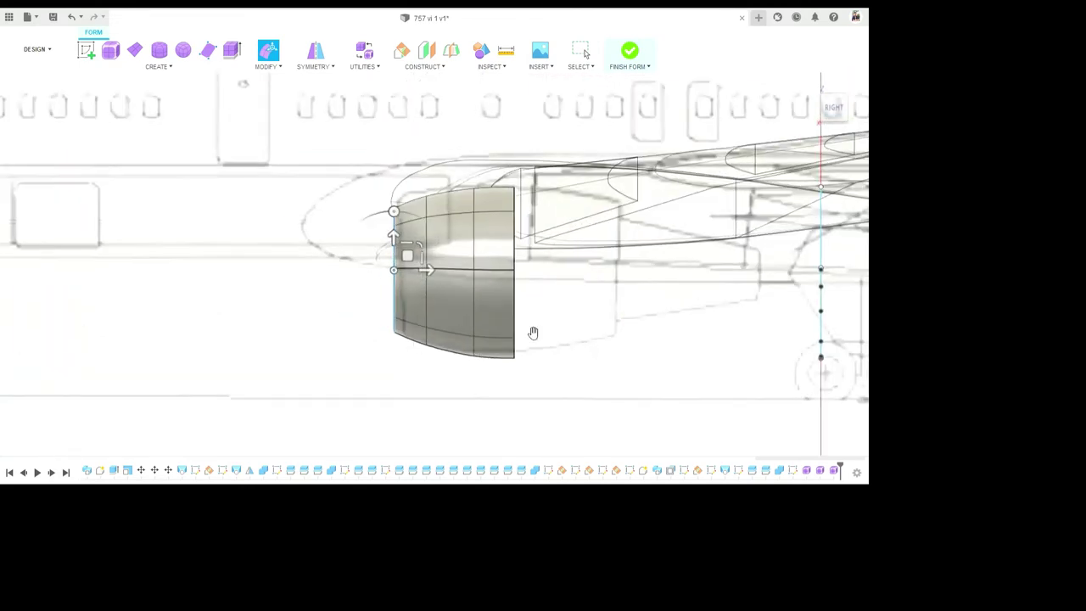
Step: Extend the nacelle's front edge forward by another segment in the side view and narrow the new edge loop in the top view
{"action": "left_click_drag", "start_coordinate": [650, 303], "coordinate": [571, 312], "text": "alt"}
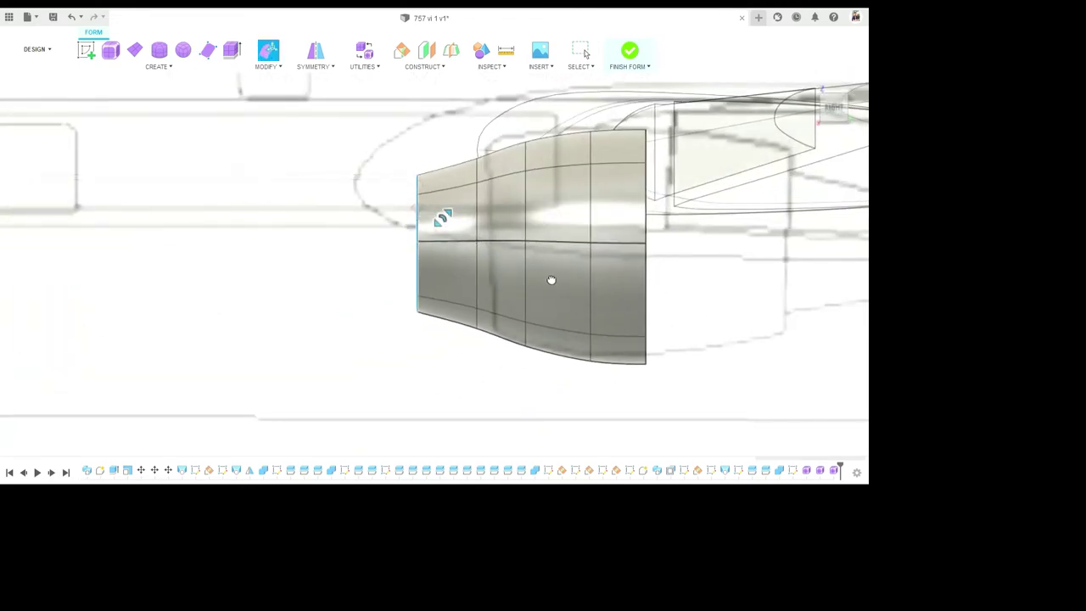
{"action": "scroll", "coordinate": [605, 324], "scroll_direction": "down", "scroll_amount": 3}
{"action": "left_click", "coordinate": [834, 102]}
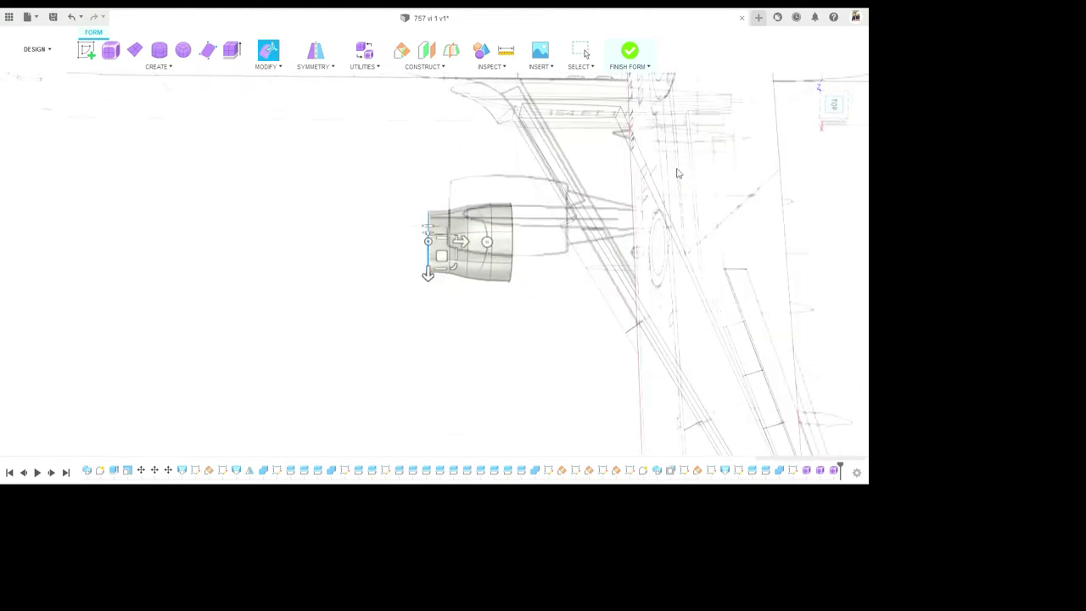
{"action": "scroll", "coordinate": [552, 175], "scroll_direction": "up", "scroll_amount": 4}
{"action": "middle_click_drag", "start_coordinate": [549, 175], "coordinate": [554, 382]}
{"action": "middle_click_drag", "start_coordinate": [574, 94], "coordinate": [606, 314]}
{"action": "scroll", "coordinate": [606, 313], "scroll_direction": "up", "scroll_amount": 2}
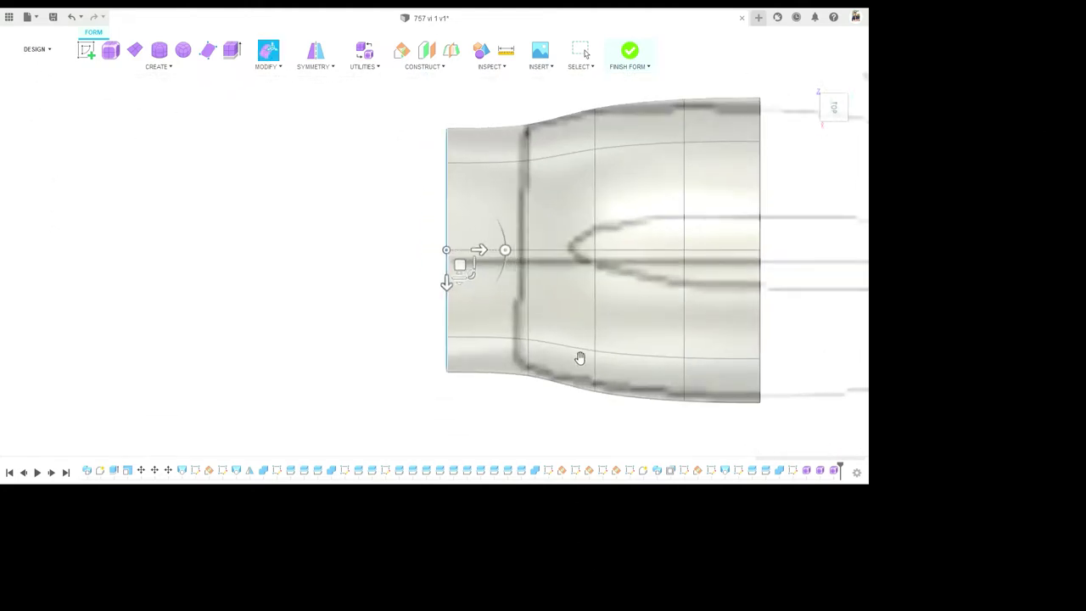
{"action": "left_click_drag", "start_coordinate": [580, 358], "coordinate": [577, 342]}
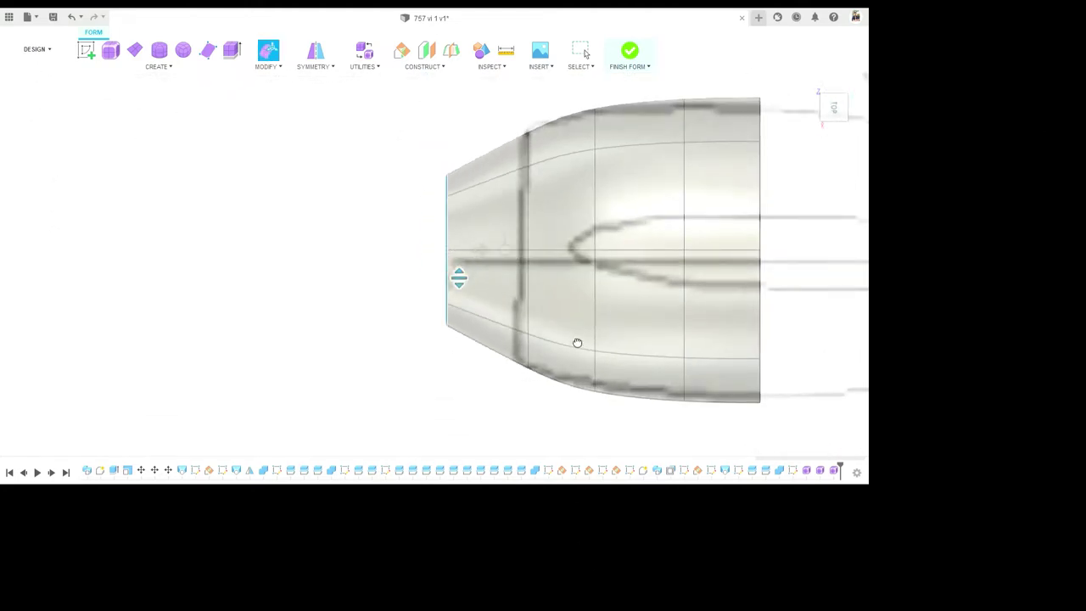
Step: Adjust the new front edge loop vertically in the front view to keep the inlet opening rounded
{"action": "scroll", "coordinate": [577, 342], "scroll_direction": "down", "scroll_amount": 5}
{"action": "middle_click_drag", "start_coordinate": [585, 340], "coordinate": [948, 145], "text": "shift"}
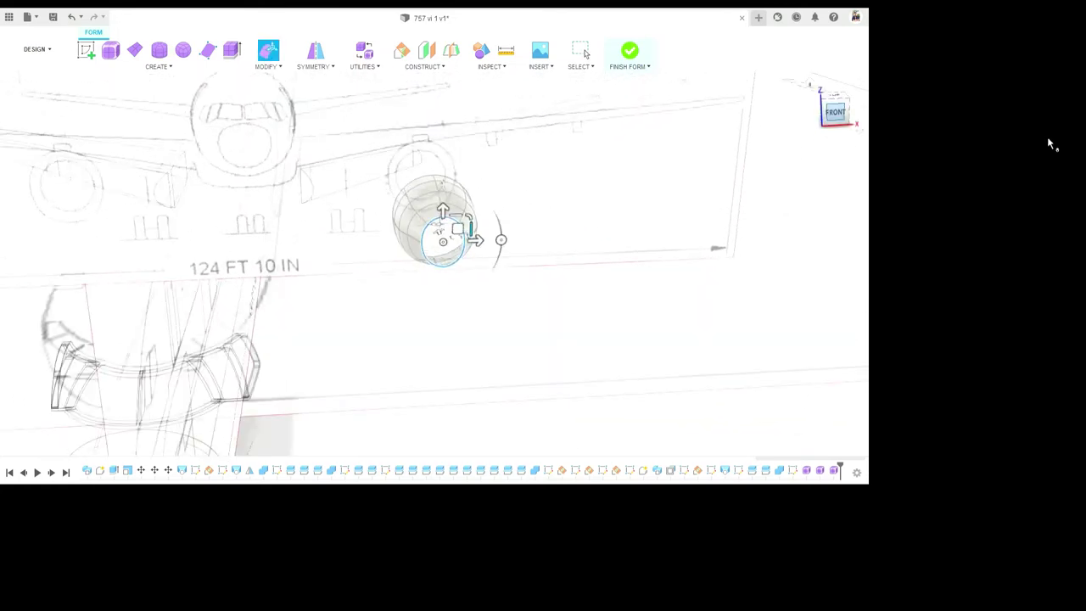
{"action": "left_click", "coordinate": [836, 112]}
{"action": "scroll", "coordinate": [549, 138], "scroll_direction": "up", "scroll_amount": 5}
{"action": "middle_click_drag", "start_coordinate": [819, 556], "coordinate": [756, 254]}
{"action": "middle_click_drag", "start_coordinate": [874, 577], "coordinate": [620, 235]}
{"action": "mouse_move", "coordinate": [617, 215]}
{"action": "left_mouse_down"}
{"action": "mouse_move", "coordinate": [650, 237]}
{"action": "mouse_move", "coordinate": [616, 202]}
{"action": "left_mouse_up"}
Step: Shift the front edge loop along the nacelle's length in the side view, close to the drawn inlet lip
{"action": "scroll", "coordinate": [594, 405], "scroll_direction": "down", "scroll_amount": 3}
{"action": "middle_click_drag", "start_coordinate": [594, 405], "coordinate": [290, 358], "text": "shift"}
{"action": "scroll", "coordinate": [289, 358], "scroll_direction": "up", "scroll_amount": 1}
{"action": "left_click_drag", "start_coordinate": [390, 363], "coordinate": [409, 362]}
{"action": "scroll", "coordinate": [409, 363], "scroll_direction": "up", "scroll_amount": 3}
{"action": "left_click", "coordinate": [1042, 149]}
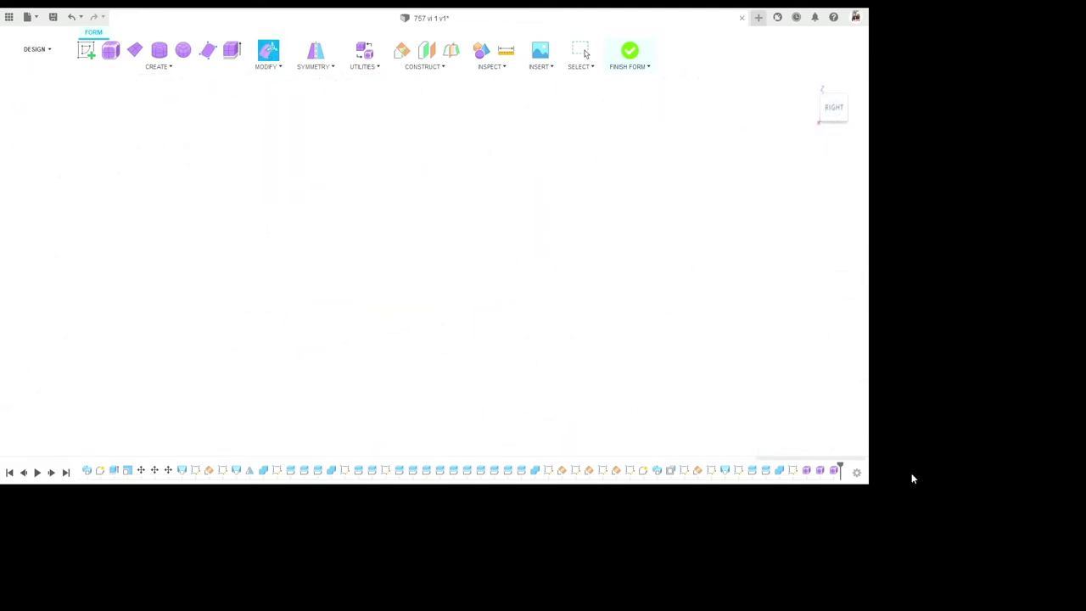
{"action": "middle_click_drag", "start_coordinate": [790, 328], "coordinate": [313, 68]}
{"action": "middle_click_drag", "start_coordinate": [543, 526], "coordinate": [315, 86]}
{"action": "middle_click_drag", "start_coordinate": [670, 482], "coordinate": [531, 263]}
{"action": "mouse_move", "coordinate": [504, 339]}
{"action": "left_mouse_down"}
{"action": "mouse_move", "coordinate": [491, 343]}
{"action": "mouse_move", "coordinate": [499, 345]}
{"action": "left_mouse_up"}
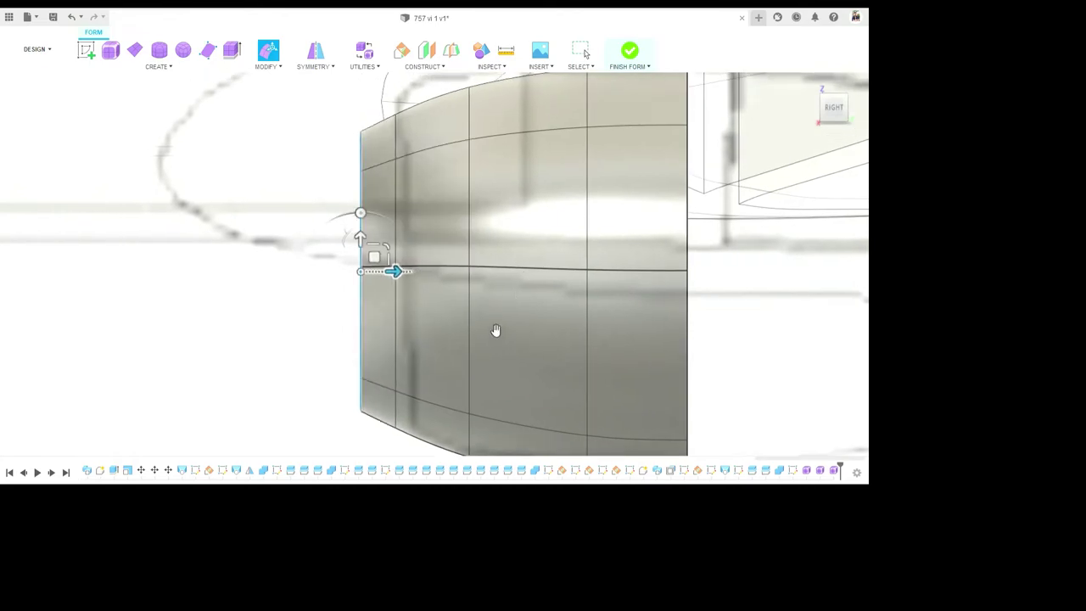
Step: Fine-tune the front edge loop at close range against the reference drawing
{"action": "scroll", "coordinate": [512, 305], "scroll_direction": "down", "scroll_amount": 6}
{"action": "middle_click_drag", "start_coordinate": [589, 229], "coordinate": [722, 221], "text": "shift"}
{"action": "scroll", "coordinate": [433, 220], "scroll_direction": "up", "scroll_amount": 8}
{"action": "middle_click_drag", "start_coordinate": [561, 414], "coordinate": [626, 189]}
{"action": "left_click_drag", "start_coordinate": [599, 290], "coordinate": [597, 287]}
Step: Examine the nacelle's shape against the side-view and top-view drawings
{"action": "scroll", "coordinate": [551, 268], "scroll_direction": "down", "scroll_amount": 3}
{"action": "scroll", "coordinate": [551, 268], "scroll_direction": "down", "scroll_amount": 5}
{"action": "middle_click_drag", "start_coordinate": [551, 268], "coordinate": [460, 268], "text": "shift"}
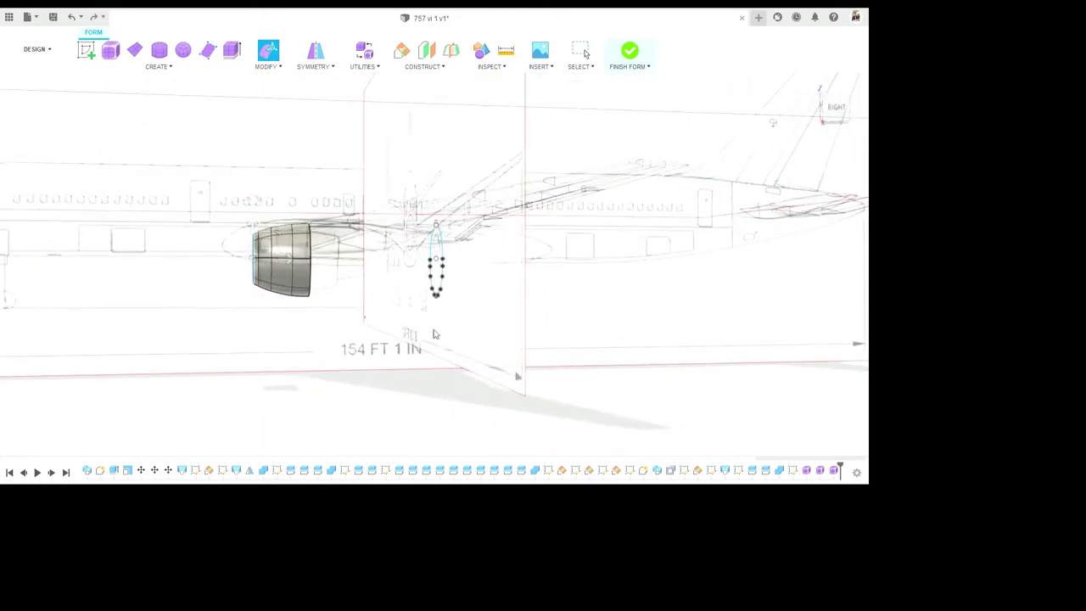
{"action": "scroll", "coordinate": [352, 316], "scroll_direction": "up", "scroll_amount": 3}
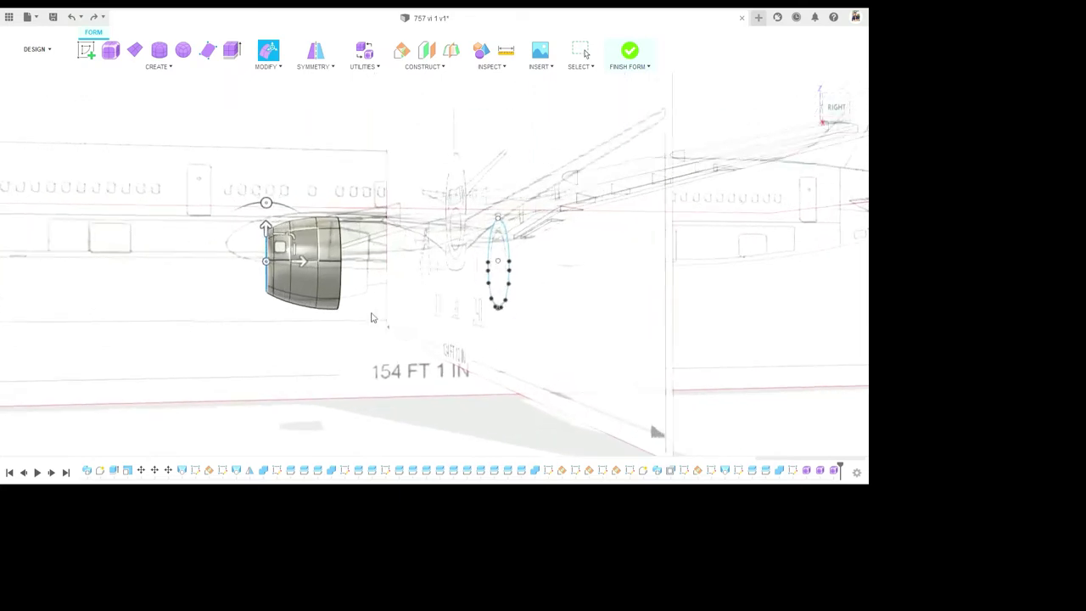
{"action": "left_click", "coordinate": [1048, 134]}
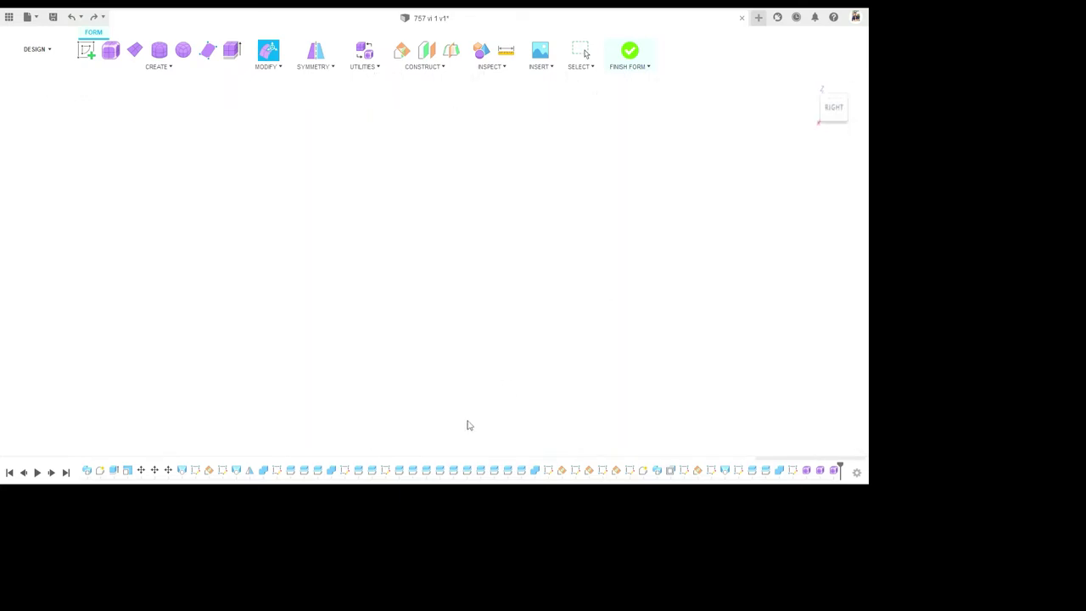
{"action": "scroll", "coordinate": [507, 369], "scroll_direction": "down", "scroll_amount": 8}
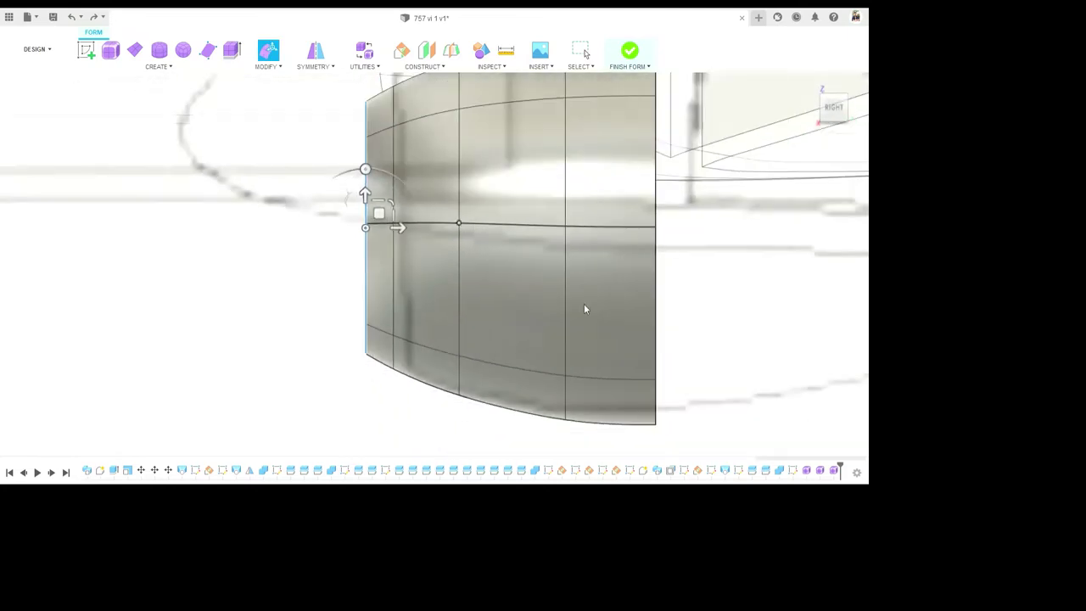
{"action": "scroll", "coordinate": [594, 416], "scroll_direction": "down", "scroll_amount": 3}
{"action": "middle_click_drag", "start_coordinate": [650, 330], "coordinate": [650, 414], "text": "shift"}
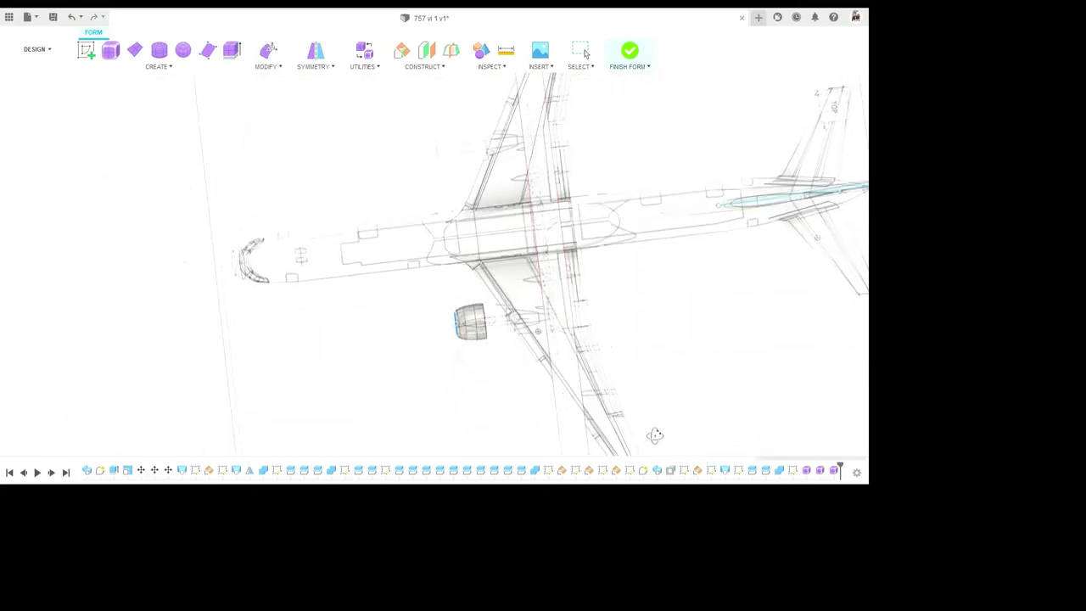
{"action": "middle_click_drag", "start_coordinate": [655, 436], "coordinate": [648, 336], "text": "shift"}
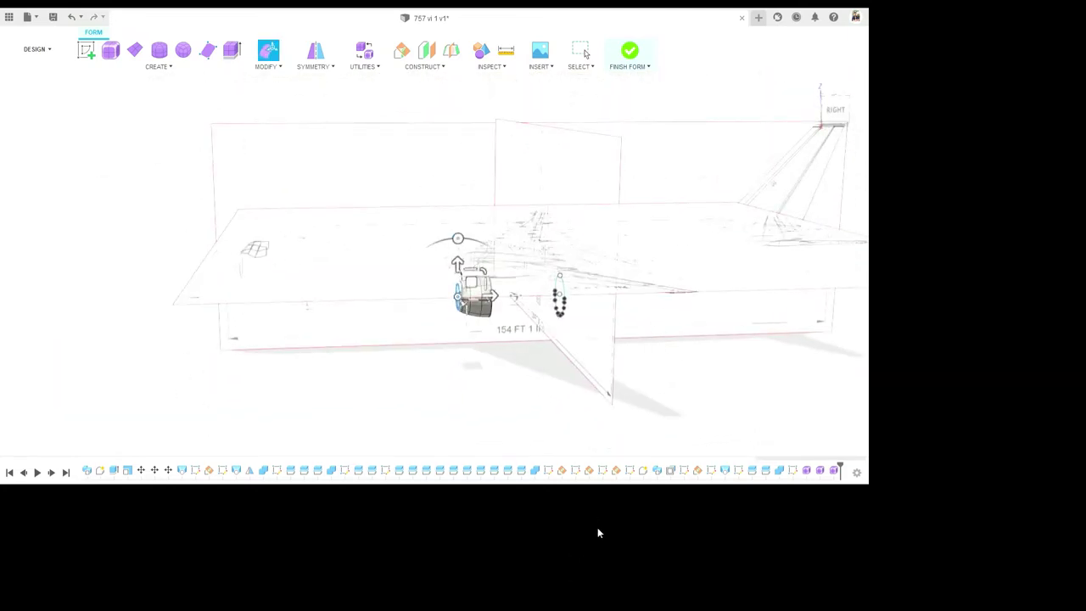
{"action": "scroll", "coordinate": [643, 424], "scroll_direction": "up", "scroll_amount": 6}
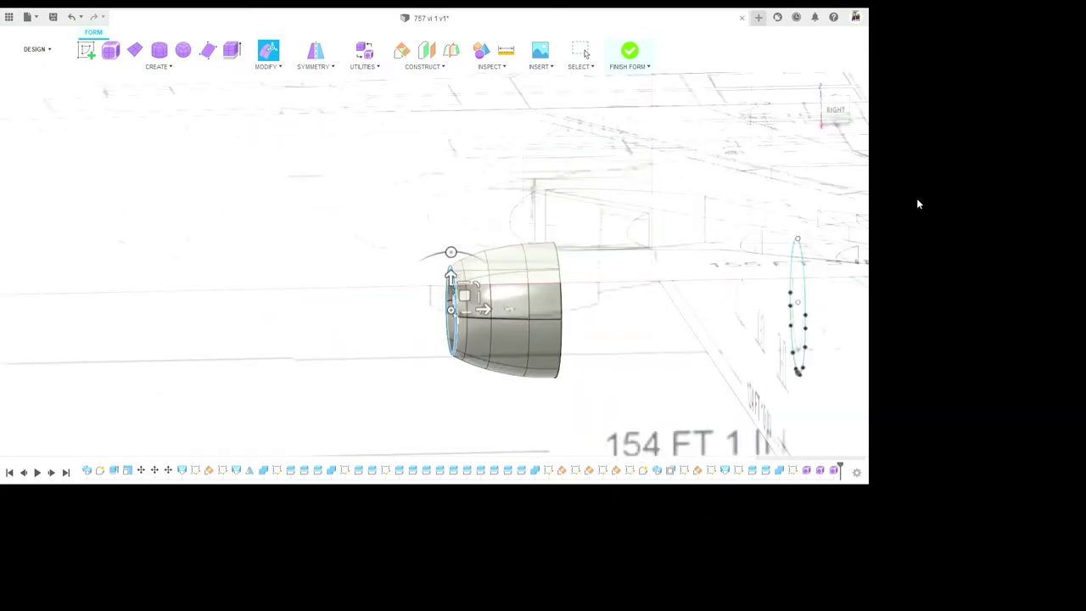
Step: Extrude another segment from the nacelle's front edge in the side view and reduce the new loop's height
{"action": "left_click", "coordinate": [1048, 140]}
{"action": "middle_click_drag", "start_coordinate": [583, 383], "coordinate": [566, 316]}
{"action": "scroll", "coordinate": [515, 271], "scroll_direction": "up", "scroll_amount": 3}
{"action": "scroll", "coordinate": [567, 316], "scroll_direction": "up", "scroll_amount": 3}
{"action": "left_click_drag", "start_coordinate": [574, 345], "coordinate": [461, 347], "text": "alt"}
{"action": "left_click_drag", "start_coordinate": [443, 308], "coordinate": [428, 319]}
{"action": "scroll", "coordinate": [457, 334], "scroll_direction": "down", "scroll_amount": 3}
Step: Narrow the newly extruded front edge loop in the top view
{"action": "left_click_drag", "start_coordinate": [1039, 136], "coordinate": [1054, 135]}
{"action": "left_click", "coordinate": [1035, 136]}
{"action": "scroll", "coordinate": [667, 412], "scroll_direction": "down", "scroll_amount": 5}
{"action": "scroll", "coordinate": [632, 404], "scroll_direction": "down", "scroll_amount": 3}
{"action": "middle_click_drag", "start_coordinate": [338, 377], "coordinate": [380, 497], "text": "shift"}
{"action": "scroll", "coordinate": [406, 429], "scroll_direction": "up", "scroll_amount": 8}
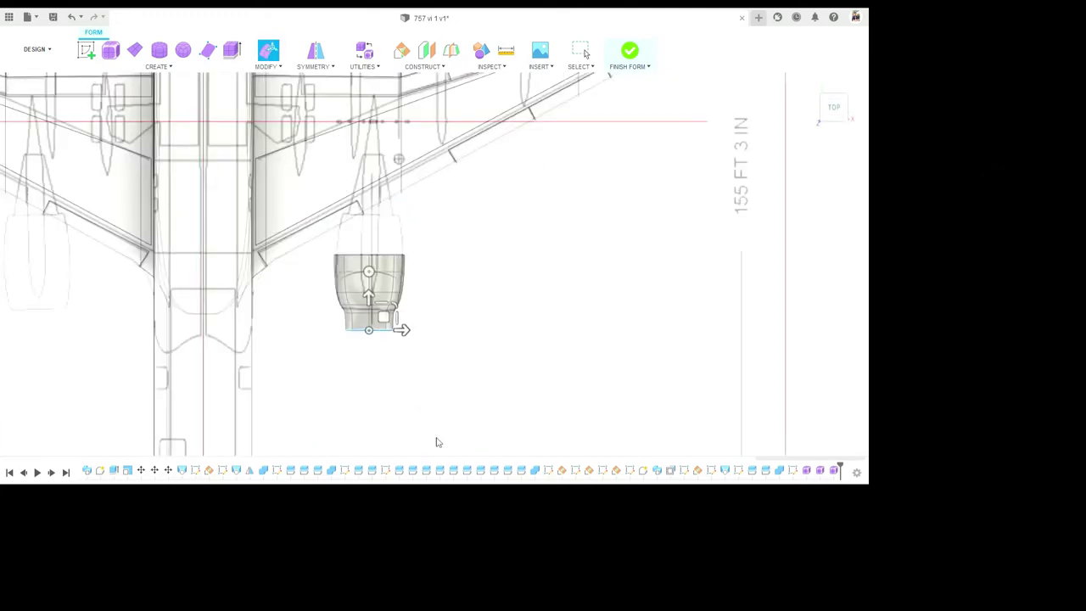
{"action": "left_click_drag", "start_coordinate": [529, 370], "coordinate": [490, 365]}
Step: Widen and reshape the extruded edge loop in the front view into a round opening inside the nacelle rim
{"action": "left_click", "coordinate": [1041, 151]}
{"action": "scroll", "coordinate": [532, 285], "scroll_direction": "down", "scroll_amount": 10}
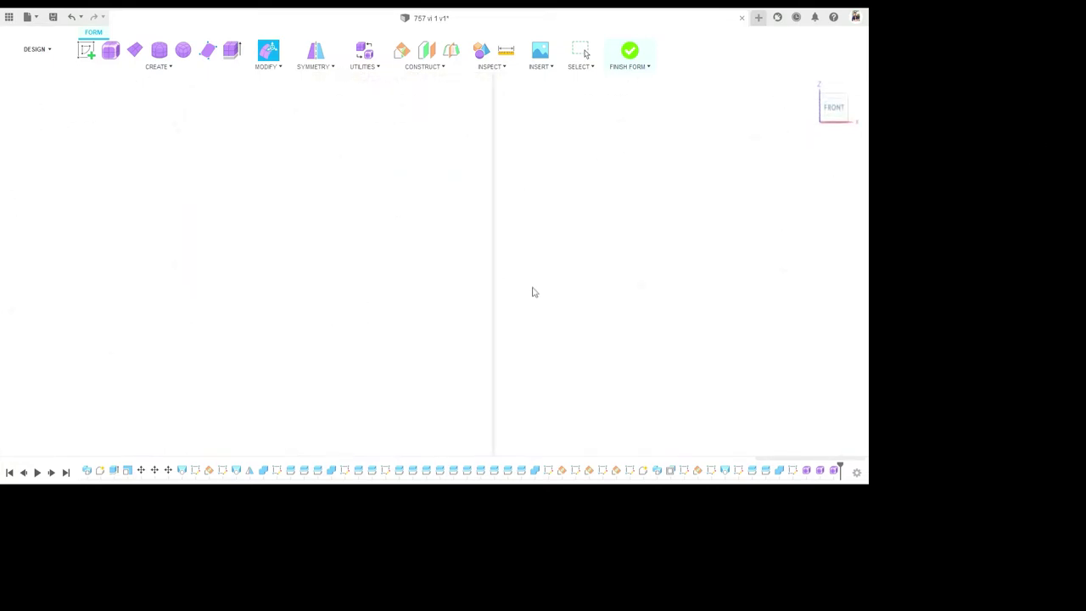
{"action": "scroll", "coordinate": [490, 393], "scroll_direction": "up", "scroll_amount": 10}
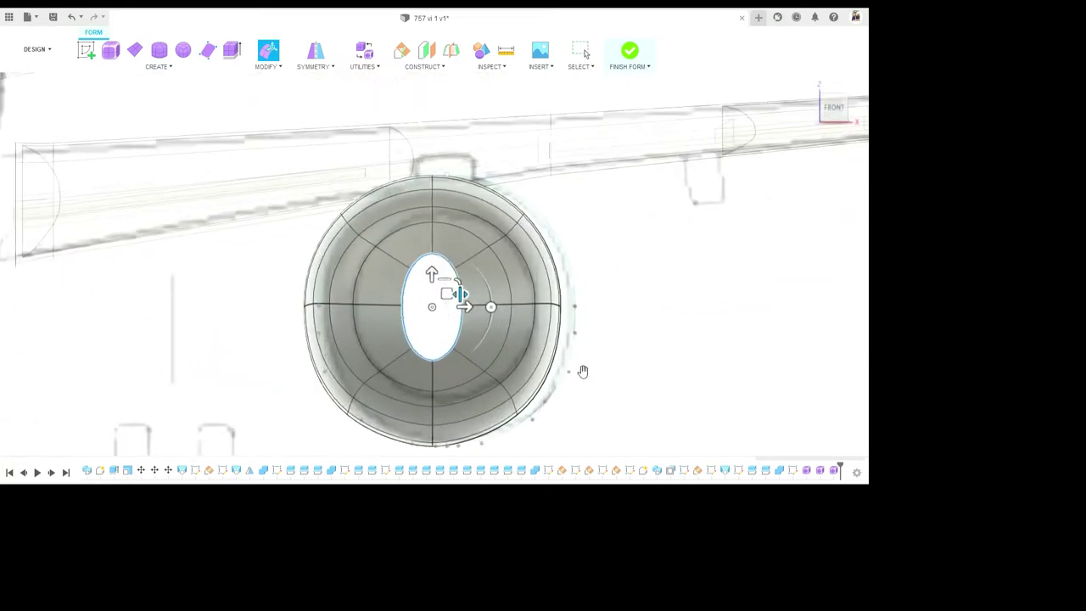
{"action": "left_click_drag", "start_coordinate": [599, 374], "coordinate": [634, 373]}
{"action": "left_click_drag", "start_coordinate": [564, 356], "coordinate": [559, 333]}
{"action": "left_click_drag", "start_coordinate": [580, 370], "coordinate": [592, 371]}
{"action": "scroll", "coordinate": [565, 361], "scroll_direction": "down", "scroll_amount": 5}
{"action": "scroll", "coordinate": [617, 309], "scroll_direction": "down", "scroll_amount": 3}
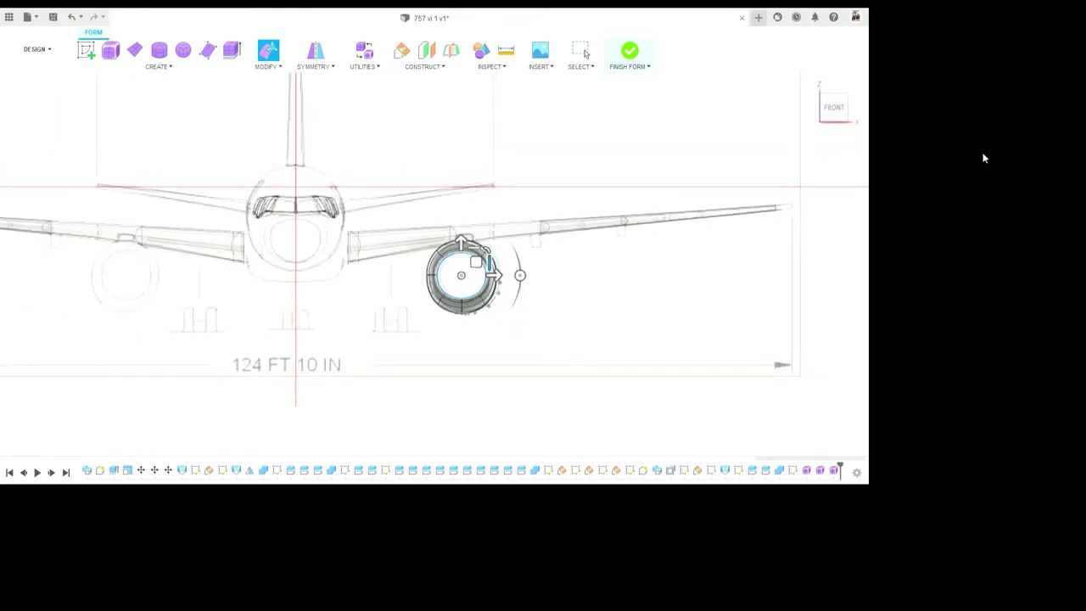
Step: Move the inlet's inner edge loop rearward in the side view so the lip folds inside the nacelle
{"action": "scroll", "coordinate": [652, 324], "scroll_direction": "down", "scroll_amount": 3}
{"action": "scroll", "coordinate": [682, 308], "scroll_direction": "up", "scroll_amount": 4}
{"action": "mouse_move", "coordinate": [1042, 136]}
{"action": "left_mouse_down"}
{"action": "mouse_move", "coordinate": [1022, 153]}
{"action": "mouse_move", "coordinate": [1044, 142]}
{"action": "left_mouse_up"}
{"action": "left_click", "coordinate": [1052, 148]}
{"action": "scroll", "coordinate": [511, 343], "scroll_direction": "up", "scroll_amount": 3}
{"action": "left_click_drag", "start_coordinate": [542, 321], "coordinate": [573, 321]}
Step: Inspect the nacelle's inlet and outer shell, and compare its profile with the side-view drawing
{"action": "middle_click_drag", "start_coordinate": [572, 321], "coordinate": [735, 288], "text": "shift"}
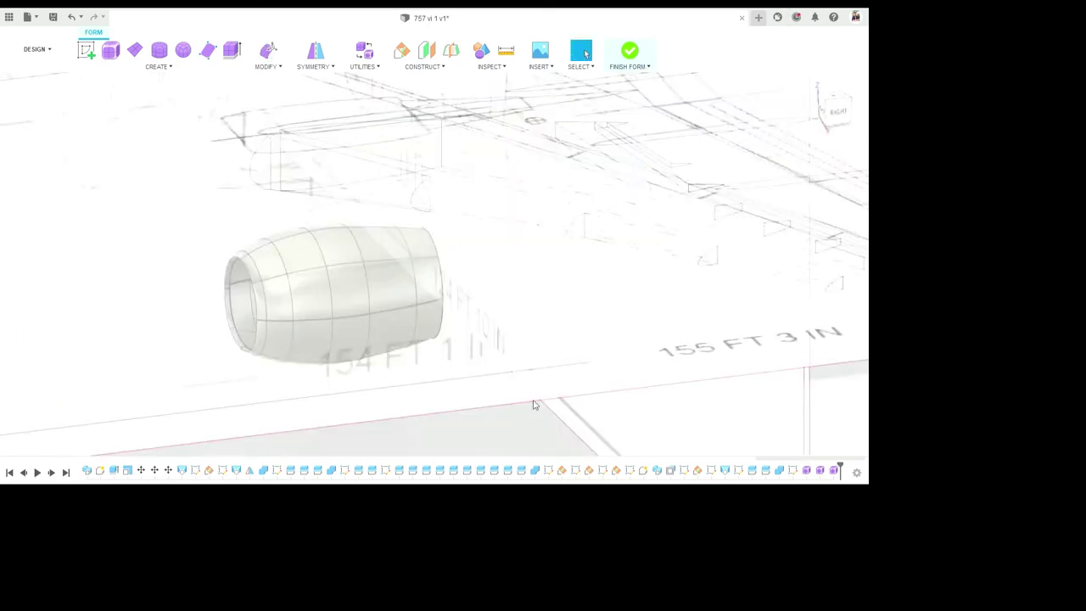
{"action": "middle_click_drag", "start_coordinate": [524, 407], "coordinate": [586, 361], "text": "shift"}
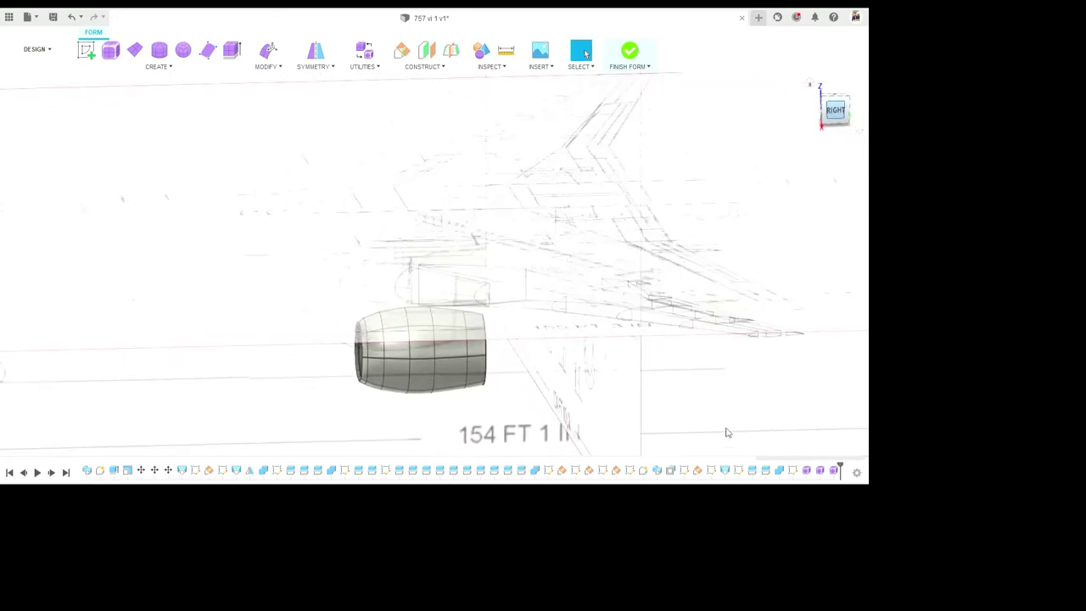
{"action": "scroll", "coordinate": [629, 507], "scroll_direction": "up", "scroll_amount": 3}
{"action": "middle_click_drag", "start_coordinate": [627, 475], "coordinate": [580, 419]}
{"action": "scroll", "coordinate": [568, 365], "scroll_direction": "down", "scroll_amount": 3}
{"action": "mouse_move", "coordinate": [593, 319]}
{"action": "middle_mouse_down", "text": "shift"}
{"action": "mouse_move", "coordinate": [603, 426]}
{"action": "mouse_move", "coordinate": [606, 318]}
{"action": "middle_mouse_up", "text": "shift"}
{"action": "mouse_move", "coordinate": [577, 424]}
{"action": "middle_mouse_down", "text": "shift"}
{"action": "mouse_move", "coordinate": [526, 444]}
{"action": "mouse_move", "coordinate": [606, 400]}
{"action": "mouse_move", "coordinate": [576, 419]}
{"action": "middle_mouse_up", "text": "shift"}
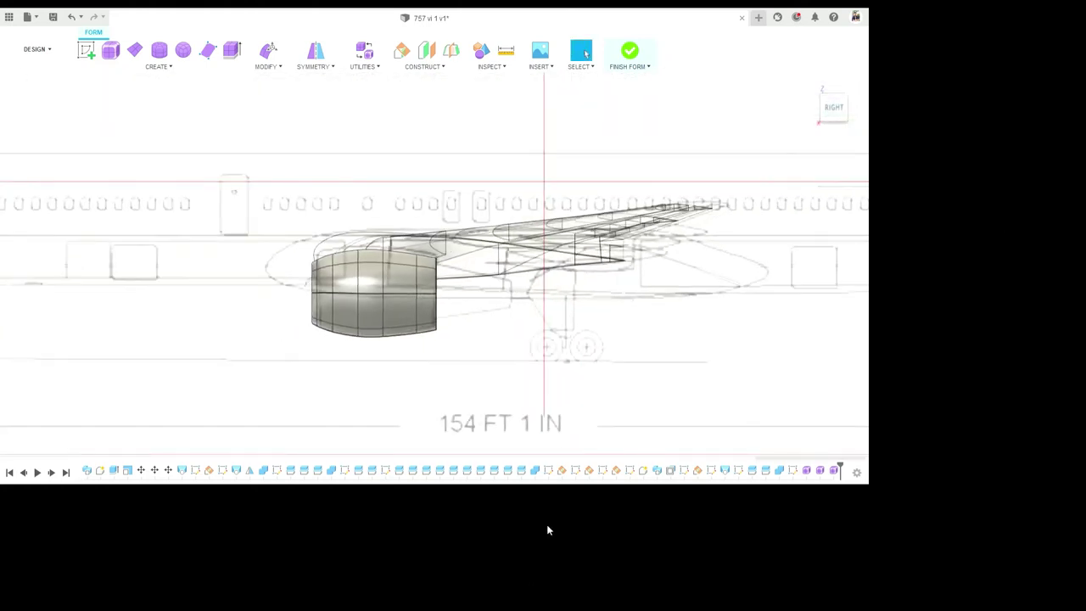
{"action": "scroll", "coordinate": [553, 380], "scroll_direction": "up", "scroll_amount": 3}
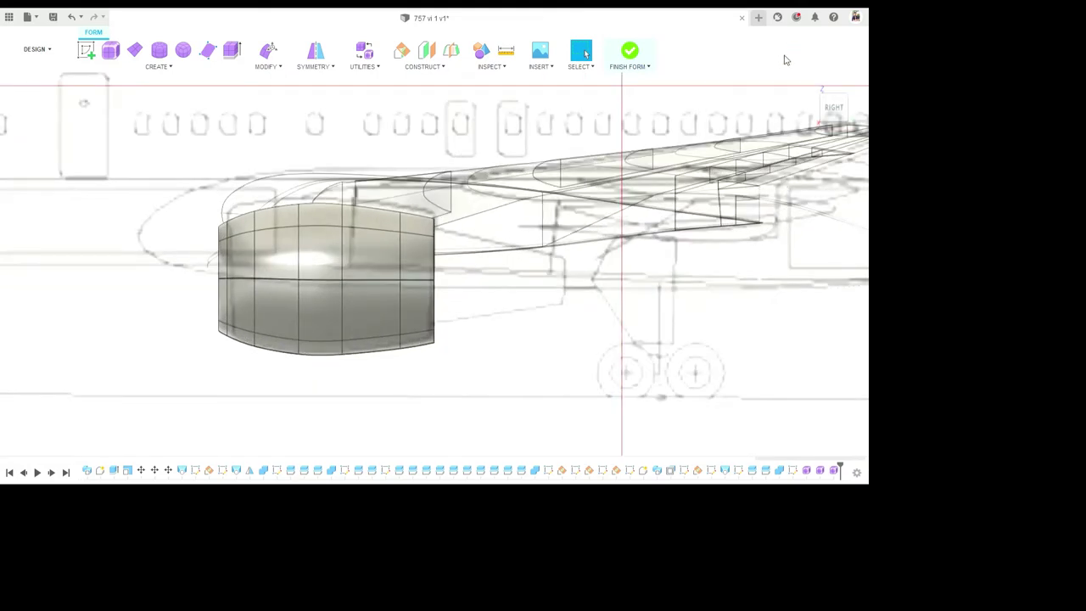
Step: Finish the form and inspect the nacelle together with the complete aircraft body
{"action": "left_click", "coordinate": [629, 51]}
{"action": "scroll", "coordinate": [553, 364], "scroll_direction": "down", "scroll_amount": 3}
{"action": "scroll", "coordinate": [597, 388], "scroll_direction": "up", "scroll_amount": 3}
{"action": "scroll", "coordinate": [603, 347], "scroll_direction": "down", "scroll_amount": 5}
{"action": "middle_click_drag", "start_coordinate": [635, 298], "coordinate": [670, 318], "text": "shift"}
{"action": "left_click", "coordinate": [664, 52]}
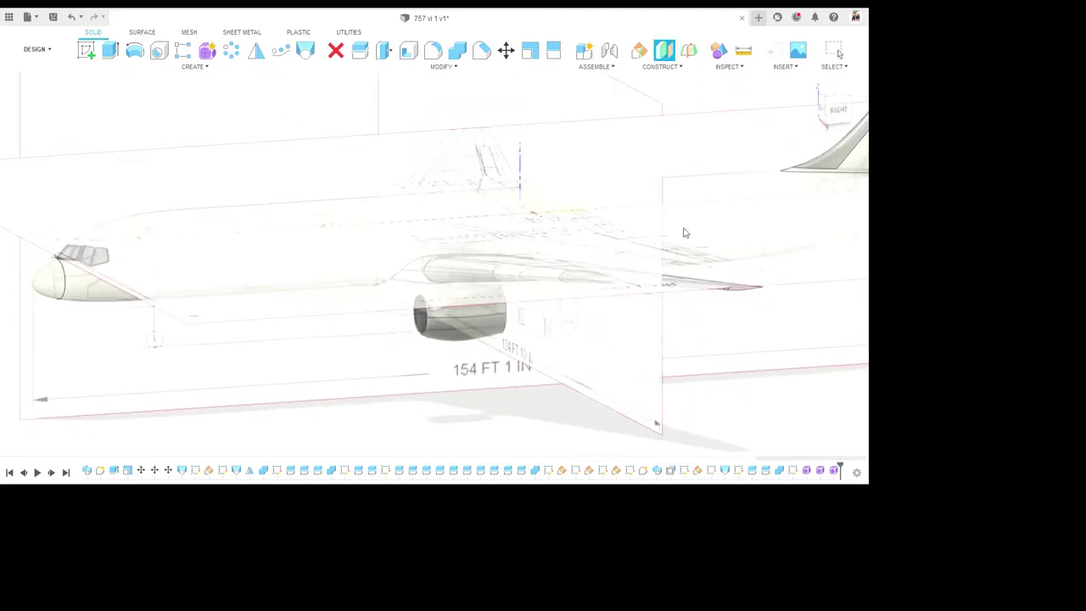
{"action": "left_click", "coordinate": [826, 110]}
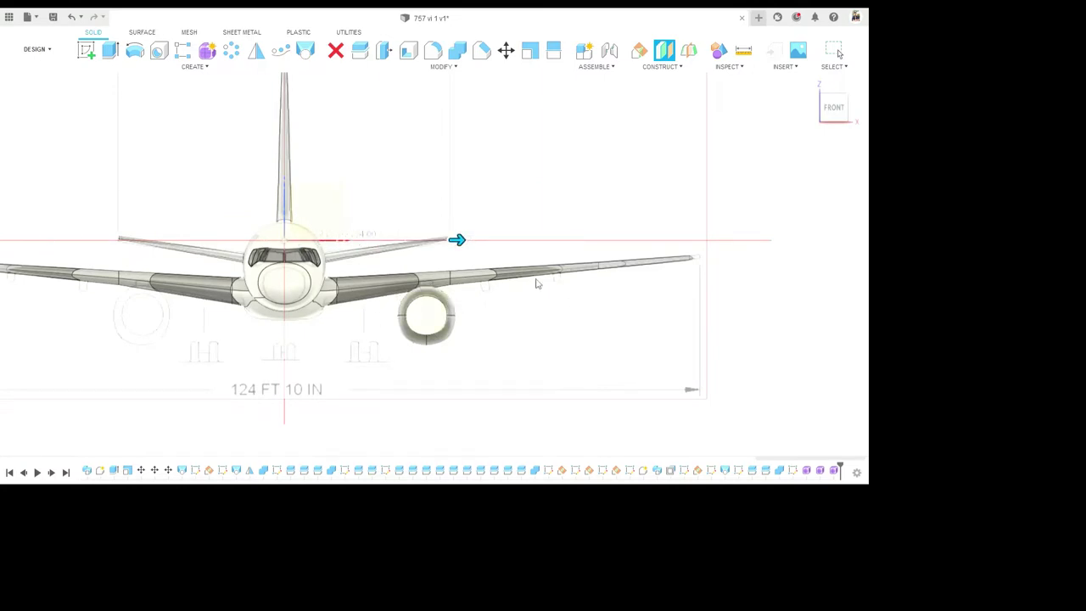
{"action": "scroll", "coordinate": [540, 283], "scroll_direction": "up", "scroll_amount": 3}
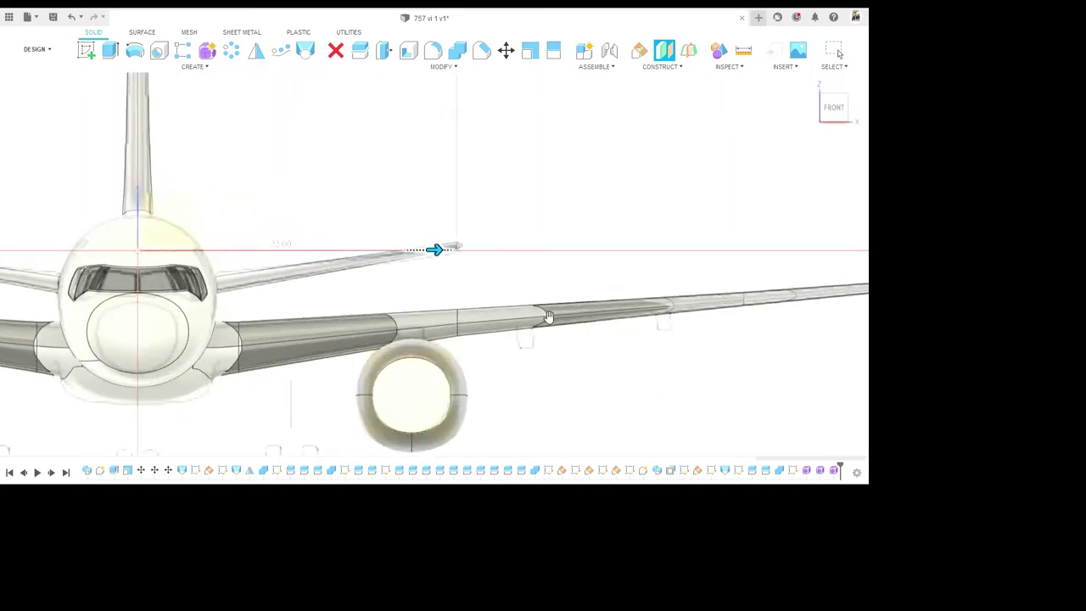
{"action": "scroll", "coordinate": [559, 292], "scroll_direction": "down", "scroll_amount": 2}
{"action": "middle_click_drag", "start_coordinate": [570, 266], "coordinate": [449, 274], "text": "shift"}
{"action": "key", "text": "Escape"}
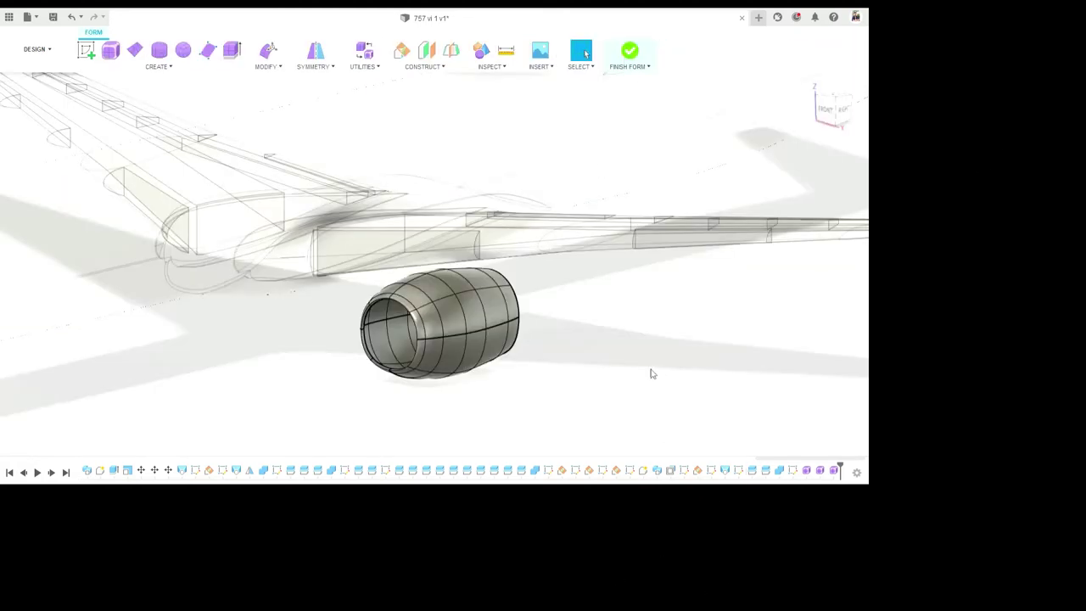
Step: Show the reference drawings again and compare the nacelle with the engine outline in the side view
{"action": "middle_click_drag", "start_coordinate": [651, 373], "coordinate": [363, 433], "text": "shift"}
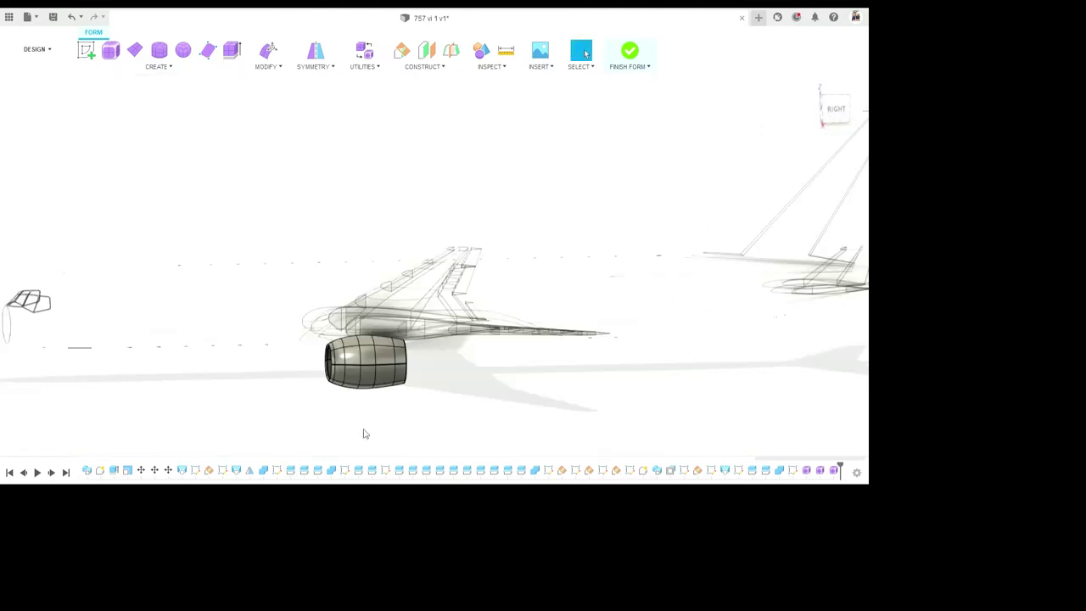
{"action": "left_click", "coordinate": [49, 202]}
{"action": "left_click", "coordinate": [1046, 136]}
{"action": "scroll", "coordinate": [569, 403], "scroll_direction": "up", "scroll_amount": 5}
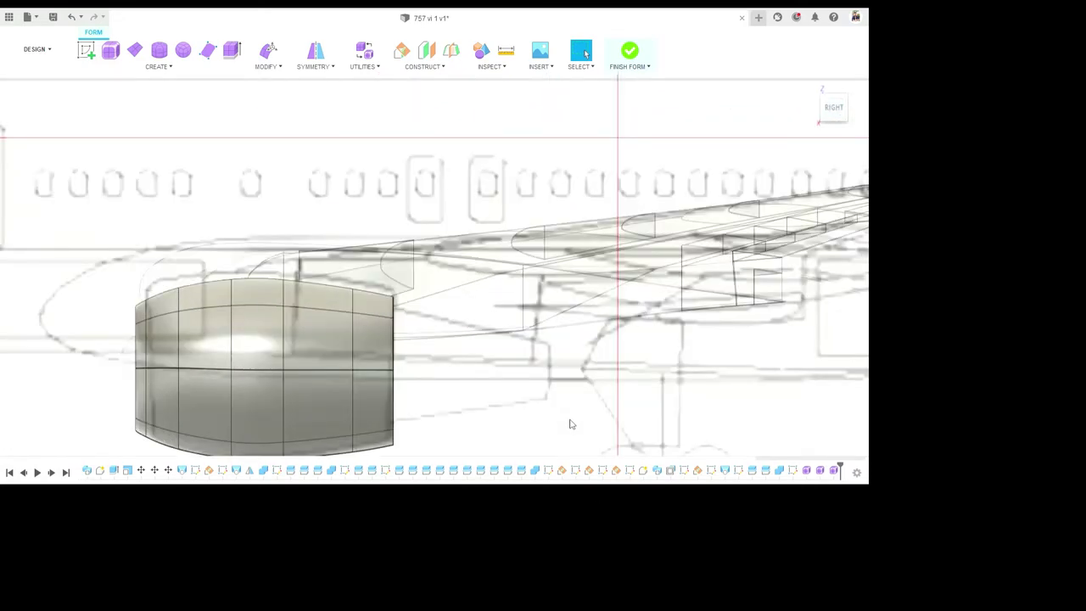
{"action": "scroll", "coordinate": [533, 407], "scroll_direction": "down", "scroll_amount": 4}
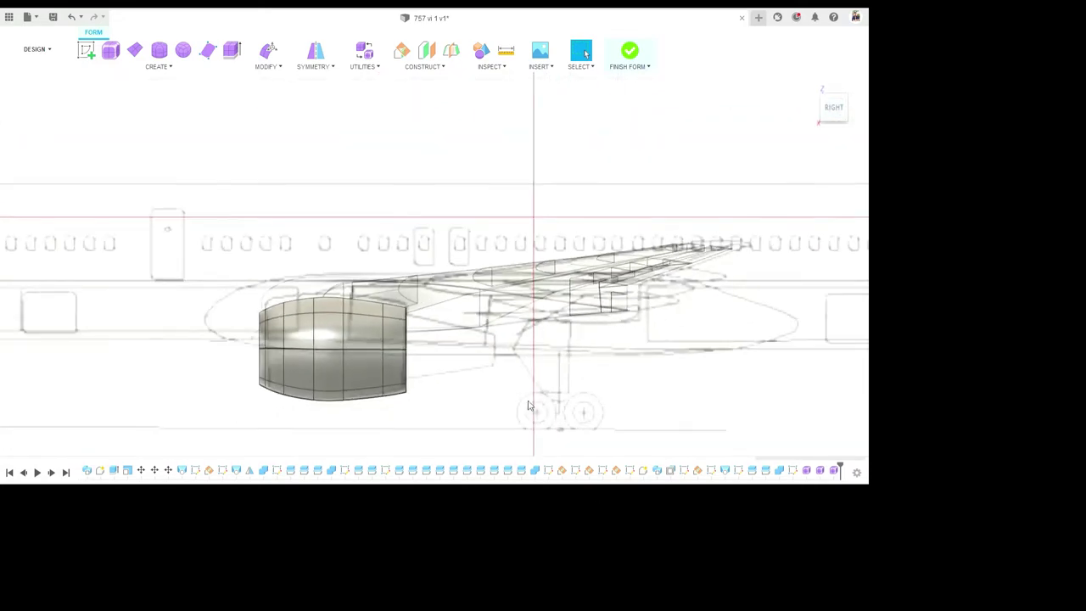
{"action": "scroll", "coordinate": [543, 417], "scroll_direction": "up", "scroll_amount": 3}
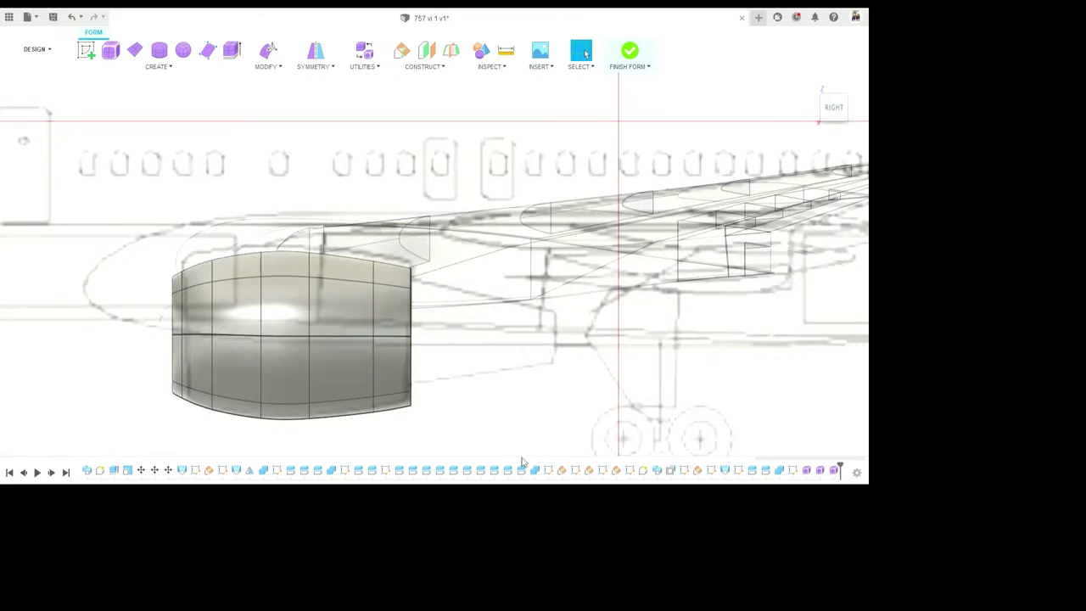
{"action": "scroll", "coordinate": [488, 361], "scroll_direction": "down", "scroll_amount": 2}
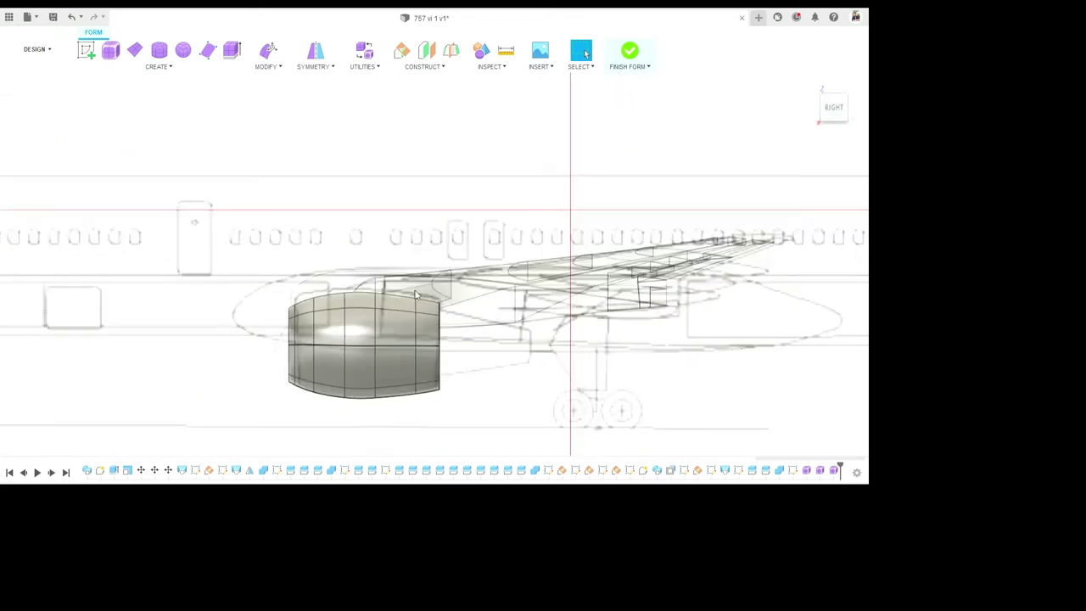
{"action": "scroll", "coordinate": [415, 295], "scroll_direction": "down", "scroll_amount": 3}
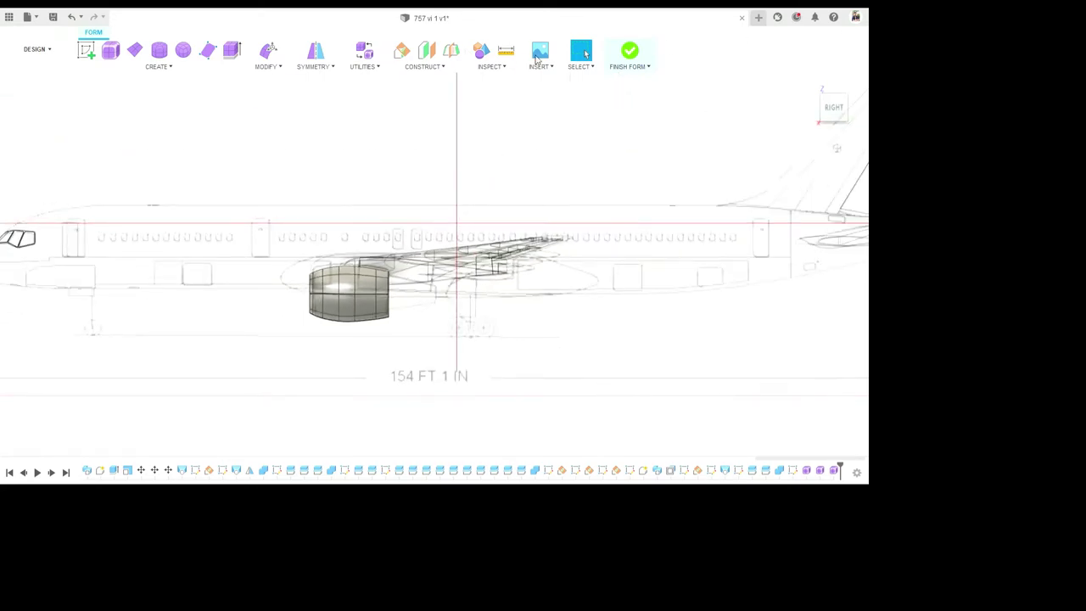
Step: Create a plane offset sideways from the vertical lengthwise origin plane, placed at the engine's centre
{"action": "left_click", "coordinate": [427, 51]}
{"action": "middle_click_drag", "start_coordinate": [652, 208], "coordinate": [665, 262], "text": "shift"}
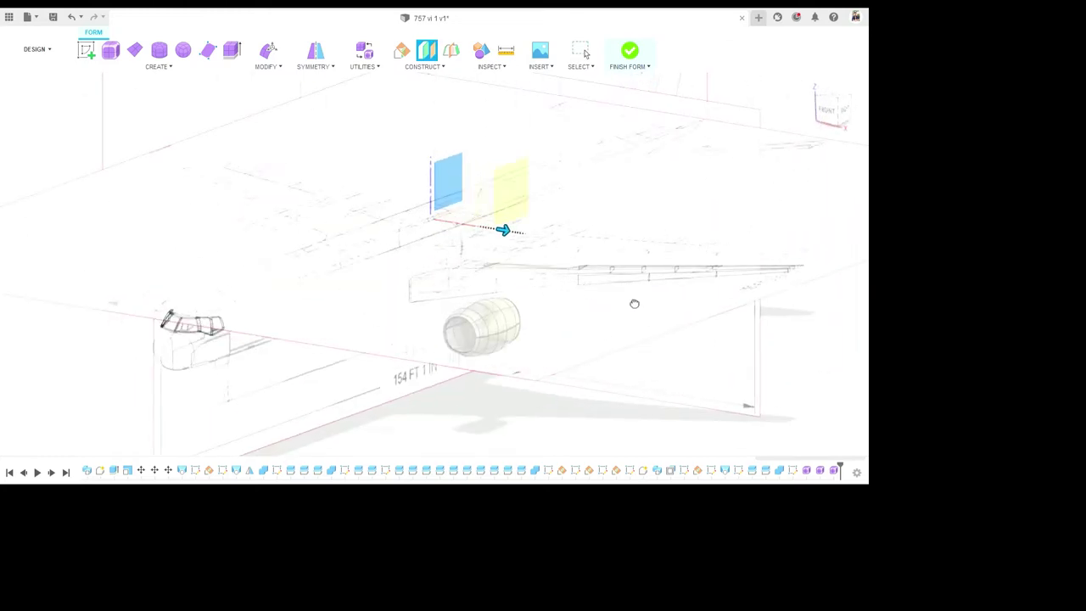
{"action": "left_click", "coordinate": [825, 110]}
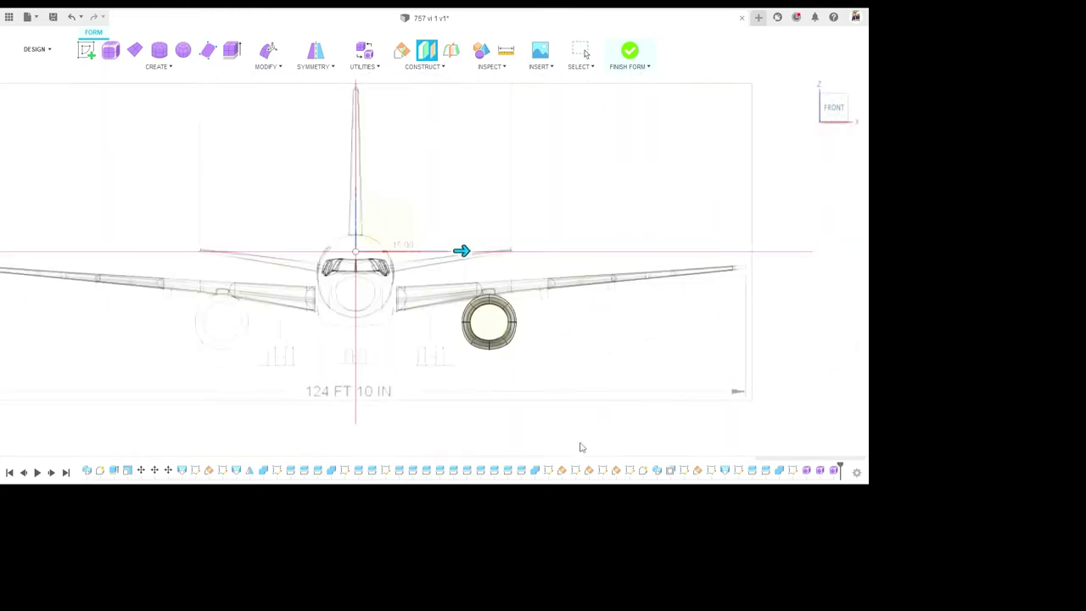
{"action": "scroll", "coordinate": [584, 294], "scroll_direction": "up", "scroll_amount": 3}
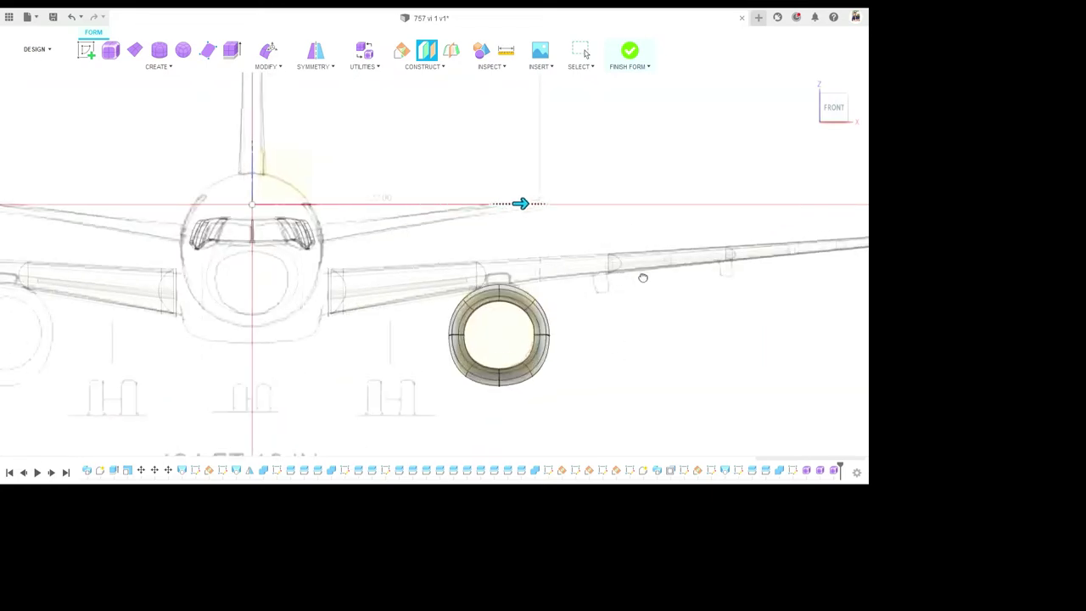
{"action": "scroll", "coordinate": [643, 276], "scroll_direction": "up", "scroll_amount": 2}
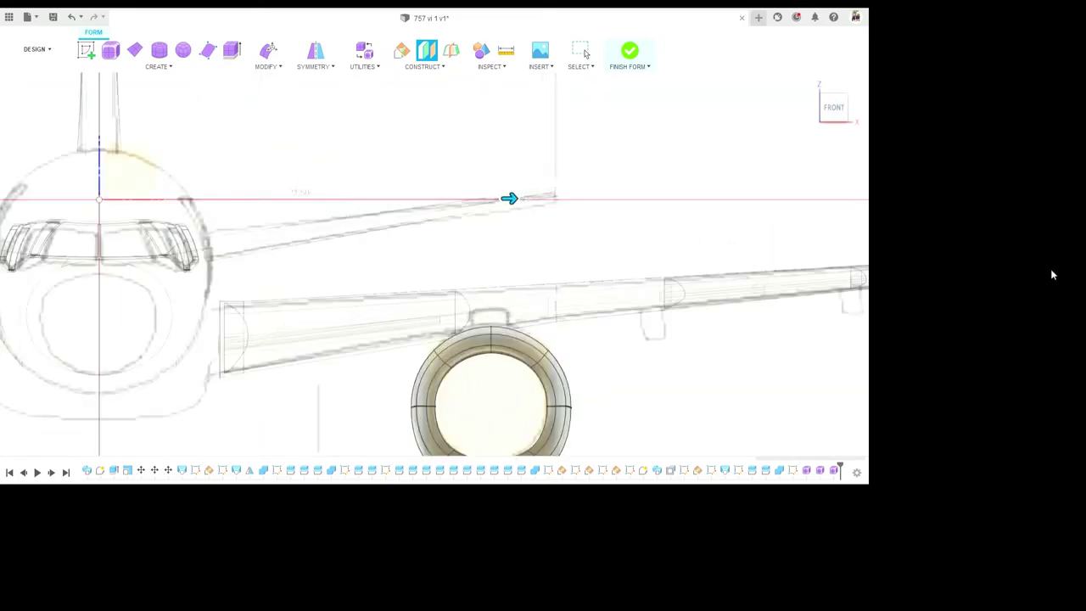
{"action": "left_click", "coordinate": [997, 272]}
Step: Sketch the upper half of the exhaust cone on the engine's lengthwise plane, tracing the side-view drawing behind the nacelle
{"action": "scroll", "coordinate": [447, 228], "scroll_direction": "down", "scroll_amount": 5}
{"action": "middle_click_drag", "start_coordinate": [509, 226], "coordinate": [461, 235], "text": "shift"}
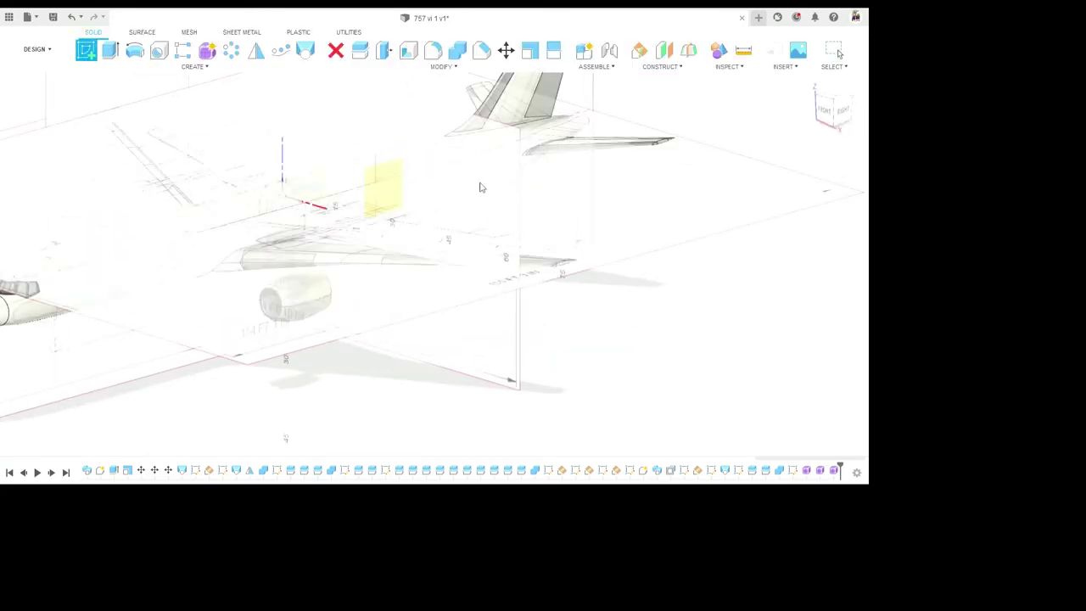
{"action": "left_click", "coordinate": [477, 232]}
{"action": "scroll", "coordinate": [422, 419], "scroll_direction": "up", "scroll_amount": 6}
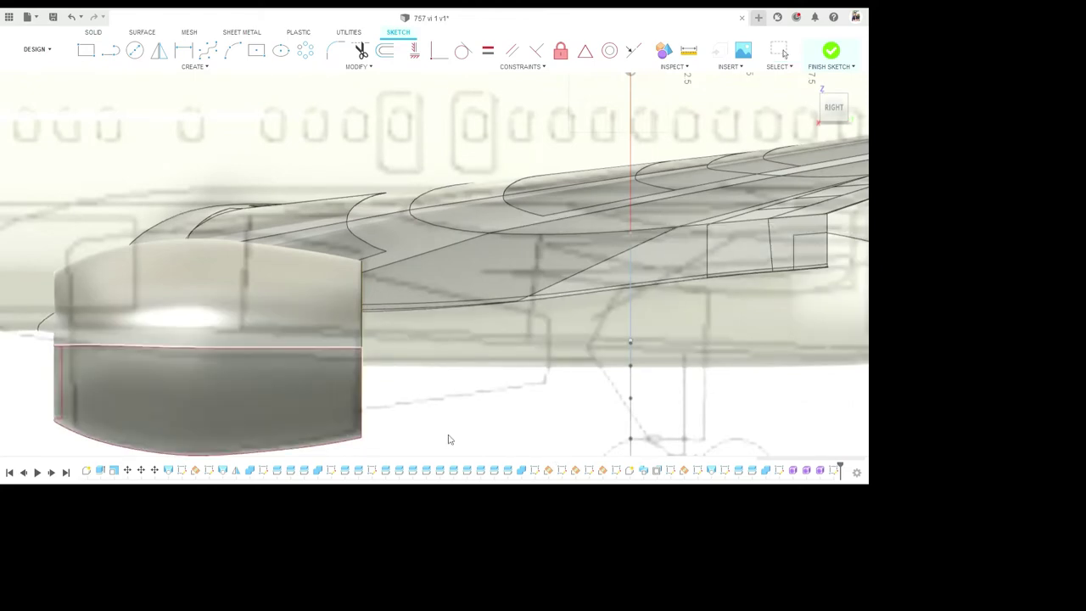
{"action": "key", "text": "l"}
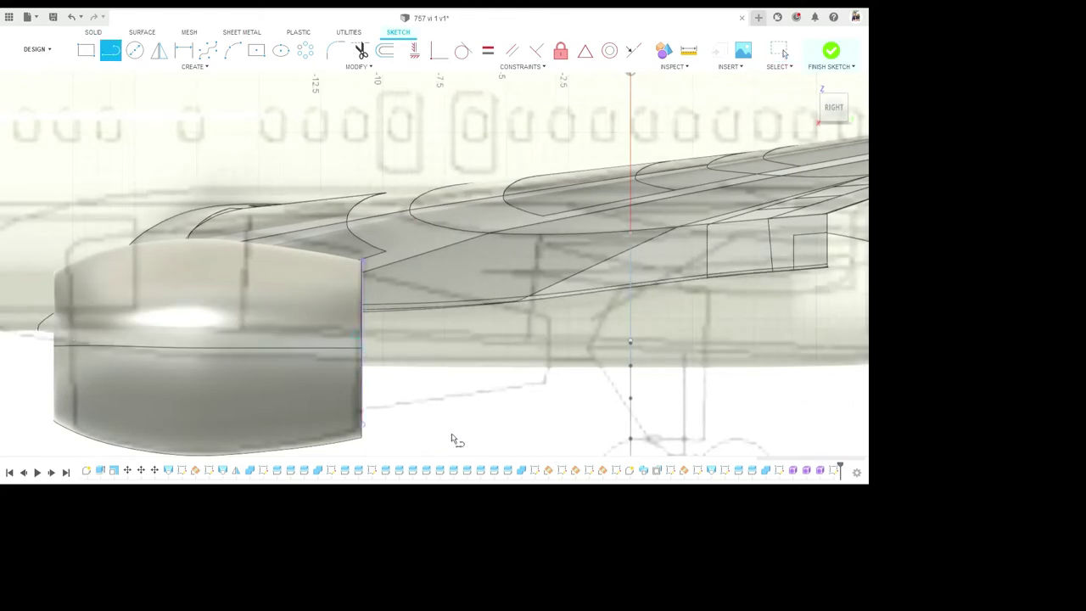
{"action": "scroll", "coordinate": [451, 438], "scroll_direction": "up", "scroll_amount": 5}
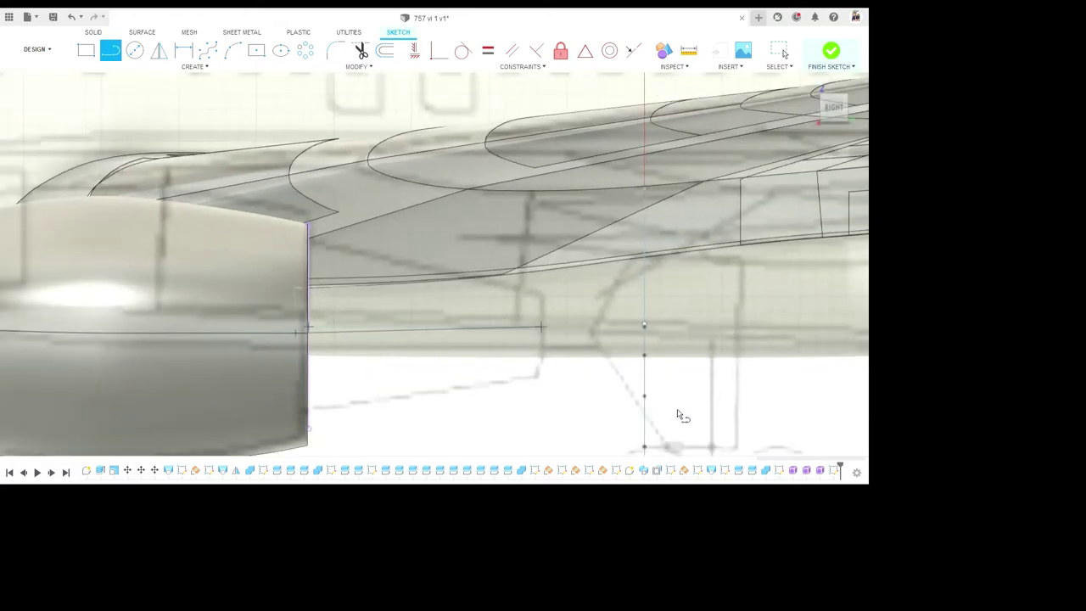
{"action": "left_click", "coordinate": [685, 418]}
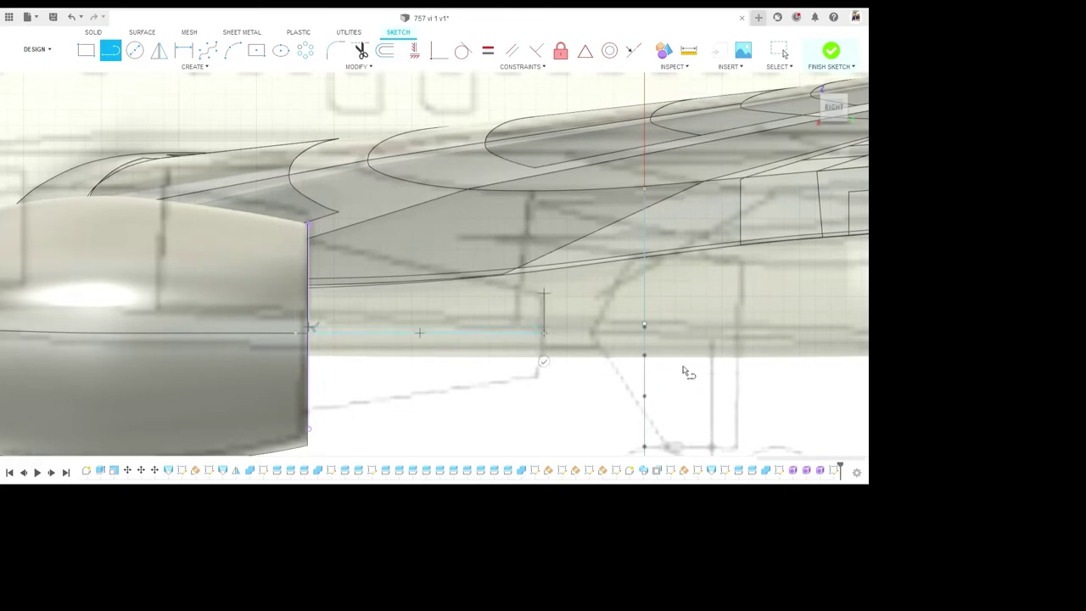
{"action": "left_click", "coordinate": [684, 372]}
{"action": "scroll", "coordinate": [383, 294], "scroll_direction": "up", "scroll_amount": 2}
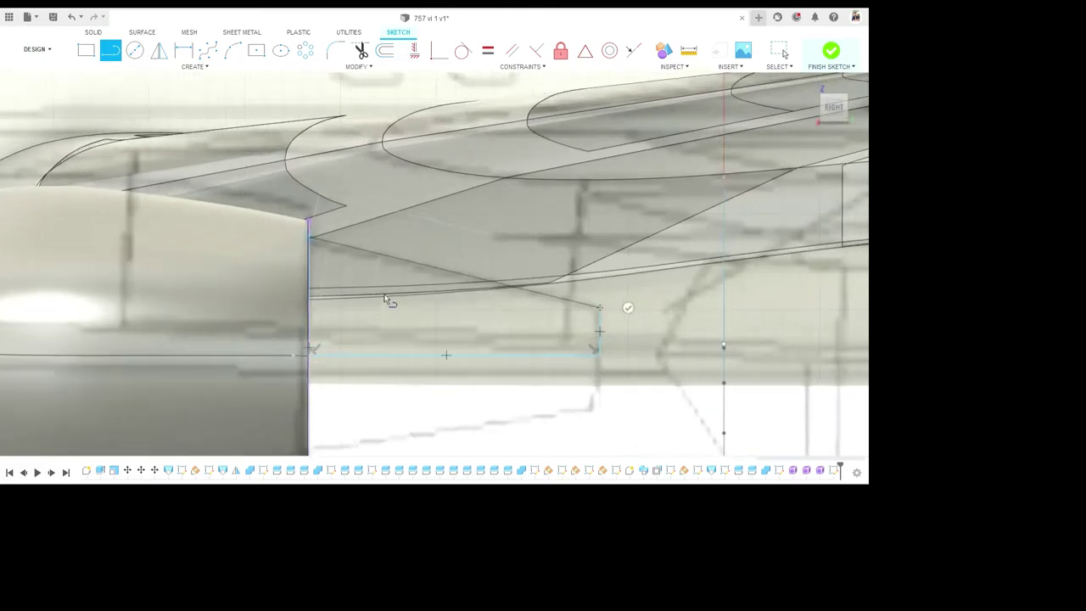
{"action": "left_click", "coordinate": [380, 297]}
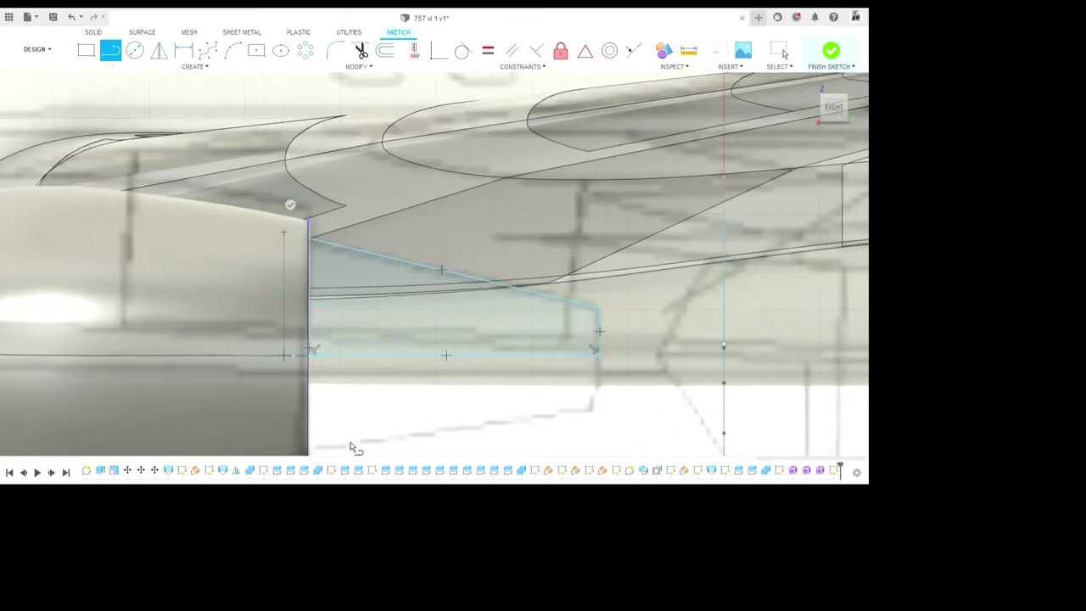
{"action": "key", "text": "Escape"}
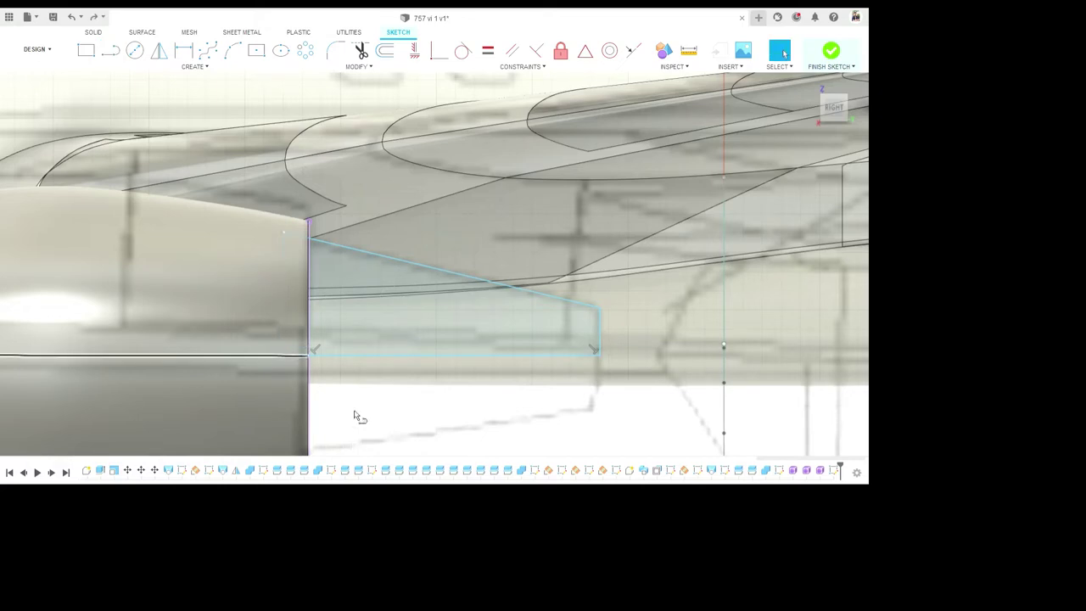
Step: Extend the cone profile slightly forward into the nacelle along its centreline and finish the sketch
{"action": "key", "text": "l"}
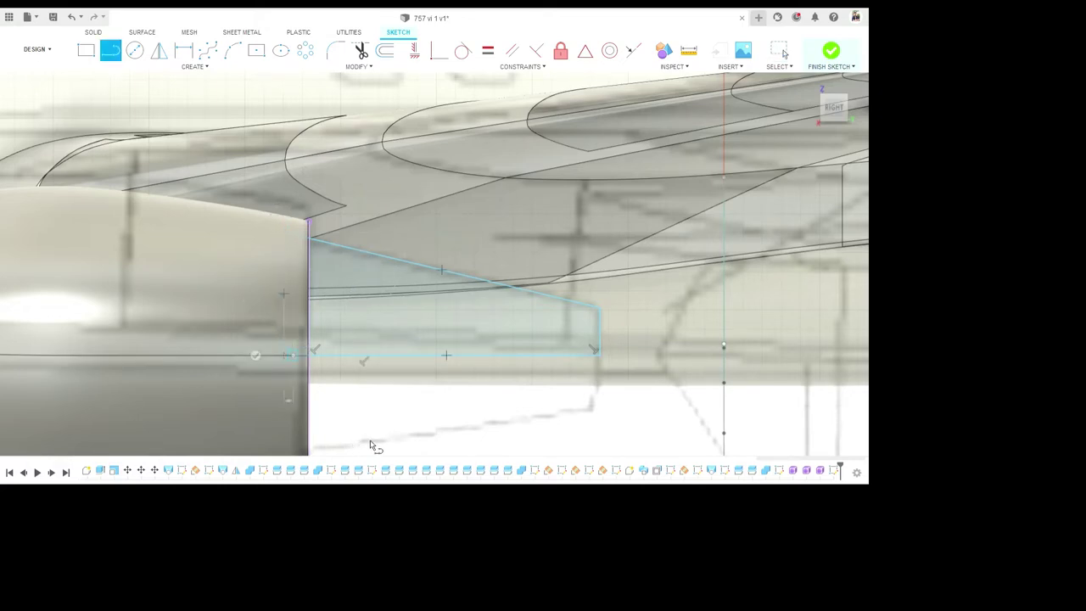
{"action": "scroll", "coordinate": [371, 445], "scroll_direction": "down", "scroll_amount": 5}
{"action": "key", "text": "Escape"}
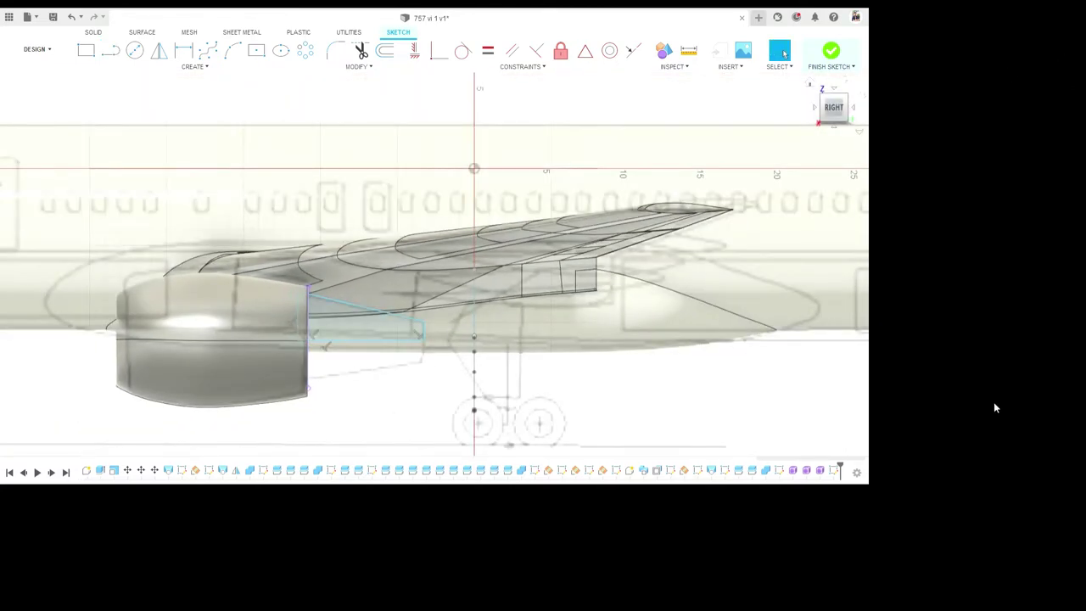
{"action": "left_click", "coordinate": [830, 51]}
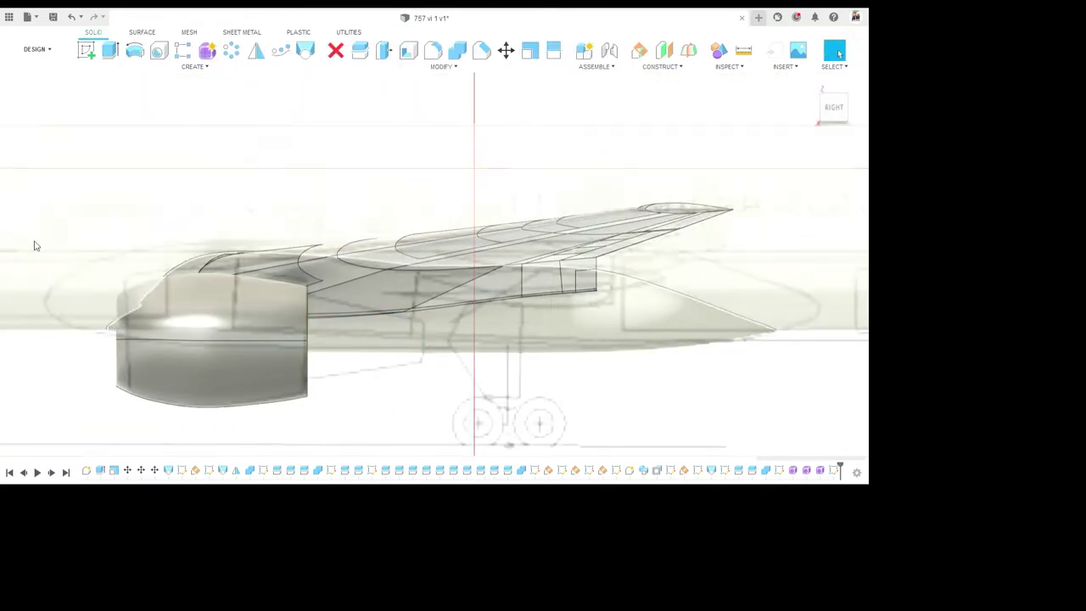
Step: Revolve the cone profile a full turn about its lower horizontal line to form the exhaust cone
{"action": "key", "text": "e"}
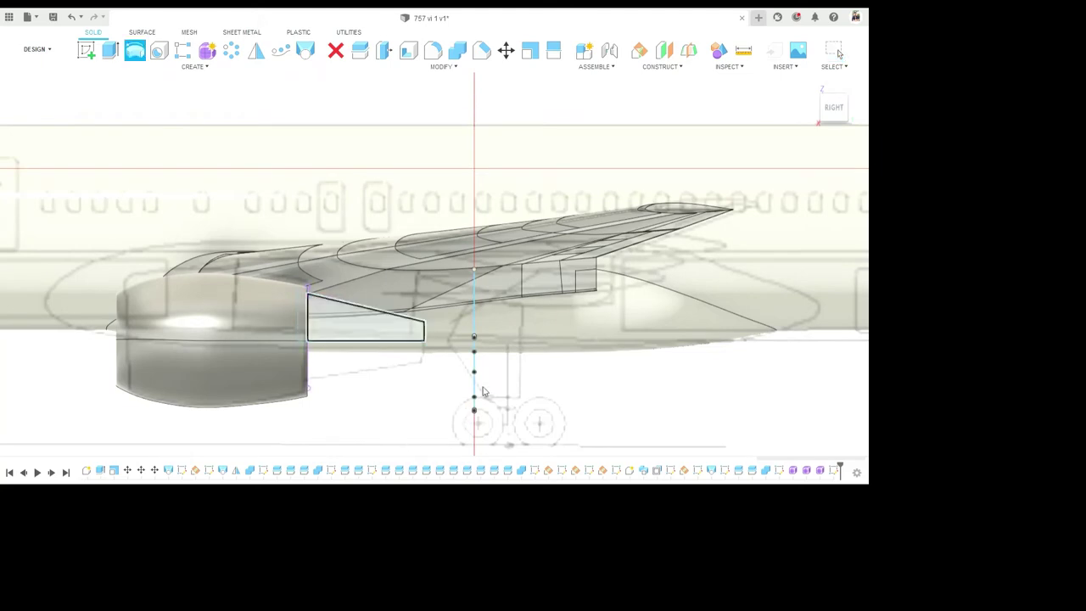
{"action": "scroll", "coordinate": [383, 428], "scroll_direction": "up", "scroll_amount": 2}
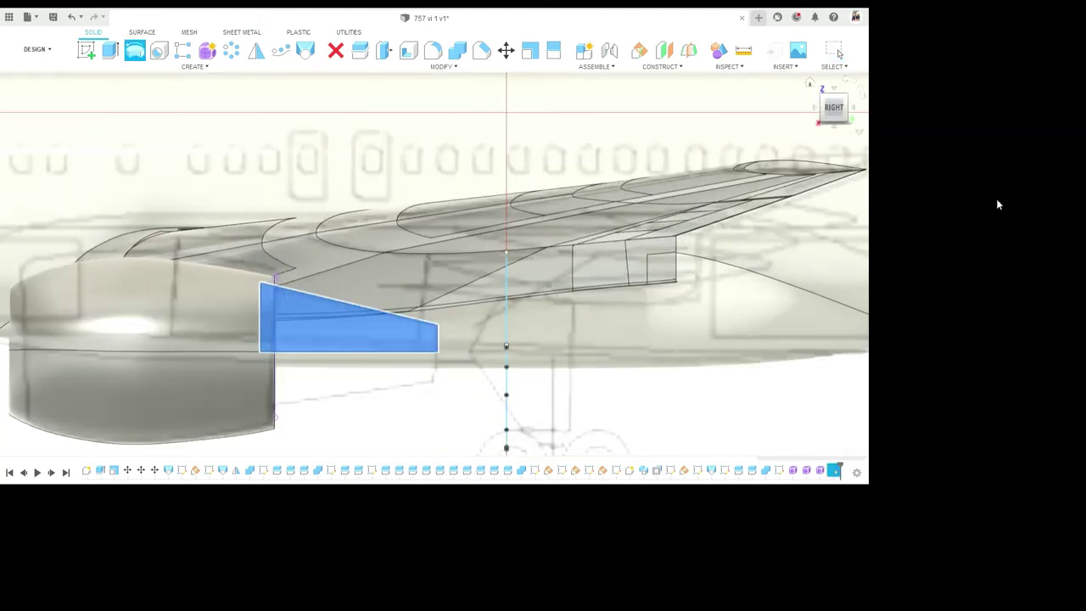
{"action": "scroll", "coordinate": [506, 441], "scroll_direction": "down", "scroll_amount": 2}
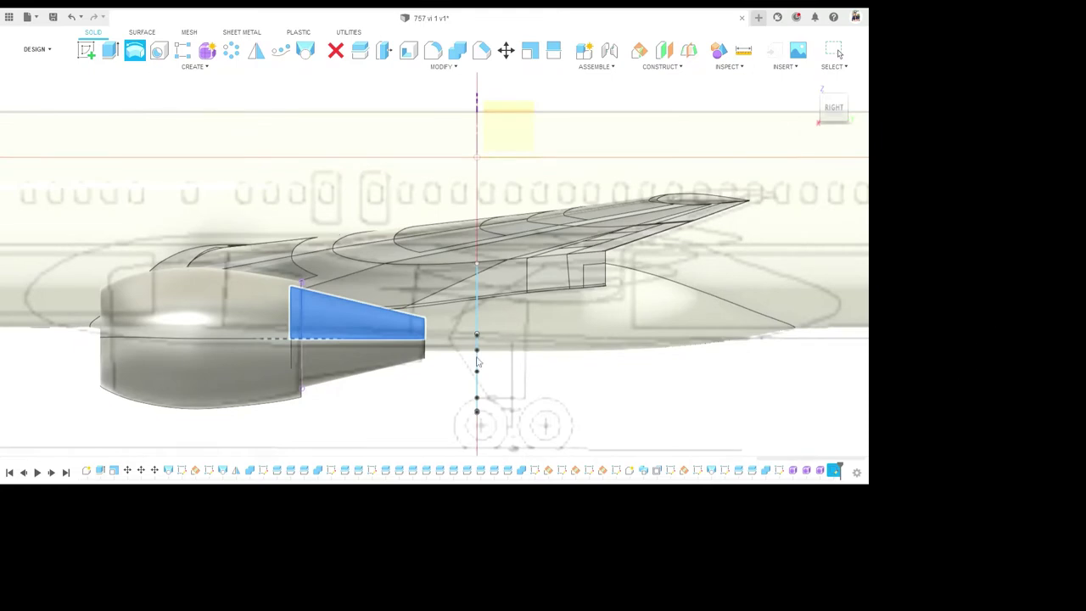
{"action": "key", "text": "Escape"}
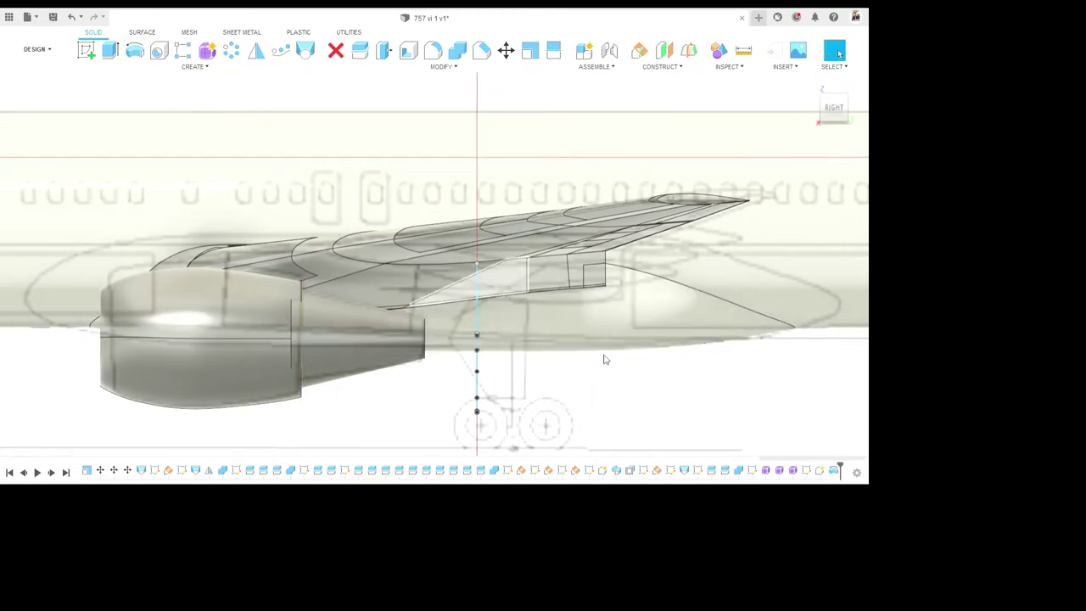
Step: Move the exhaust cone body within the rear-view plane until it is centred in the nacelle's rear opening
{"action": "scroll", "coordinate": [509, 322], "scroll_direction": "down", "scroll_amount": 2}
{"action": "middle_click_drag", "start_coordinate": [440, 192], "coordinate": [385, 194], "text": "shift"}
{"action": "scroll", "coordinate": [221, 386], "scroll_direction": "up", "scroll_amount": 4}
{"action": "middle_click_drag", "start_coordinate": [235, 412], "coordinate": [329, 400]}
{"action": "middle_click_drag", "start_coordinate": [48, 246], "coordinate": [98, 283], "text": "shift"}
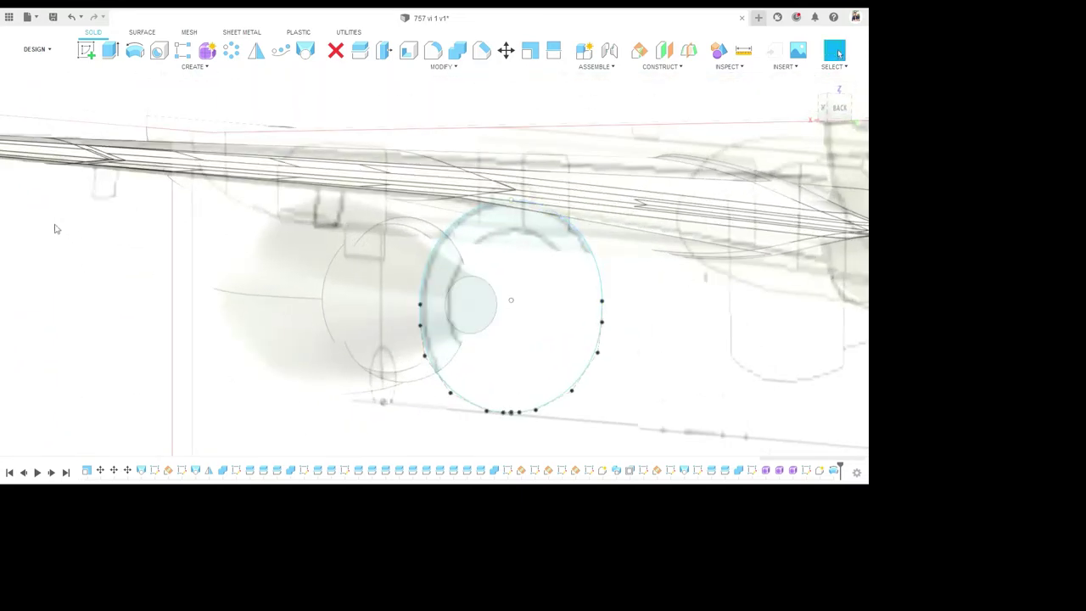
{"action": "left_click", "coordinate": [56, 230]}
{"action": "left_click", "coordinate": [393, 313]}
{"action": "key", "text": "m"}
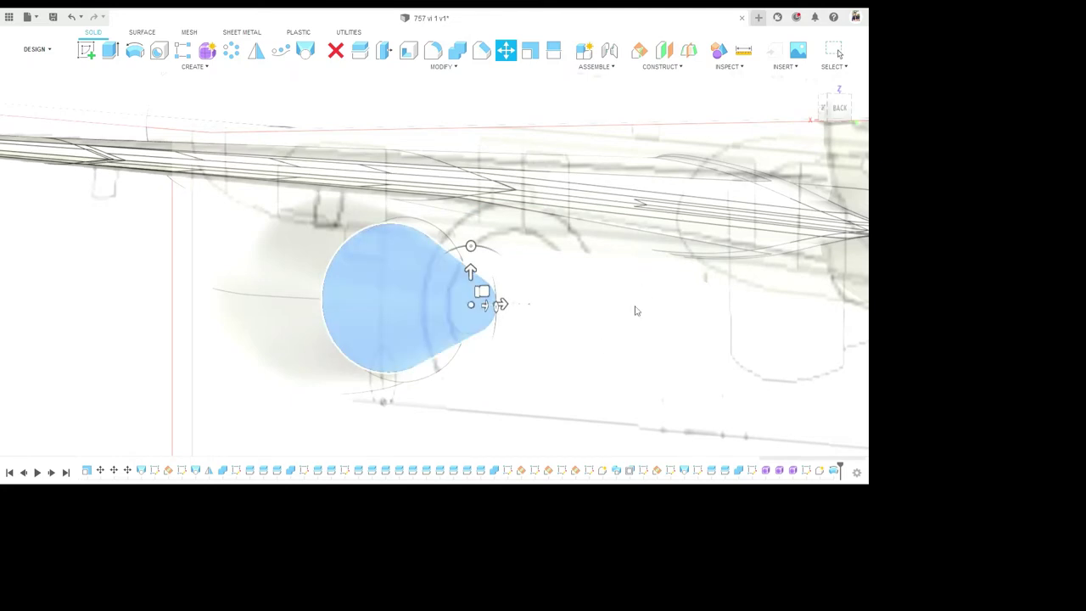
{"action": "left_click", "coordinate": [839, 107]}
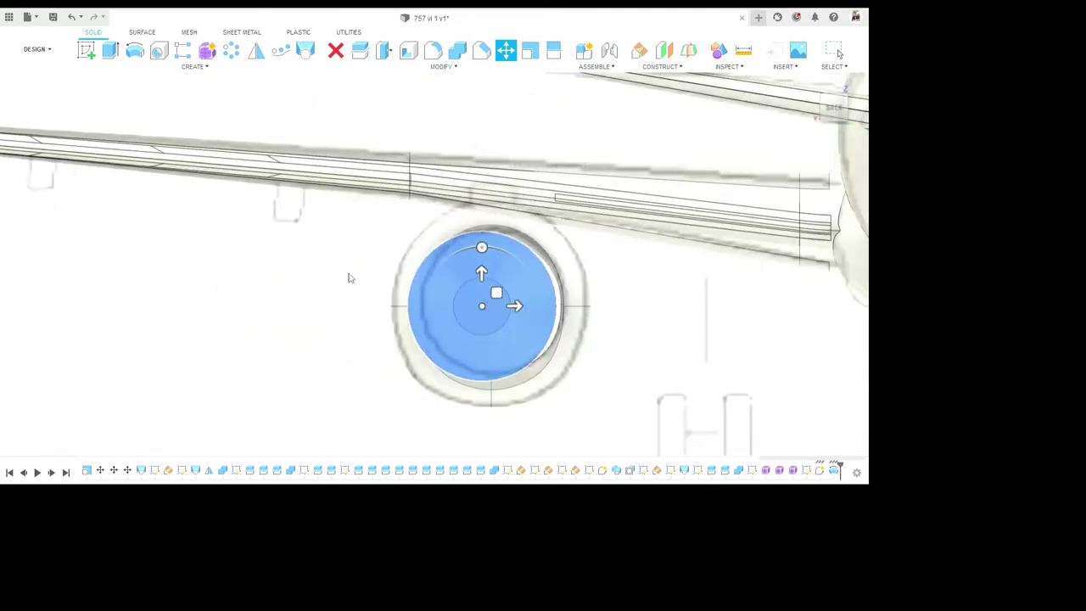
{"action": "middle_click_drag", "start_coordinate": [348, 278], "coordinate": [606, 315], "text": "shift"}
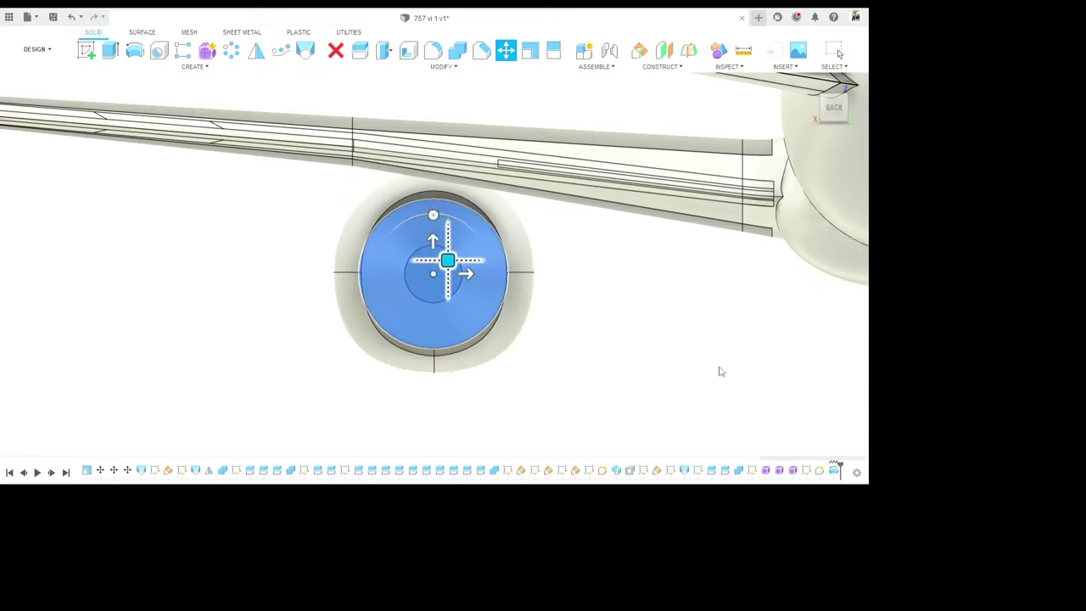
{"action": "key", "text": "Escape"}
Step: Inspect how the exhaust cone fits inside the nacelle from several angles
{"action": "middle_click_drag", "start_coordinate": [497, 396], "coordinate": [553, 328], "text": "shift"}
{"action": "scroll", "coordinate": [288, 293], "scroll_direction": "up", "scroll_amount": 5}
{"action": "middle_click_drag", "start_coordinate": [346, 363], "coordinate": [389, 401], "text": "shift"}
{"action": "scroll", "coordinate": [364, 340], "scroll_direction": "down", "scroll_amount": 5}
{"action": "scroll", "coordinate": [359, 317], "scroll_direction": "up", "scroll_amount": 1}
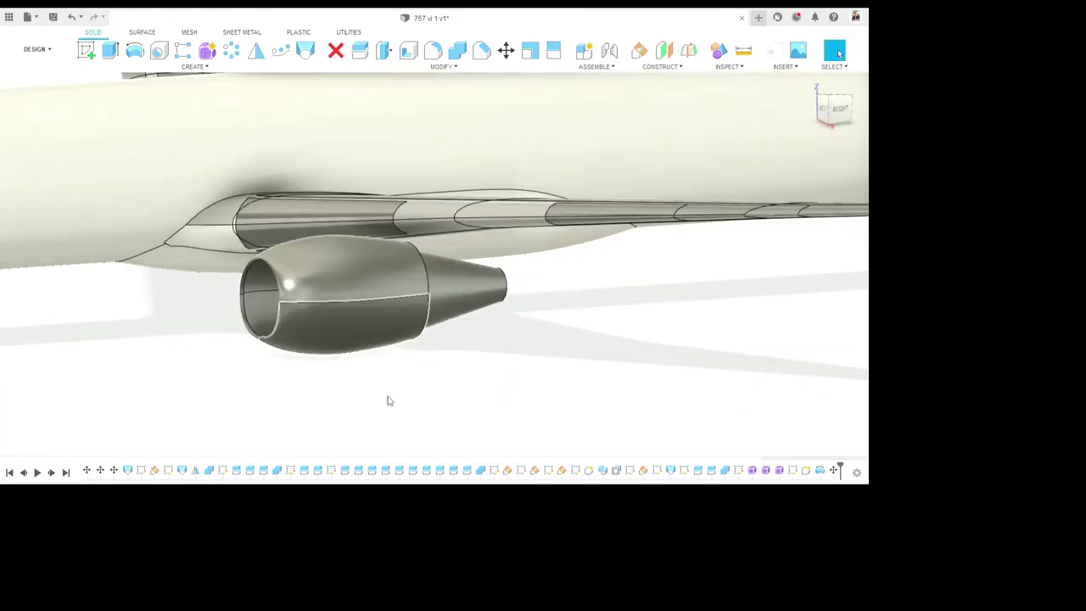
{"action": "scroll", "coordinate": [672, 493], "scroll_direction": "down", "scroll_amount": 1}
{"action": "scroll", "coordinate": [671, 475], "scroll_direction": "up", "scroll_amount": 2}
{"action": "scroll", "coordinate": [672, 473], "scroll_direction": "down", "scroll_amount": 1}
Step: Patch the nacelle's front inlet opening and its rear opening around the exhaust cone
{"action": "left_click", "coordinate": [142, 33]}
{"action": "middle_click_drag", "start_coordinate": [293, 283], "coordinate": [306, 349], "text": "shift"}
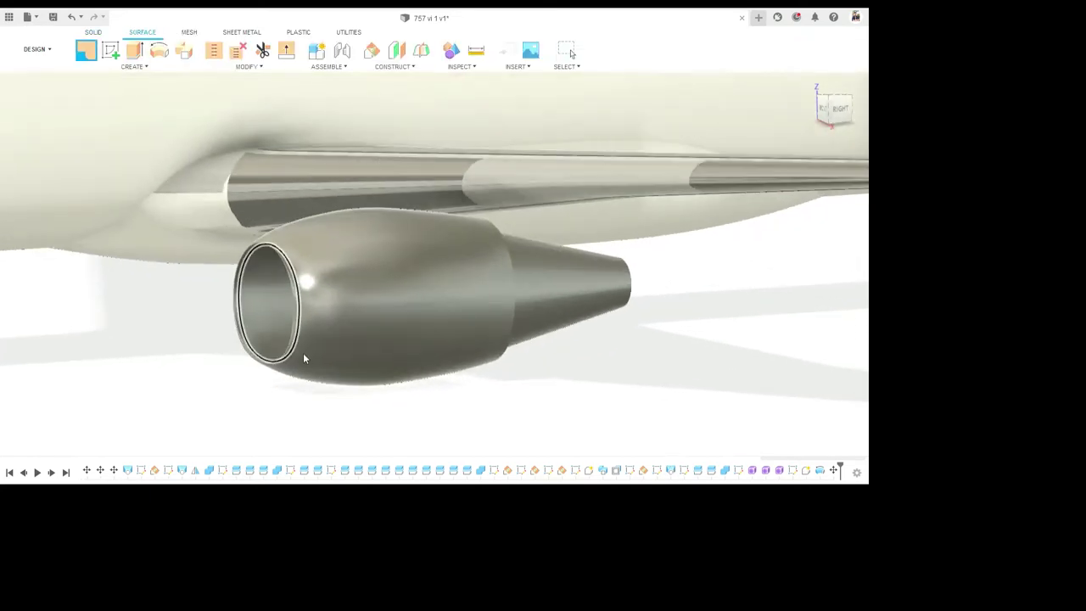
{"action": "mouse_move", "coordinate": [406, 274]}
{"action": "middle_mouse_down", "text": "shift"}
{"action": "mouse_move", "coordinate": [487, 235]}
{"action": "mouse_move", "coordinate": [453, 286]}
{"action": "mouse_move", "coordinate": [425, 272]}
{"action": "middle_mouse_up", "text": "shift"}
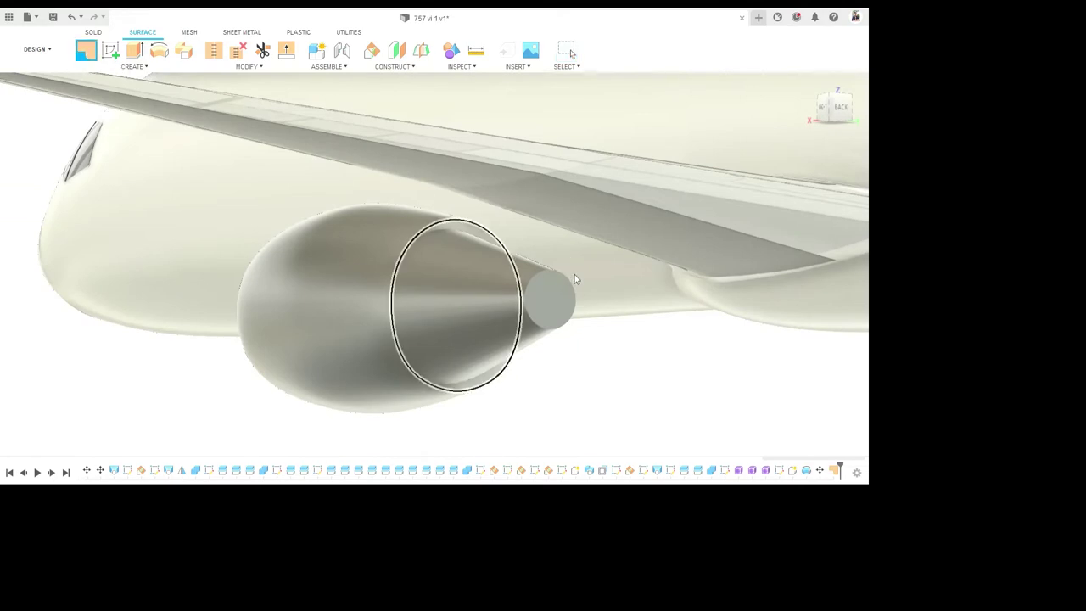
Step: Stitch the nacelle surface and its front and rear patches into one closed body
{"action": "left_click", "coordinate": [214, 51]}
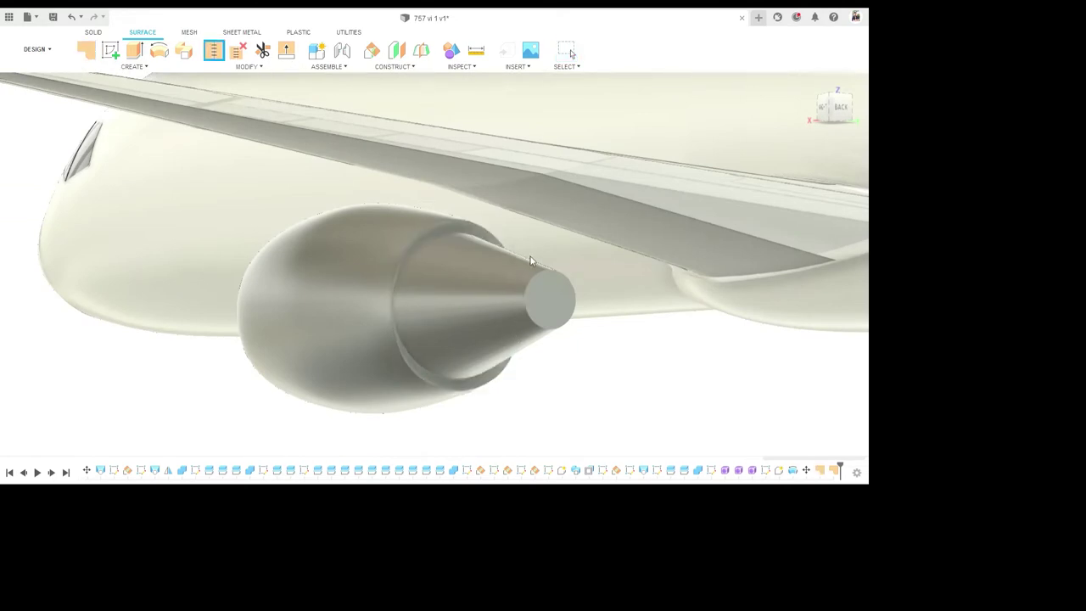
{"action": "left_click", "coordinate": [478, 314]}
{"action": "middle_click_drag", "start_coordinate": [479, 315], "coordinate": [381, 357], "text": "shift"}
{"action": "key", "text": "Escape"}
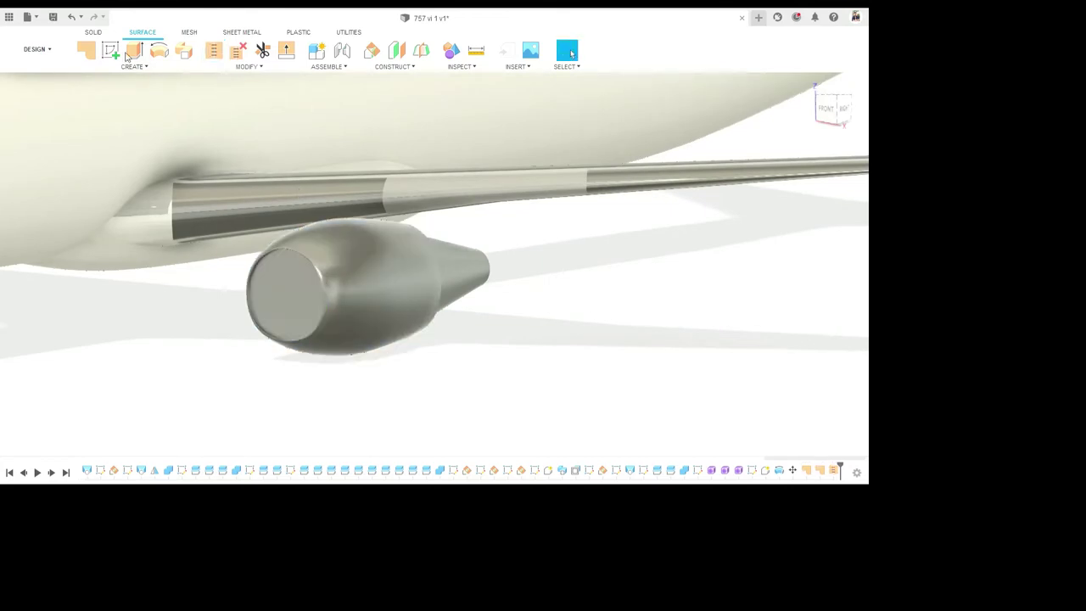
Step: Shell the nacelle body, removing its front inlet face
{"action": "left_click", "coordinate": [94, 32]}
{"action": "left_click", "coordinate": [315, 314]}
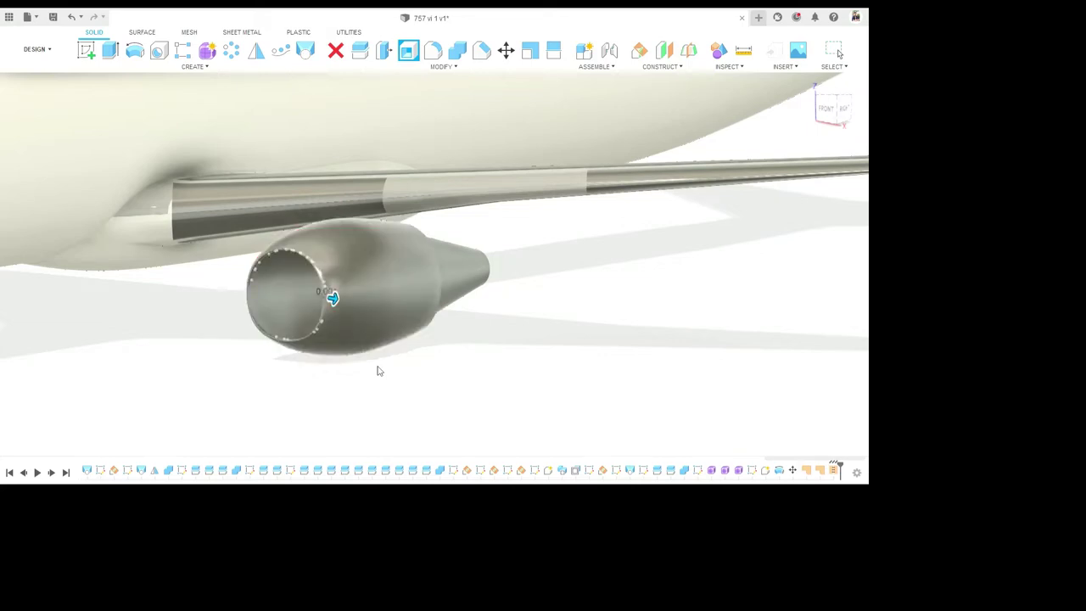
{"action": "scroll", "coordinate": [421, 385], "scroll_direction": "up", "scroll_amount": 4}
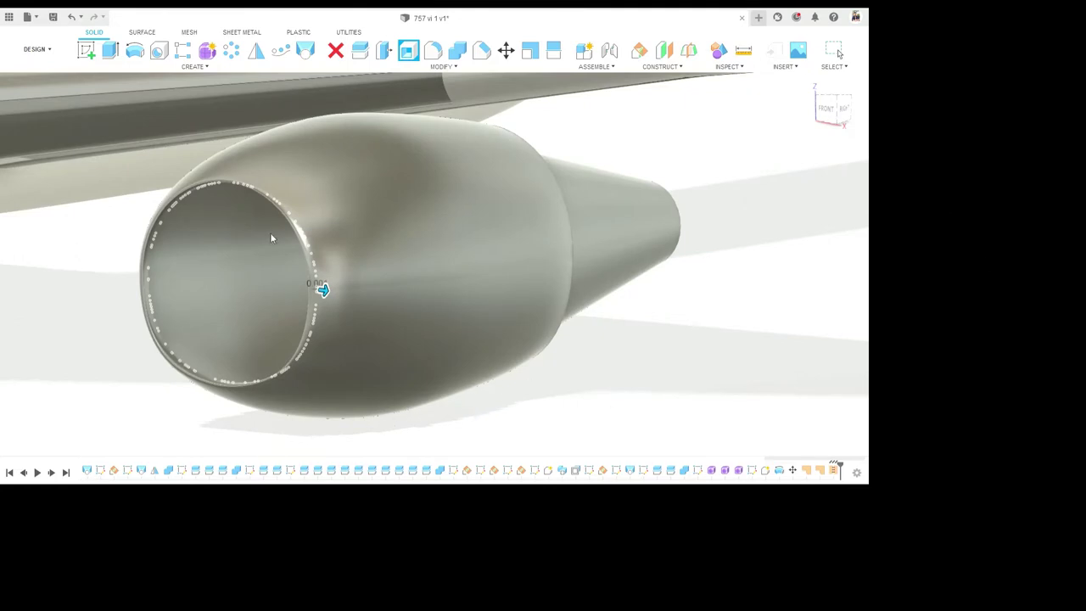
{"action": "key", "text": "Return"}
Step: Shell the exhaust cone body, removing its small rear end face
{"action": "scroll", "coordinate": [398, 326], "scroll_direction": "down", "scroll_amount": 7}
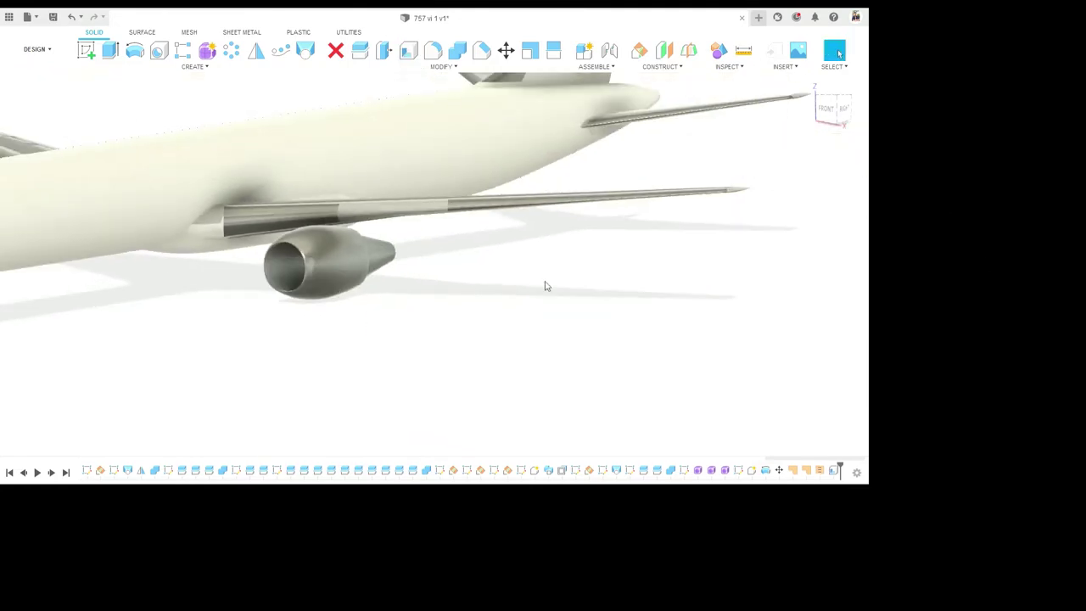
{"action": "middle_click_drag", "start_coordinate": [538, 279], "coordinate": [462, 267], "text": "shift"}
{"action": "scroll", "coordinate": [509, 250], "scroll_direction": "up", "scroll_amount": 7}
{"action": "left_click", "coordinate": [409, 51]}
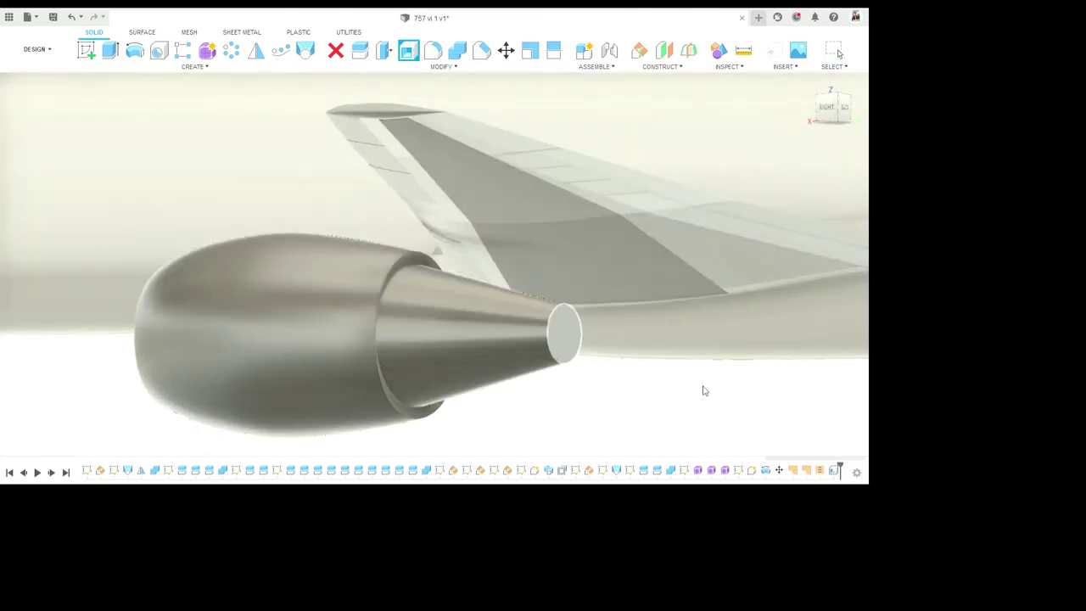
{"action": "left_click", "coordinate": [564, 332]}
{"action": "scroll", "coordinate": [560, 285], "scroll_direction": "down", "scroll_amount": 4}
{"action": "middle_click_drag", "start_coordinate": [439, 288], "coordinate": [730, 405], "text": "shift"}
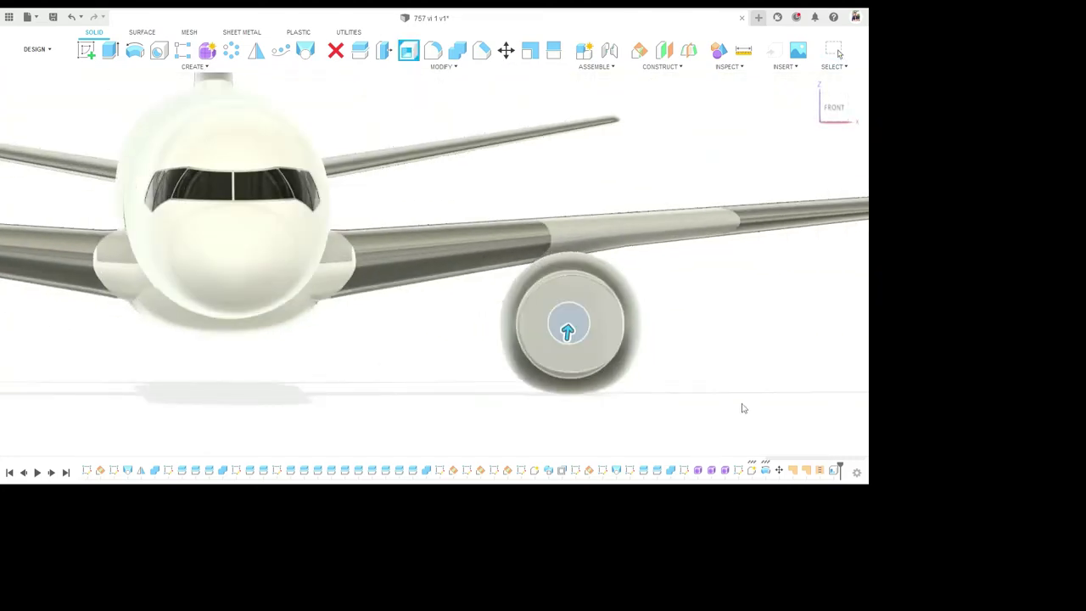
{"action": "middle_click_drag", "start_coordinate": [660, 369], "coordinate": [562, 331], "text": "shift"}
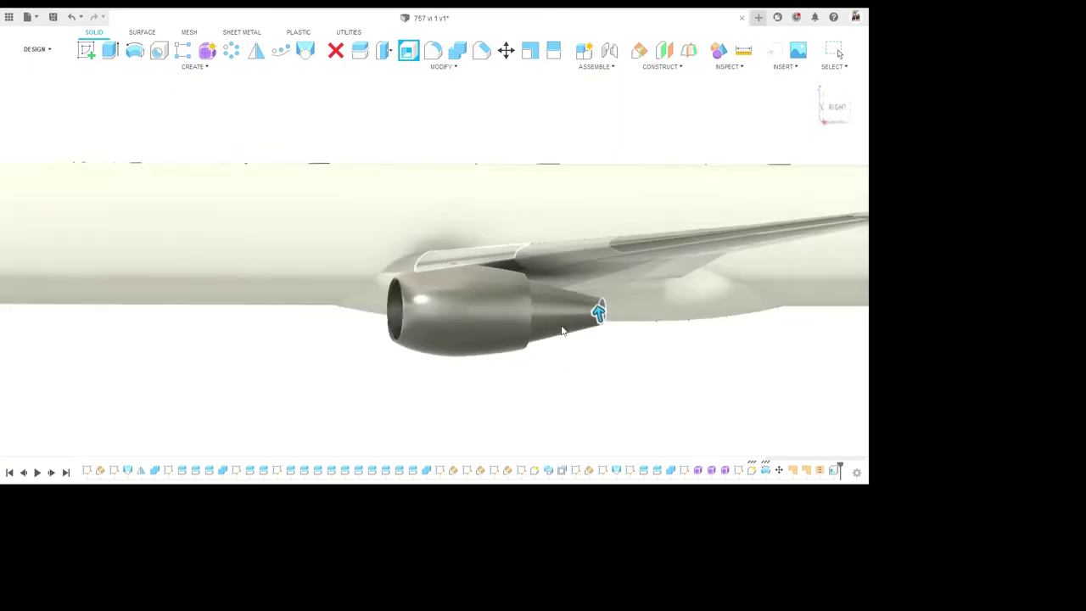
{"action": "middle_click_drag", "start_coordinate": [689, 312], "coordinate": [615, 310], "text": "shift"}
{"action": "scroll", "coordinate": [696, 306], "scroll_direction": "up", "scroll_amount": 4}
{"action": "key", "text": "Return"}
Step: Create a construction plane offset 22 forward from the origin's transverse vertical plane, just behind the nacelle's inlet edge
{"action": "scroll", "coordinate": [577, 410], "scroll_direction": "down", "scroll_amount": 8}
{"action": "middle_click_drag", "start_coordinate": [473, 260], "coordinate": [512, 390], "text": "shift"}
{"action": "scroll", "coordinate": [513, 391], "scroll_direction": "down", "scroll_amount": 5}
{"action": "scroll", "coordinate": [405, 359], "scroll_direction": "up", "scroll_amount": 3}
{"action": "left_click", "coordinate": [664, 51]}
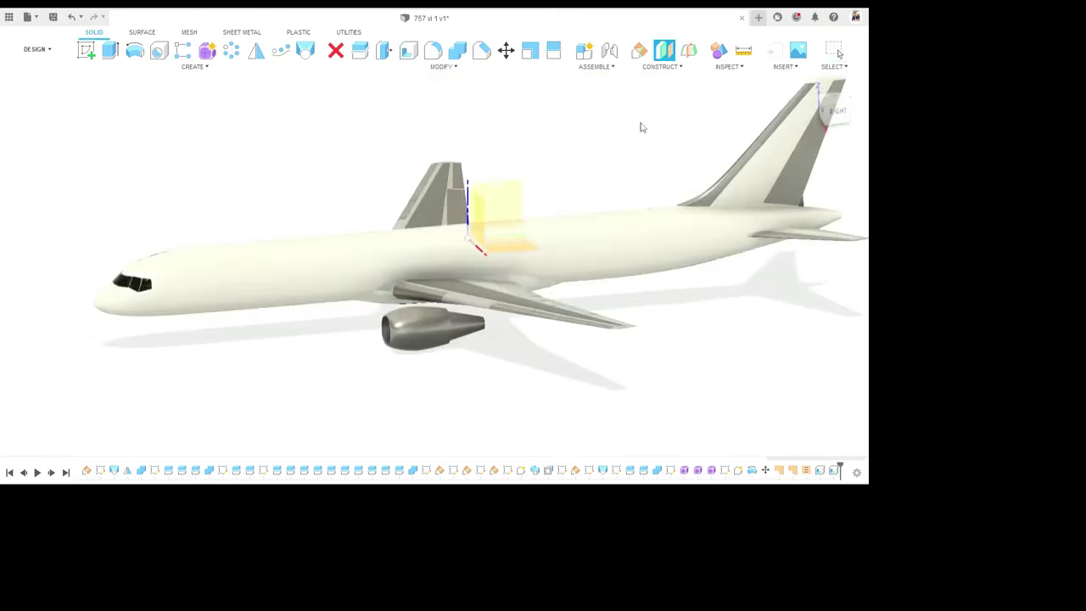
{"action": "left_click", "coordinate": [478, 217]}
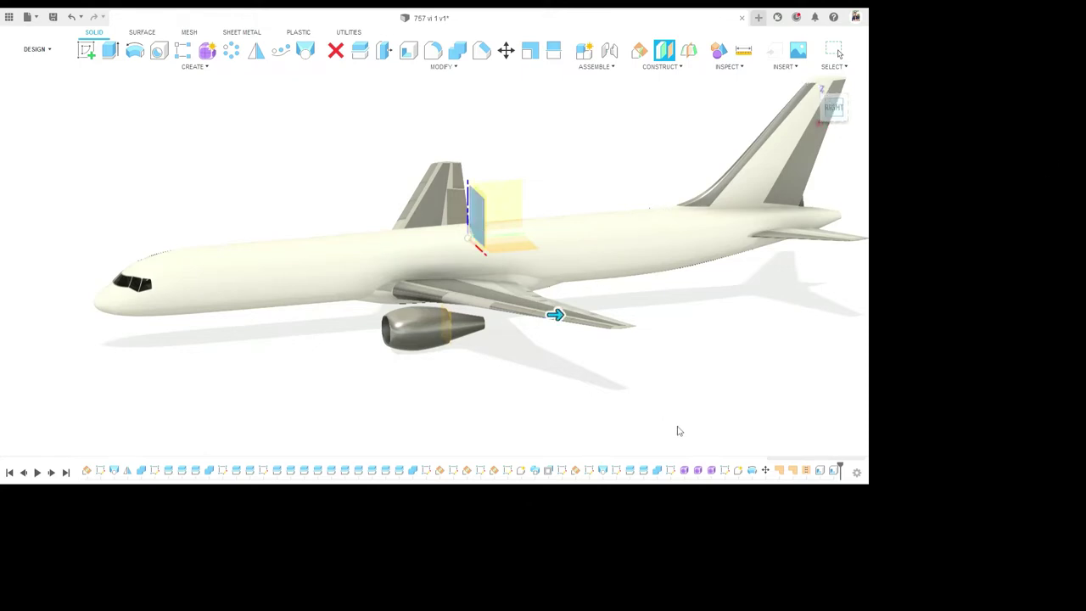
{"action": "left_click_drag", "start_coordinate": [708, 405], "coordinate": [569, 440]}
{"action": "scroll", "coordinate": [543, 423], "scroll_direction": "up", "scroll_amount": 3}
{"action": "left_click_drag", "start_coordinate": [547, 389], "coordinate": [535, 391]}
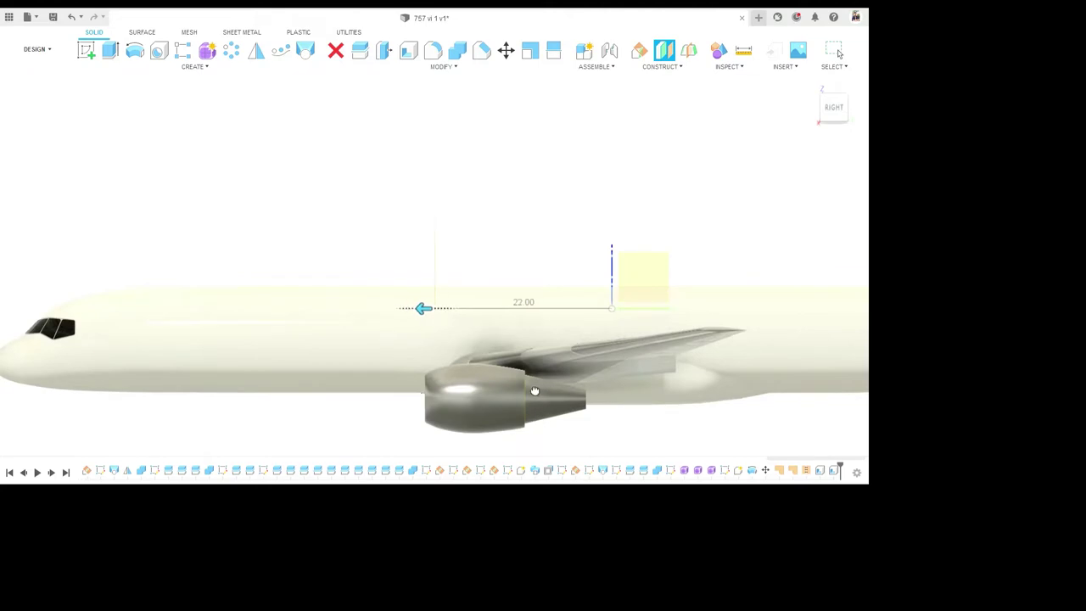
{"action": "scroll", "coordinate": [545, 409], "scroll_direction": "up", "scroll_amount": 2}
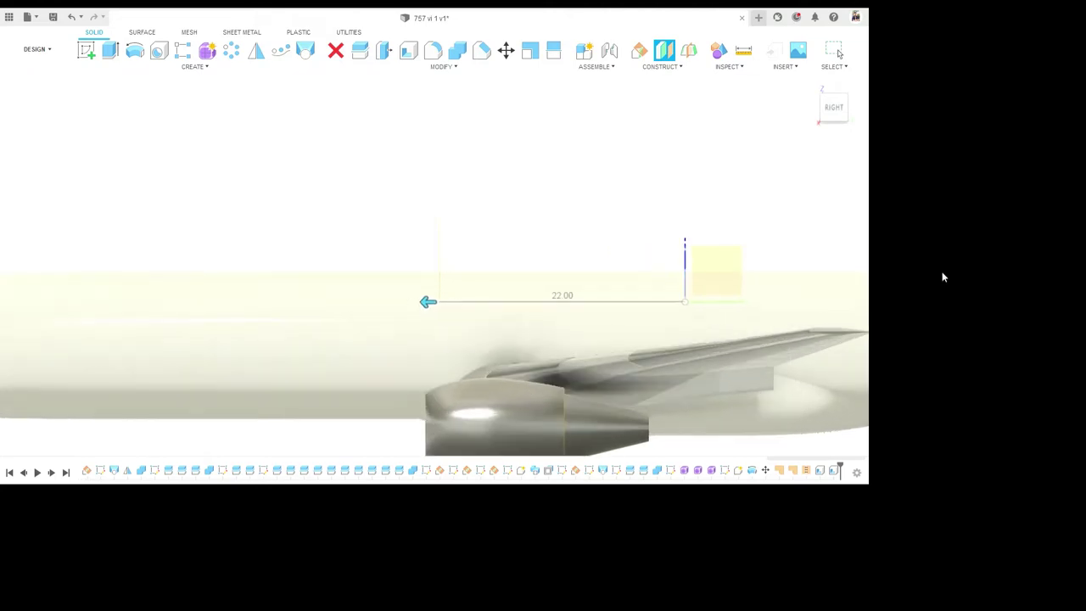
{"action": "left_click", "coordinate": [992, 272]}
{"action": "scroll", "coordinate": [411, 173], "scroll_direction": "down", "scroll_amount": 3}
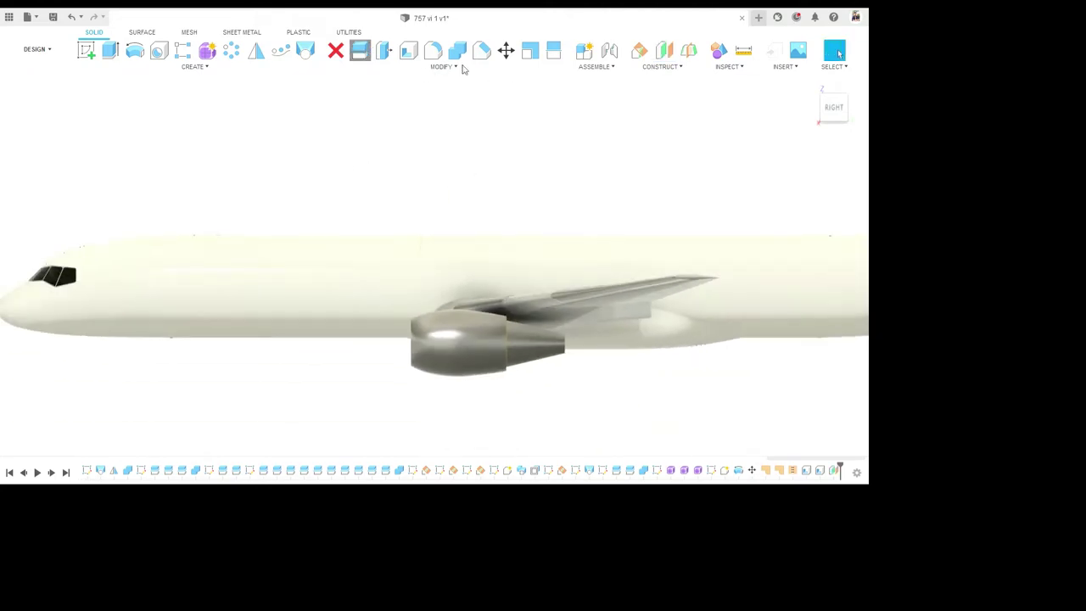
Step: Split the nacelle body with the new offset plane to separate the inlet lip from the main cowling
{"action": "left_click", "coordinate": [360, 51]}
{"action": "left_click", "coordinate": [474, 344]}
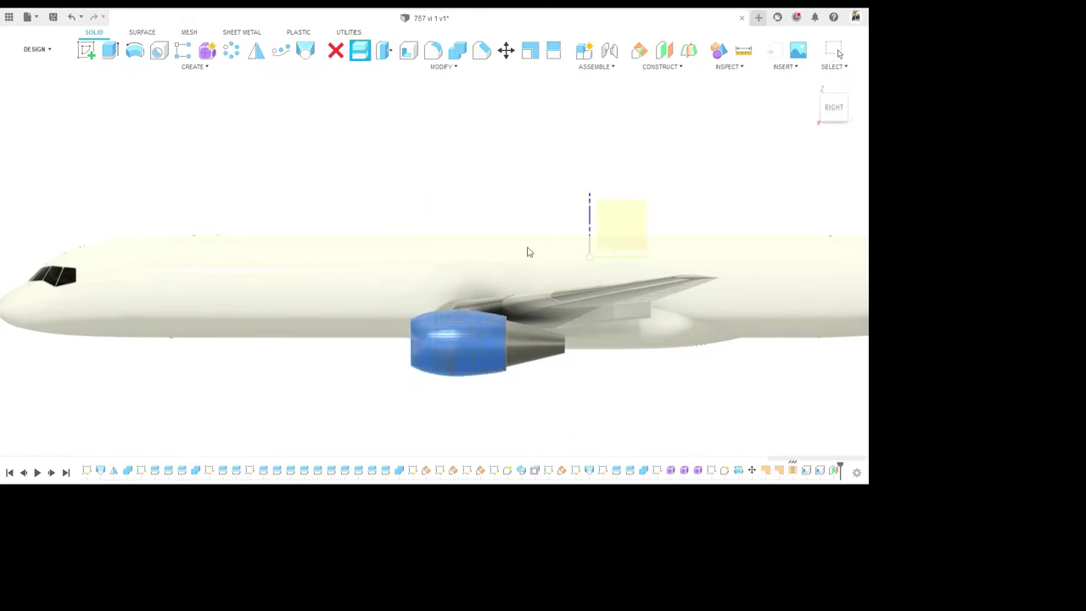
{"action": "key", "text": "Escape"}
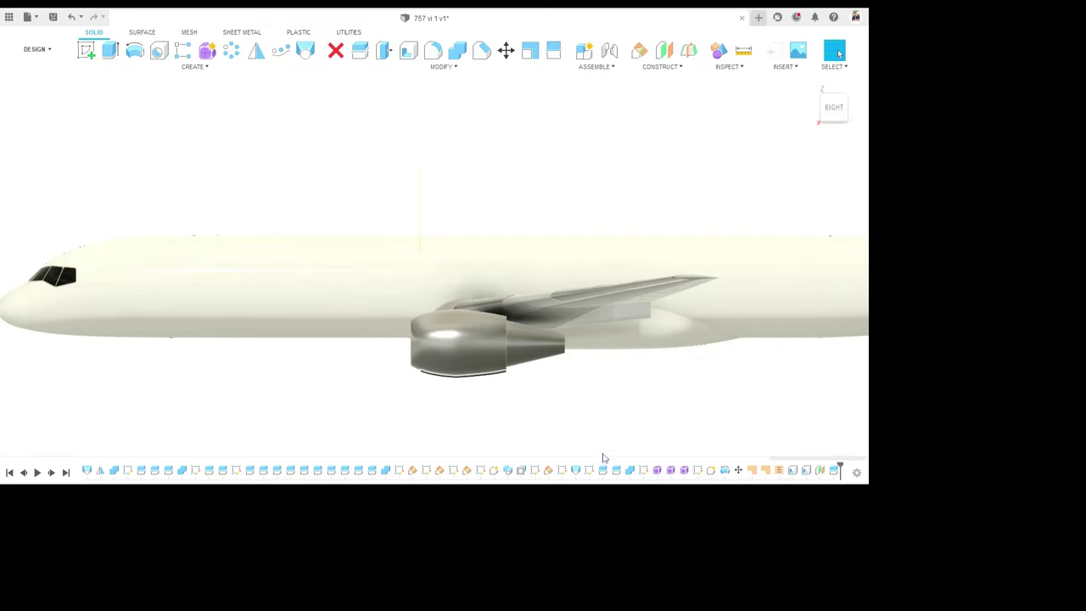
Step: Apply the fuselage's off-white appearance to the main cowling section, leaving the inlet lip and exhaust cone metallic
{"action": "scroll", "coordinate": [455, 356], "scroll_direction": "up", "scroll_amount": 3}
{"action": "key", "text": "a"}
{"action": "left_click_drag", "start_coordinate": [981, 320], "coordinate": [520, 306]}
{"action": "scroll", "coordinate": [432, 214], "scroll_direction": "down", "scroll_amount": 3}
{"action": "middle_click_drag", "start_coordinate": [588, 241], "coordinate": [721, 369], "text": "shift"}
{"action": "scroll", "coordinate": [624, 358], "scroll_direction": "up", "scroll_amount": 4}
{"action": "key", "text": "Escape"}
{"action": "scroll", "coordinate": [642, 441], "scroll_direction": "down", "scroll_amount": 3}
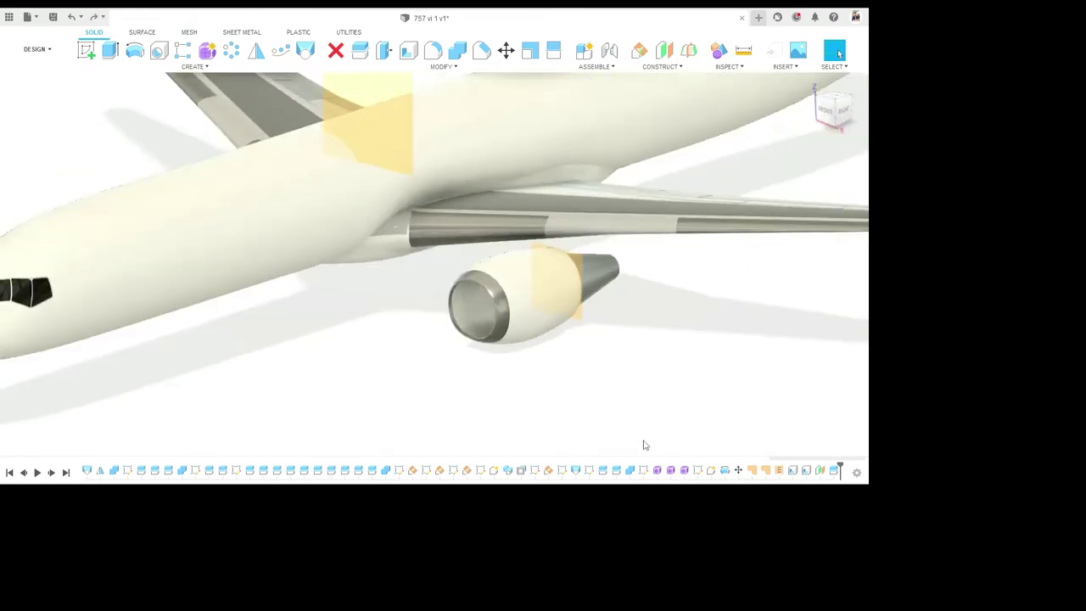
Step: Examine the coloured engine and the whole aircraft from the front, the side and above
{"action": "scroll", "coordinate": [642, 434], "scroll_direction": "up", "scroll_amount": 3}
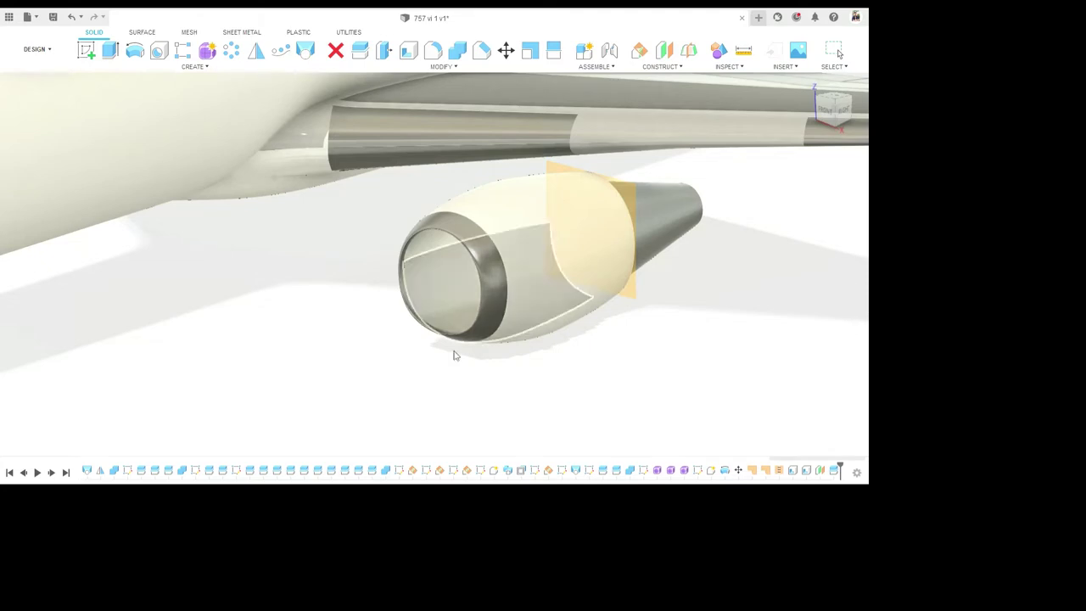
{"action": "middle_click_drag", "start_coordinate": [448, 359], "coordinate": [537, 335], "text": "shift"}
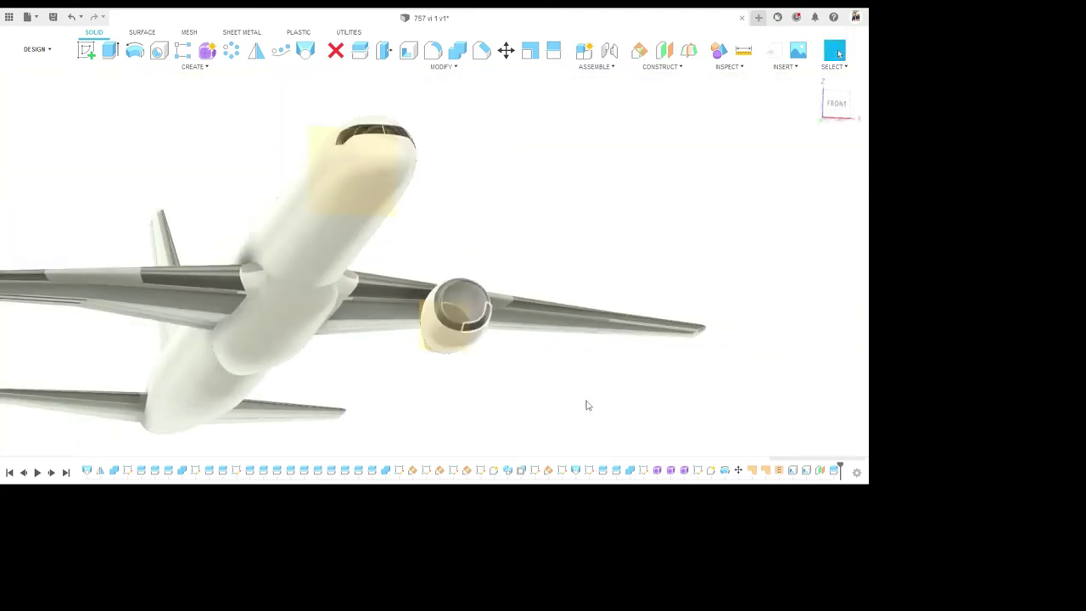
{"action": "middle_click_drag", "start_coordinate": [586, 406], "coordinate": [456, 344], "text": "shift"}
{"action": "scroll", "coordinate": [395, 450], "scroll_direction": "up", "scroll_amount": 4}
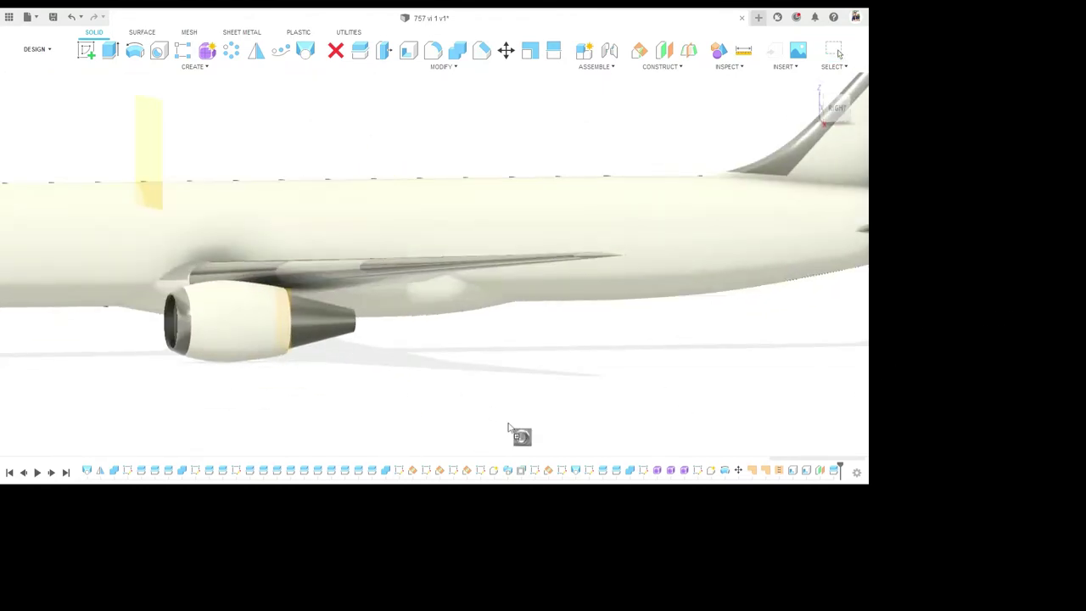
{"action": "scroll", "coordinate": [441, 425], "scroll_direction": "down", "scroll_amount": 3}
{"action": "scroll", "coordinate": [560, 340], "scroll_direction": "down", "scroll_amount": 3}
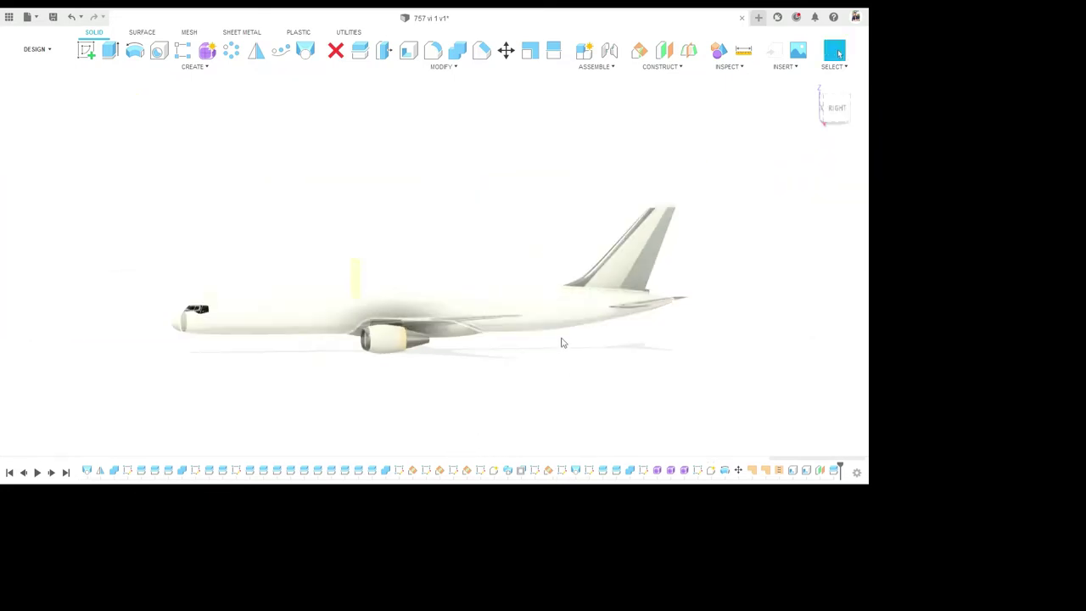
{"action": "middle_click_drag", "start_coordinate": [580, 334], "coordinate": [570, 382], "text": "shift"}
{"action": "scroll", "coordinate": [543, 390], "scroll_direction": "up", "scroll_amount": 4}
{"action": "scroll", "coordinate": [543, 407], "scroll_direction": "down", "scroll_amount": 2}
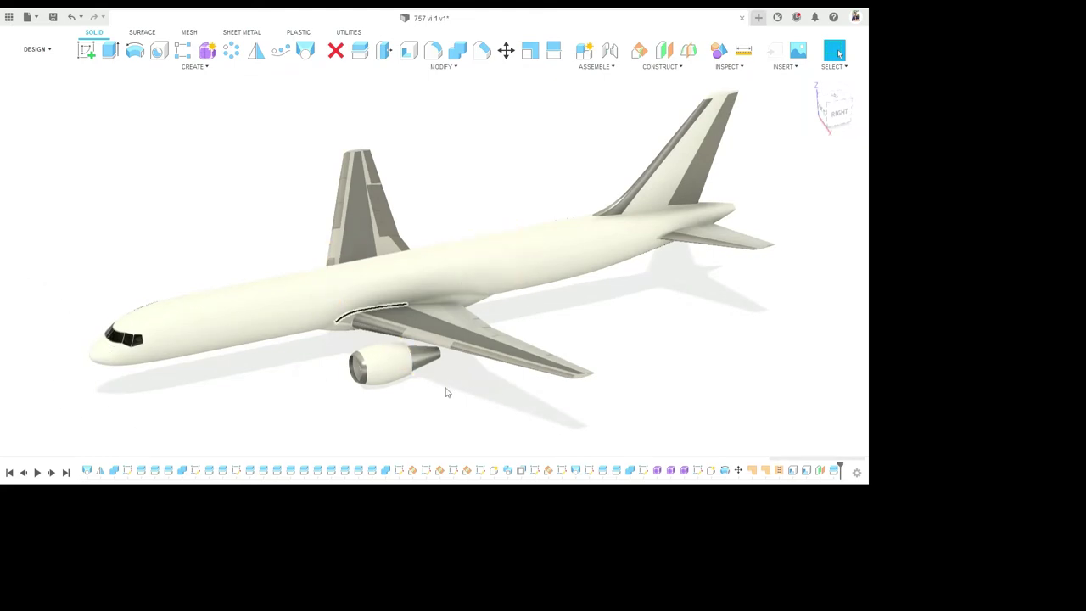
{"action": "scroll", "coordinate": [407, 348], "scroll_direction": "down", "scroll_amount": 3}
{"action": "middle_click_drag", "start_coordinate": [394, 164], "coordinate": [386, 276], "text": "shift"}
{"action": "mouse_move", "coordinate": [484, 276]}
{"action": "middle_mouse_down", "text": "shift"}
{"action": "mouse_move", "coordinate": [472, 226]}
{"action": "mouse_move", "coordinate": [433, 175]}
{"action": "middle_mouse_up", "text": "shift"}
Step: On the side plane, sketch a horizontal line from the exhaust cone's upper rear edge forward to the nacelle's middle
{"action": "left_click", "coordinate": [88, 53]}
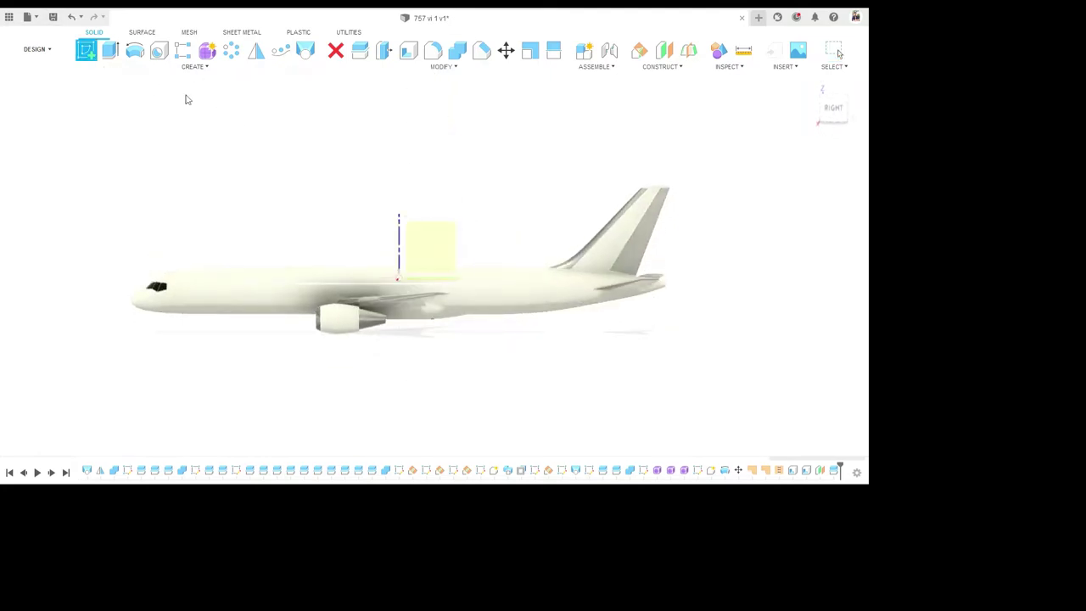
{"action": "double_click", "coordinate": [618, 474]}
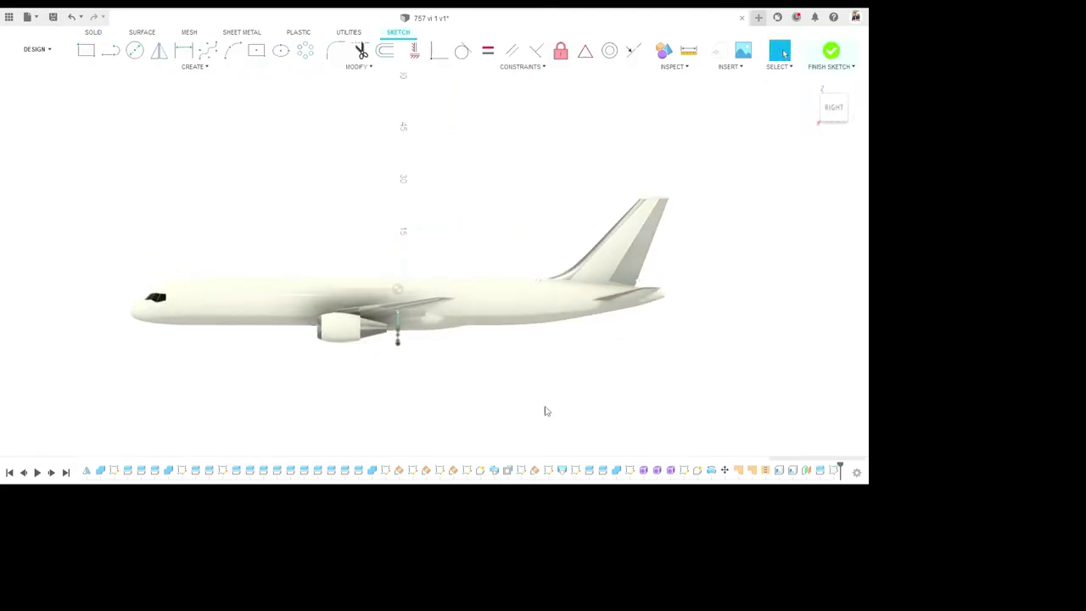
{"action": "scroll", "coordinate": [352, 371], "scroll_direction": "up", "scroll_amount": 6}
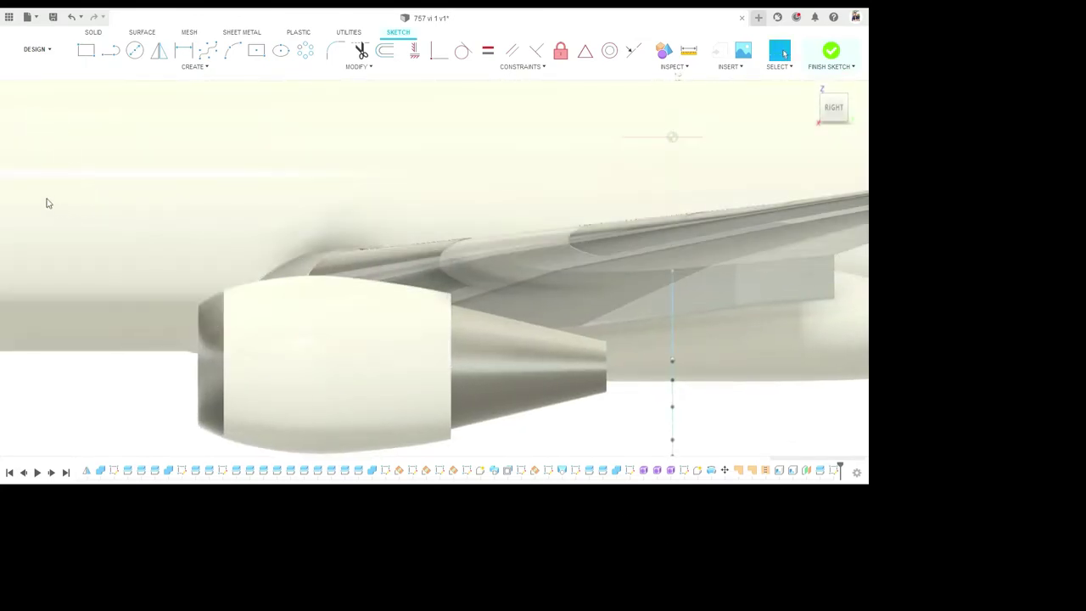
{"action": "left_click", "coordinate": [52, 205]}
{"action": "middle_click_drag", "start_coordinate": [772, 412], "coordinate": [737, 394]}
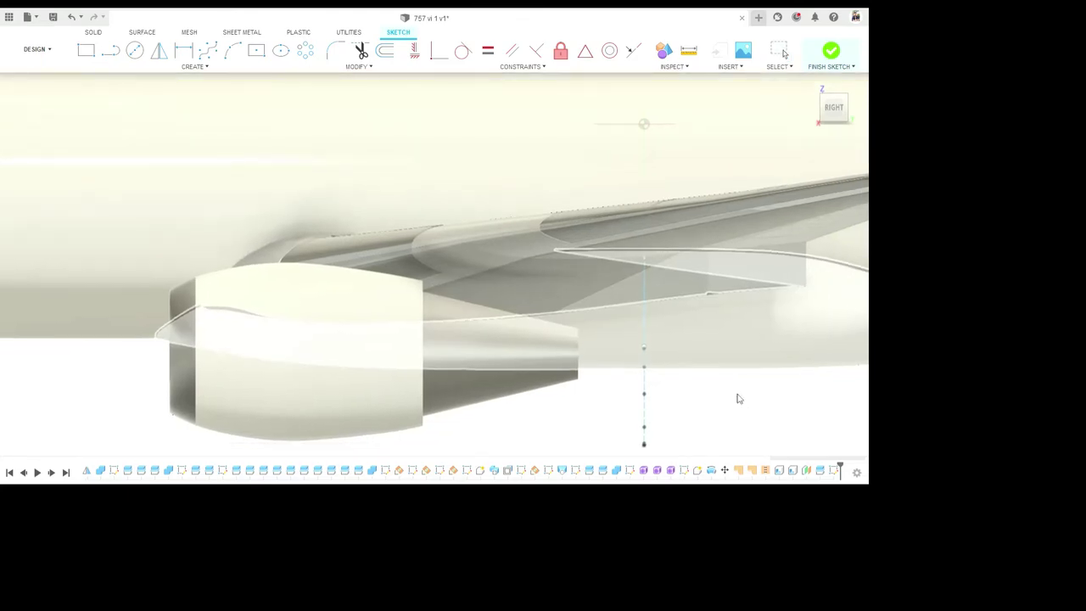
{"action": "key", "text": "l"}
{"action": "scroll", "coordinate": [582, 330], "scroll_direction": "up", "scroll_amount": 2}
{"action": "left_click", "coordinate": [577, 328]}
{"action": "middle_click_drag", "start_coordinate": [231, 329], "coordinate": [287, 330]}
{"action": "scroll", "coordinate": [287, 330], "scroll_direction": "down", "scroll_amount": 3}
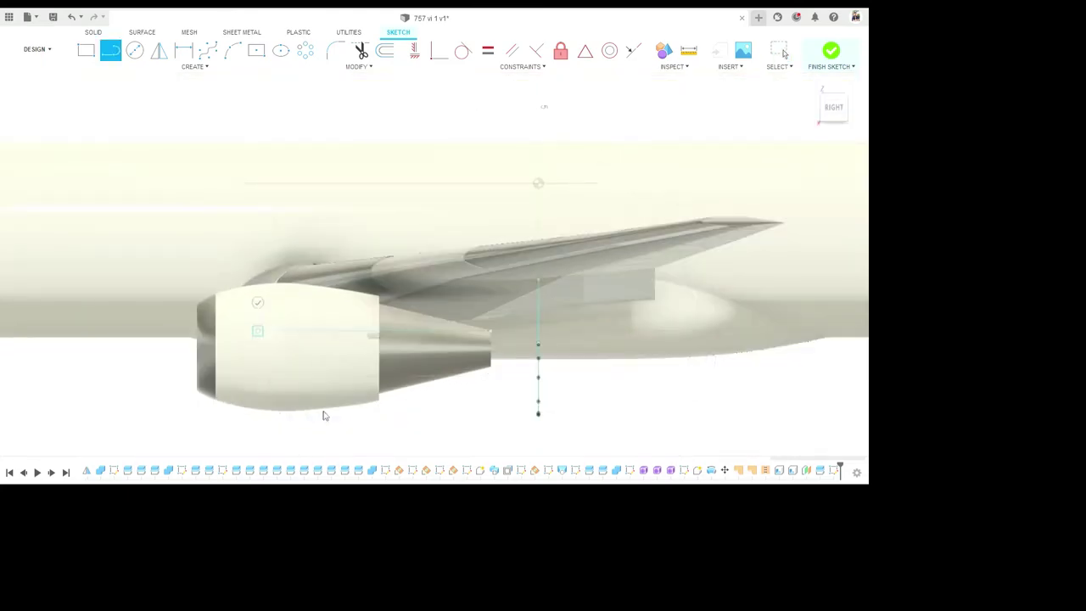
{"action": "key", "text": "Escape"}
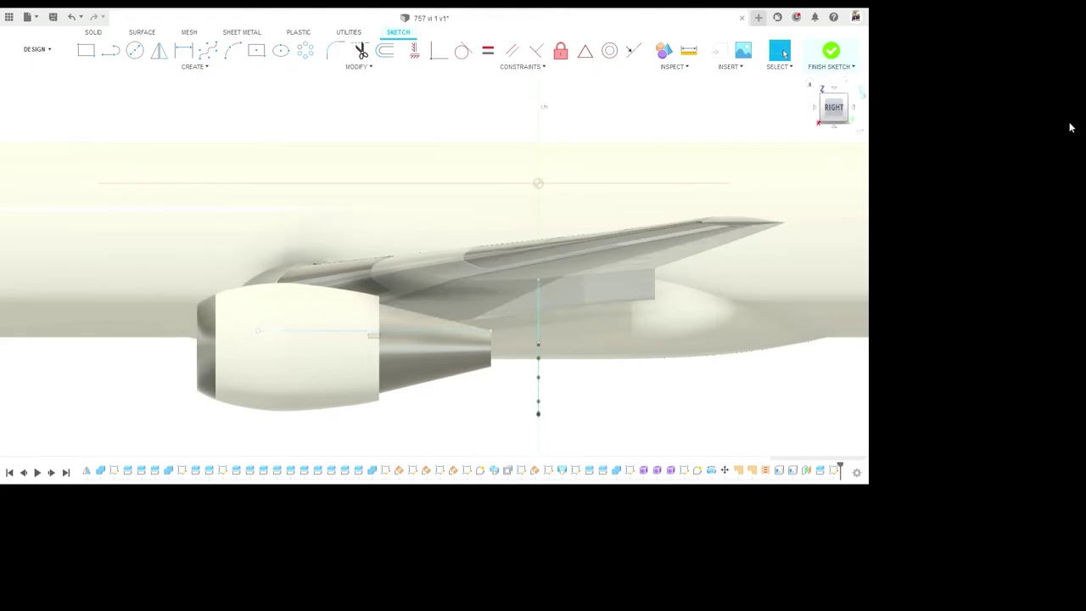
{"action": "left_click", "coordinate": [1050, 464]}
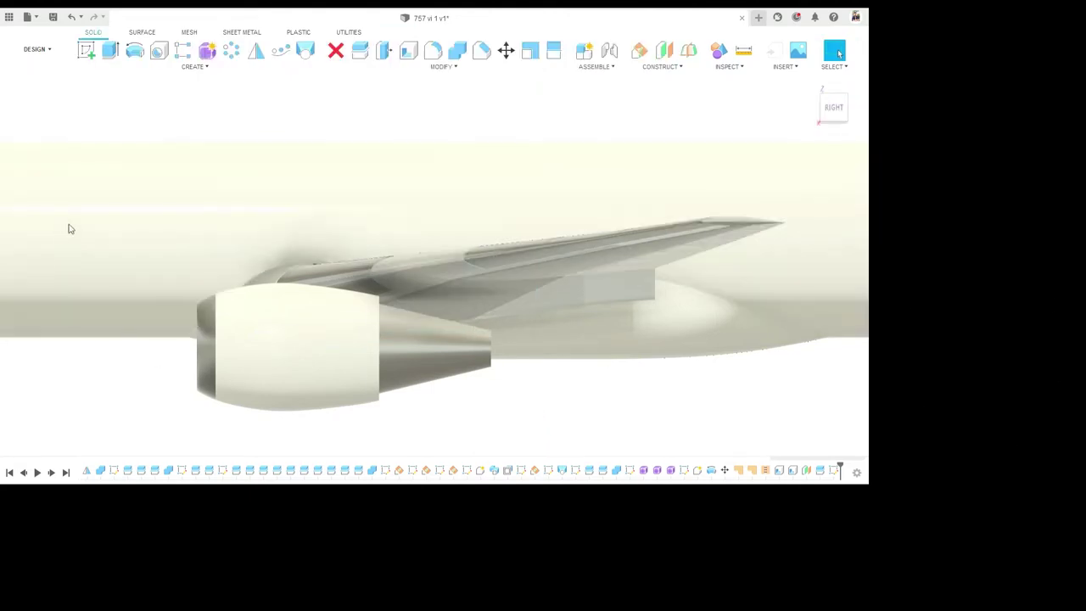
Step: Show the side sketch and create a horizontal construction plane through its line
{"action": "left_click", "coordinate": [57, 206]}
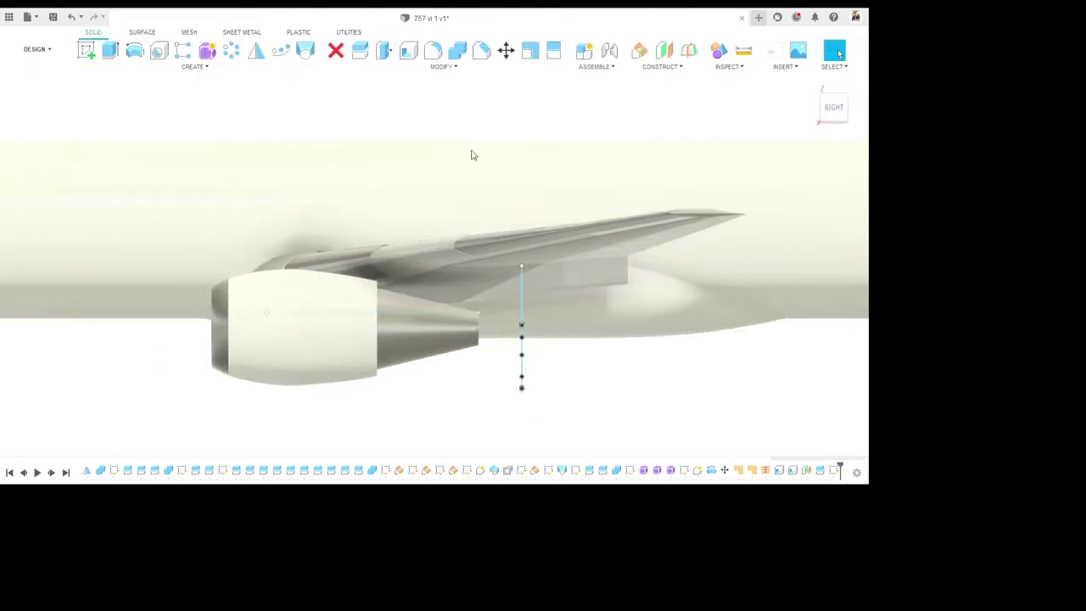
{"action": "left_click", "coordinate": [380, 282]}
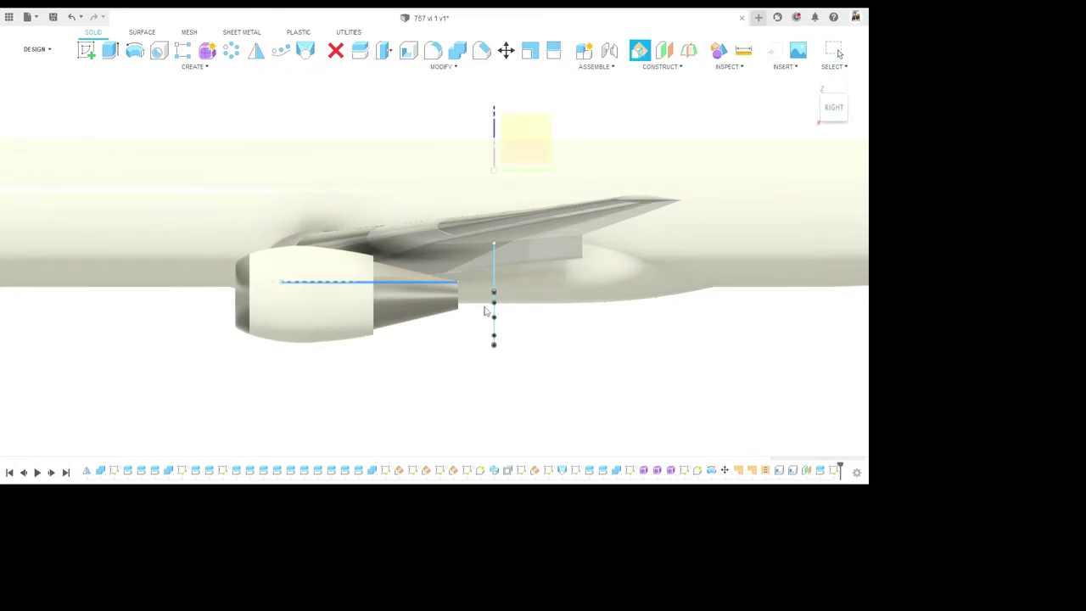
{"action": "middle_click_drag", "start_coordinate": [499, 293], "coordinate": [556, 324], "text": "shift"}
{"action": "key", "text": "Return"}
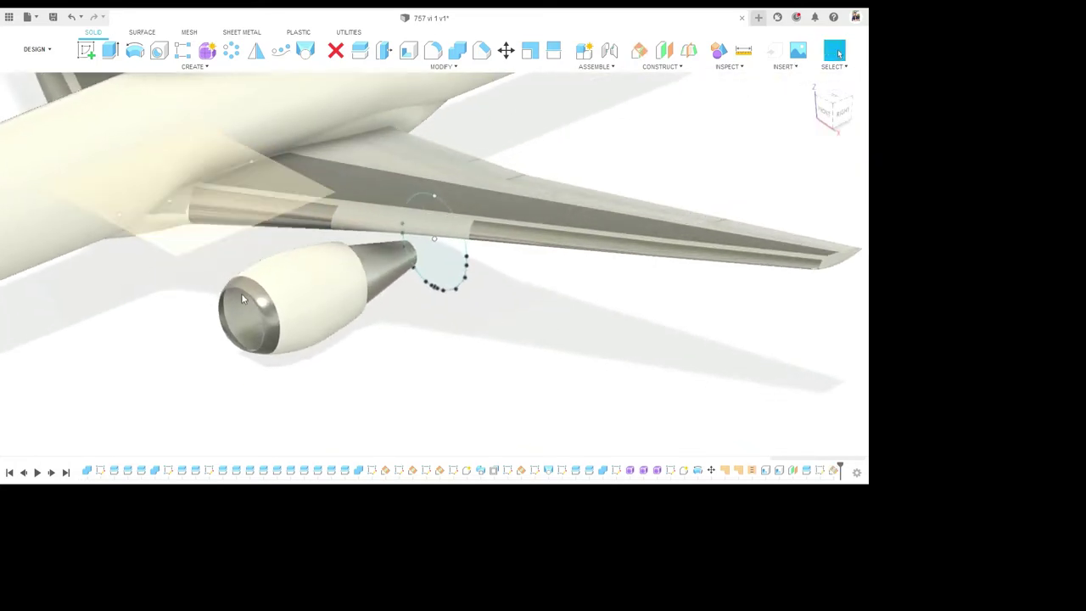
Step: Start a sketch on the new horizontal plane and draw a line across the nacelle's full width
{"action": "middle_click_drag", "start_coordinate": [243, 297], "coordinate": [347, 357], "text": "shift"}
{"action": "left_click", "coordinate": [346, 357]}
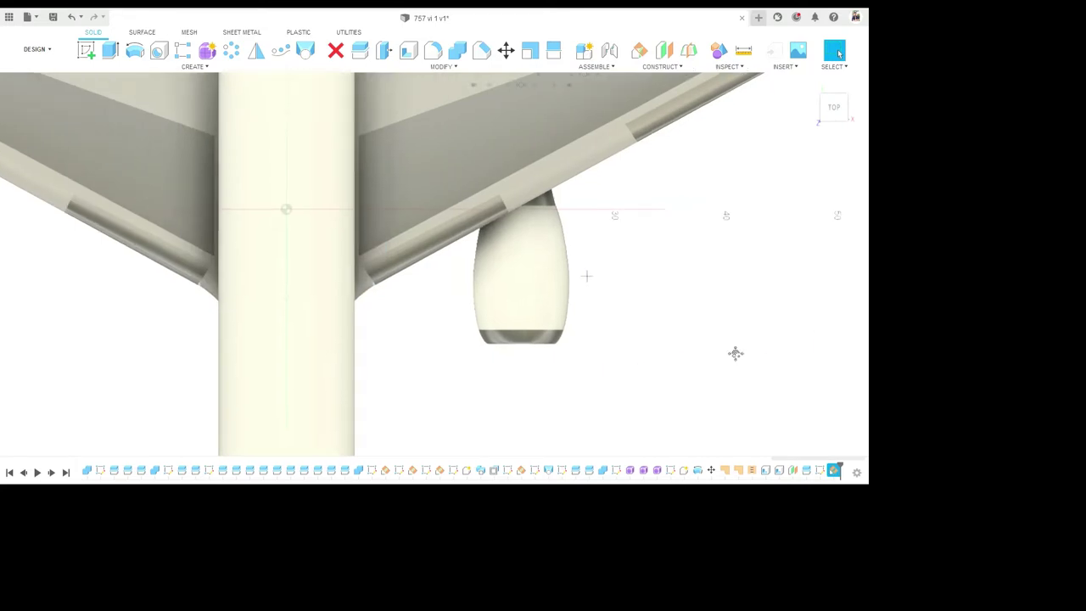
{"action": "scroll", "coordinate": [620, 385], "scroll_direction": "up", "scroll_amount": 5}
{"action": "scroll", "coordinate": [460, 257], "scroll_direction": "up", "scroll_amount": 1}
{"action": "left_click", "coordinate": [447, 265]}
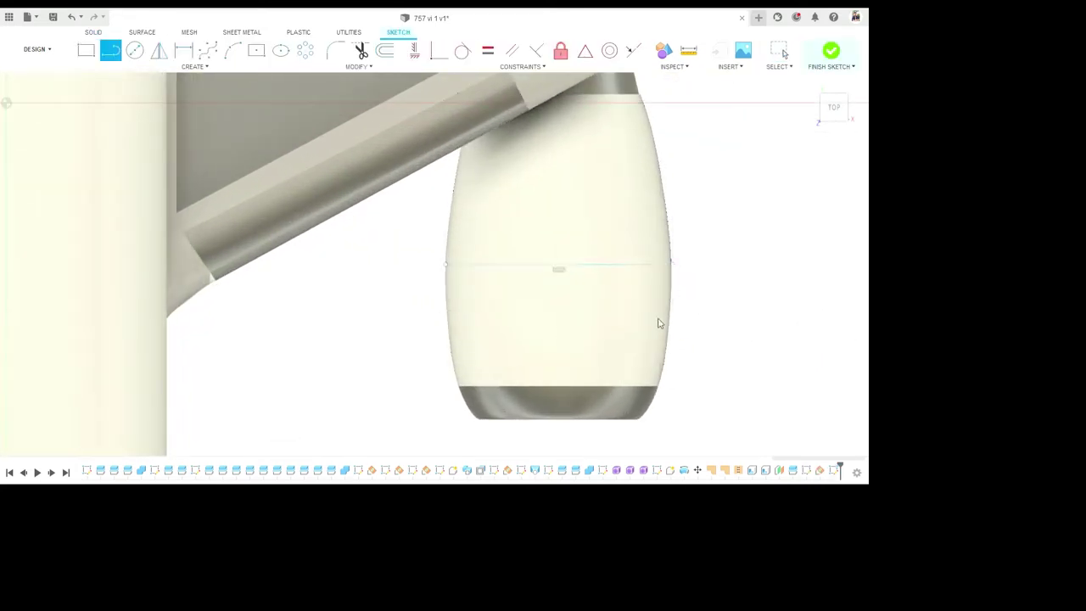
{"action": "left_click", "coordinate": [672, 265]}
{"action": "key", "text": "Escape"}
{"action": "key", "text": "l"}
{"action": "left_click", "coordinate": [559, 264]}
{"action": "scroll", "coordinate": [708, 170], "scroll_direction": "down", "scroll_amount": 6}
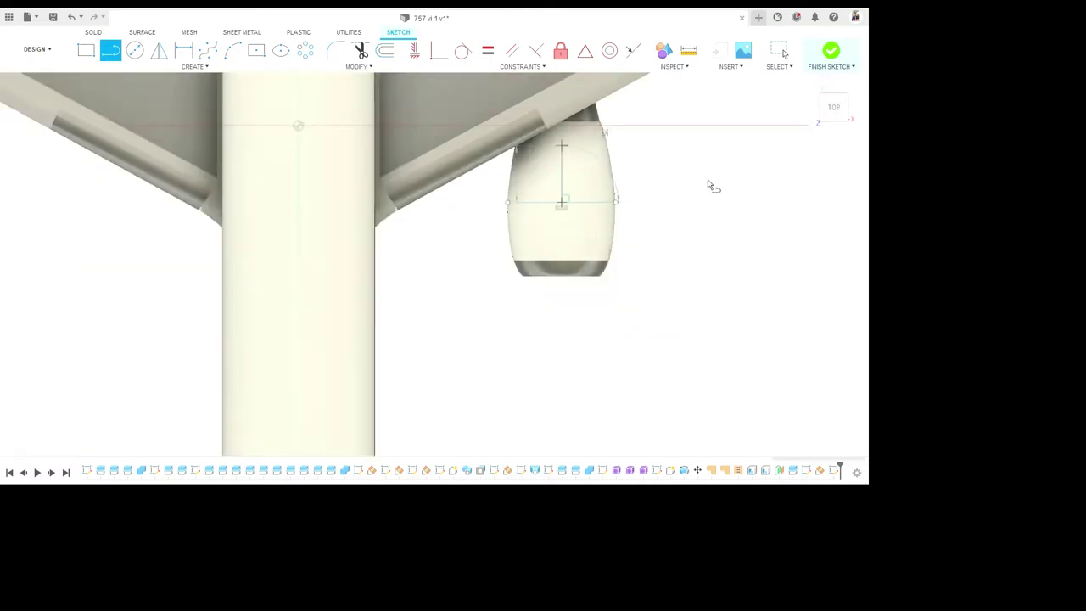
{"action": "key", "text": "Escape"}
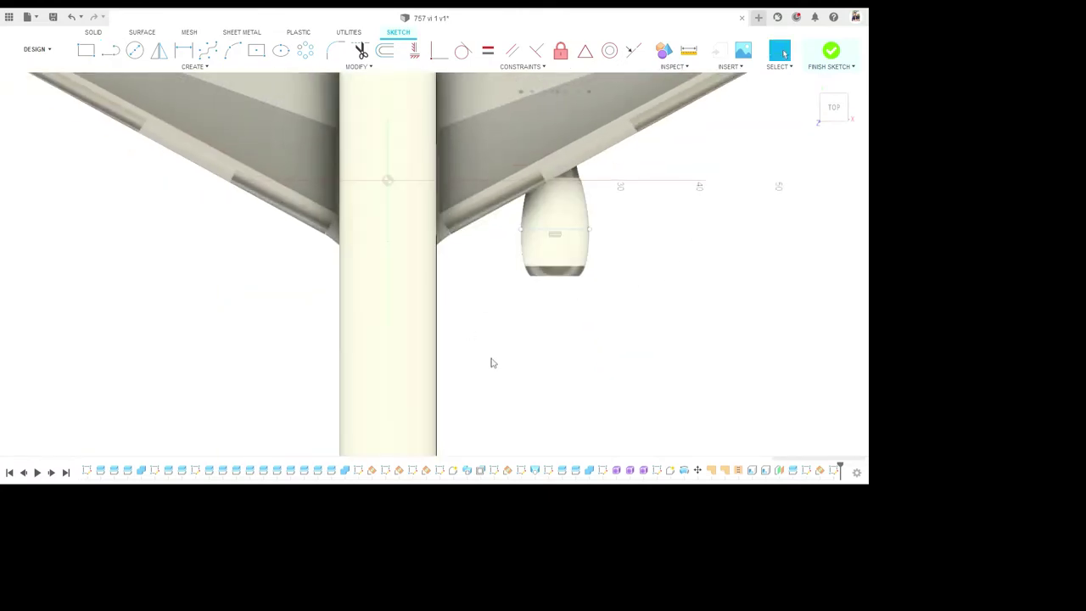
Step: Draw a lengthwise centre line through the midpoint of the nacelle's cross line, and trim away the cross line
{"action": "key", "text": "l"}
{"action": "key", "text": "l"}
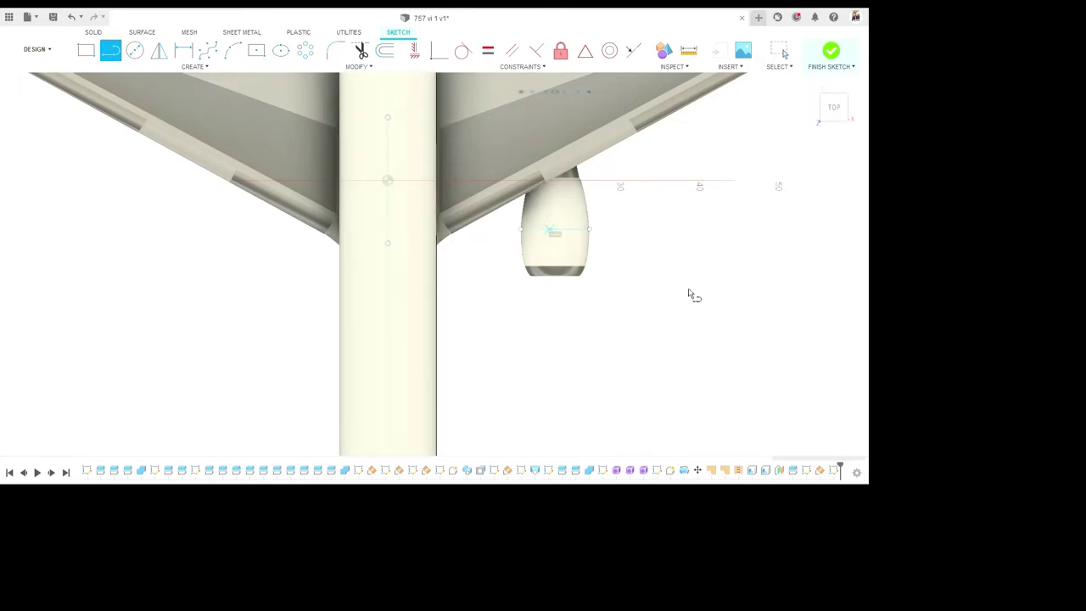
{"action": "left_click", "coordinate": [693, 297]}
{"action": "key", "text": "Escape"}
{"action": "key", "text": "Escape"}
{"action": "scroll", "coordinate": [695, 288], "scroll_direction": "up", "scroll_amount": 3}
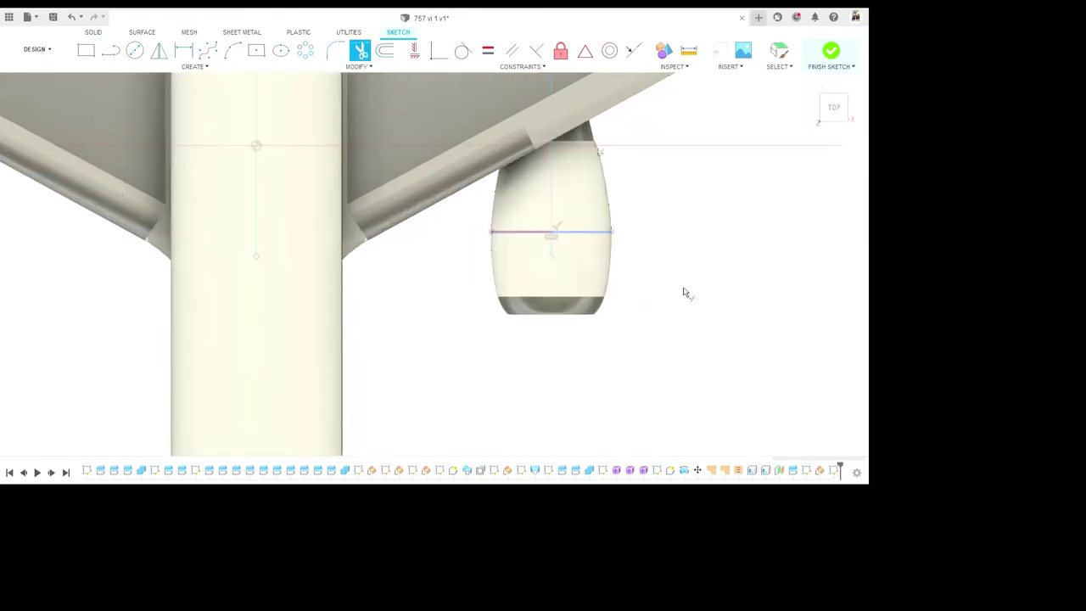
{"action": "scroll", "coordinate": [585, 317], "scroll_direction": "down", "scroll_amount": 2}
{"action": "scroll", "coordinate": [585, 317], "scroll_direction": "down", "scroll_amount": 1}
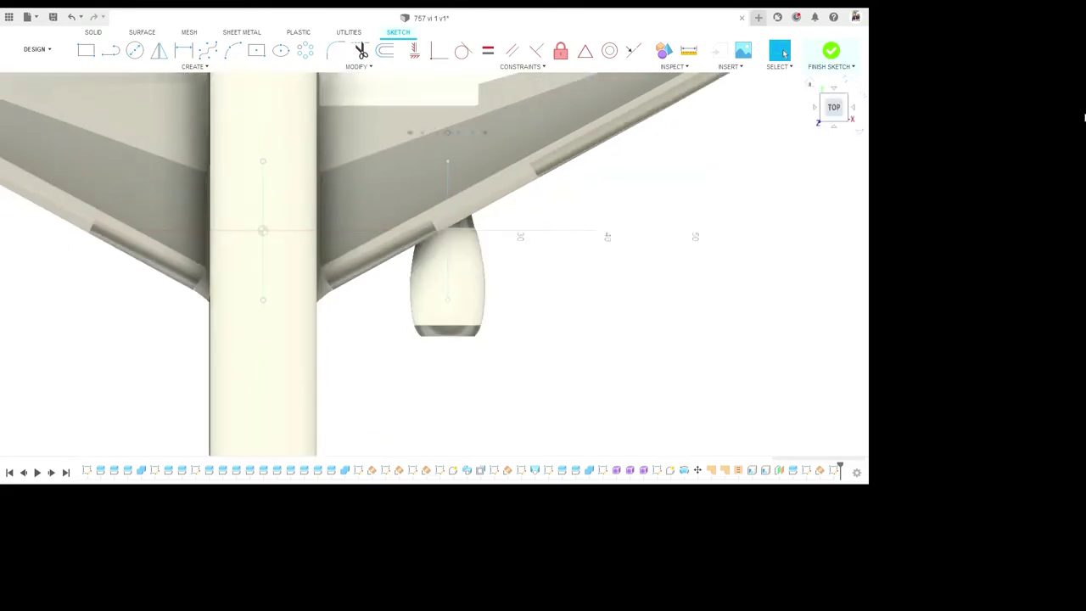
Step: Draw a spline for one half of the pylon outline, from the centre line's rear end to its rounded front end
{"action": "left_click", "coordinate": [863, 95]}
{"action": "scroll", "coordinate": [429, 214], "scroll_direction": "up", "scroll_amount": 4}
{"action": "left_click", "coordinate": [210, 51]}
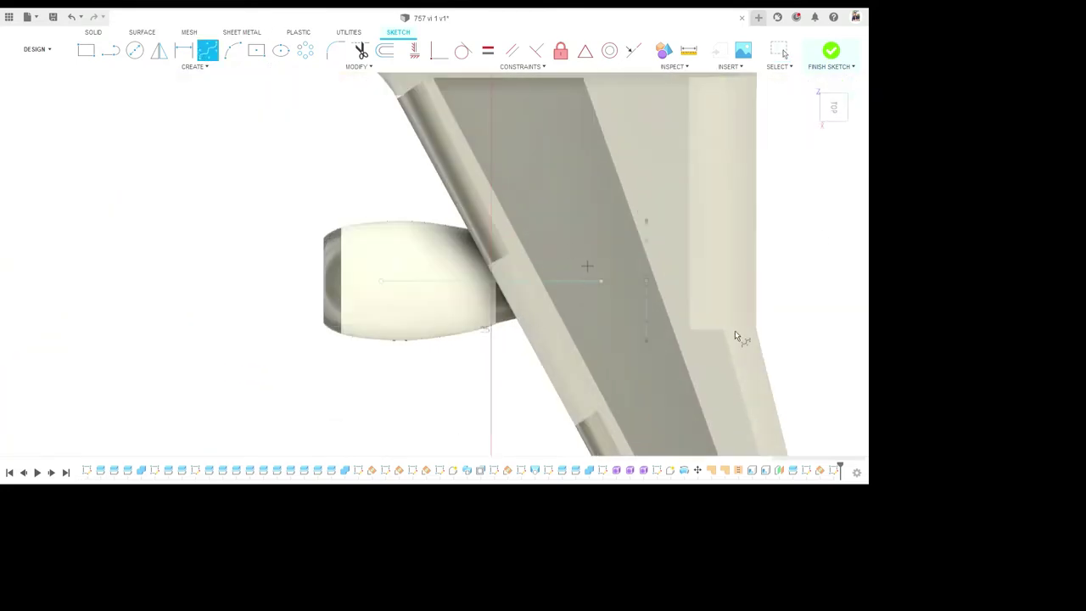
{"action": "scroll", "coordinate": [582, 328], "scroll_direction": "up", "scroll_amount": 2}
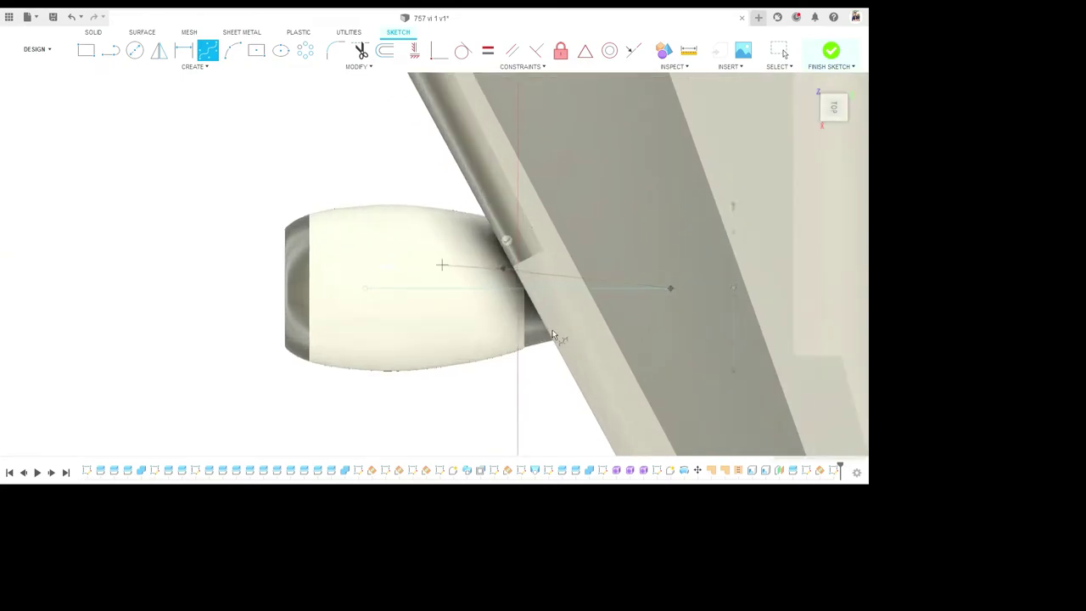
{"action": "scroll", "coordinate": [440, 265], "scroll_direction": "up", "scroll_amount": 4}
{"action": "left_click", "coordinate": [369, 271]}
{"action": "left_click", "coordinate": [350, 285]}
{"action": "key", "text": "Escape"}
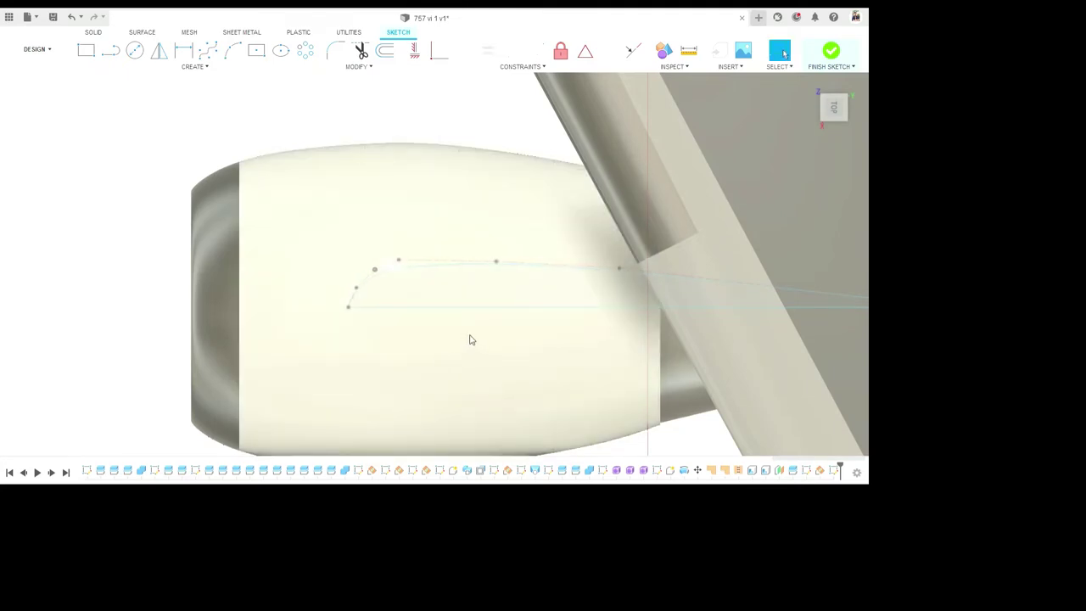
Step: Mirror the half-outline spline about the centre line and finish the sketch
{"action": "left_click", "coordinate": [159, 51]}
{"action": "left_click", "coordinate": [560, 268]}
{"action": "left_click", "coordinate": [739, 307]}
{"action": "left_click", "coordinate": [821, 247]}
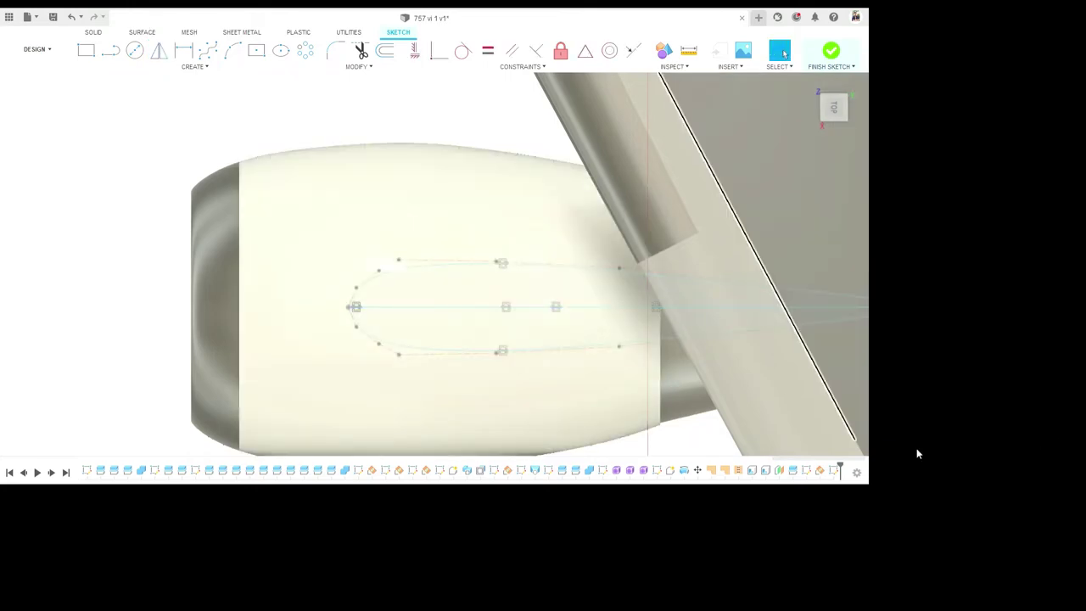
{"action": "left_click", "coordinate": [832, 51]}
{"action": "scroll", "coordinate": [671, 335], "scroll_direction": "down", "scroll_amount": 6}
{"action": "mouse_move", "coordinate": [671, 334]}
{"action": "middle_mouse_down", "text": "shift"}
{"action": "mouse_move", "coordinate": [721, 257]}
{"action": "mouse_move", "coordinate": [730, 212]}
{"action": "middle_mouse_up", "text": "shift"}
{"action": "scroll", "coordinate": [526, 331], "scroll_direction": "up", "scroll_amount": 4}
{"action": "key", "text": "e"}
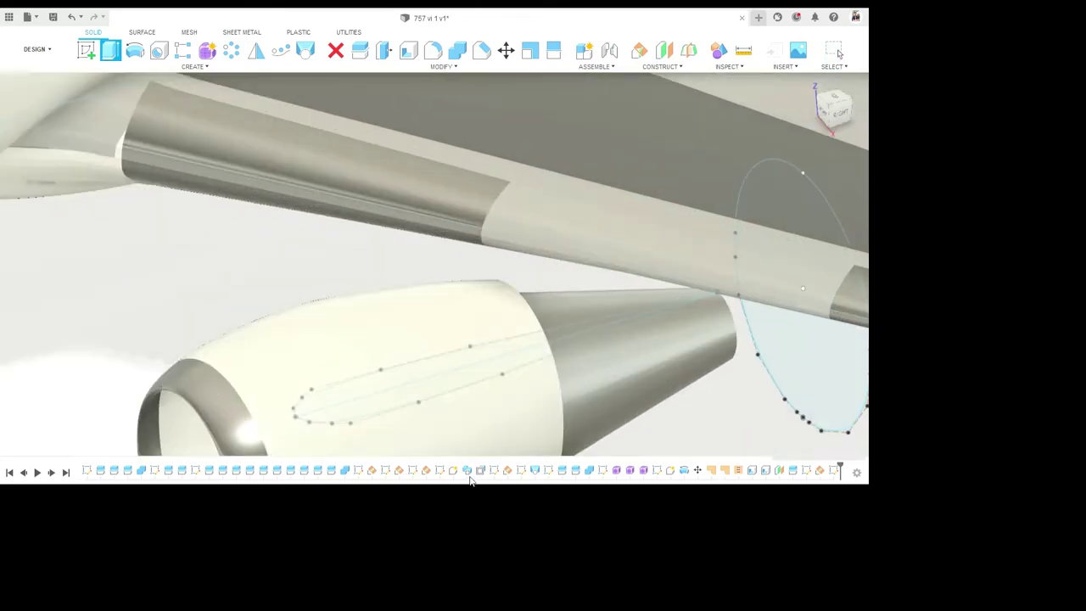
{"action": "key", "text": "Escape"}
Step: Extrude both halves of the pylon outline inside the nacelle into one thin flat body
{"action": "scroll", "coordinate": [404, 419], "scroll_direction": "down", "scroll_amount": 6}
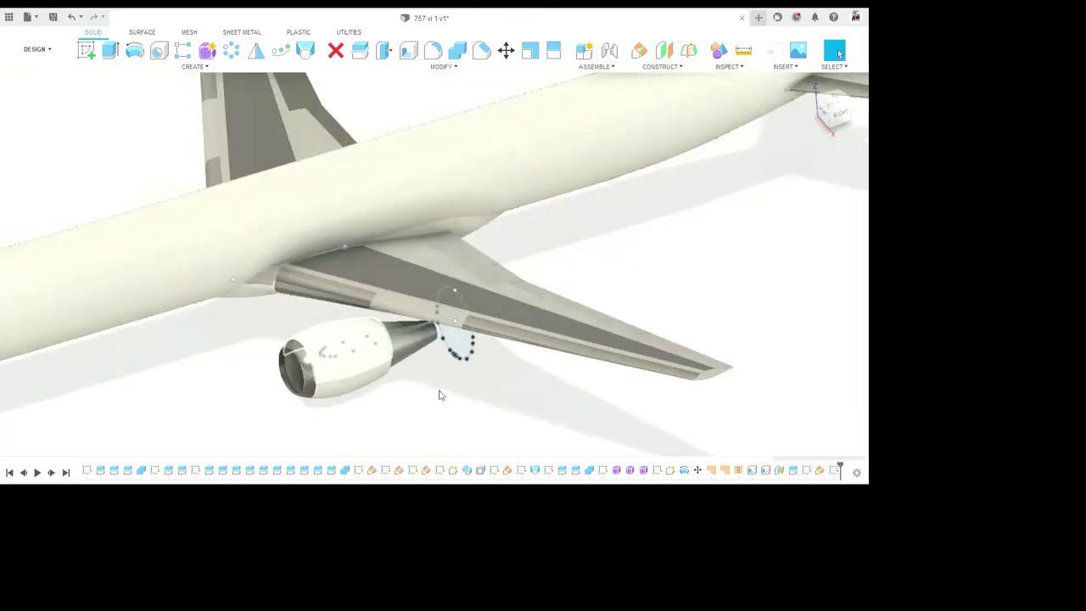
{"action": "mouse_move", "coordinate": [449, 388]}
{"action": "middle_mouse_down", "text": "shift"}
{"action": "mouse_move", "coordinate": [491, 368]}
{"action": "mouse_move", "coordinate": [461, 395]}
{"action": "middle_mouse_up", "text": "shift"}
{"action": "scroll", "coordinate": [454, 433], "scroll_direction": "up", "scroll_amount": 10}
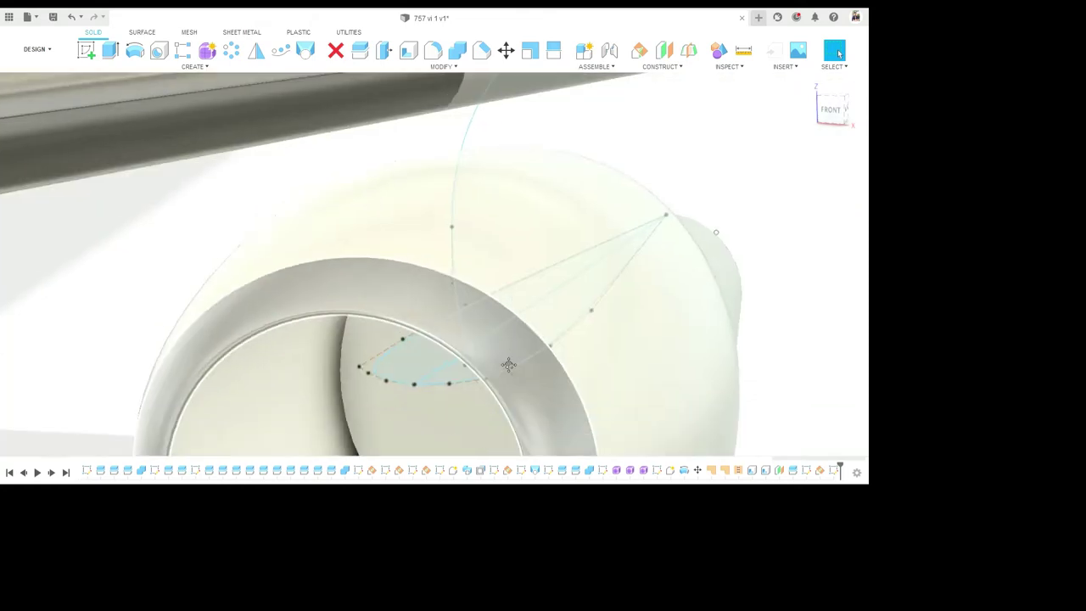
{"action": "key", "text": "e"}
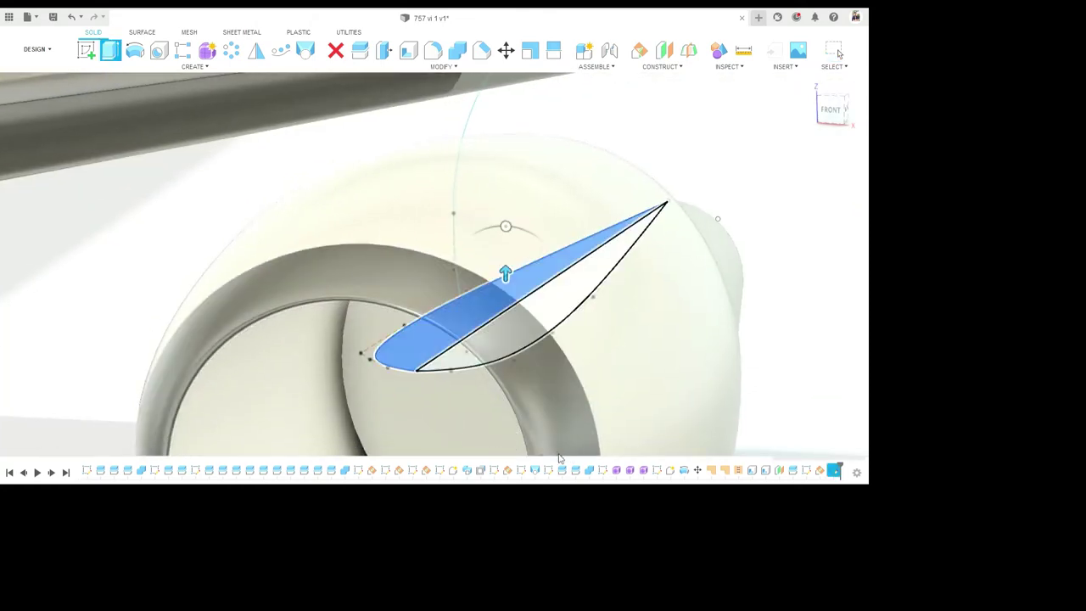
{"action": "left_click", "coordinate": [578, 286]}
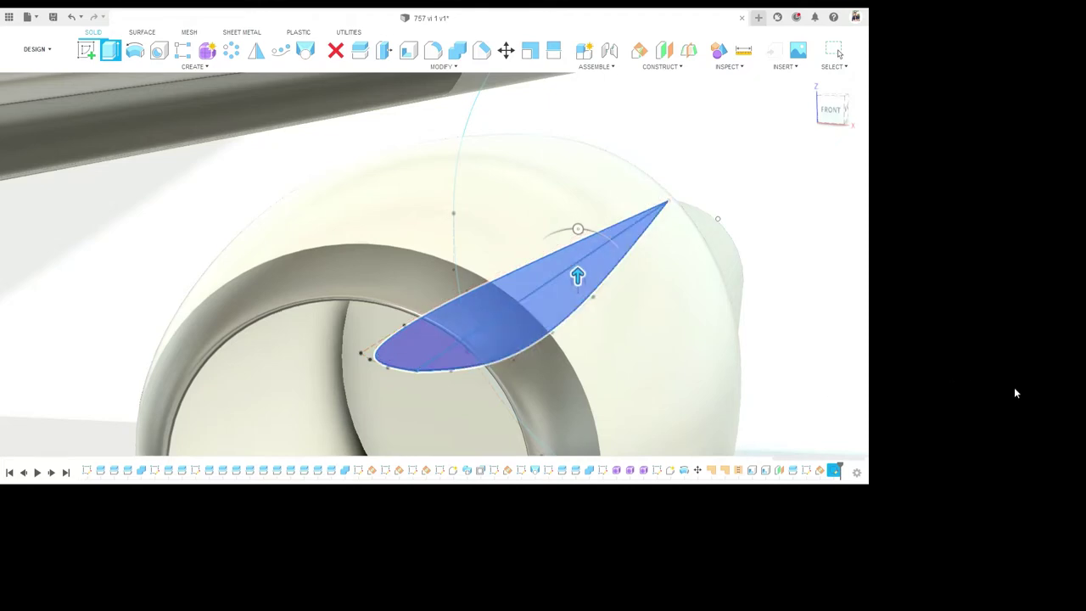
{"action": "key", "text": "Escape"}
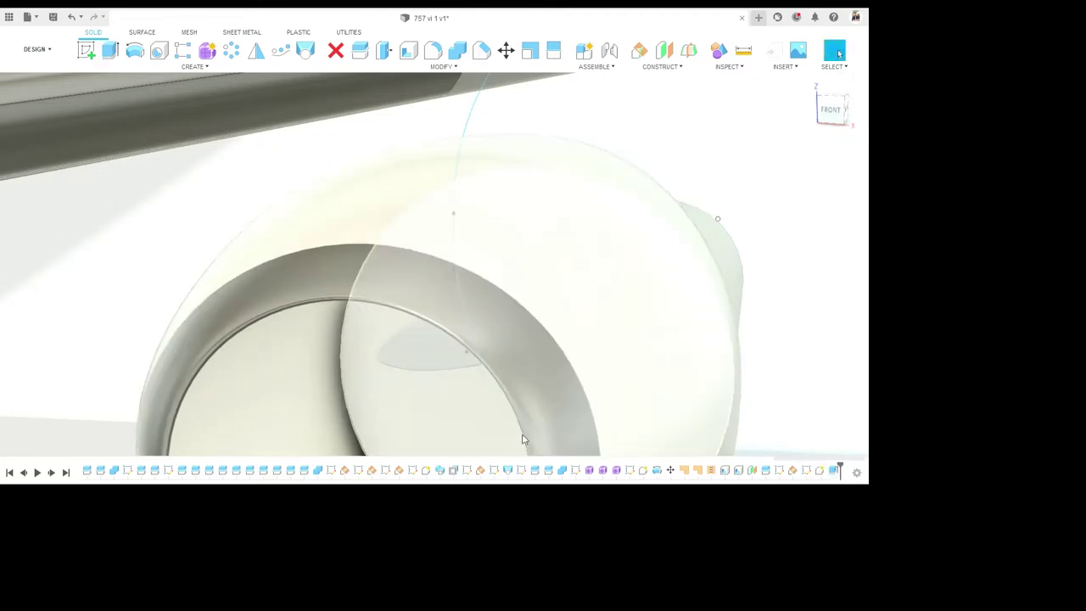
Step: Make a copy of the thin pylon body and shift it about 6 units rearward towards the wing
{"action": "key", "text": "m"}
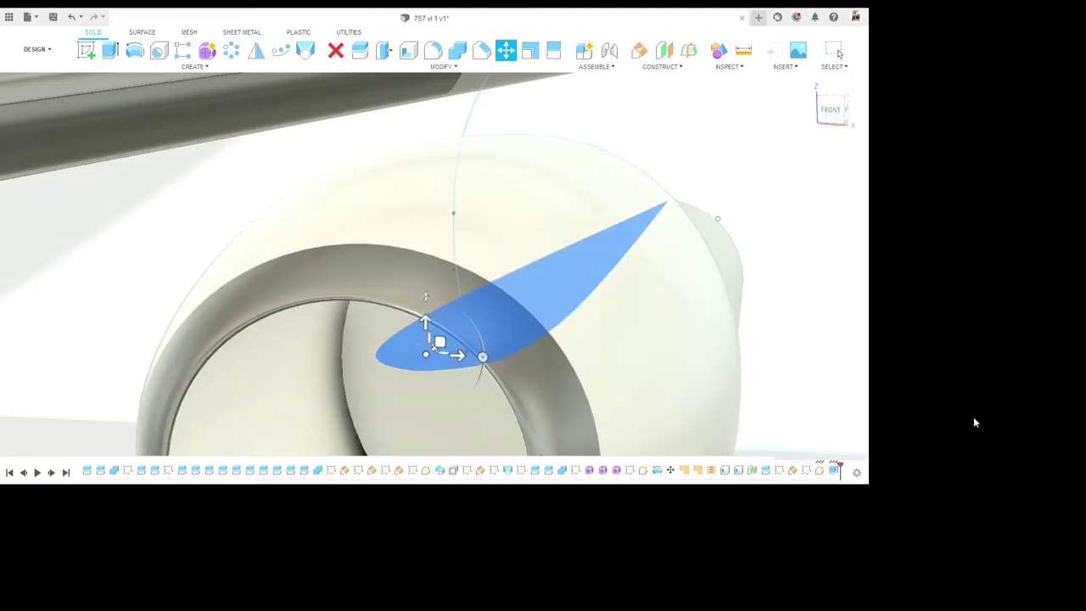
{"action": "scroll", "coordinate": [590, 438], "scroll_direction": "down", "scroll_amount": 4}
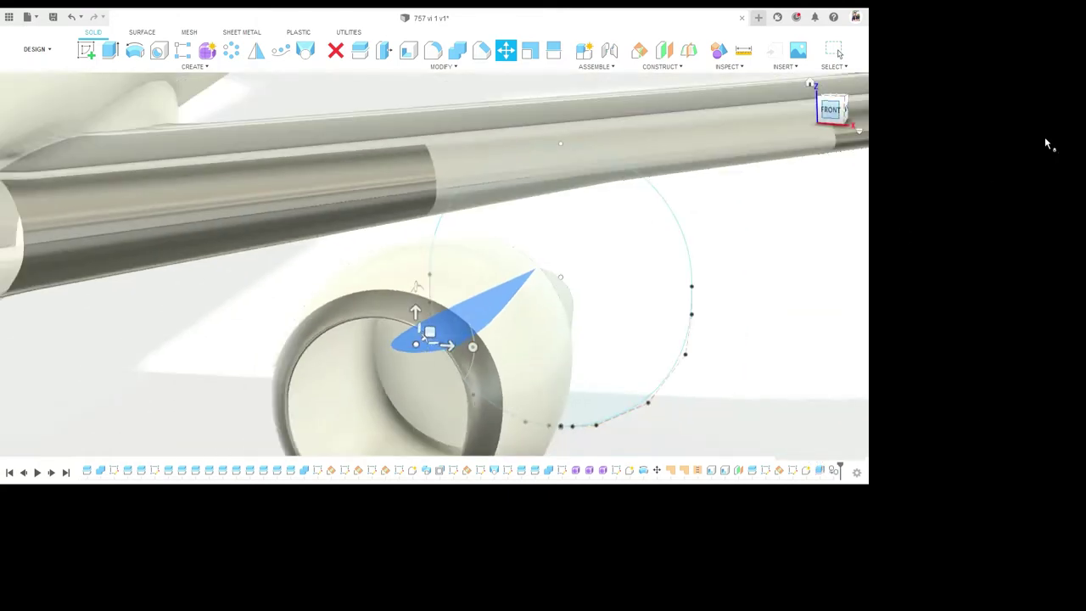
{"action": "middle_click_drag", "start_coordinate": [1037, 146], "coordinate": [702, 300], "text": "shift"}
{"action": "left_click_drag", "start_coordinate": [668, 300], "coordinate": [661, 148]}
{"action": "middle_click_drag", "start_coordinate": [646, 268], "coordinate": [475, 202], "text": "shift"}
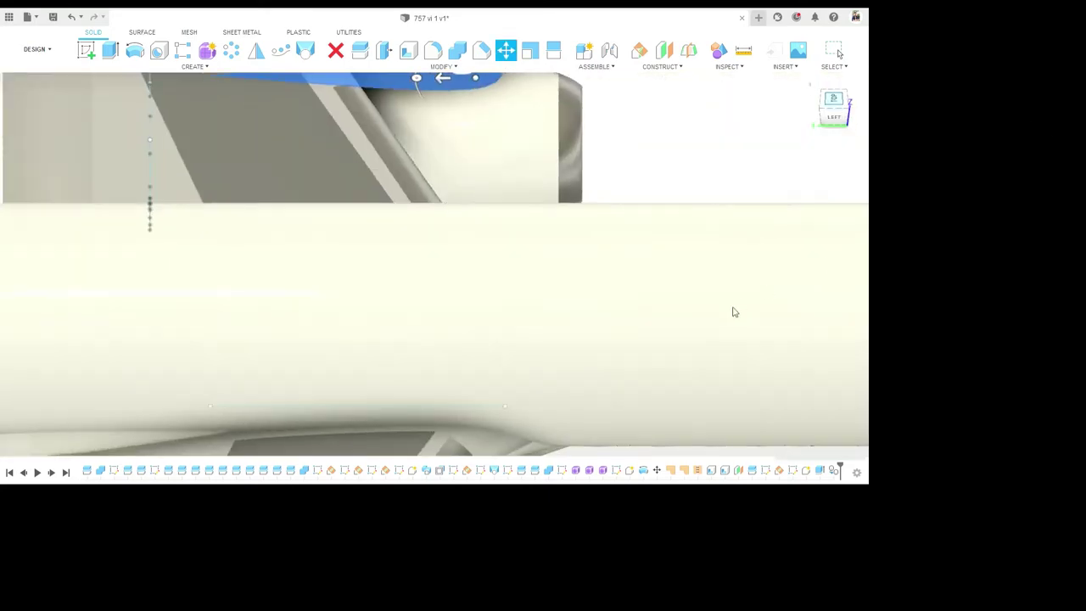
{"action": "scroll", "coordinate": [538, 348], "scroll_direction": "down", "scroll_amount": 3}
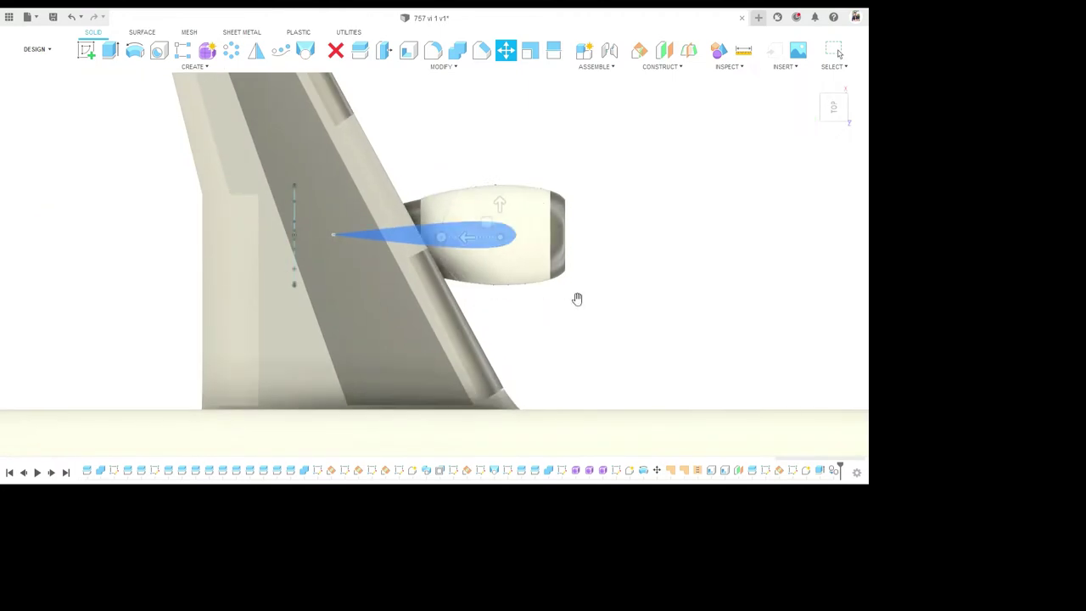
{"action": "middle_click_drag", "start_coordinate": [521, 303], "coordinate": [541, 160], "text": "shift"}
{"action": "scroll", "coordinate": [599, 296], "scroll_direction": "up", "scroll_amount": 2}
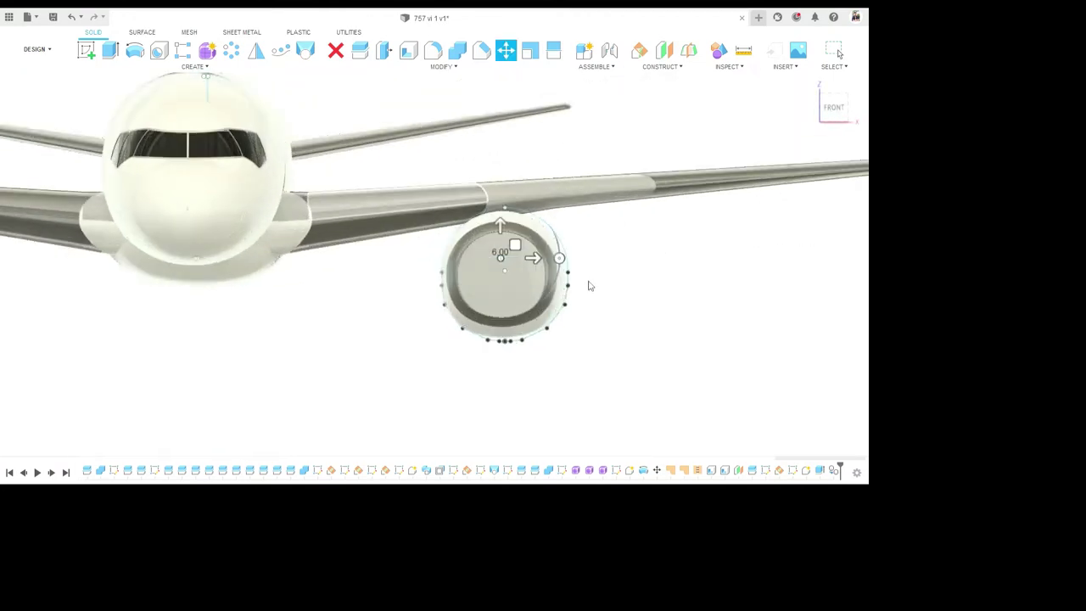
{"action": "middle_click_drag", "start_coordinate": [633, 325], "coordinate": [698, 300], "text": "shift"}
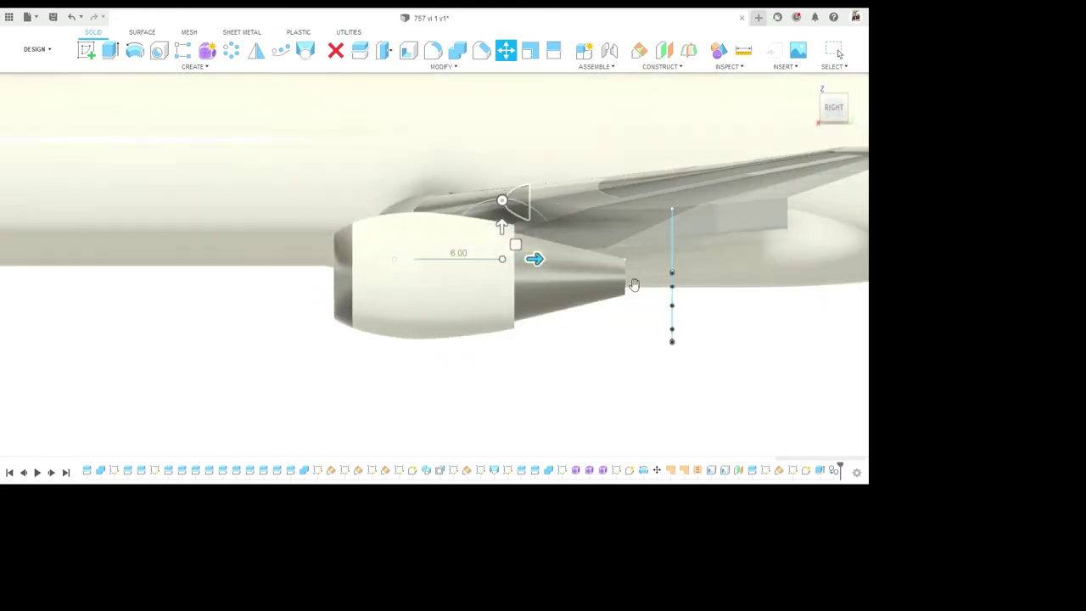
Step: Raise the copied pylon body a little over 4 units to wing height, fine-tune its position and apply the move
{"action": "left_click_drag", "start_coordinate": [636, 290], "coordinate": [636, 223]}
{"action": "scroll", "coordinate": [681, 241], "scroll_direction": "up", "scroll_amount": 3}
{"action": "middle_click_drag", "start_coordinate": [762, 236], "coordinate": [437, 184]}
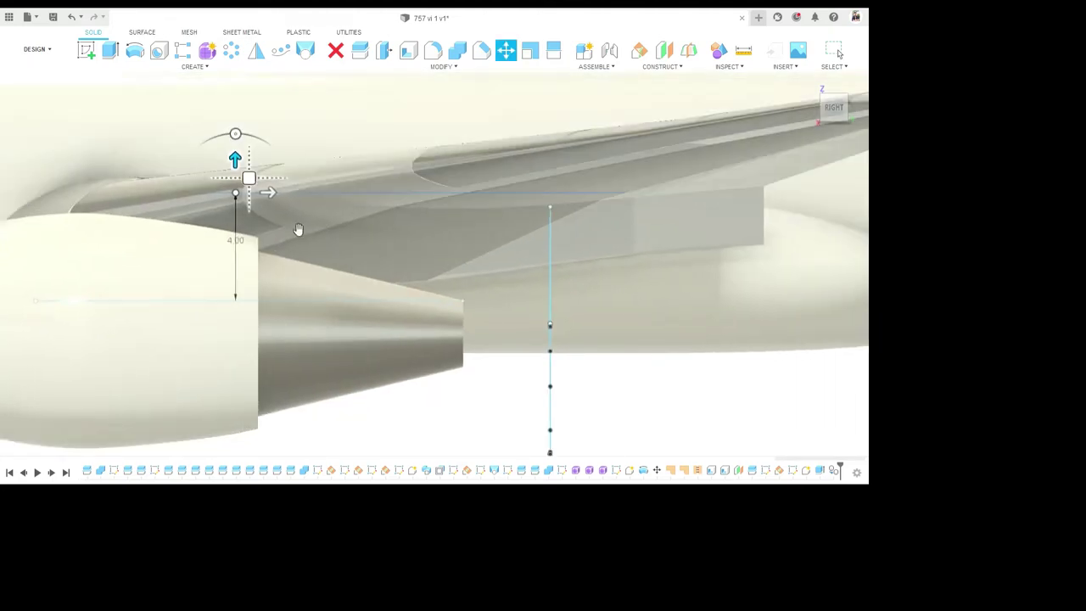
{"action": "left_click_drag", "start_coordinate": [342, 246], "coordinate": [362, 249]}
{"action": "key", "text": "Return"}
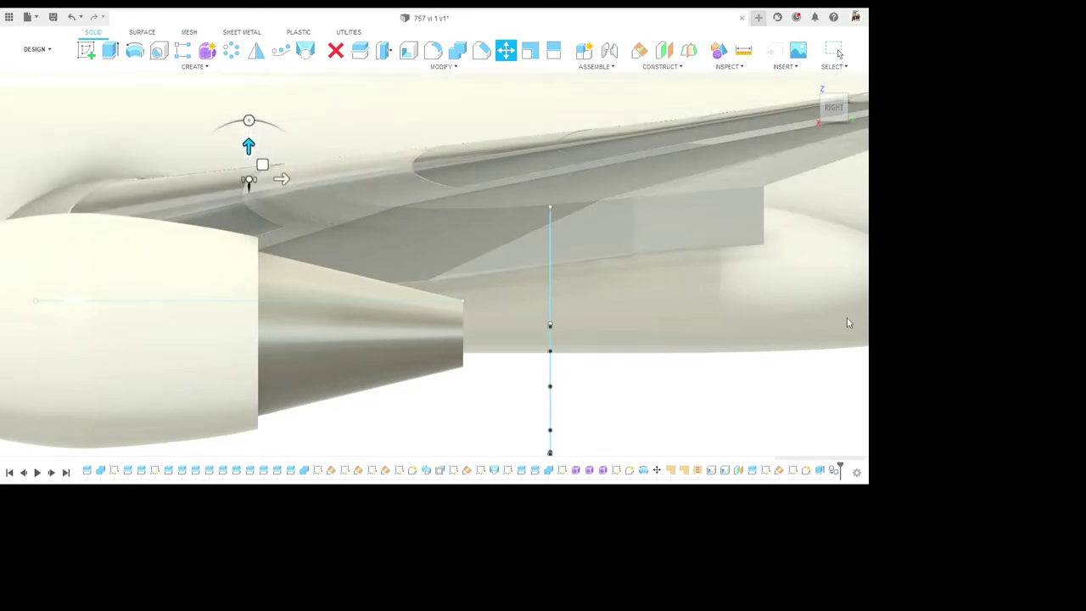
{"action": "left_click", "coordinate": [833, 314]}
Step: Scale the raised copy of the pylon body by 0.7 about its front tip
{"action": "scroll", "coordinate": [600, 288], "scroll_direction": "down", "scroll_amount": 1}
{"action": "middle_click_drag", "start_coordinate": [600, 289], "coordinate": [654, 407], "text": "shift"}
{"action": "scroll", "coordinate": [471, 197], "scroll_direction": "up", "scroll_amount": 3}
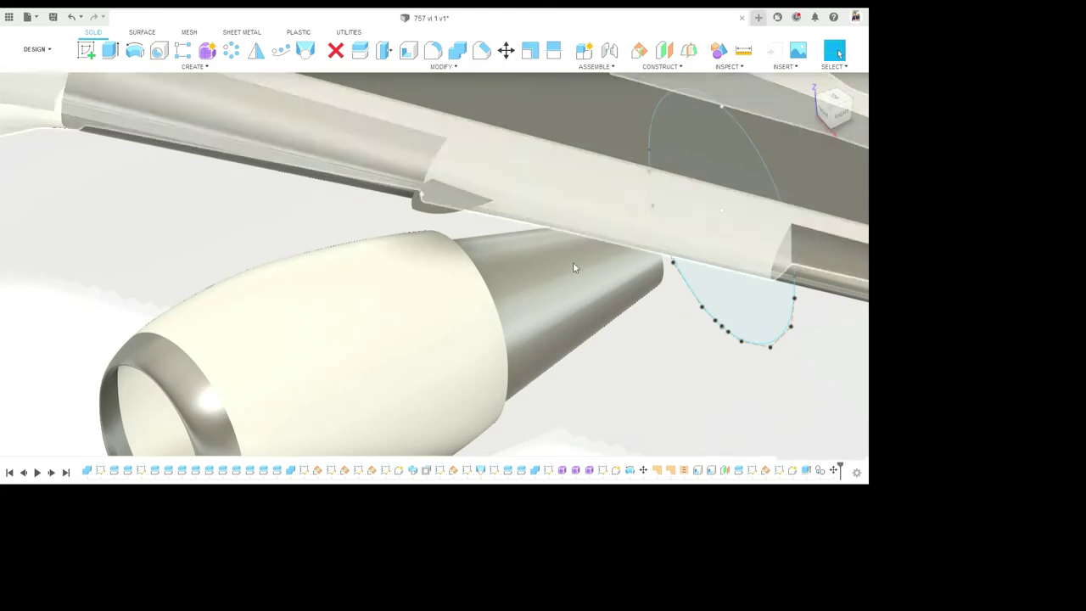
{"action": "type", "text": "0.7"}
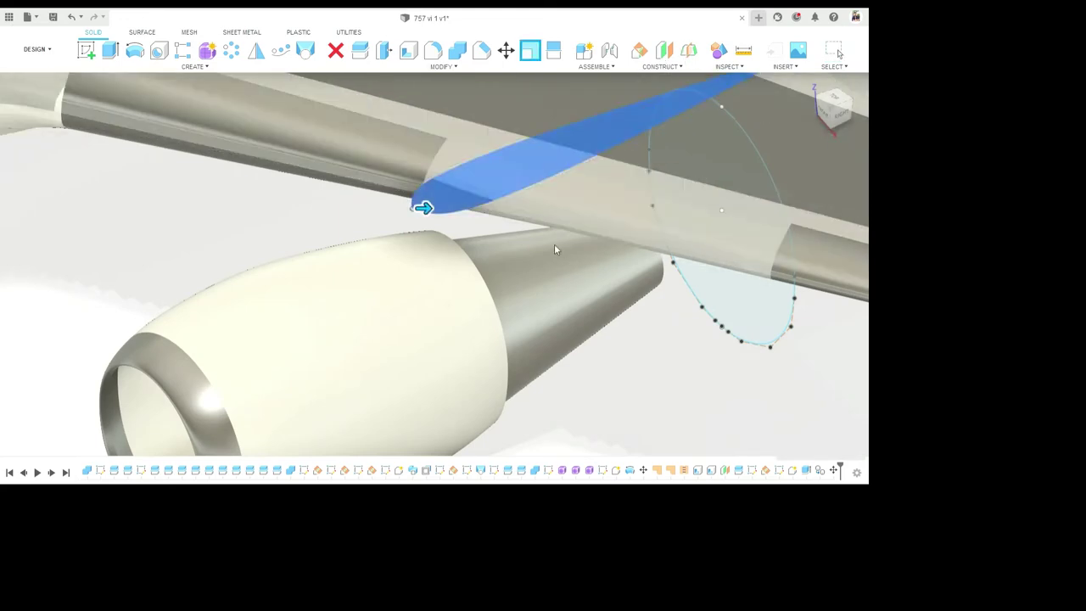
{"action": "key", "text": "Return"}
Step: Move the scaled pylon body further rearward inside the wing, aligning it from the side view
{"action": "key", "text": "m"}
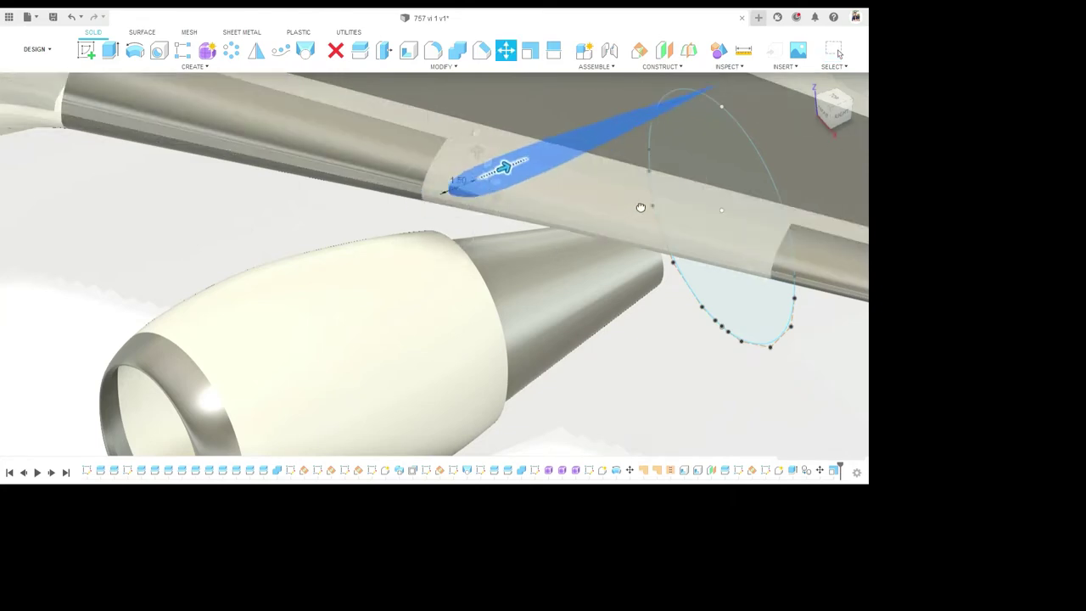
{"action": "middle_click_drag", "start_coordinate": [645, 205], "coordinate": [537, 347], "text": "shift"}
{"action": "left_click", "coordinate": [832, 108]}
{"action": "middle_click_drag", "start_coordinate": [698, 359], "coordinate": [543, 336]}
{"action": "left_click_drag", "start_coordinate": [524, 282], "coordinate": [570, 286]}
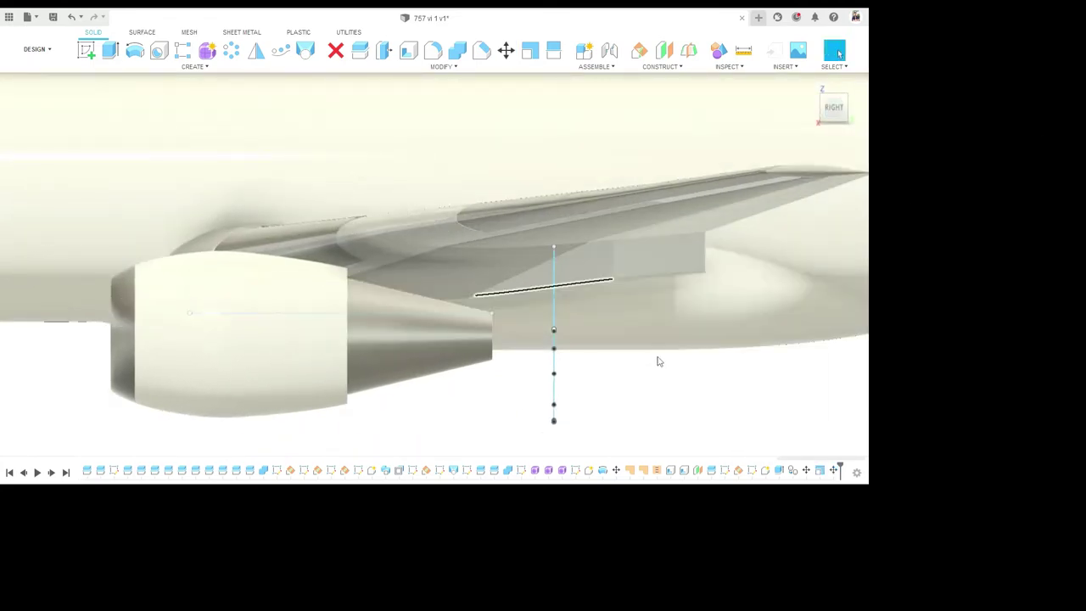
{"action": "key", "text": "Return"}
Step: Hide the fuselage and wing skin to expose the two thin pylon bodies
{"action": "scroll", "coordinate": [543, 289], "scroll_direction": "down", "scroll_amount": 1}
{"action": "middle_click_drag", "start_coordinate": [657, 361], "coordinate": [668, 361], "text": "shift"}
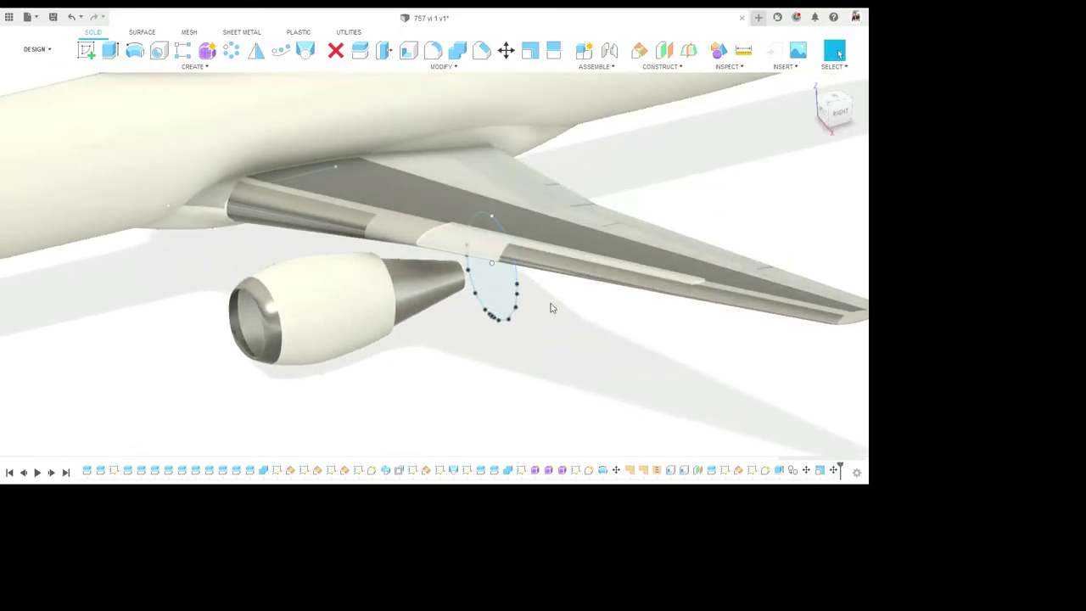
{"action": "left_click", "coordinate": [48, 280]}
{"action": "scroll", "coordinate": [599, 252], "scroll_direction": "up", "scroll_amount": 3}
{"action": "scroll", "coordinate": [599, 252], "scroll_direction": "down", "scroll_amount": 3}
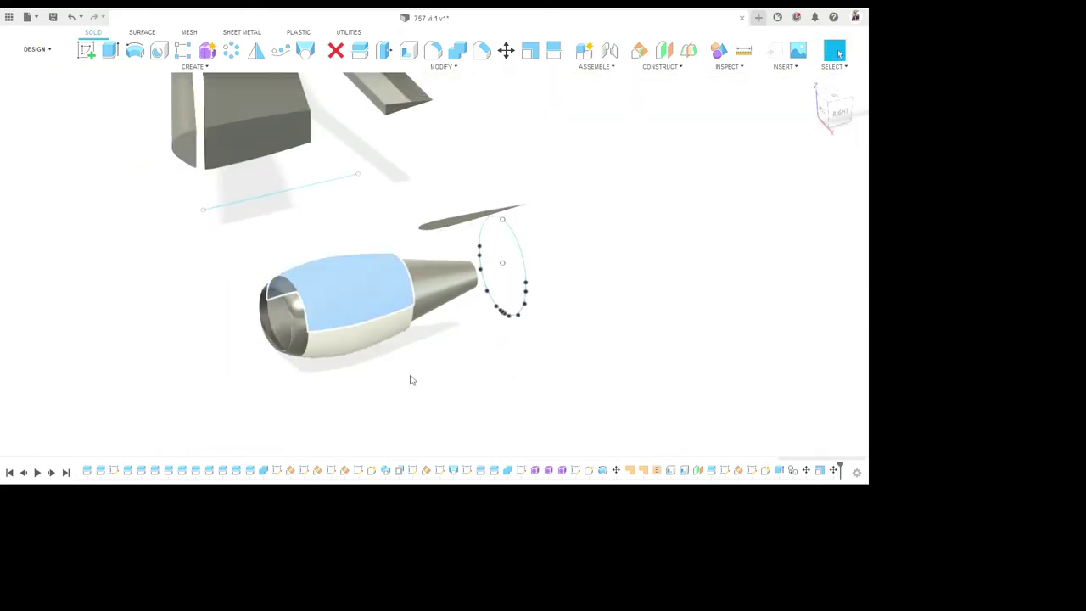
{"action": "middle_click_drag", "start_coordinate": [354, 291], "coordinate": [477, 326], "text": "shift"}
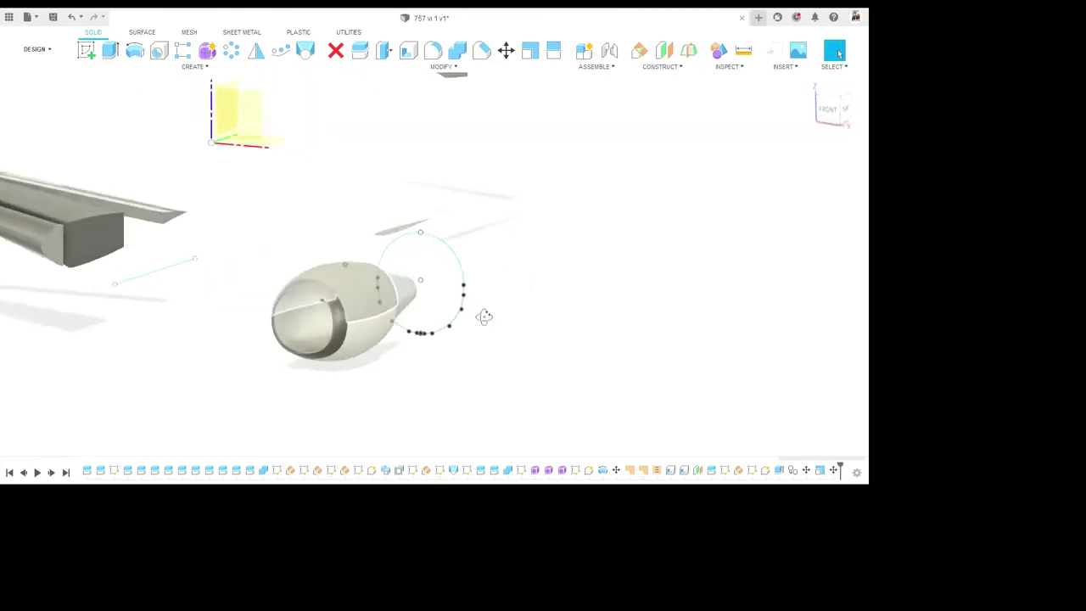
Step: Loft the pylon from the lower profile inside the nacelle up to the scaled profile at wing height
{"action": "left_click", "coordinate": [305, 50]}
{"action": "scroll", "coordinate": [314, 310], "scroll_direction": "up", "scroll_amount": 6}
{"action": "left_click", "coordinate": [383, 270]}
{"action": "scroll", "coordinate": [348, 340], "scroll_direction": "down", "scroll_amount": 3}
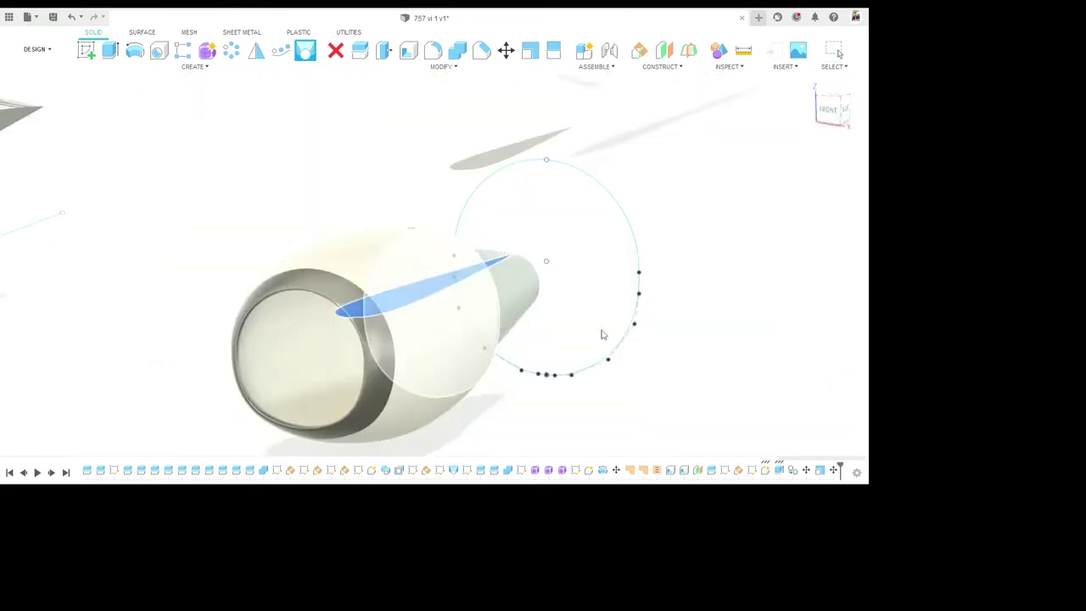
{"action": "mouse_move", "coordinate": [601, 331]}
{"action": "middle_mouse_down", "text": "shift"}
{"action": "mouse_move", "coordinate": [623, 313]}
{"action": "mouse_move", "coordinate": [640, 334]}
{"action": "mouse_move", "coordinate": [654, 221]}
{"action": "mouse_move", "coordinate": [631, 301]}
{"action": "middle_mouse_up", "text": "shift"}
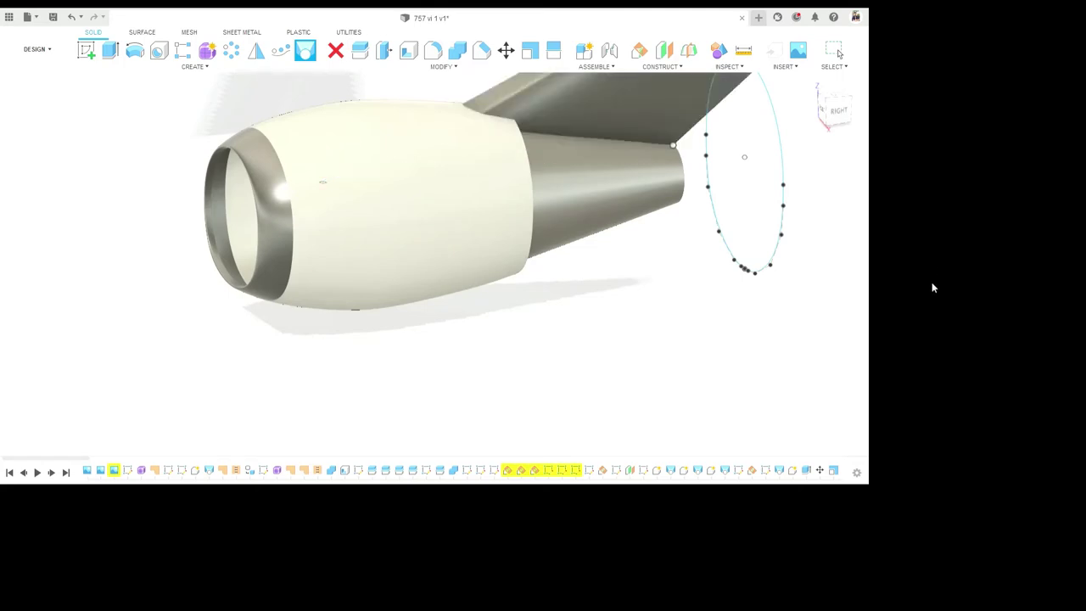
Step: Show the airframe again, curve the loft's rear edge into the wing by adjusting its end takeoff, and complete the loft
{"action": "scroll", "coordinate": [490, 367], "scroll_direction": "down", "scroll_amount": 3}
{"action": "middle_click_drag", "start_coordinate": [467, 349], "coordinate": [530, 240], "text": "shift"}
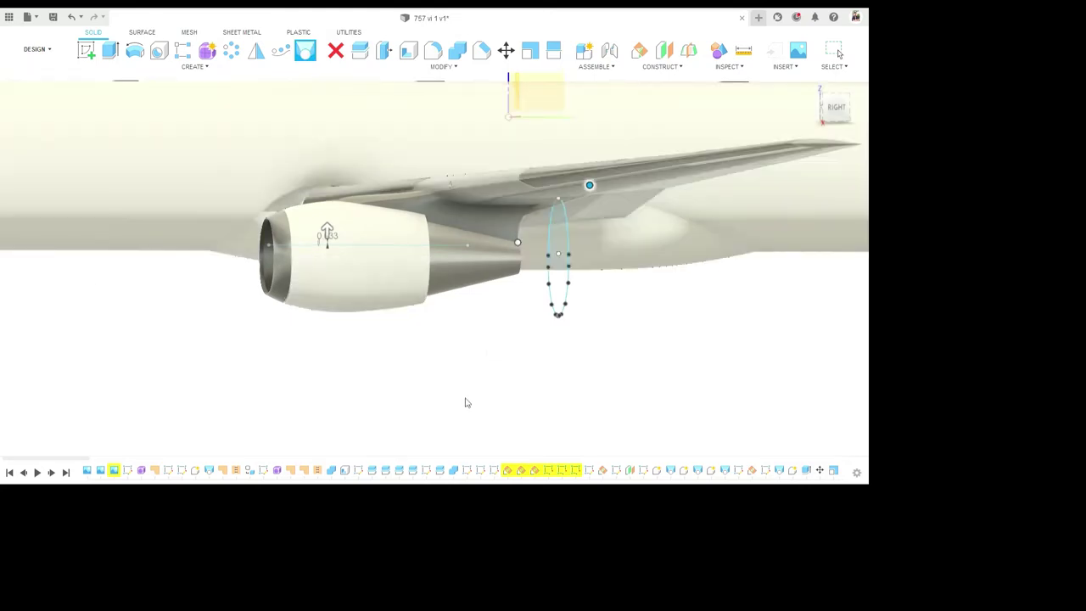
{"action": "middle_click_drag", "start_coordinate": [473, 405], "coordinate": [570, 293], "text": "shift"}
{"action": "scroll", "coordinate": [569, 293], "scroll_direction": "up", "scroll_amount": 3}
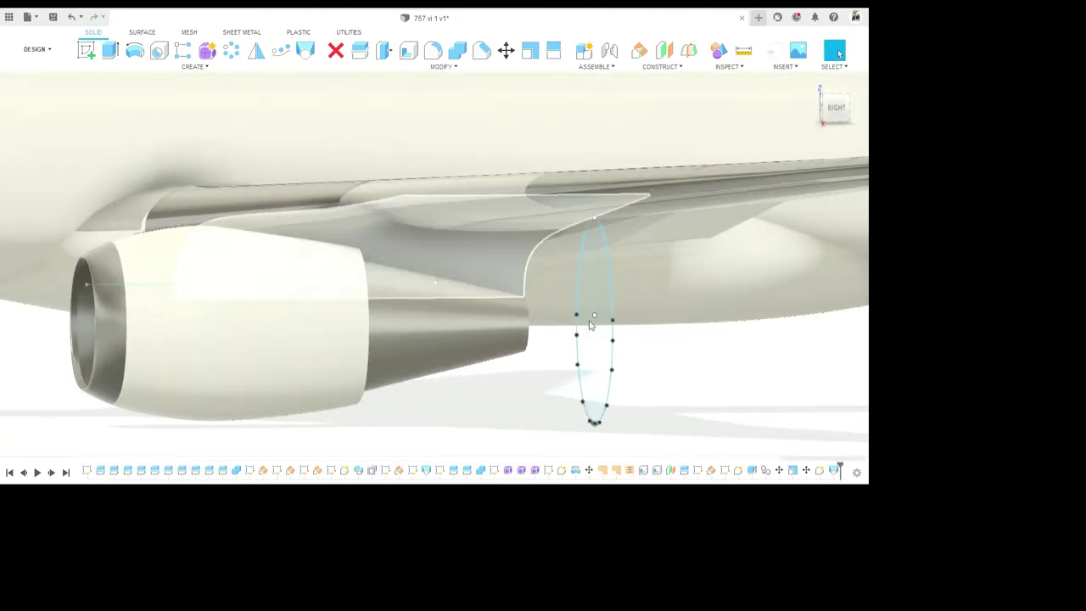
Step: Move the lofted pylon up by about 0.5 units relative to the nacelle and exhaust cone, using the side view
{"action": "middle_click_drag", "start_coordinate": [456, 334], "coordinate": [561, 305], "text": "shift"}
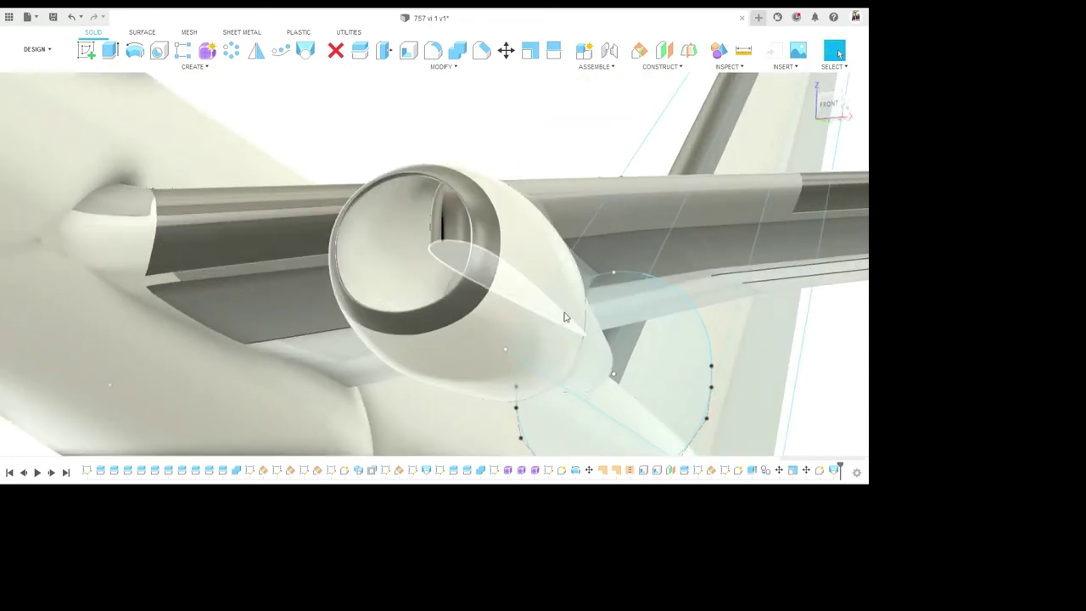
{"action": "left_click", "coordinate": [564, 321]}
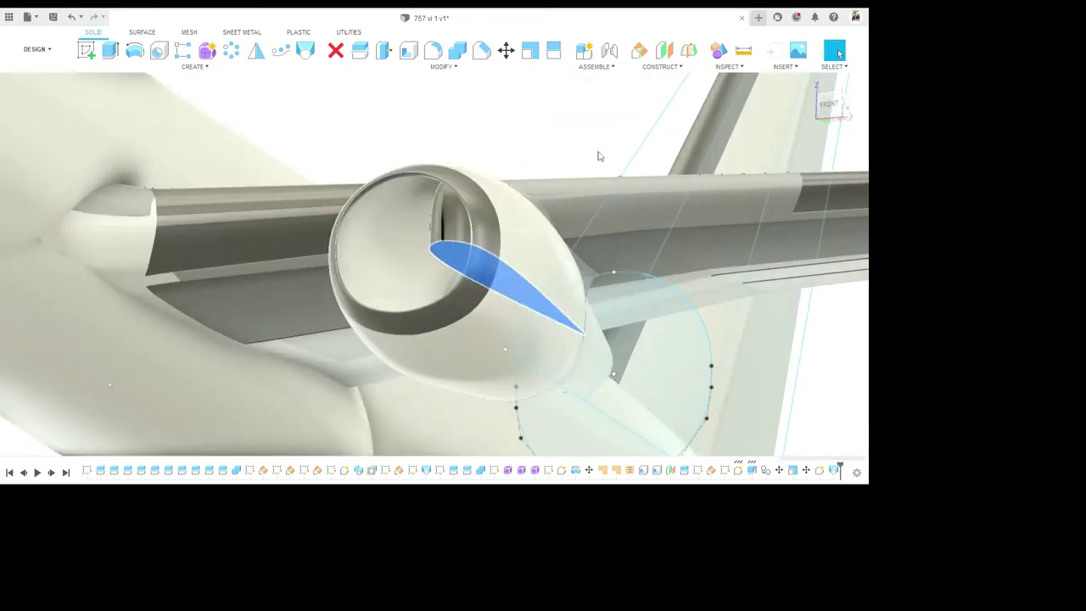
{"action": "middle_click_drag", "start_coordinate": [599, 155], "coordinate": [452, 63], "text": "shift"}
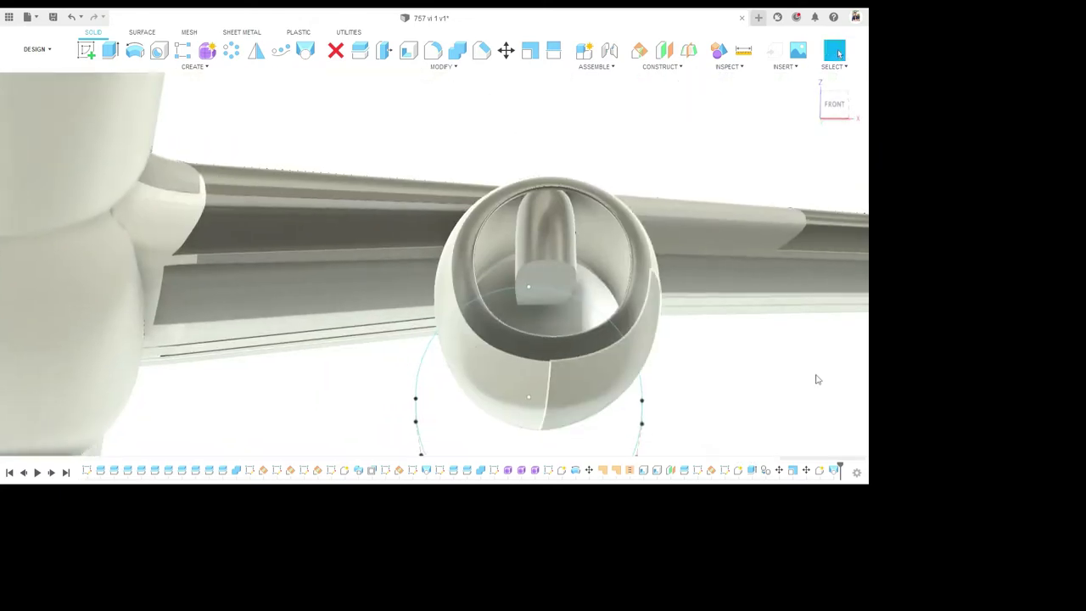
{"action": "key", "text": "m"}
{"action": "left_click", "coordinate": [534, 321]}
{"action": "scroll", "coordinate": [623, 227], "scroll_direction": "down", "scroll_amount": 3}
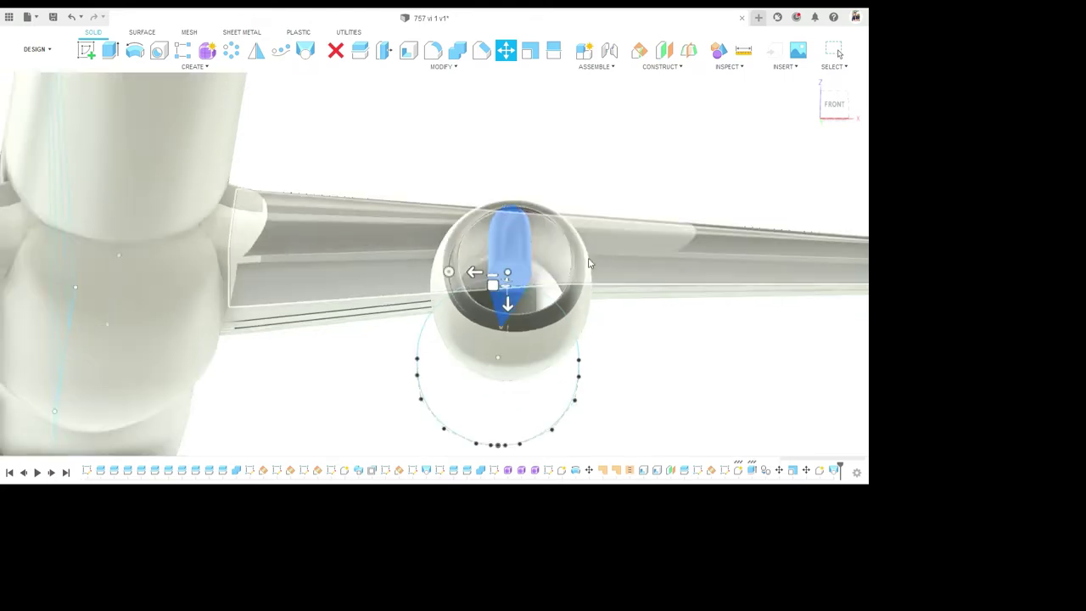
{"action": "middle_click_drag", "start_coordinate": [623, 227], "coordinate": [499, 358], "text": "shift"}
{"action": "scroll", "coordinate": [498, 357], "scroll_direction": "down", "scroll_amount": 5}
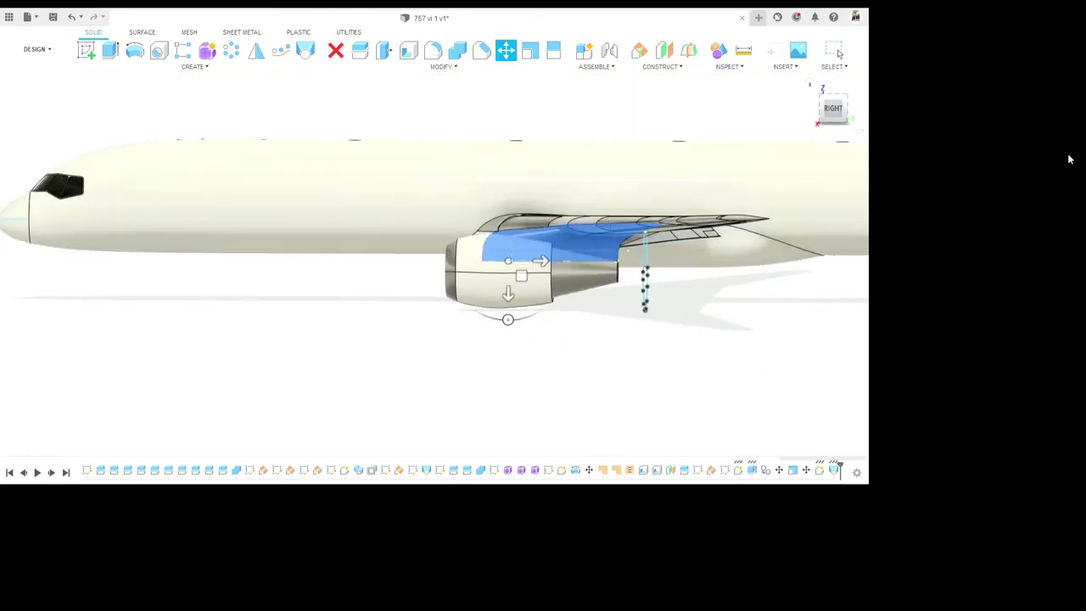
{"action": "left_click", "coordinate": [837, 110]}
{"action": "scroll", "coordinate": [650, 323], "scroll_direction": "up", "scroll_amount": 5}
{"action": "middle_click_drag", "start_coordinate": [659, 371], "coordinate": [665, 370]}
{"action": "scroll", "coordinate": [662, 339], "scroll_direction": "up", "scroll_amount": 2}
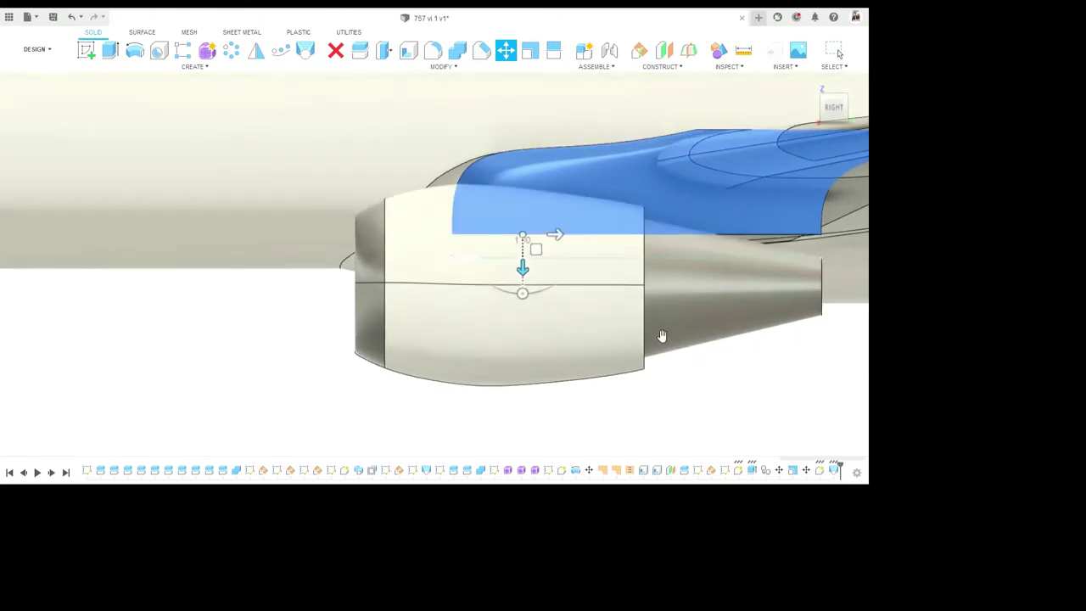
{"action": "key", "text": "BackSpace"}
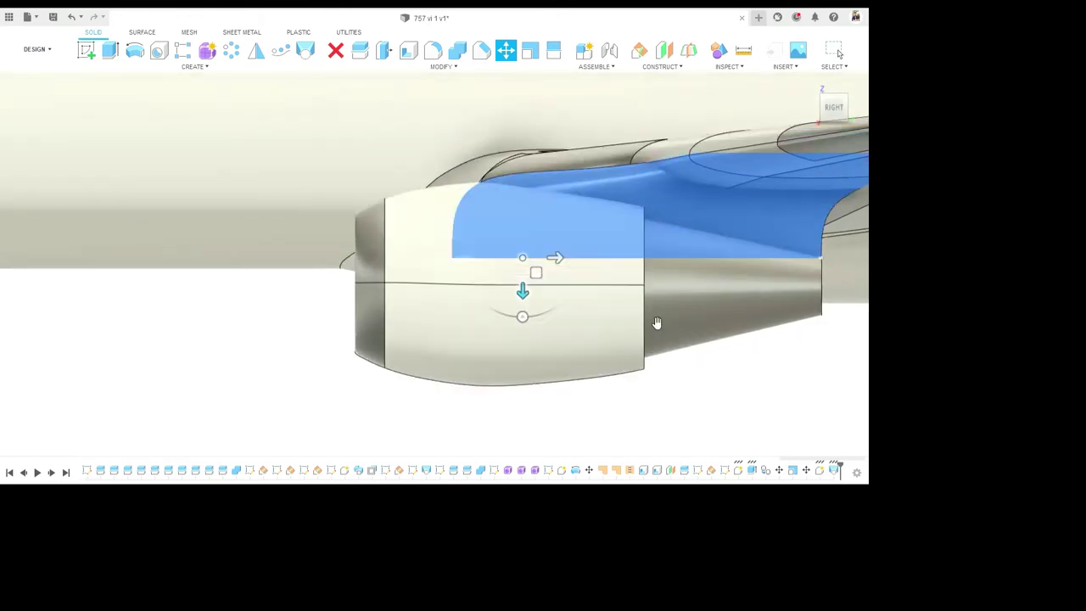
{"action": "scroll", "coordinate": [645, 365], "scroll_direction": "up", "scroll_amount": 3}
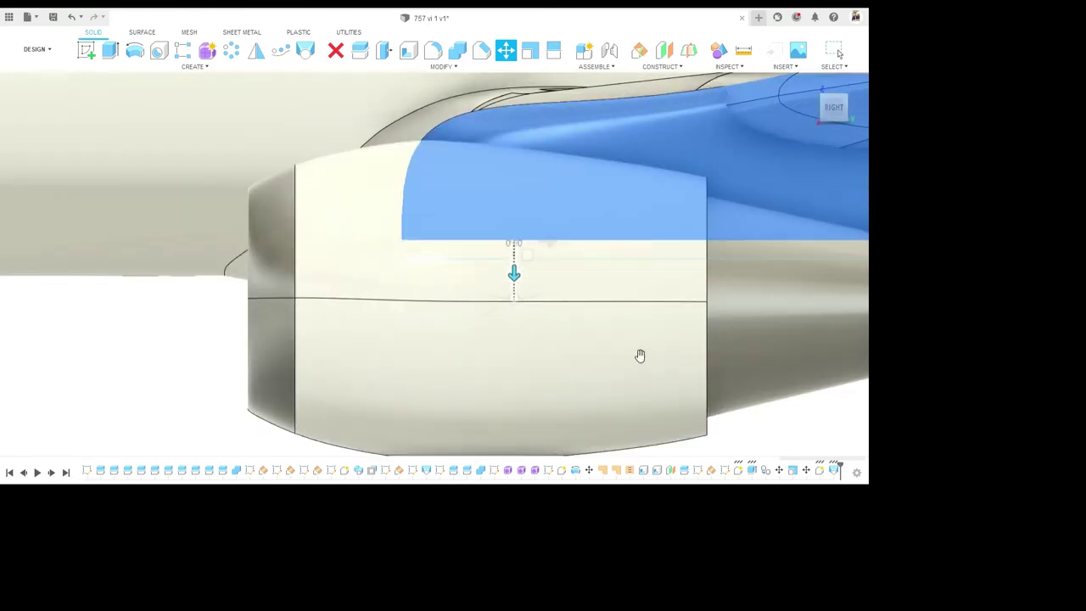
{"action": "scroll", "coordinate": [632, 352], "scroll_direction": "down", "scroll_amount": 3}
{"action": "scroll", "coordinate": [616, 334], "scroll_direction": "up", "scroll_amount": 1}
{"action": "key", "text": "Return"}
Step: Examine where the pylon's lower rear edge meets the exhaust cone
{"action": "scroll", "coordinate": [681, 357], "scroll_direction": "up", "scroll_amount": 1}
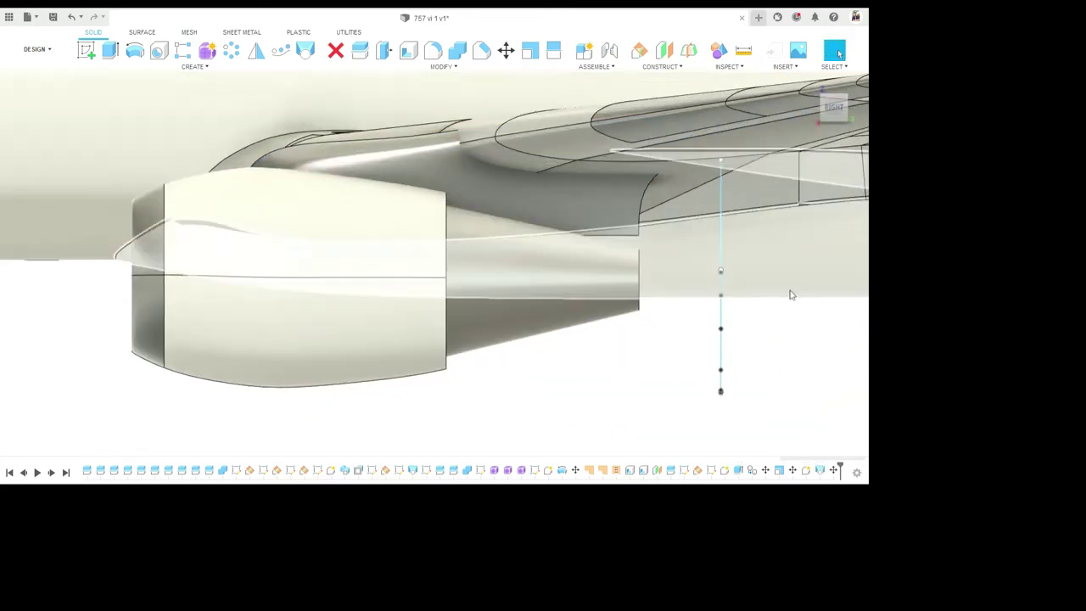
{"action": "mouse_move", "coordinate": [790, 293]}
{"action": "middle_mouse_down", "text": "shift"}
{"action": "mouse_move", "coordinate": [783, 262]}
{"action": "mouse_move", "coordinate": [783, 287]}
{"action": "middle_mouse_up", "text": "shift"}
{"action": "scroll", "coordinate": [703, 215], "scroll_direction": "up", "scroll_amount": 4}
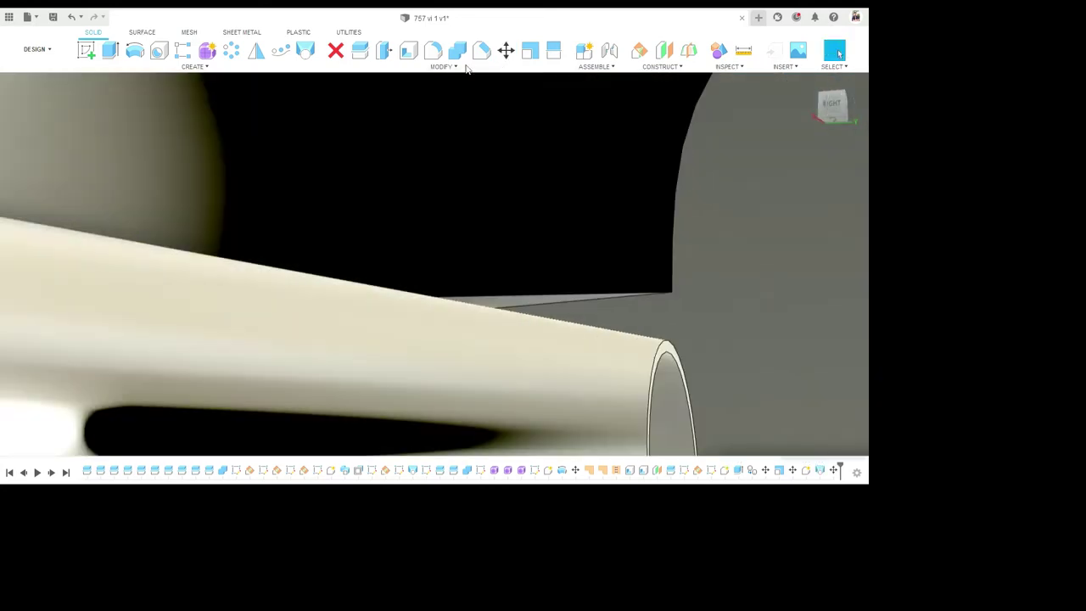
Step: Extend the pylon's lower face downward by about 0.4 units into the exhaust cone with Press Pull
{"action": "left_click", "coordinate": [384, 51]}
{"action": "scroll", "coordinate": [723, 374], "scroll_direction": "down", "scroll_amount": 2}
{"action": "scroll", "coordinate": [632, 376], "scroll_direction": "up", "scroll_amount": 3}
{"action": "left_click", "coordinate": [621, 364]}
{"action": "left_click_drag", "start_coordinate": [627, 376], "coordinate": [617, 487]}
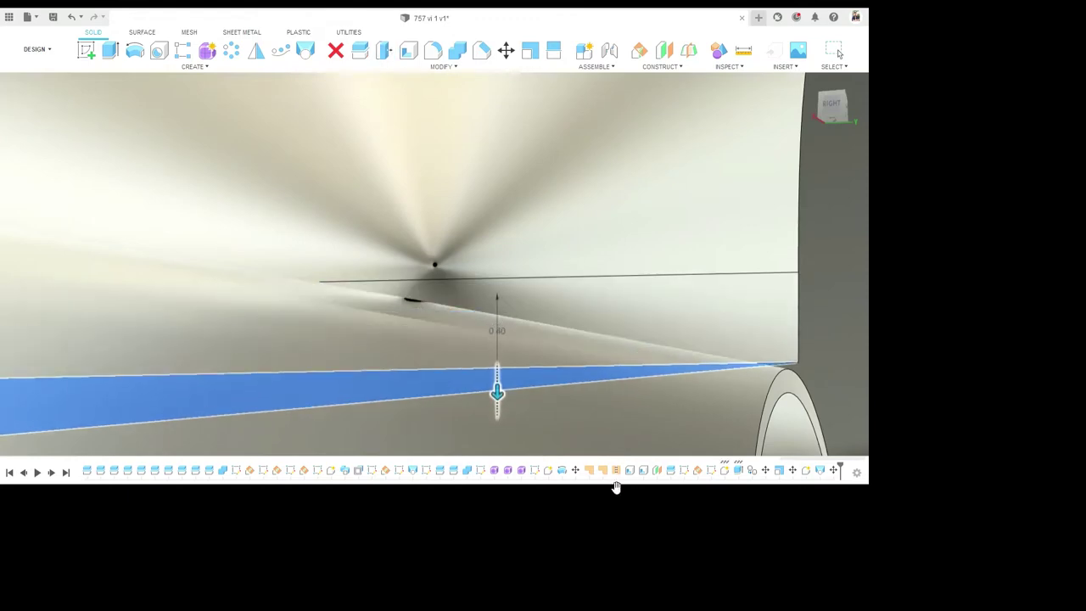
{"action": "left_click", "coordinate": [941, 319]}
{"action": "scroll", "coordinate": [775, 387], "scroll_direction": "down", "scroll_amount": 10}
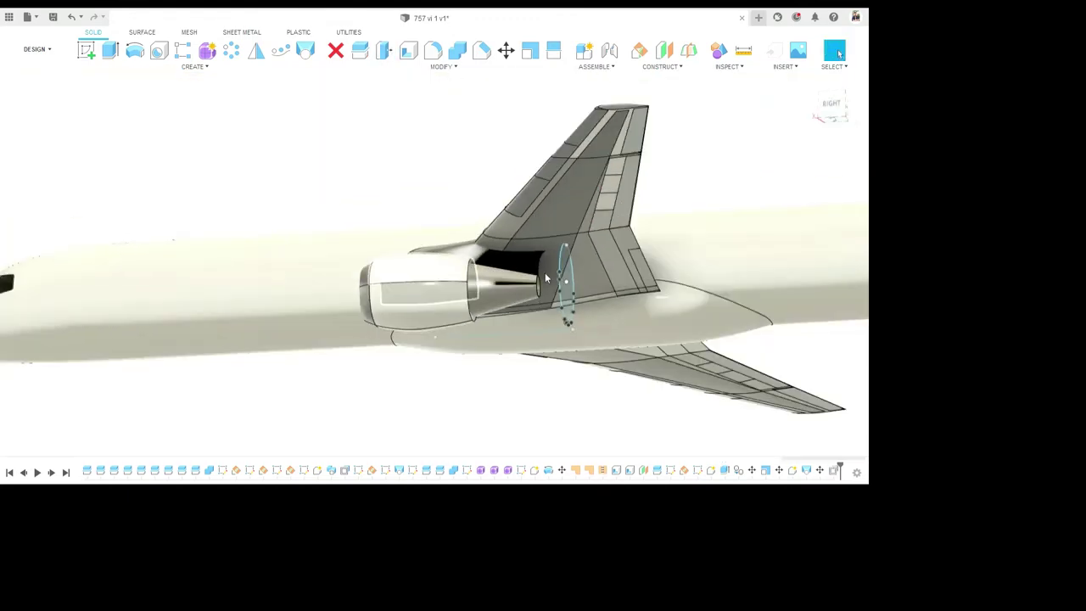
{"action": "middle_click_drag", "start_coordinate": [546, 277], "coordinate": [644, 285]}
{"action": "scroll", "coordinate": [585, 355], "scroll_direction": "up", "scroll_amount": 4}
{"action": "scroll", "coordinate": [520, 433], "scroll_direction": "down", "scroll_amount": 5}
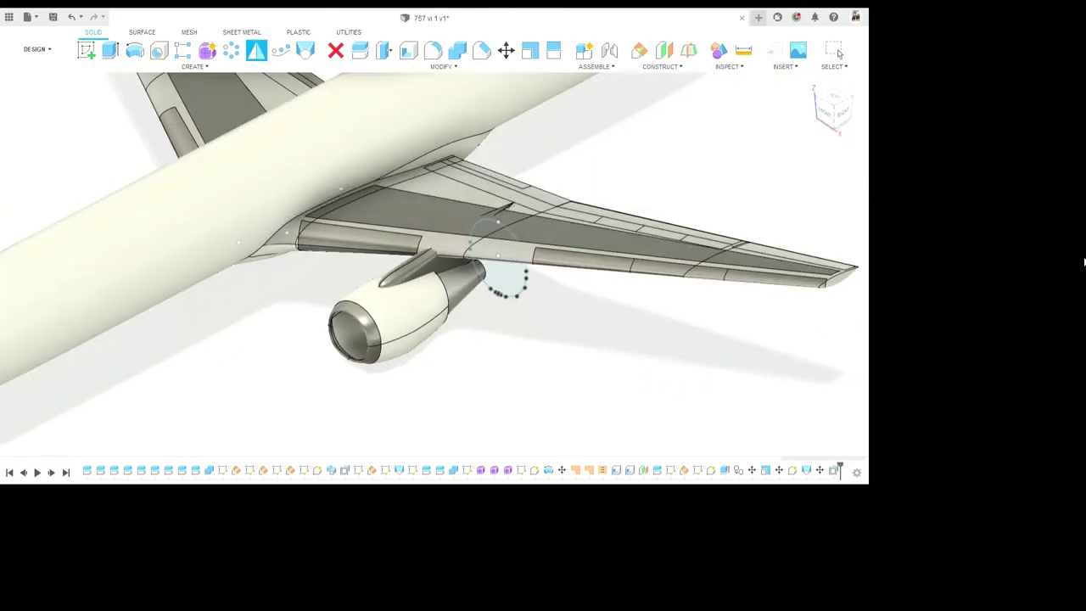
{"action": "left_click", "coordinate": [484, 413]}
{"action": "left_click", "coordinate": [458, 423]}
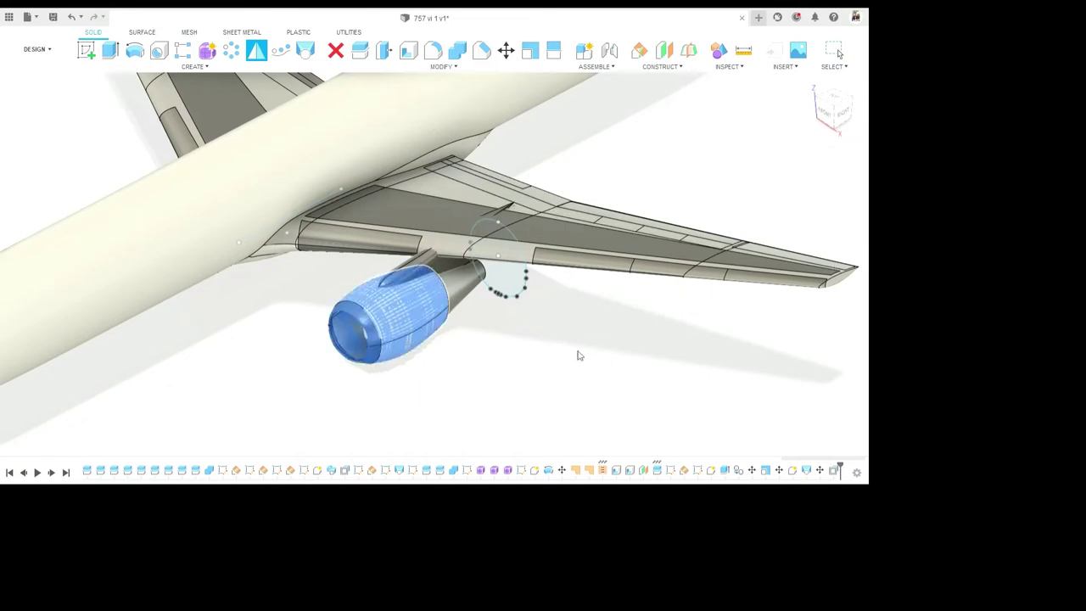
{"action": "left_click", "coordinate": [532, 329]}
{"action": "key", "text": "Escape"}
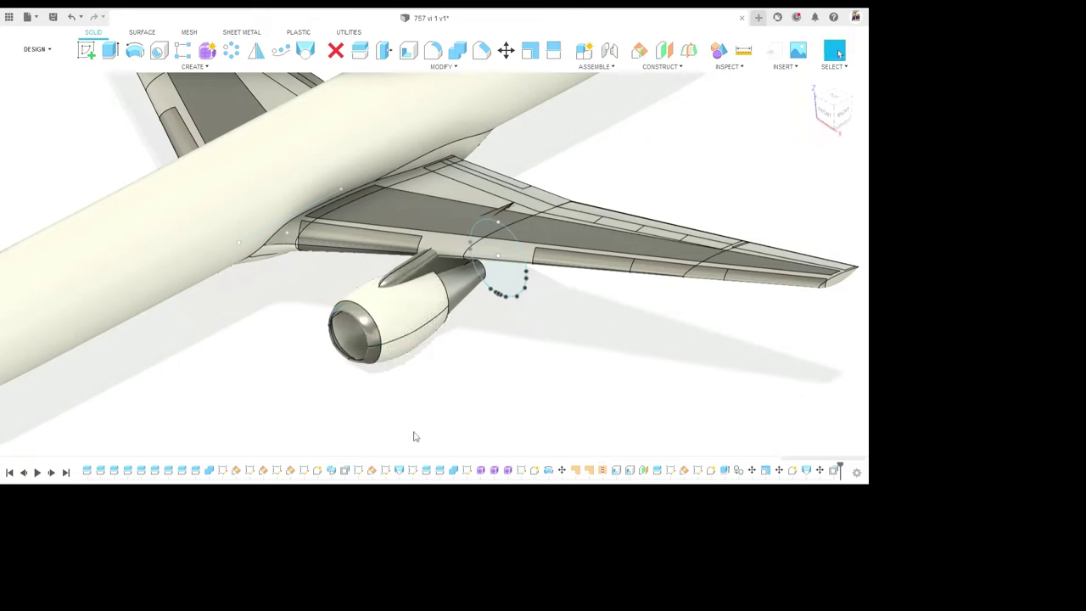
Step: Mirror the nacelle bodies across the fuselage's vertical centre plane to the opposite wing
{"action": "scroll", "coordinate": [425, 432], "scroll_direction": "up", "scroll_amount": 2}
{"action": "left_click", "coordinate": [434, 431]}
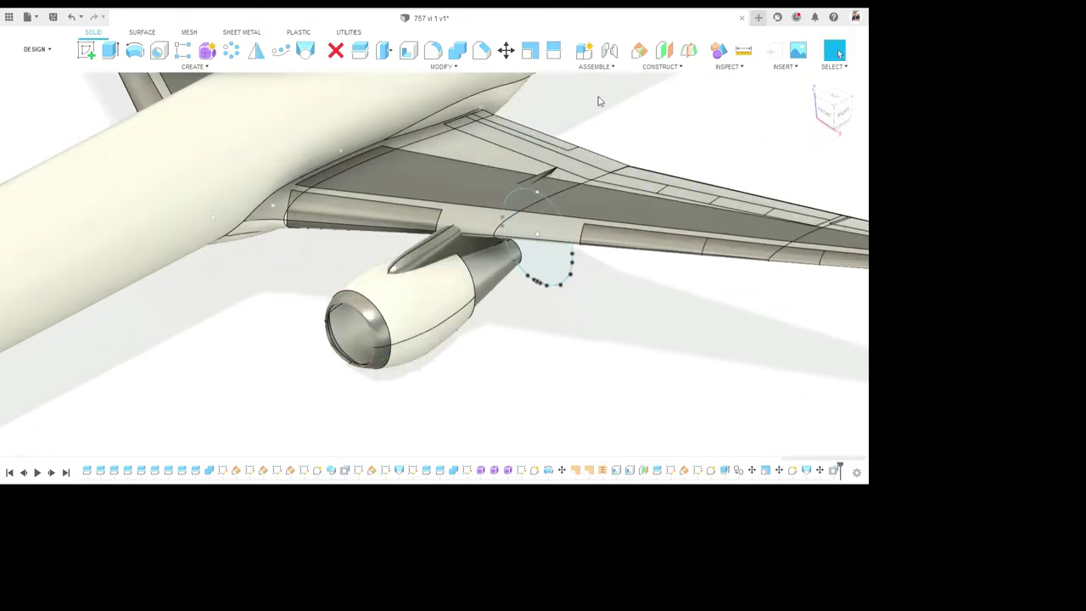
{"action": "left_click", "coordinate": [470, 447]}
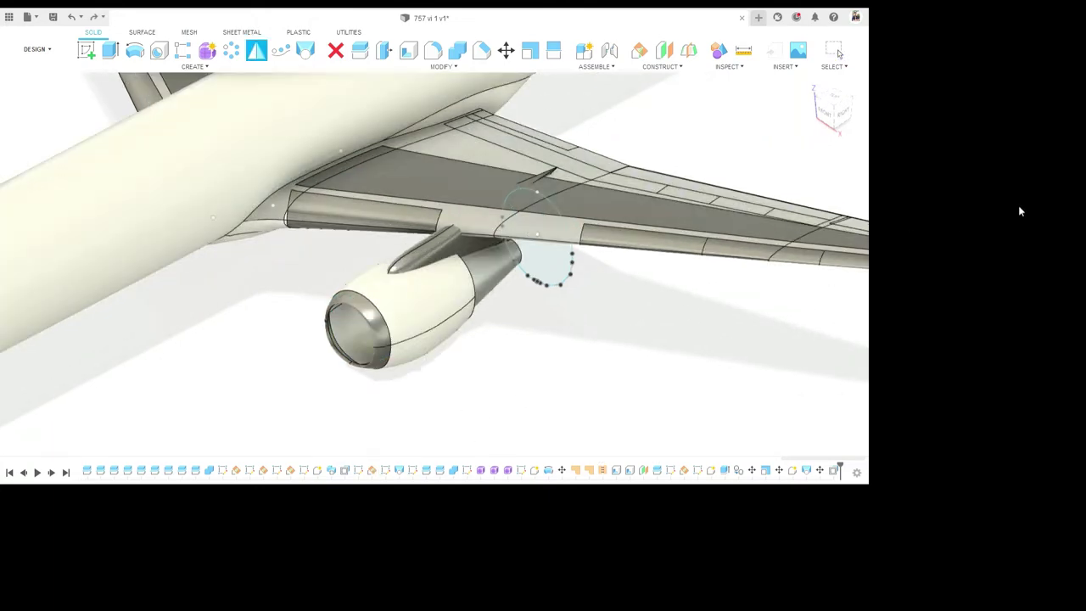
{"action": "left_click", "coordinate": [495, 422]}
{"action": "left_click", "coordinate": [476, 425]}
{"action": "scroll", "coordinate": [716, 399], "scroll_direction": "down", "scroll_amount": 3}
{"action": "scroll", "coordinate": [614, 239], "scroll_direction": "down", "scroll_amount": 2}
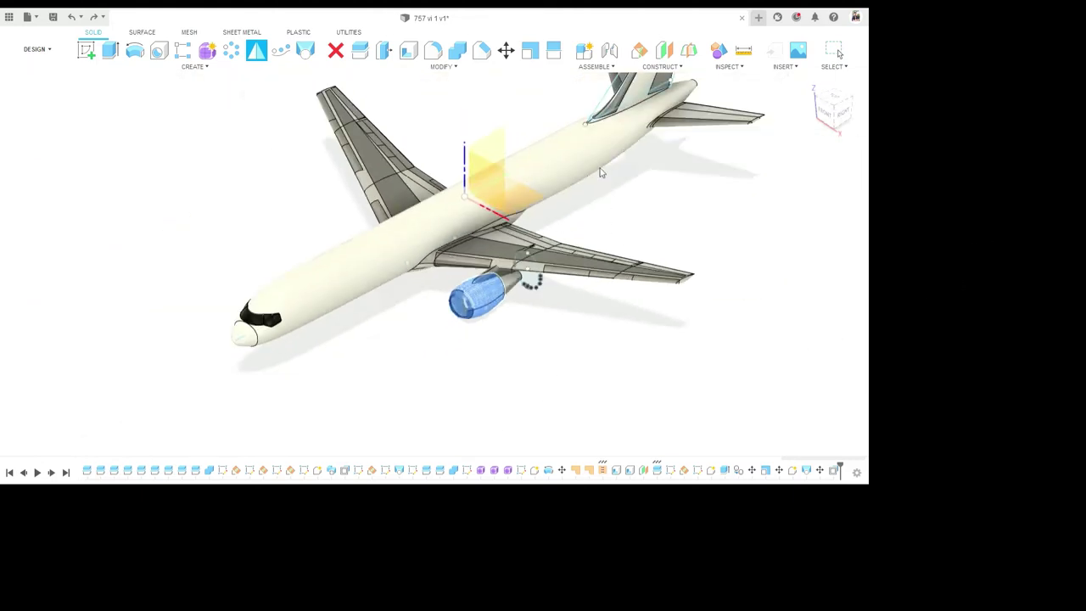
{"action": "left_click", "coordinate": [622, 180]}
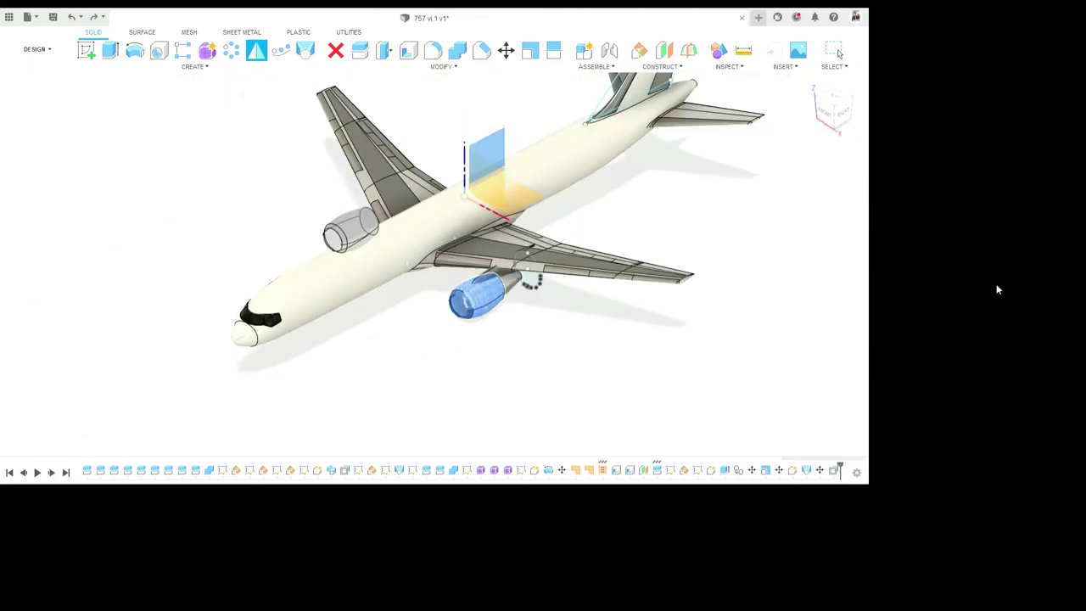
{"action": "key", "text": "Return"}
Step: Mirror the exhaust cone across the fuselage's vertical centre plane
{"action": "left_click", "coordinate": [257, 52]}
{"action": "scroll", "coordinate": [461, 299], "scroll_direction": "up", "scroll_amount": 2}
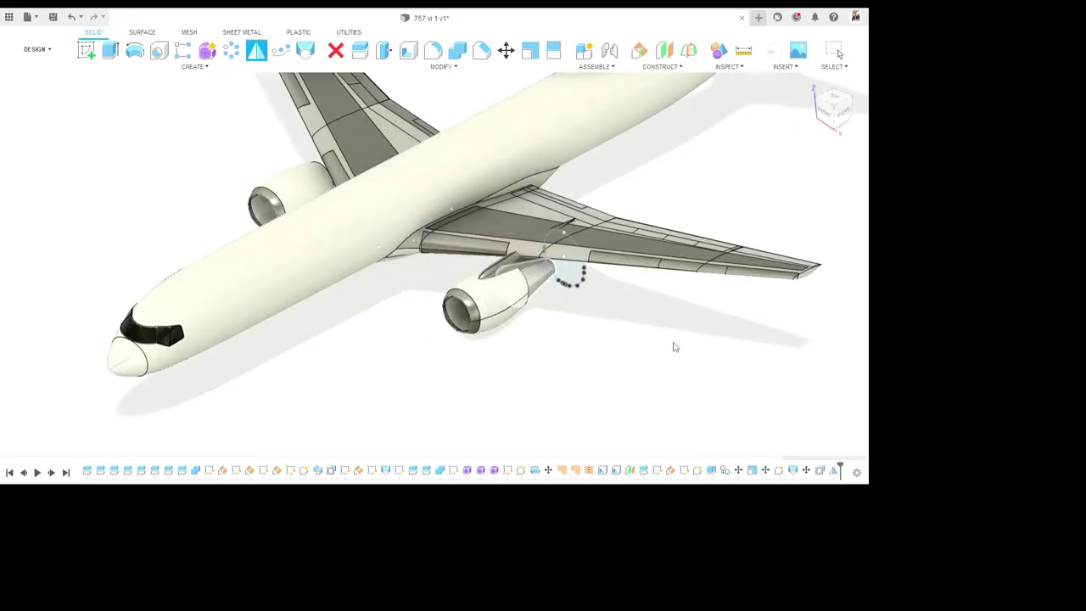
{"action": "left_click", "coordinate": [538, 273]}
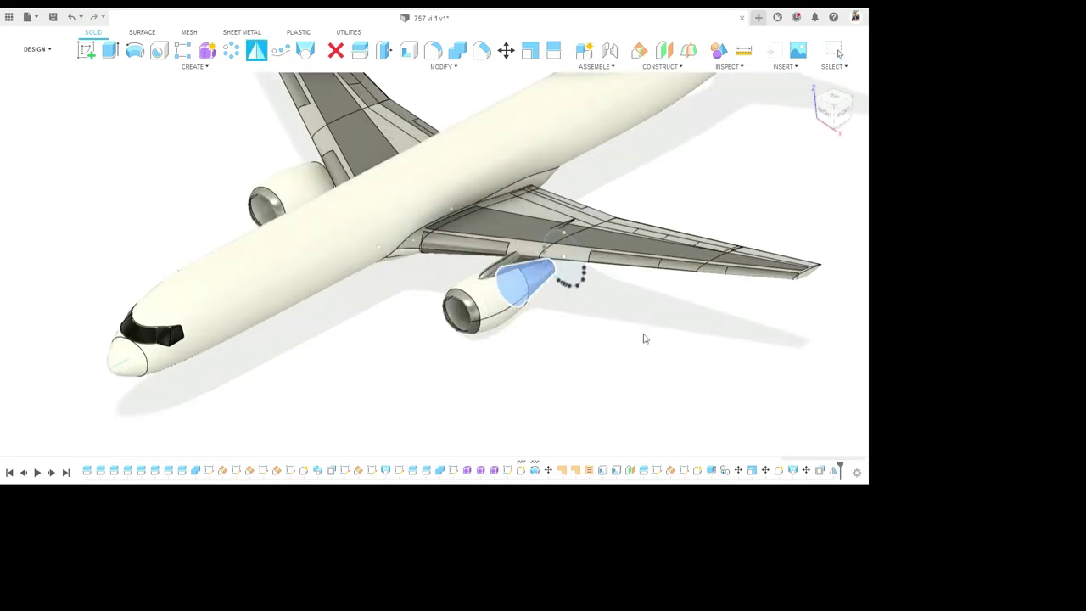
{"action": "left_click", "coordinate": [958, 267]}
{"action": "scroll", "coordinate": [586, 232], "scroll_direction": "down", "scroll_amount": 2}
{"action": "left_click", "coordinate": [608, 190]}
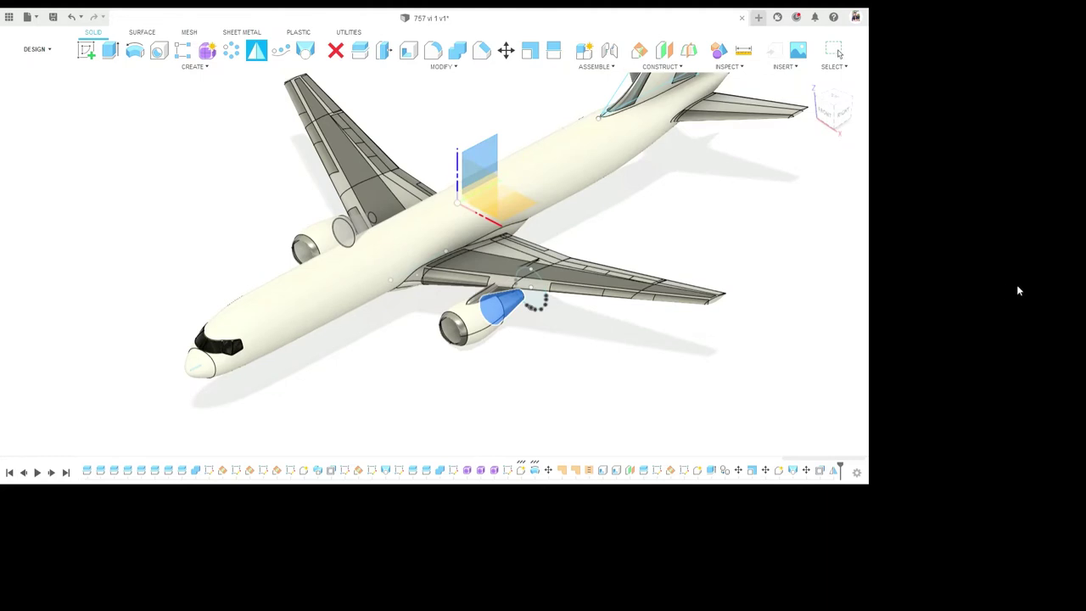
{"action": "key", "text": "Return"}
Step: Mirror the pylon body across the same vertical centre plane onto the opposite engine
{"action": "key", "text": "Return"}
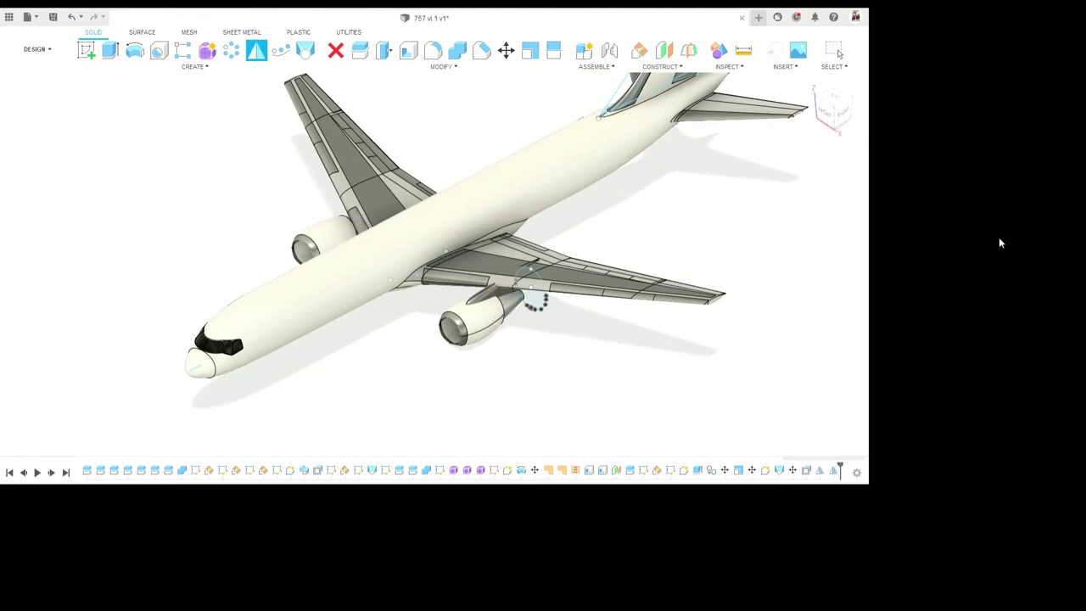
{"action": "left_click", "coordinate": [618, 365]}
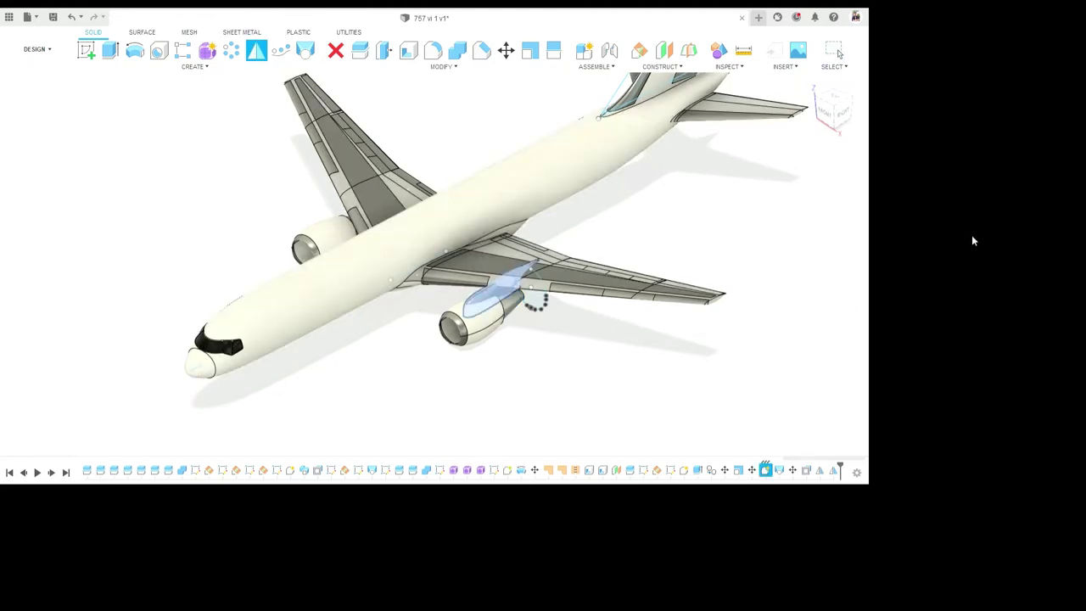
{"action": "left_click", "coordinate": [991, 246]}
{"action": "left_click", "coordinate": [613, 183]}
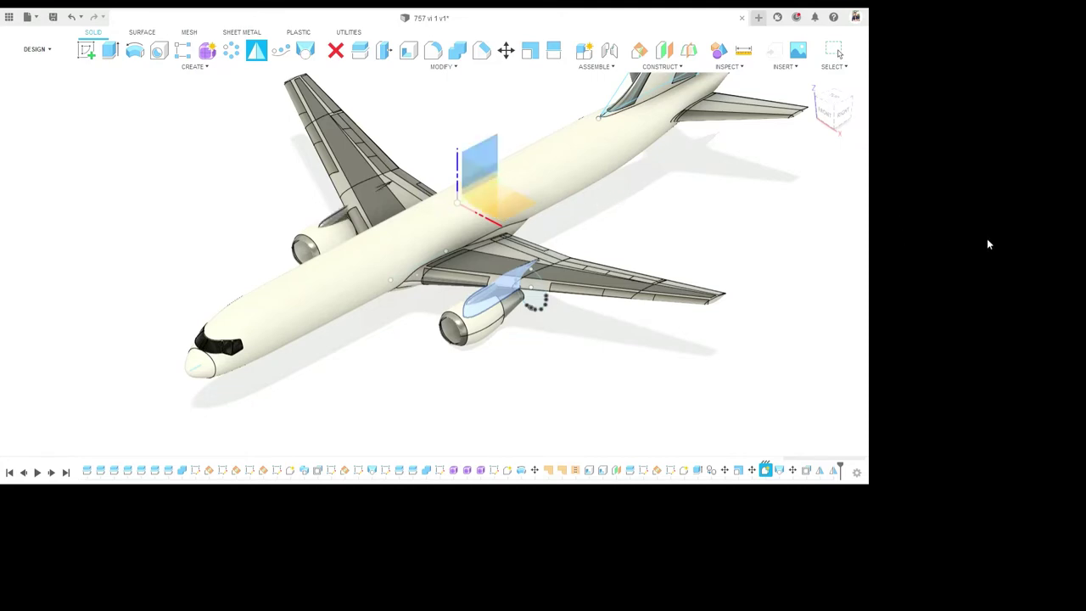
{"action": "left_click", "coordinate": [1006, 268]}
Step: Combine the original engine's pylon, exhaust cone and nacelle with the airframe body
{"action": "scroll", "coordinate": [599, 371], "scroll_direction": "up", "scroll_amount": 4}
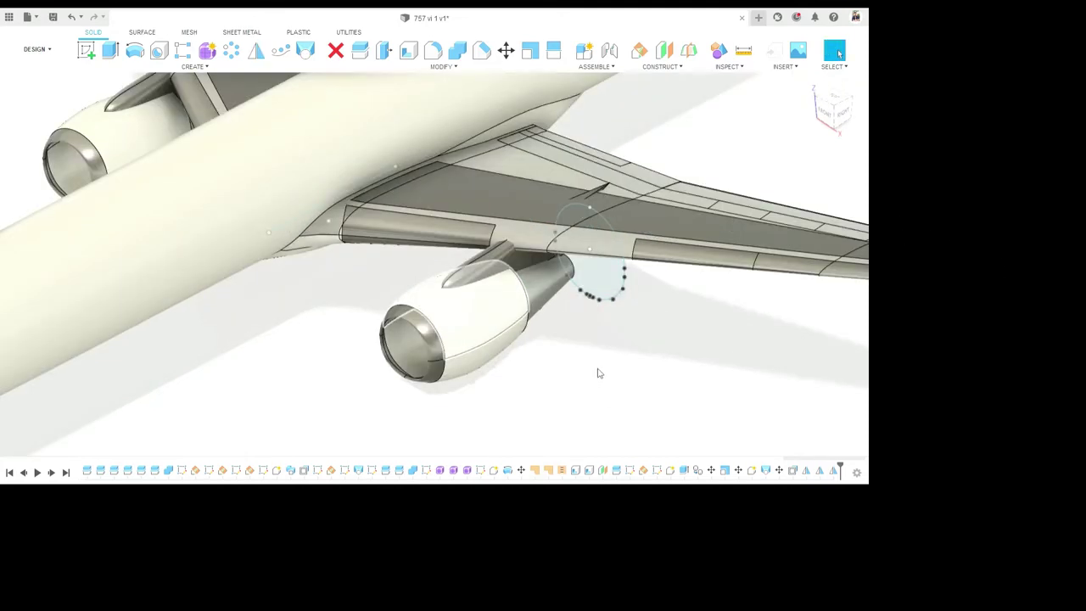
{"action": "left_click", "coordinate": [51, 223]}
{"action": "scroll", "coordinate": [613, 405], "scroll_direction": "up", "scroll_amount": 3}
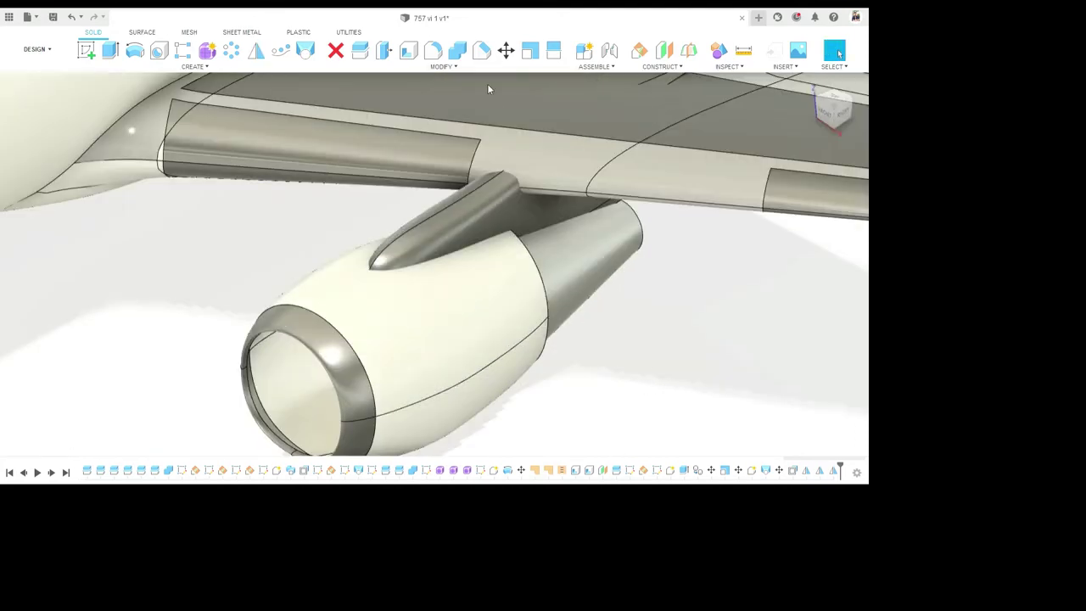
{"action": "left_click", "coordinate": [564, 60]}
{"action": "left_click", "coordinate": [673, 200]}
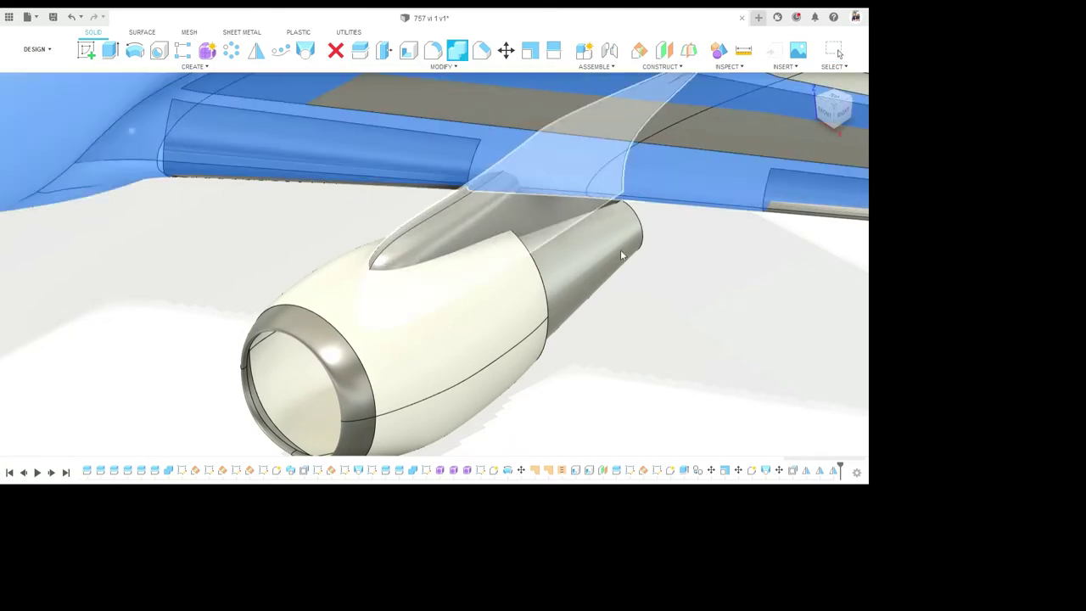
{"action": "left_click", "coordinate": [620, 249]}
{"action": "left_click", "coordinate": [694, 304]}
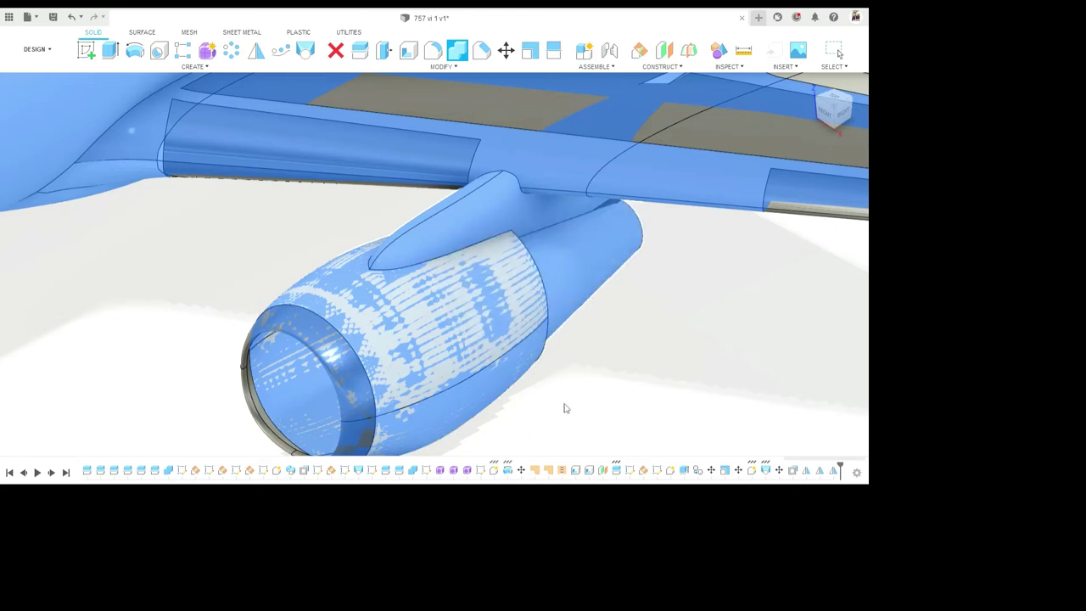
{"action": "key", "text": "Escape"}
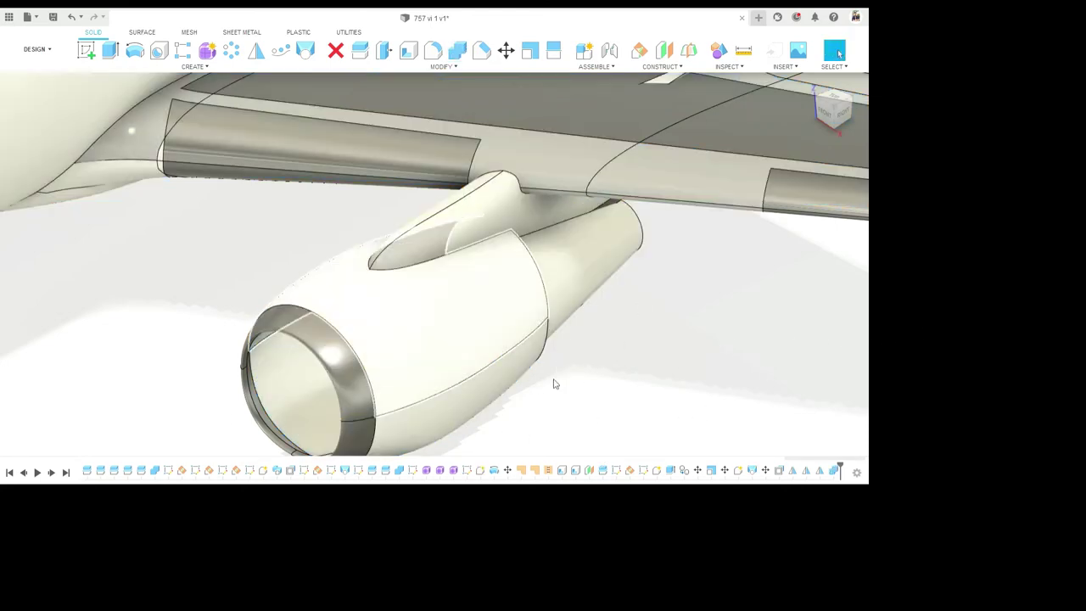
Step: Push the joined pylon's top face down with Press Pull until it sits below the wing's upper surface
{"action": "scroll", "coordinate": [641, 157], "scroll_direction": "up", "scroll_amount": 5}
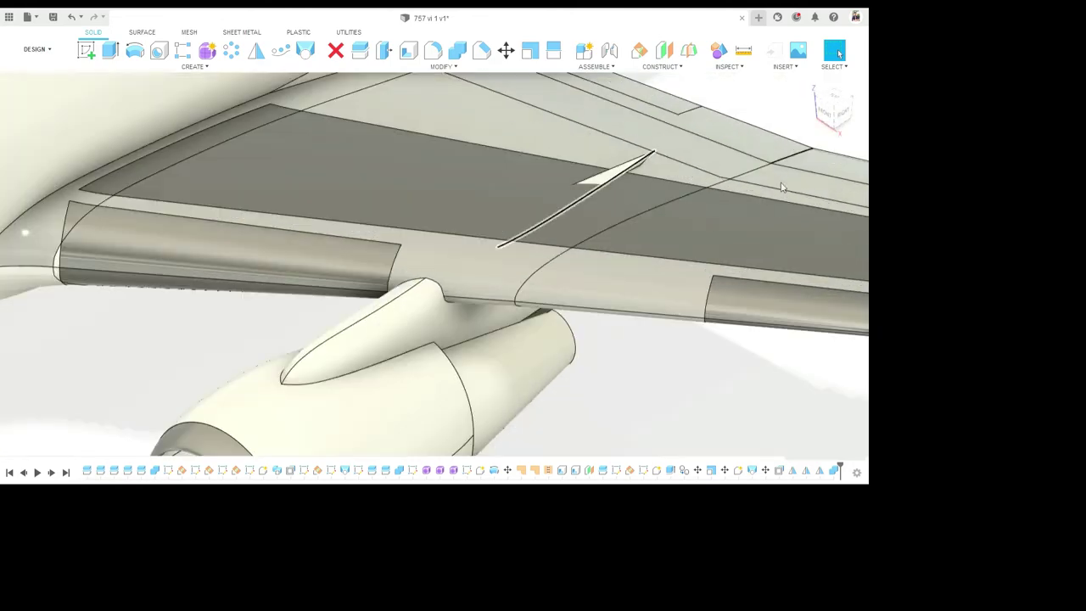
{"action": "middle_click_drag", "start_coordinate": [790, 193], "coordinate": [756, 224], "text": "shift"}
{"action": "scroll", "coordinate": [600, 161], "scroll_direction": "up", "scroll_amount": 2}
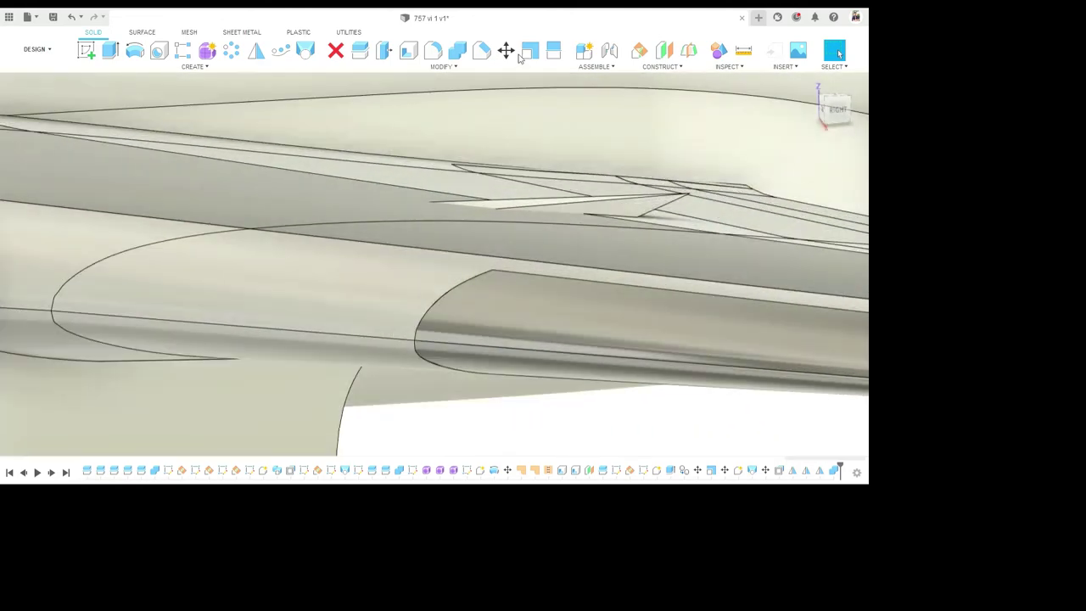
{"action": "middle_click_drag", "start_coordinate": [678, 245], "coordinate": [685, 316], "text": "shift"}
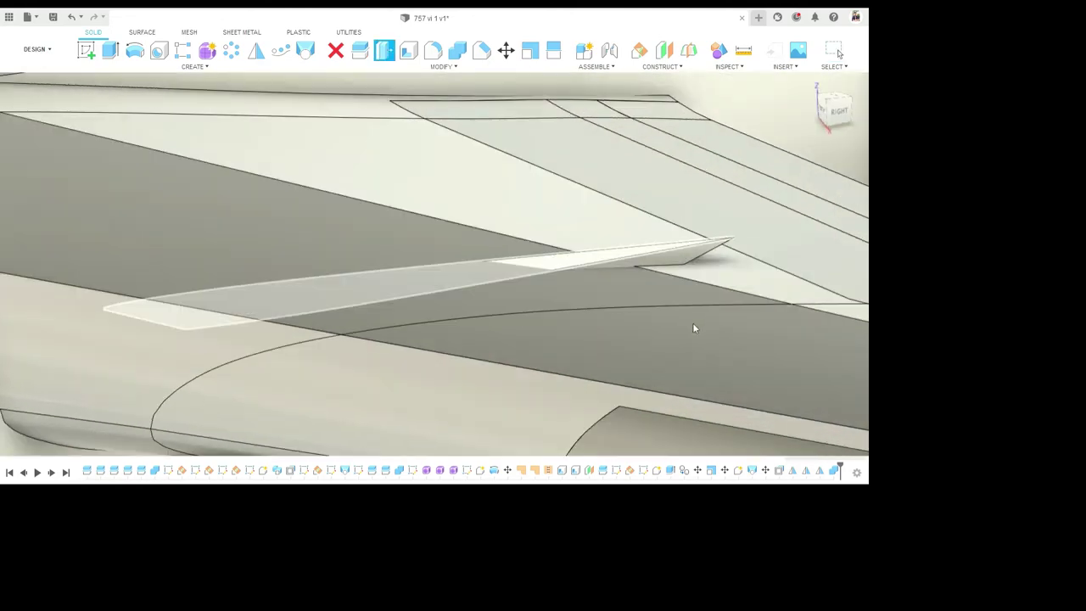
{"action": "left_click", "coordinate": [692, 324]}
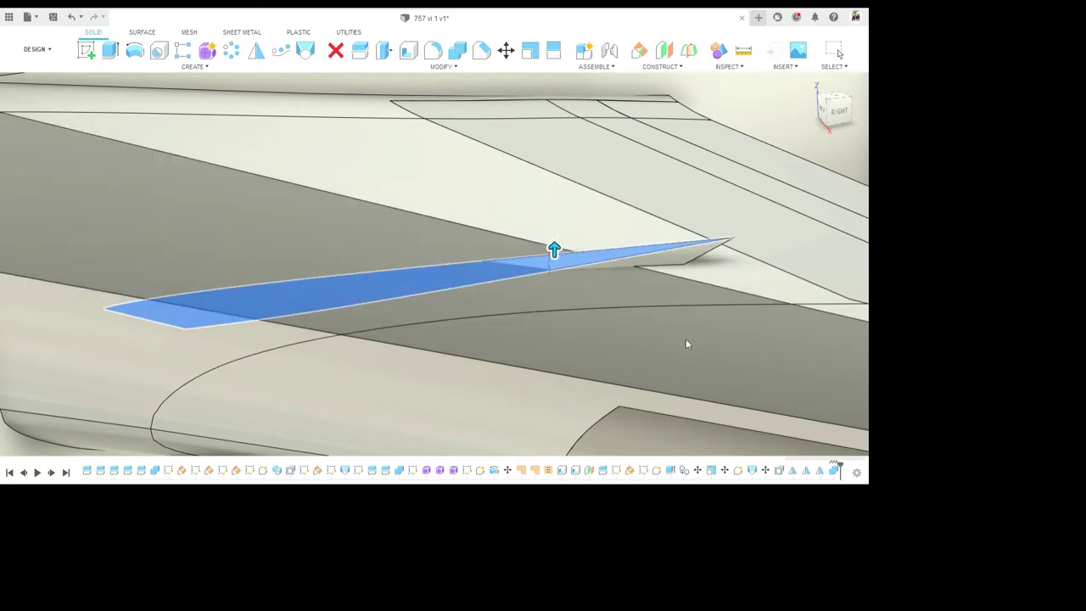
{"action": "left_click", "coordinate": [686, 339]}
{"action": "left_click", "coordinate": [476, 72]}
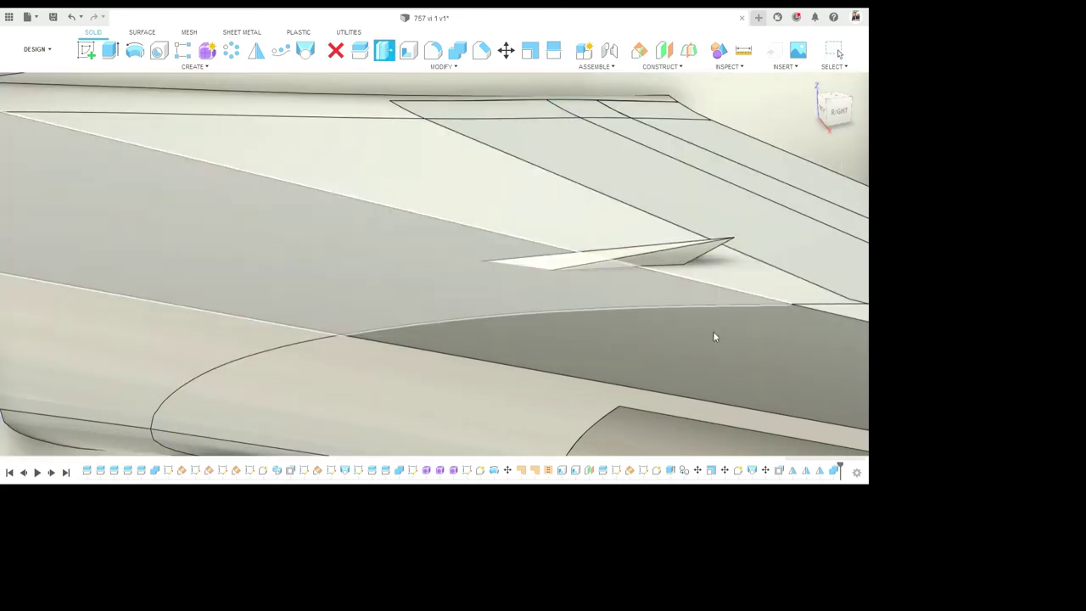
{"action": "left_click", "coordinate": [700, 323]}
{"action": "left_click_drag", "start_coordinate": [705, 321], "coordinate": [705, 363]}
{"action": "left_click_drag", "start_coordinate": [667, 285], "coordinate": [664, 264]}
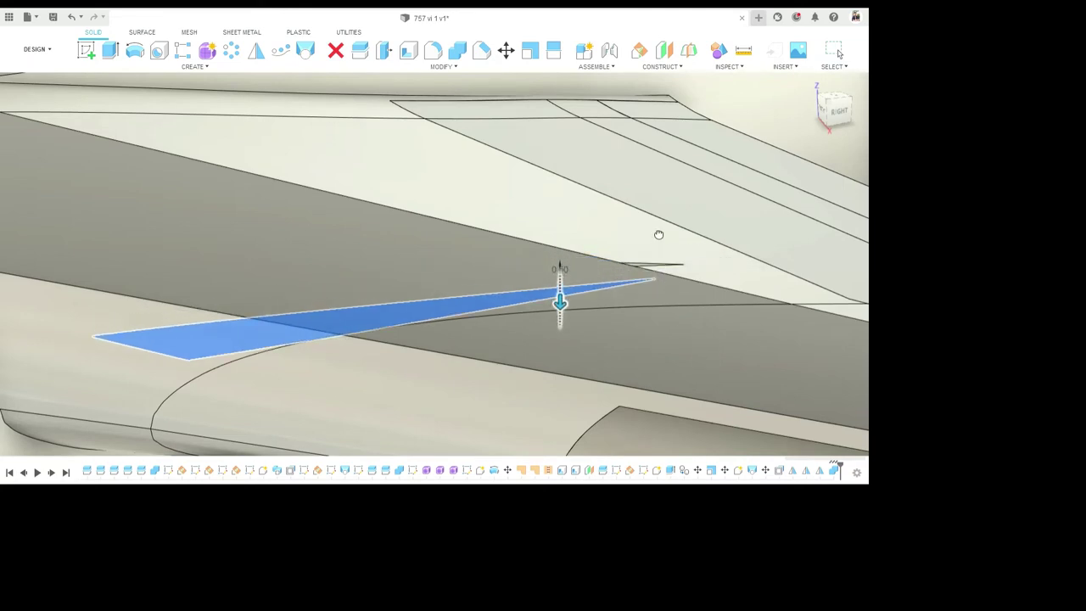
{"action": "scroll", "coordinate": [657, 231], "scroll_direction": "down", "scroll_amount": 4}
{"action": "middle_click_drag", "start_coordinate": [657, 232], "coordinate": [605, 267], "text": "shift"}
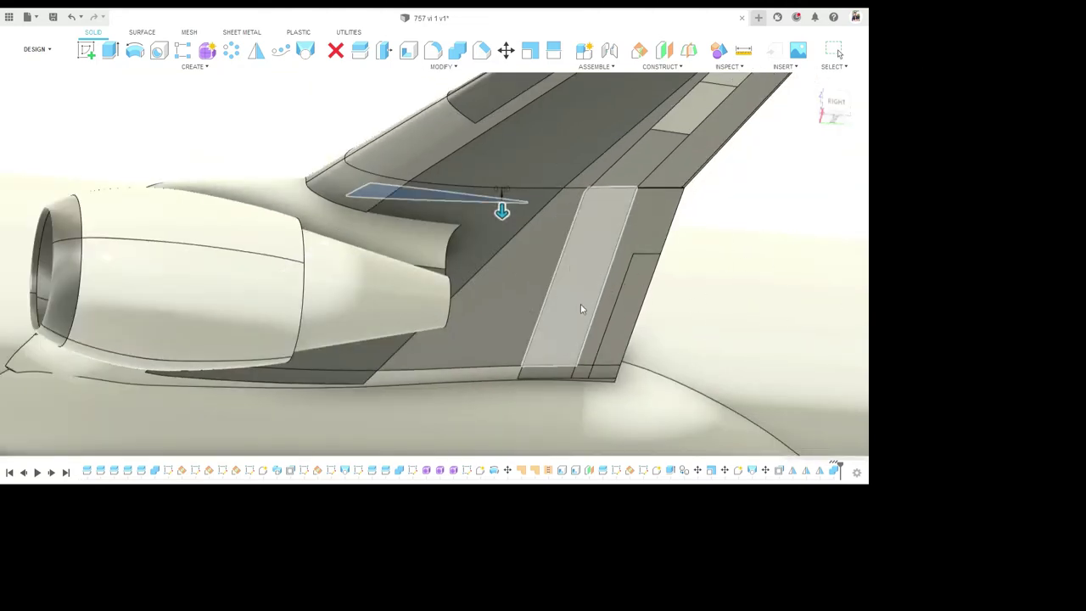
{"action": "key", "text": "Return"}
Step: Offset the mirrored pylon's top face by -1 so it no longer protrudes through the opposite wing
{"action": "scroll", "coordinate": [686, 326], "scroll_direction": "down", "scroll_amount": 6}
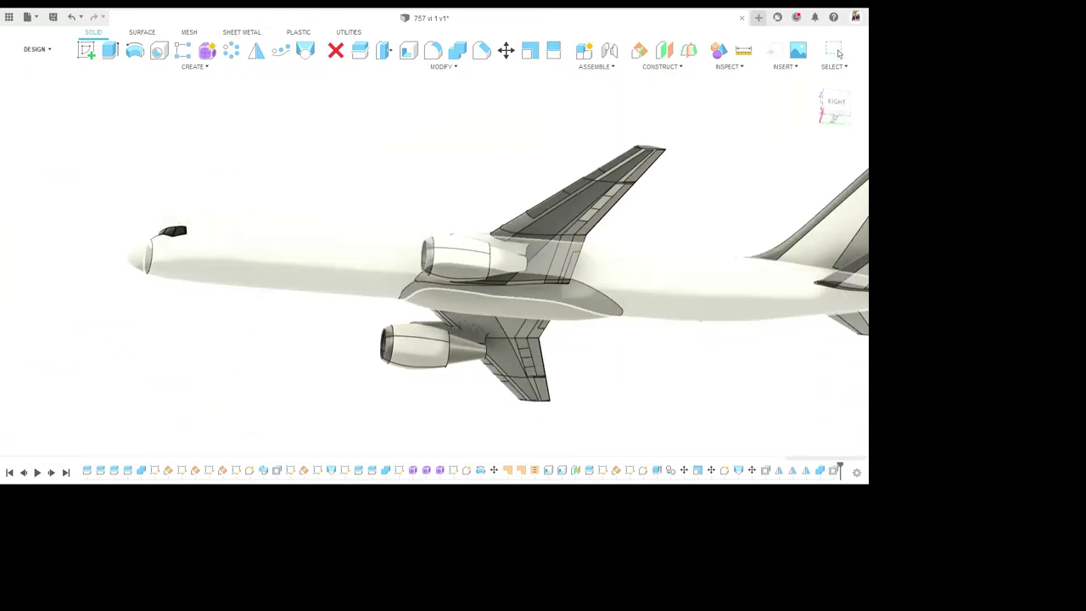
{"action": "middle_click_drag", "start_coordinate": [505, 327], "coordinate": [649, 407], "text": "shift"}
{"action": "scroll", "coordinate": [192, 374], "scroll_direction": "up", "scroll_amount": 5}
{"action": "middle_click_drag", "start_coordinate": [192, 373], "coordinate": [488, 352]}
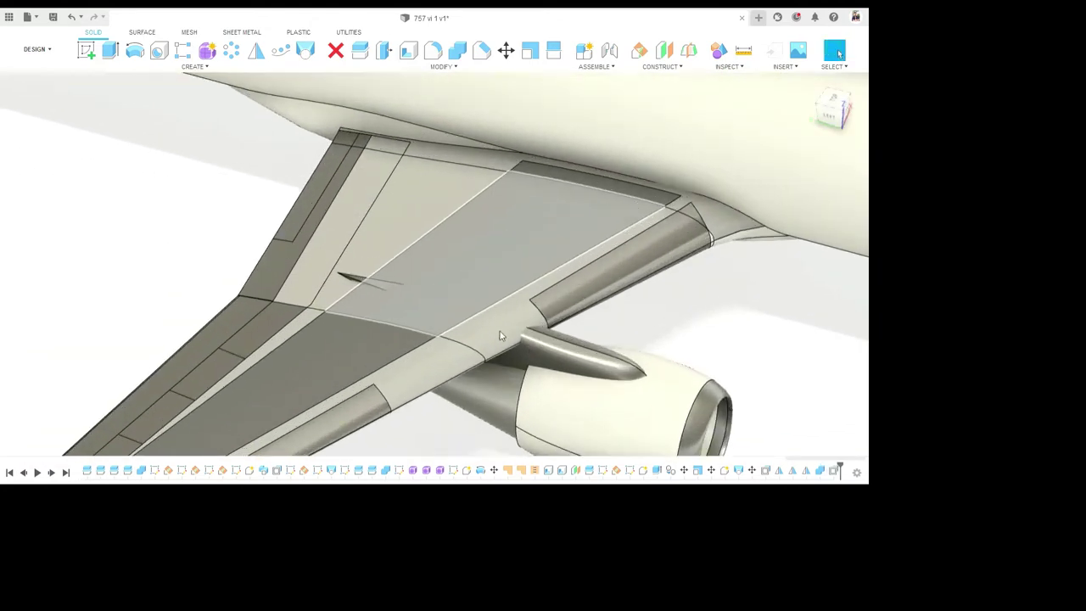
{"action": "scroll", "coordinate": [501, 336], "scroll_direction": "up", "scroll_amount": 8}
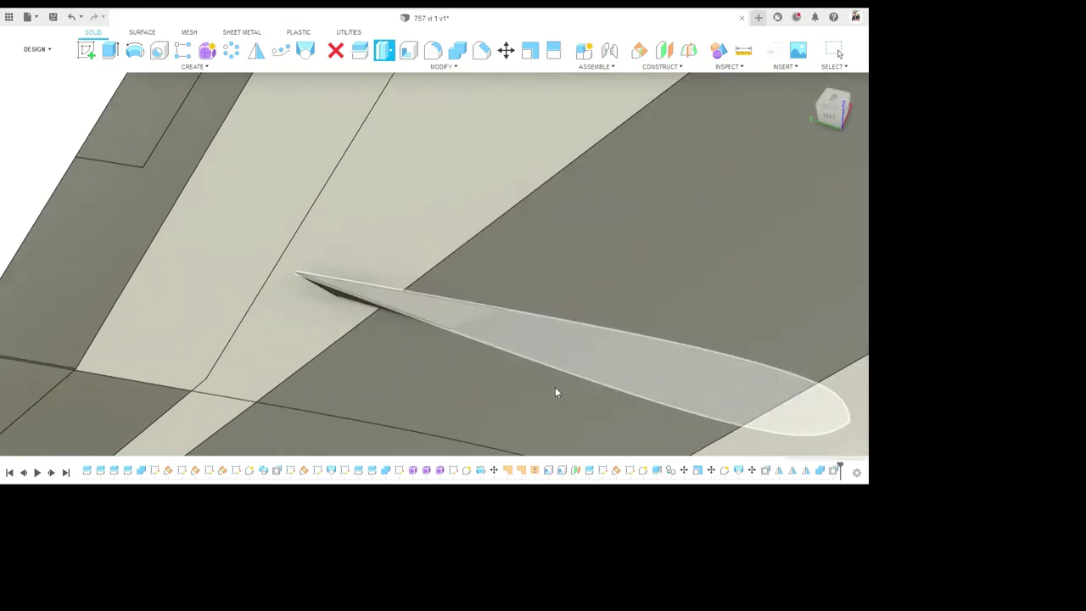
{"action": "left_click", "coordinate": [556, 392]}
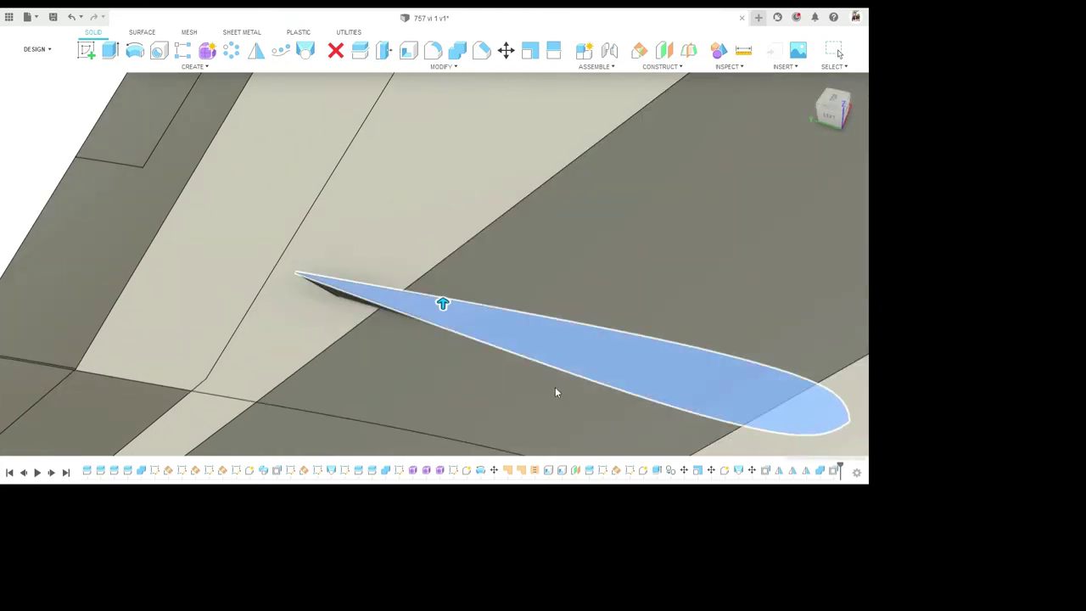
{"action": "type", "text": "-1"}
{"action": "key", "text": "Return"}
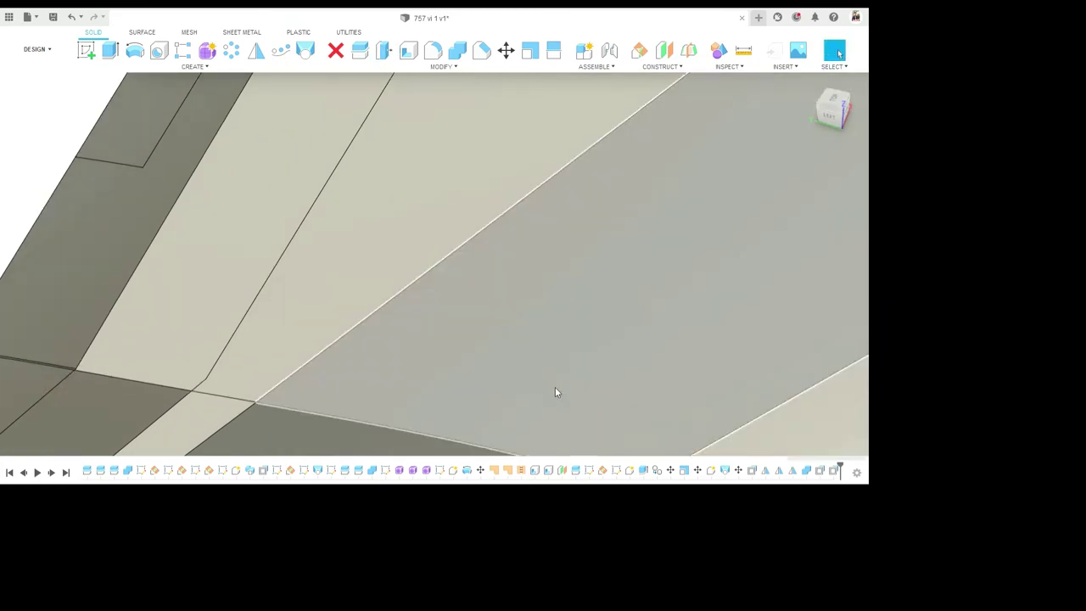
Step: Examine both engines from the front, checking the pylon ends inside the nacelles
{"action": "scroll", "coordinate": [571, 392], "scroll_direction": "down", "scroll_amount": 12}
{"action": "middle_click_drag", "start_coordinate": [640, 262], "coordinate": [571, 303], "text": "shift"}
{"action": "scroll", "coordinate": [571, 304], "scroll_direction": "up", "scroll_amount": 15}
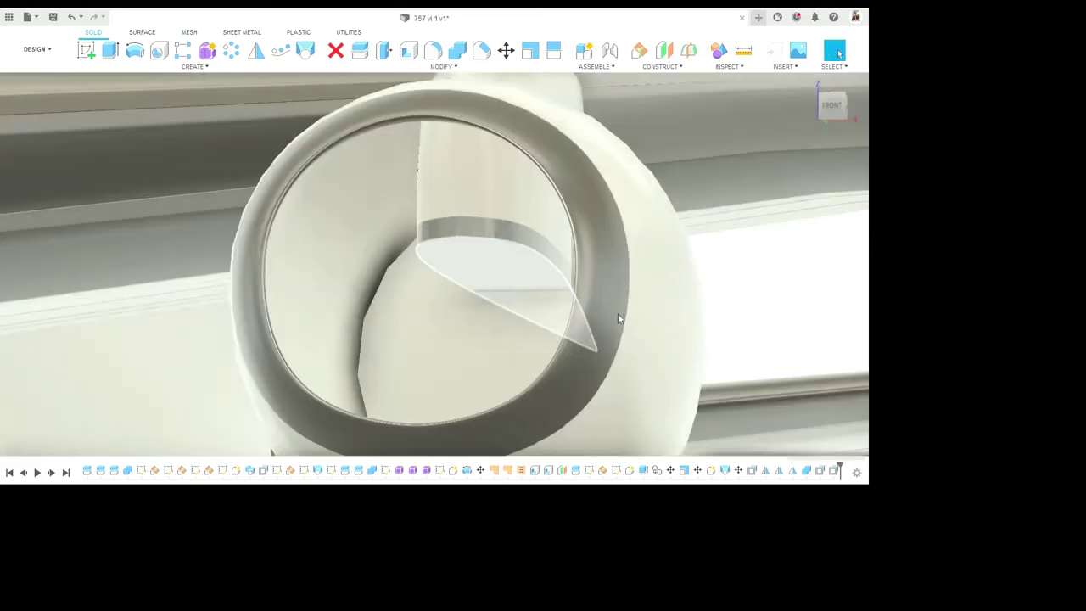
{"action": "left_click", "coordinate": [621, 319]}
{"action": "scroll", "coordinate": [1000, 375], "scroll_direction": "down", "scroll_amount": 5}
{"action": "left_click", "coordinate": [999, 375]}
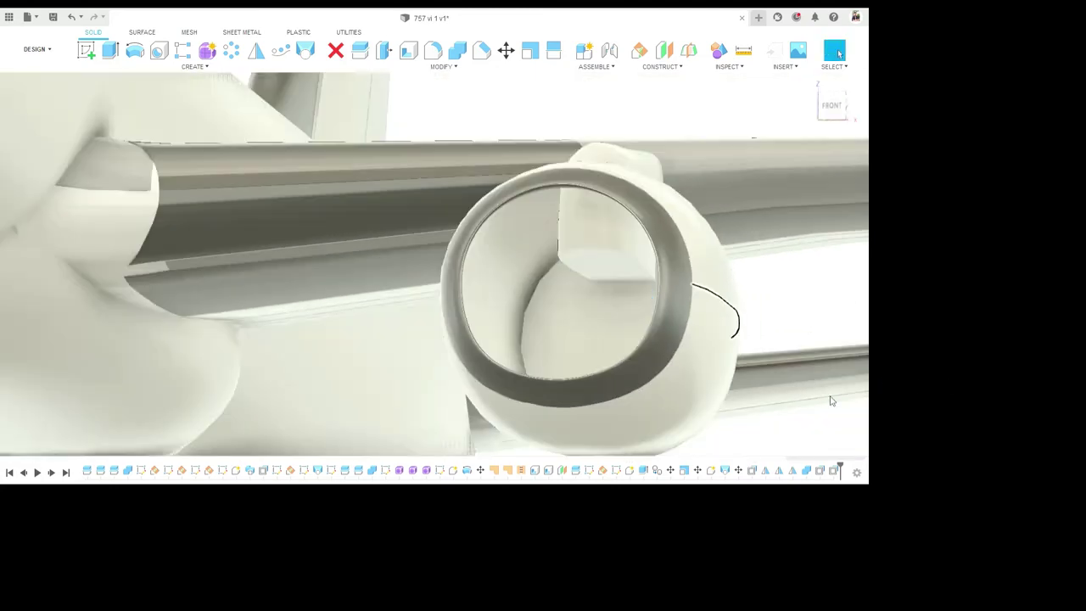
{"action": "scroll", "coordinate": [340, 402], "scroll_direction": "down", "scroll_amount": 4}
{"action": "middle_click_drag", "start_coordinate": [340, 402], "coordinate": [1079, 371]}
{"action": "scroll", "coordinate": [336, 357], "scroll_direction": "up", "scroll_amount": 1}
{"action": "scroll", "coordinate": [338, 357], "scroll_direction": "up", "scroll_amount": 1}
{"action": "scroll", "coordinate": [259, 381], "scroll_direction": "down", "scroll_amount": 8}
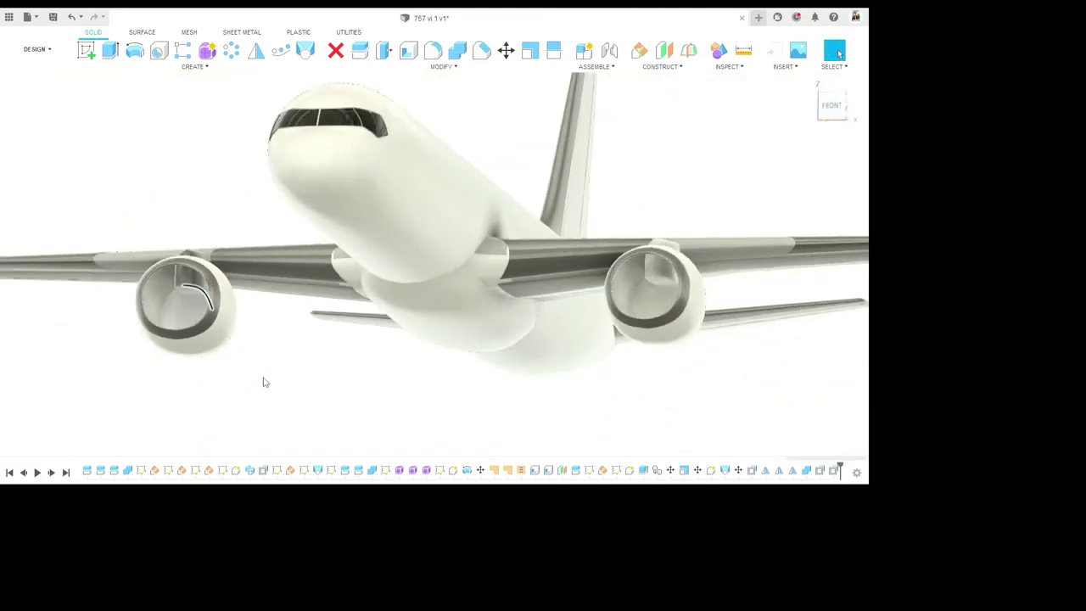
Step: Push the mirrored pylon's bottom face downward with Press Pull to extend it into the exhaust cone
{"action": "middle_click_drag", "start_coordinate": [262, 381], "coordinate": [620, 315], "text": "shift"}
{"action": "scroll", "coordinate": [621, 314], "scroll_direction": "up", "scroll_amount": 5}
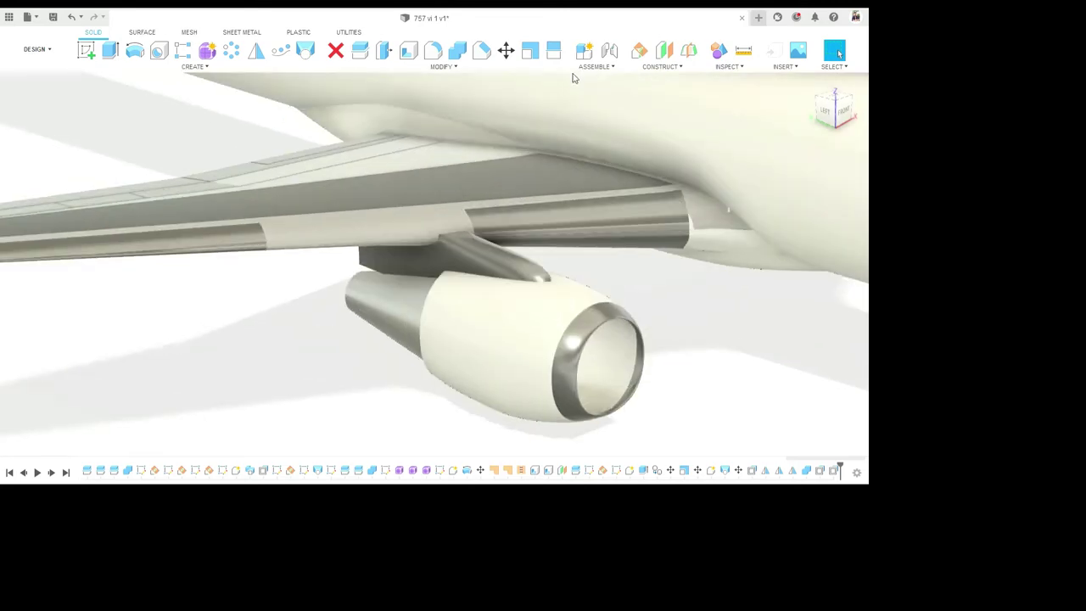
{"action": "scroll", "coordinate": [451, 251], "scroll_direction": "up", "scroll_amount": 5}
{"action": "middle_click_drag", "start_coordinate": [543, 371], "coordinate": [538, 413], "text": "shift"}
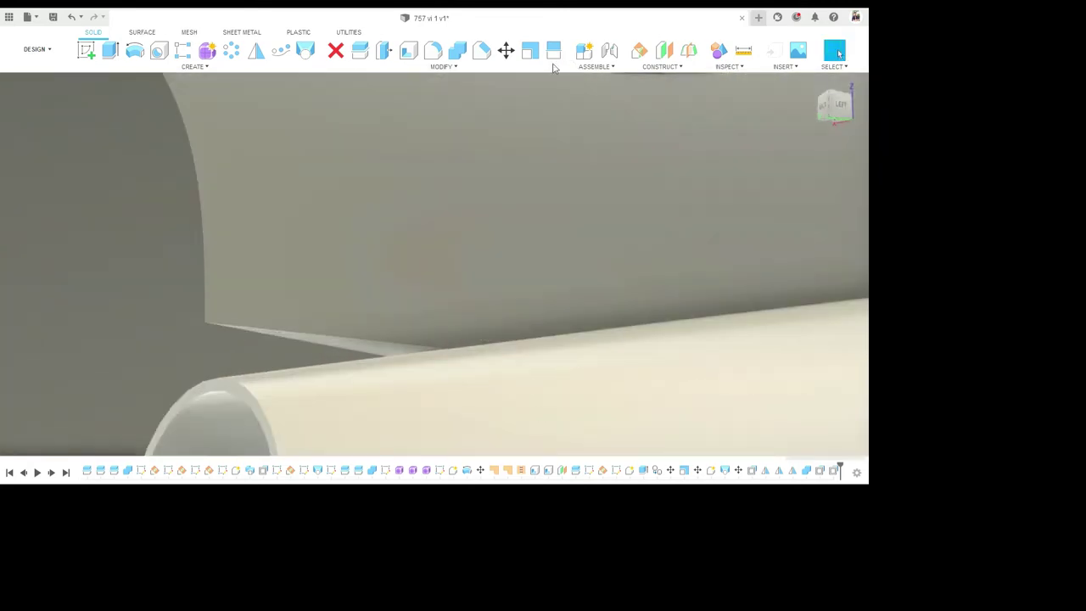
{"action": "key", "text": "q"}
{"action": "left_click", "coordinate": [458, 438]}
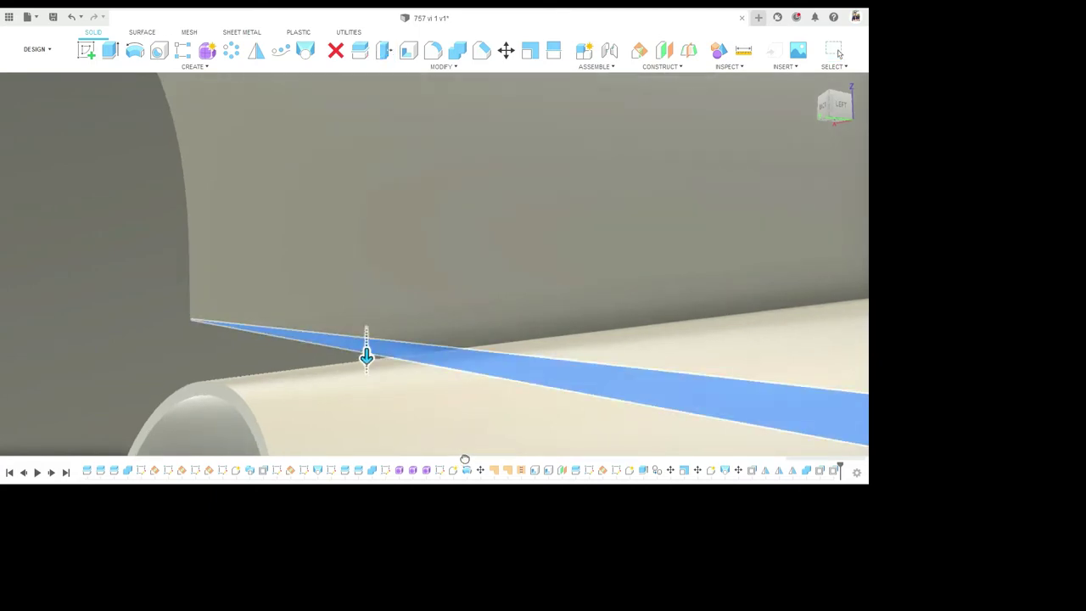
{"action": "left_click_drag", "start_coordinate": [463, 455], "coordinate": [474, 450]}
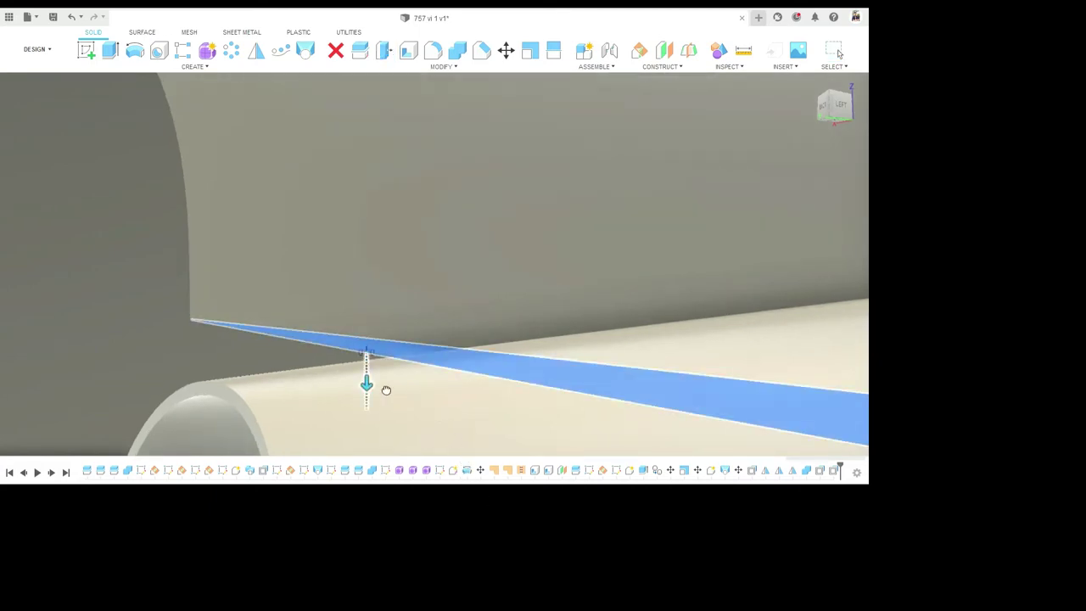
{"action": "left_click_drag", "start_coordinate": [325, 490], "coordinate": [329, 572]}
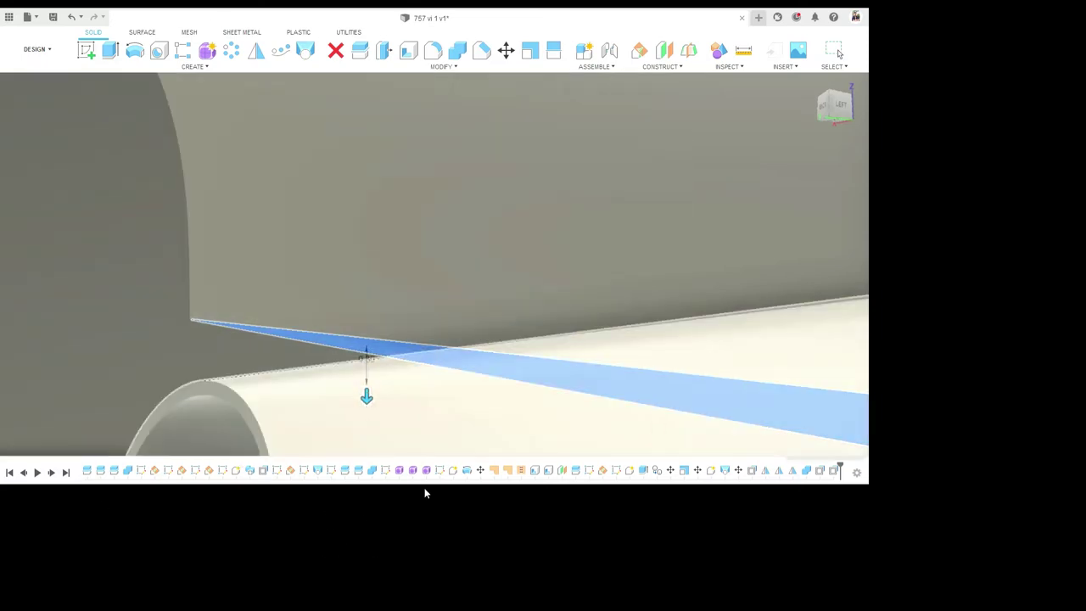
{"action": "key", "text": "Return"}
{"action": "scroll", "coordinate": [373, 381], "scroll_direction": "down", "scroll_amount": 12}
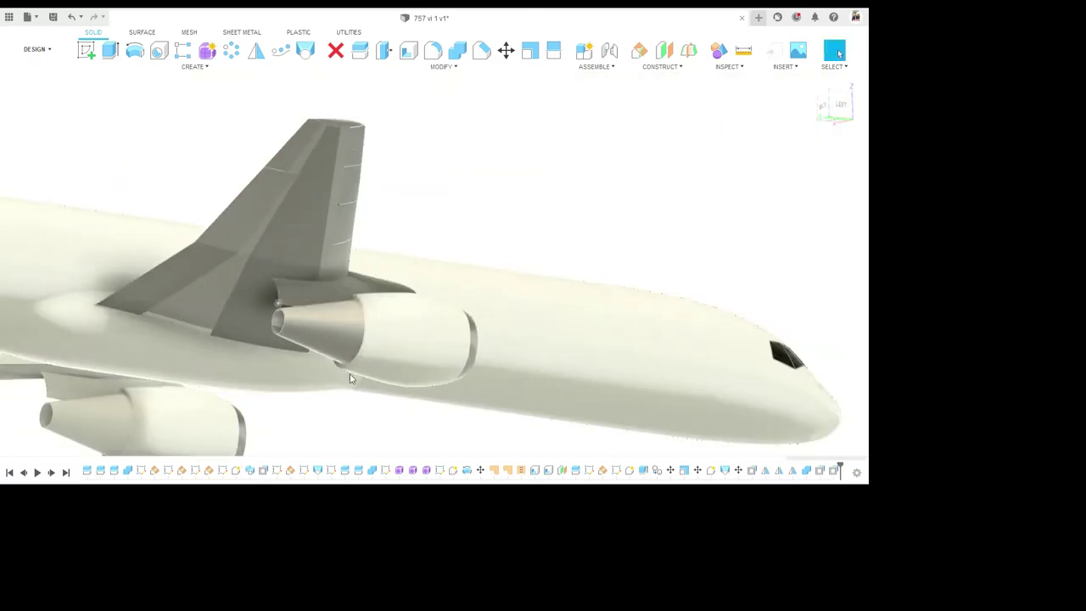
Step: Combine the mirrored engine's pylon, exhaust cone and nacelle with the airframe body
{"action": "middle_click_drag", "start_coordinate": [351, 376], "coordinate": [320, 393], "text": "shift"}
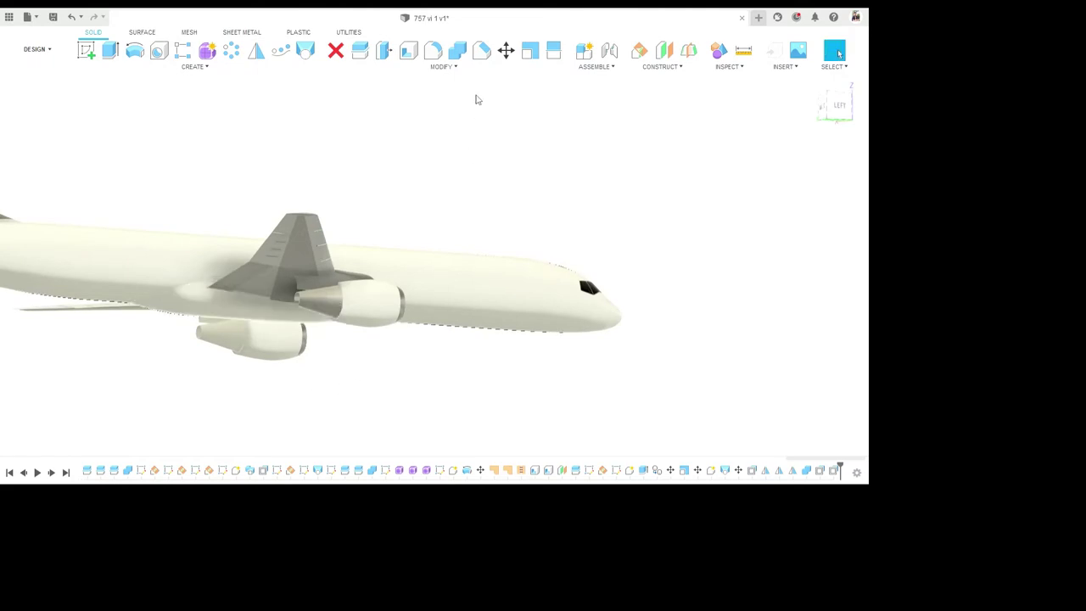
{"action": "left_click", "coordinate": [458, 52]}
{"action": "middle_click_drag", "start_coordinate": [468, 146], "coordinate": [593, 203], "text": "shift"}
{"action": "scroll", "coordinate": [525, 245], "scroll_direction": "up", "scroll_amount": 7}
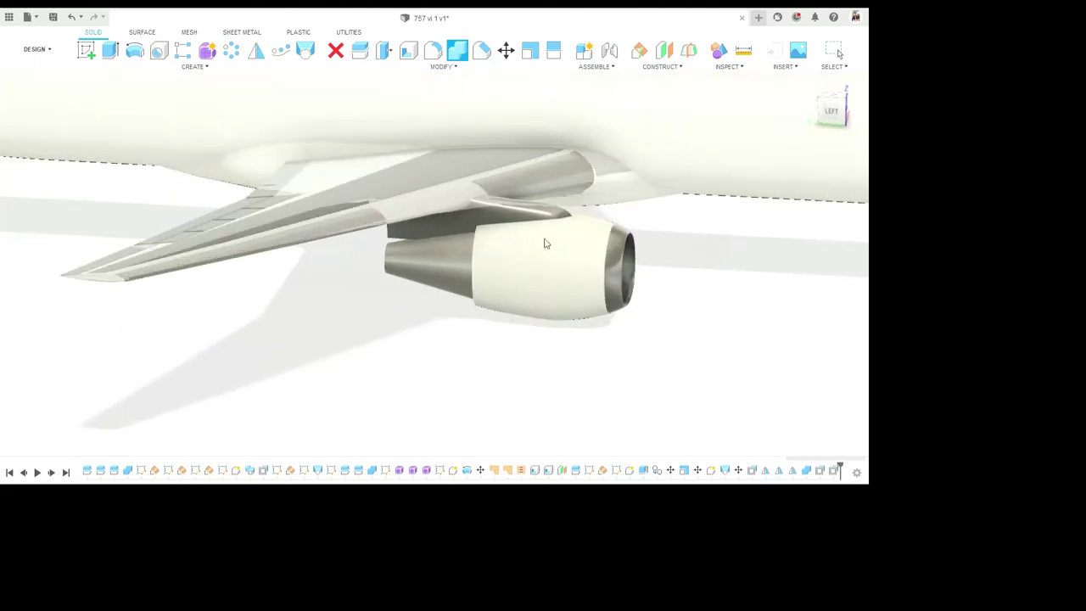
{"action": "left_click", "coordinate": [587, 174]}
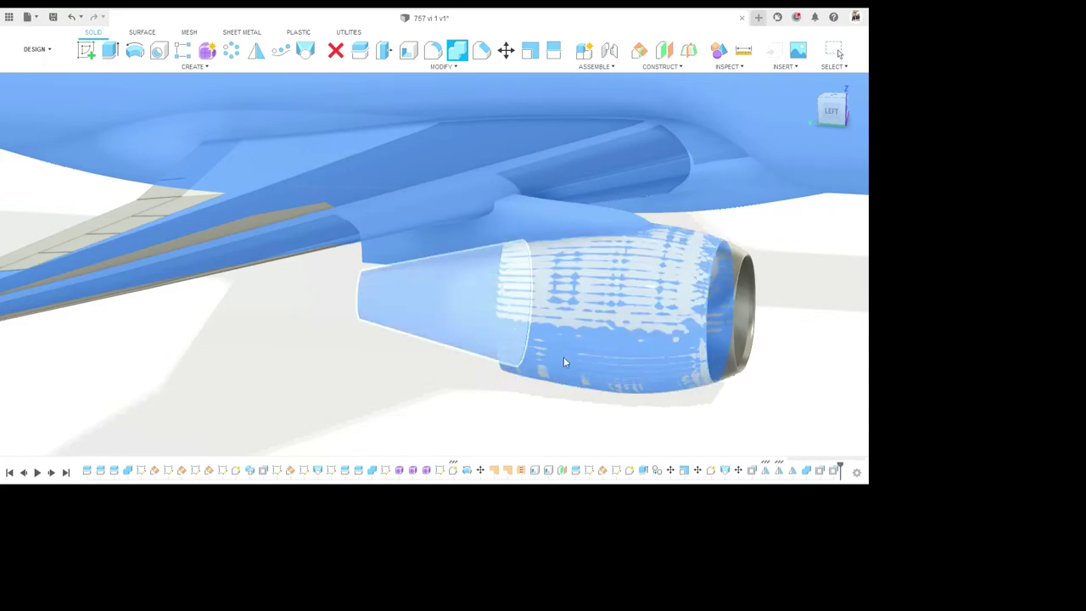
{"action": "key", "text": "Return"}
{"action": "scroll", "coordinate": [625, 315], "scroll_direction": "down", "scroll_amount": 6}
{"action": "middle_click_drag", "start_coordinate": [626, 315], "coordinate": [381, 293]}
{"action": "scroll", "coordinate": [547, 254], "scroll_direction": "up", "scroll_amount": 6}
{"action": "middle_click_drag", "start_coordinate": [715, 221], "coordinate": [603, 310]}
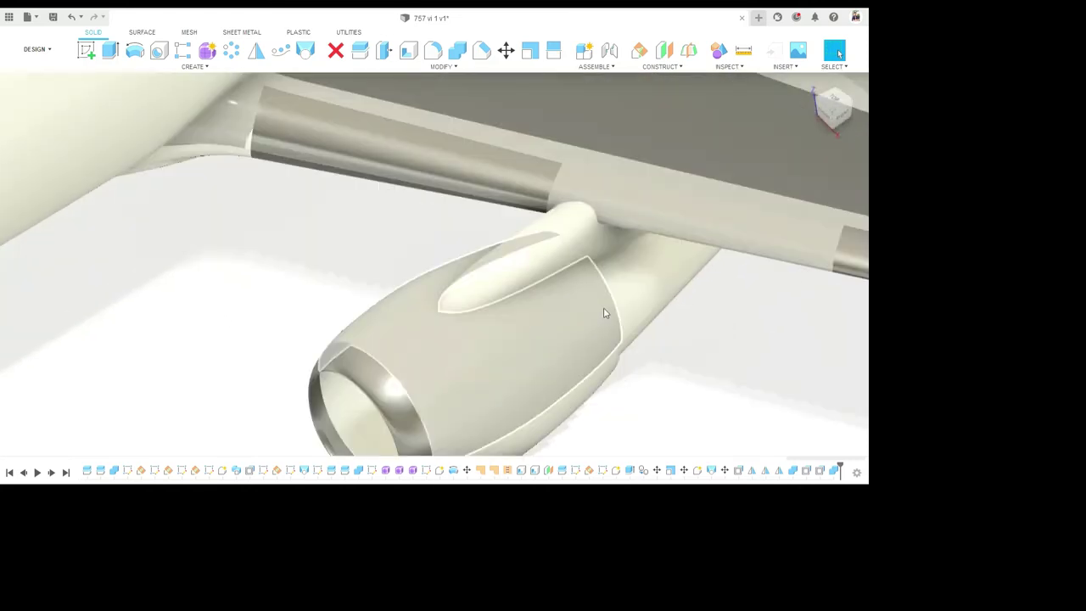
Step: Fillet the curved edges where the first engine's pylon meets the top of the nacelle
{"action": "scroll", "coordinate": [605, 313], "scroll_direction": "up", "scroll_amount": 3}
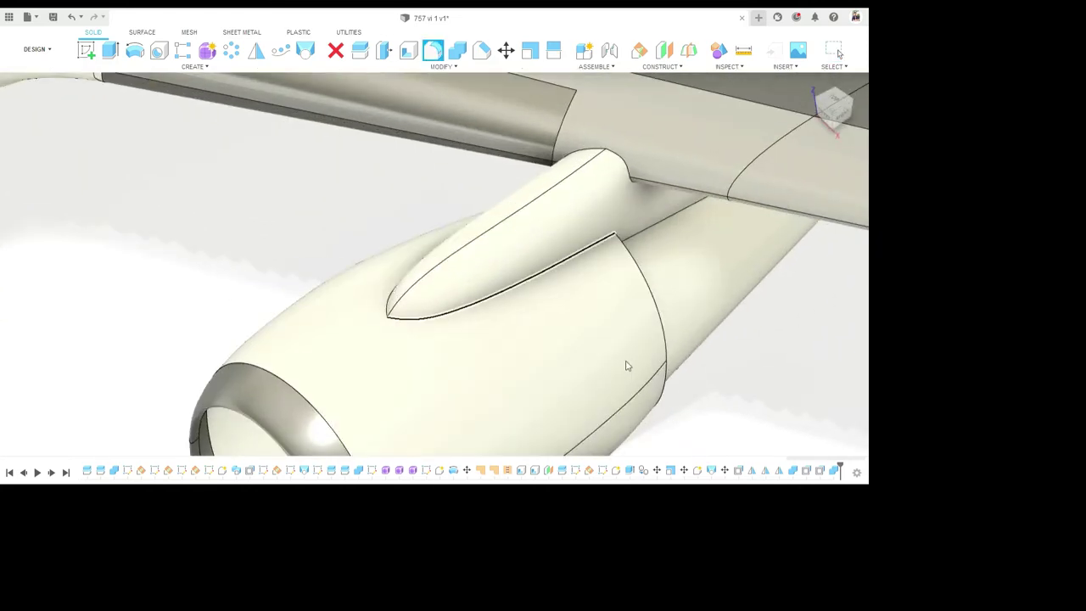
{"action": "left_click", "coordinate": [627, 364]}
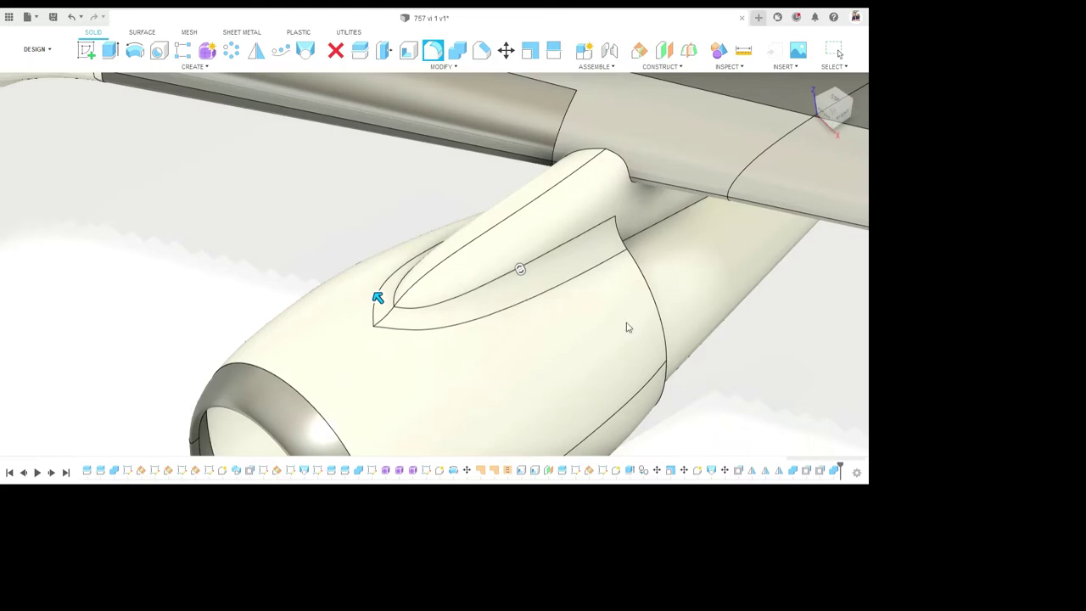
{"action": "key", "text": "Return"}
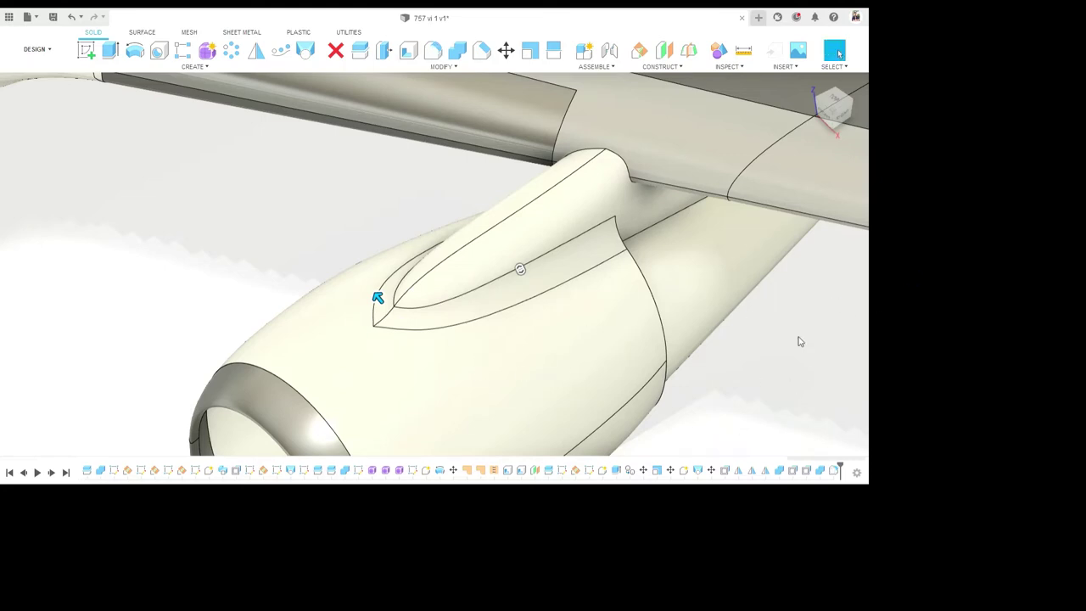
Step: Fillet the rear lower edges where the same engine's pylon meets the exhaust cone, on both sides
{"action": "middle_click_drag", "start_coordinate": [752, 327], "coordinate": [629, 345]}
{"action": "key", "text": "f"}
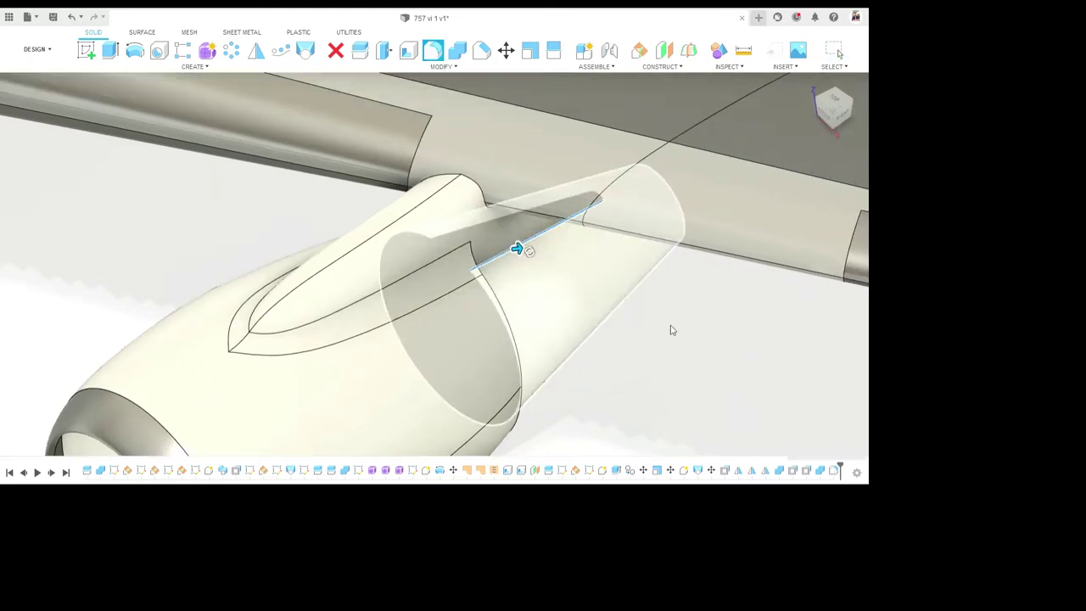
{"action": "middle_click_drag", "start_coordinate": [673, 329], "coordinate": [560, 281], "text": "shift"}
{"action": "scroll", "coordinate": [682, 286], "scroll_direction": "up", "scroll_amount": 5}
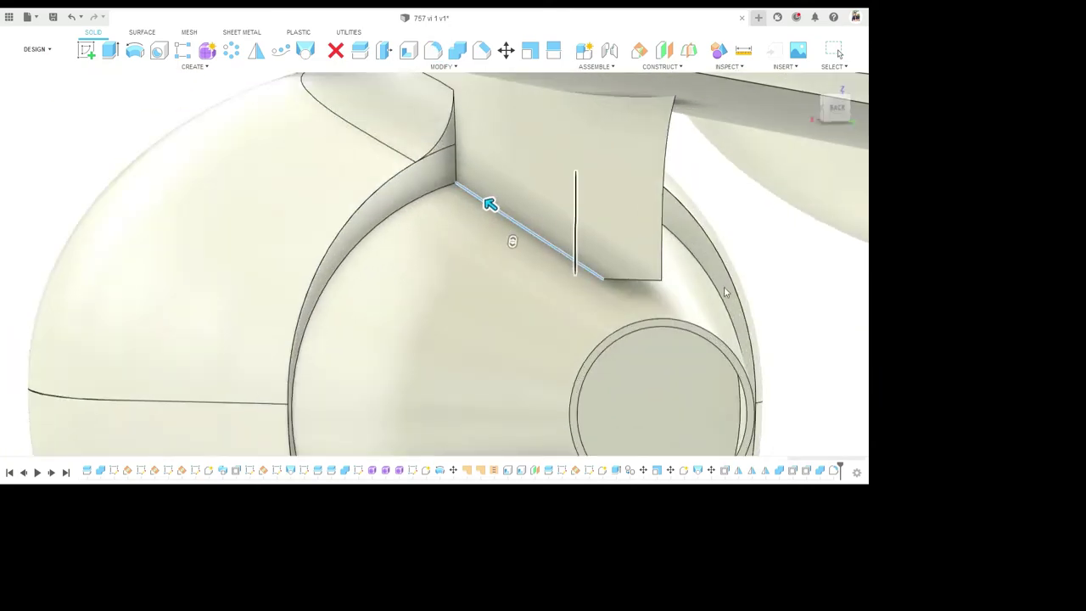
{"action": "scroll", "coordinate": [732, 292], "scroll_direction": "up", "scroll_amount": 2}
{"action": "middle_click_drag", "start_coordinate": [684, 272], "coordinate": [466, 337]}
{"action": "middle_click_drag", "start_coordinate": [577, 336], "coordinate": [432, 330], "text": "shift"}
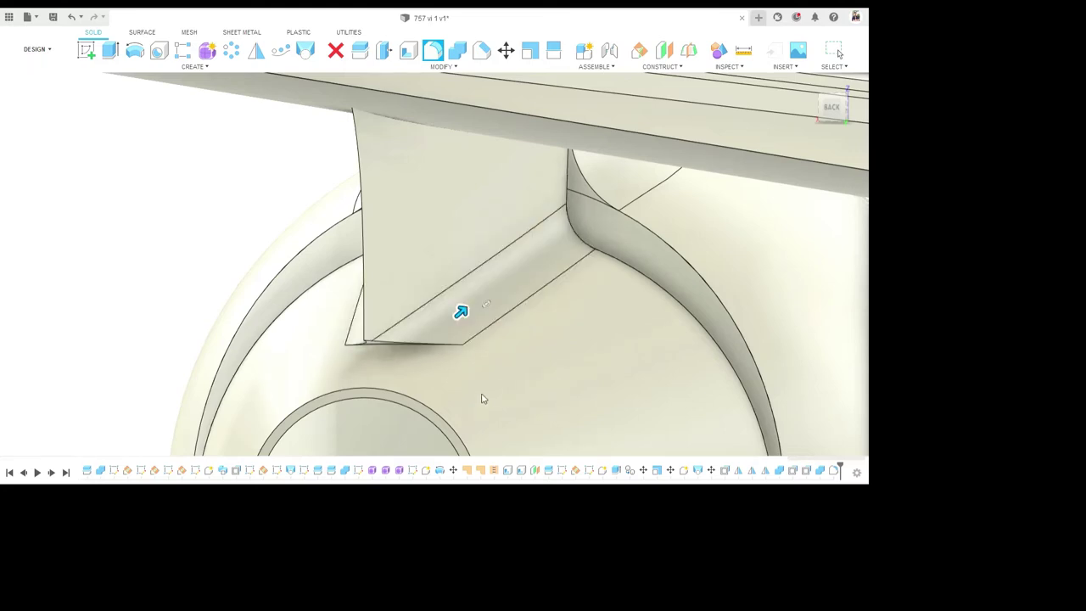
{"action": "key", "text": "Return"}
Step: Fillet both edges between the opposite engine's pylon and exhaust cone with a radius of 5
{"action": "scroll", "coordinate": [422, 344], "scroll_direction": "down", "scroll_amount": 8}
{"action": "middle_click_drag", "start_coordinate": [779, 345], "coordinate": [424, 369]}
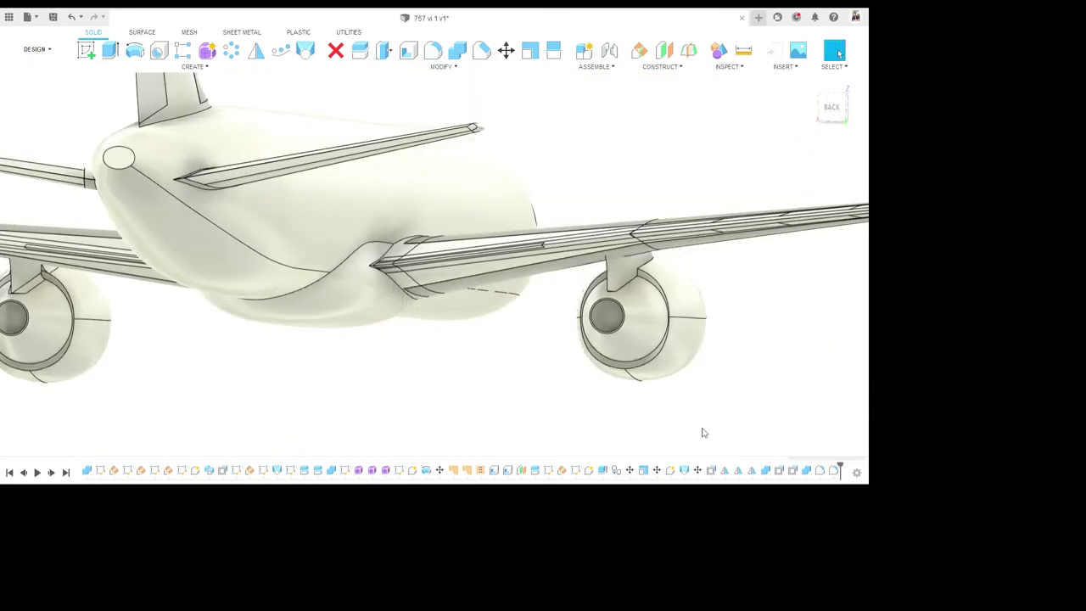
{"action": "scroll", "coordinate": [682, 301], "scroll_direction": "up", "scroll_amount": 6}
{"action": "key", "text": "f"}
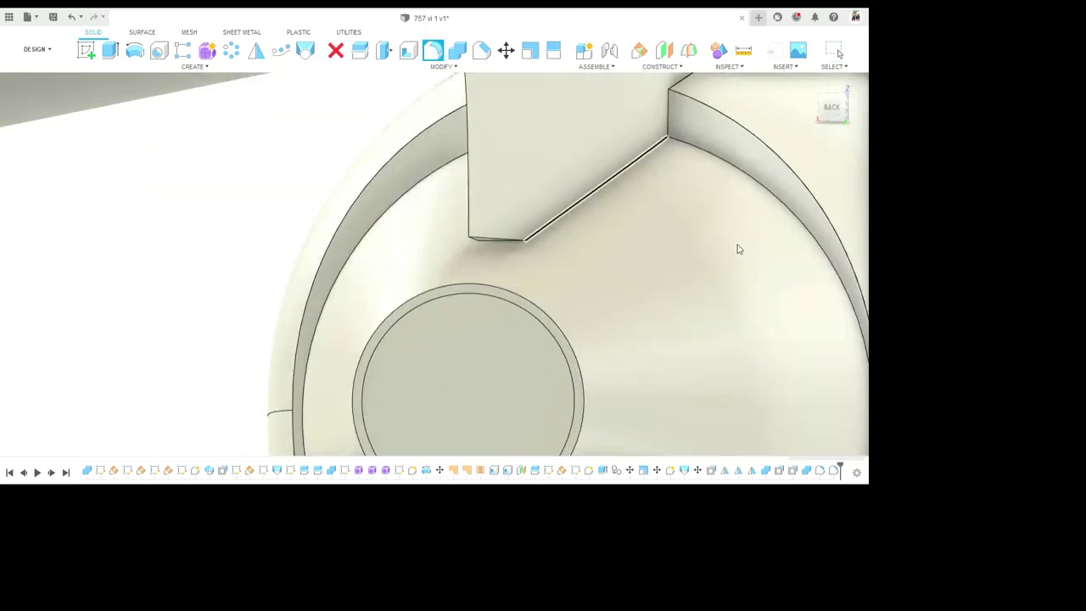
{"action": "middle_click_drag", "start_coordinate": [547, 259], "coordinate": [636, 244], "text": "shift"}
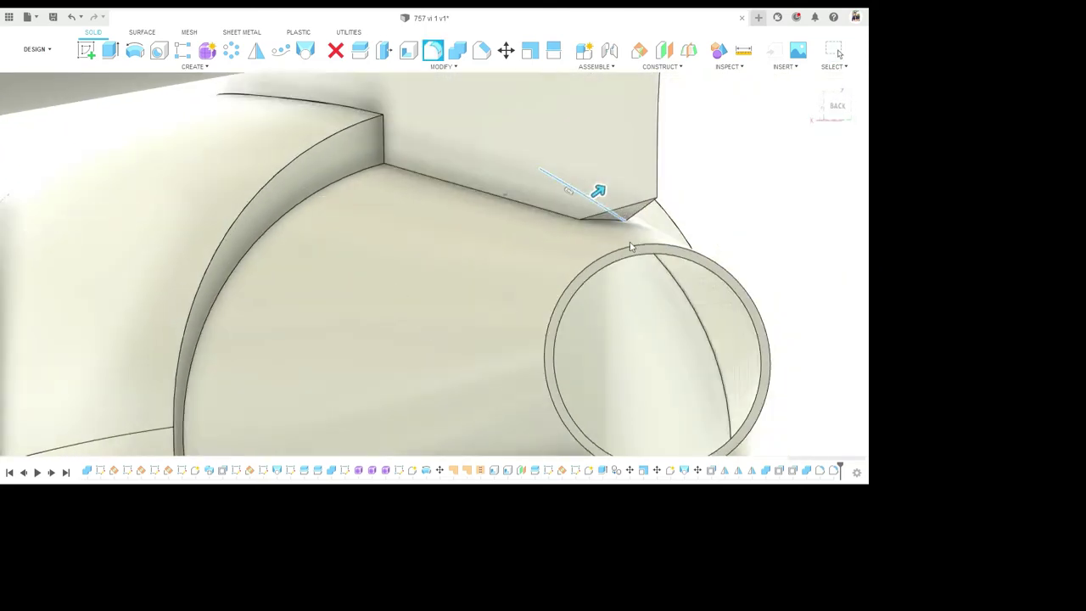
{"action": "key", "text": "Return"}
{"action": "key", "text": "f"}
{"action": "middle_click_drag", "start_coordinate": [662, 294], "coordinate": [670, 257], "text": "shift"}
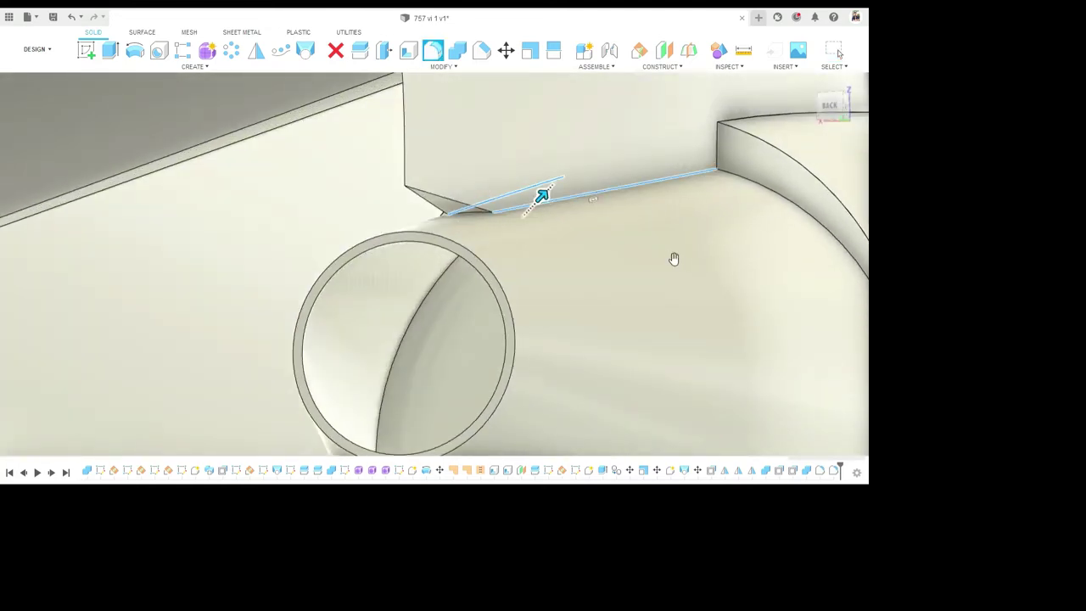
{"action": "type", "text": "5"}
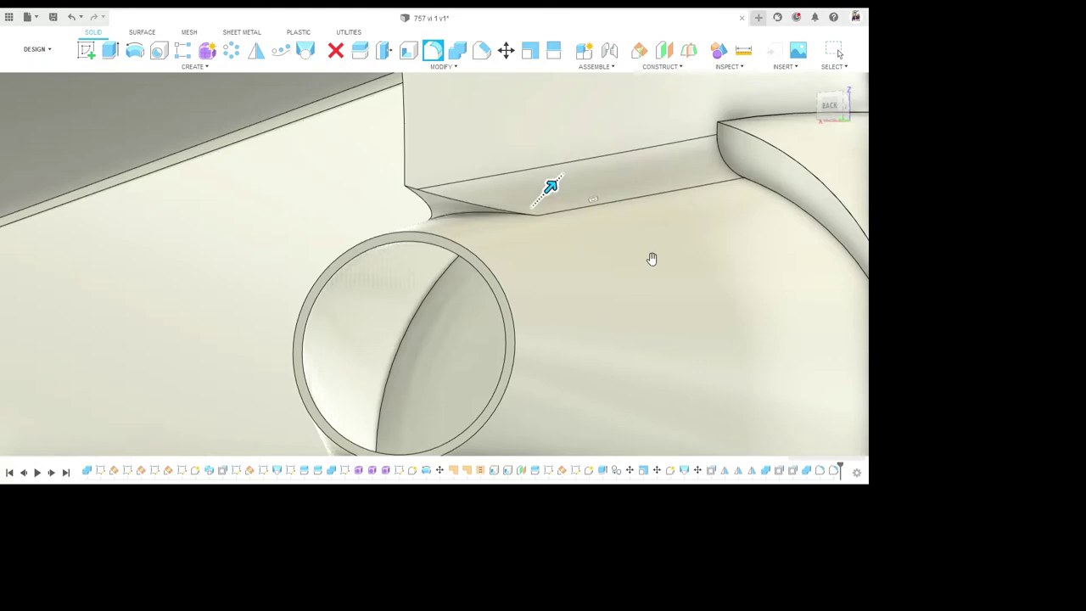
{"action": "key", "text": "Escape"}
Step: Try to fillet the curved edges where the opposite engine's pylon meets the top of the nacelle
{"action": "middle_click_drag", "start_coordinate": [651, 259], "coordinate": [672, 274], "text": "shift"}
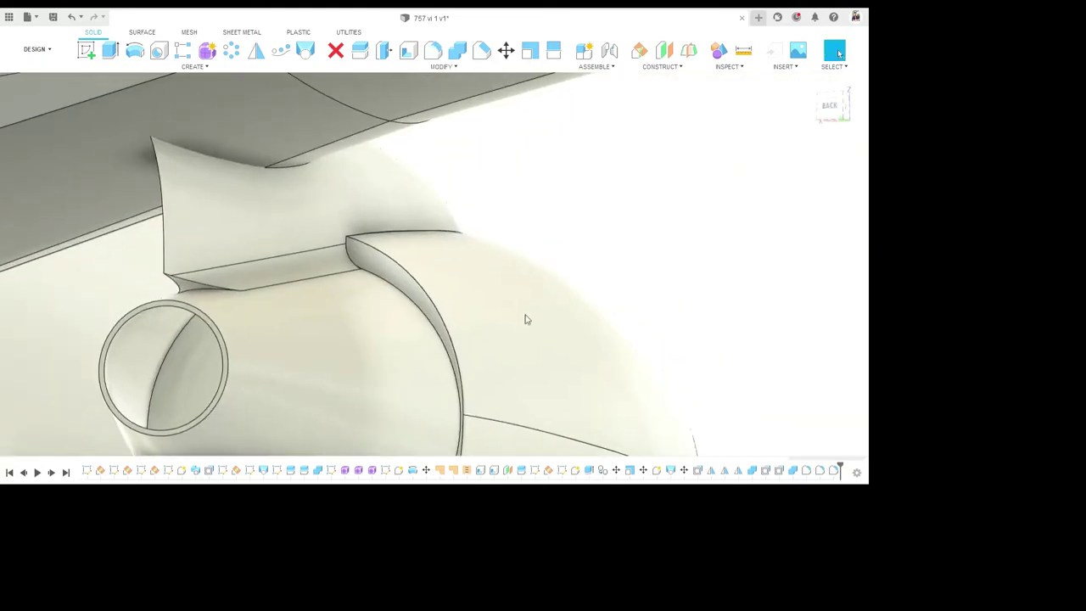
{"action": "key", "text": "f"}
{"action": "mouse_move", "coordinate": [439, 298]}
{"action": "middle_mouse_down", "text": "shift"}
{"action": "mouse_move", "coordinate": [533, 226]}
{"action": "mouse_move", "coordinate": [280, 262]}
{"action": "middle_mouse_up", "text": "shift"}
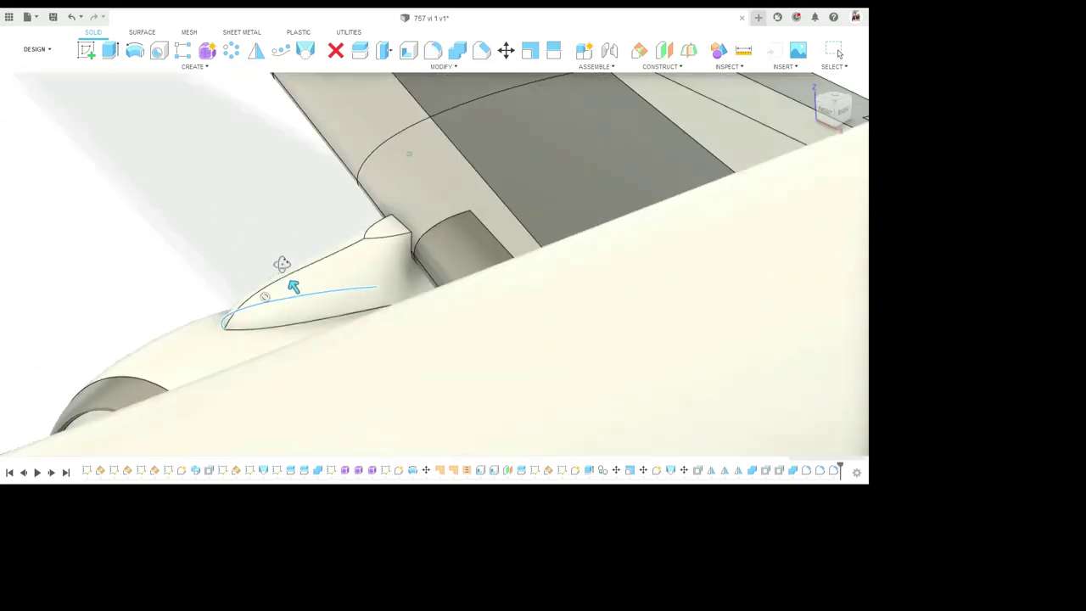
{"action": "left_click", "coordinate": [354, 412]}
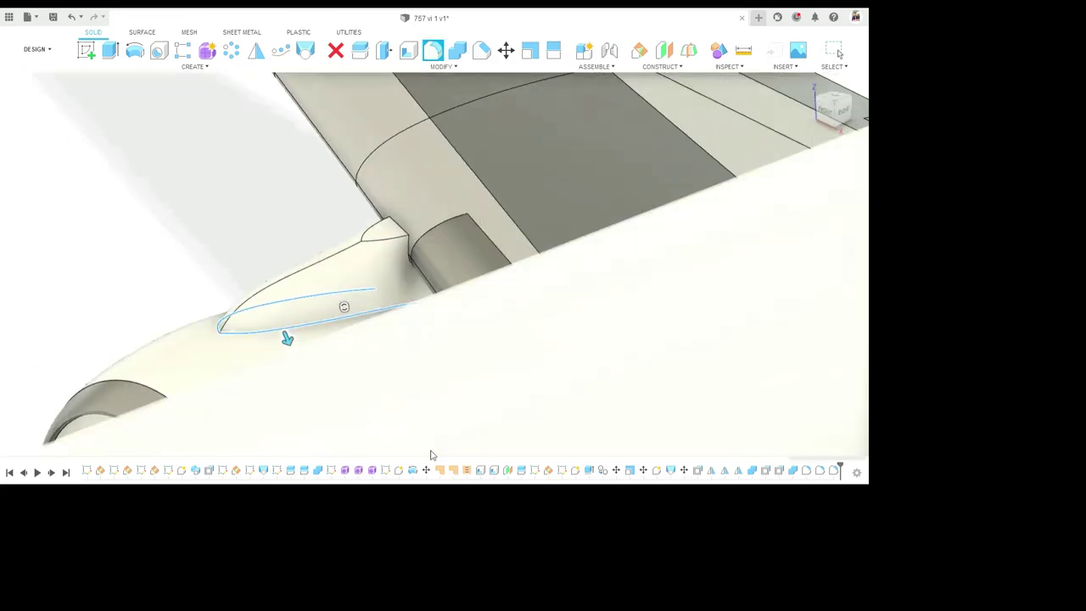
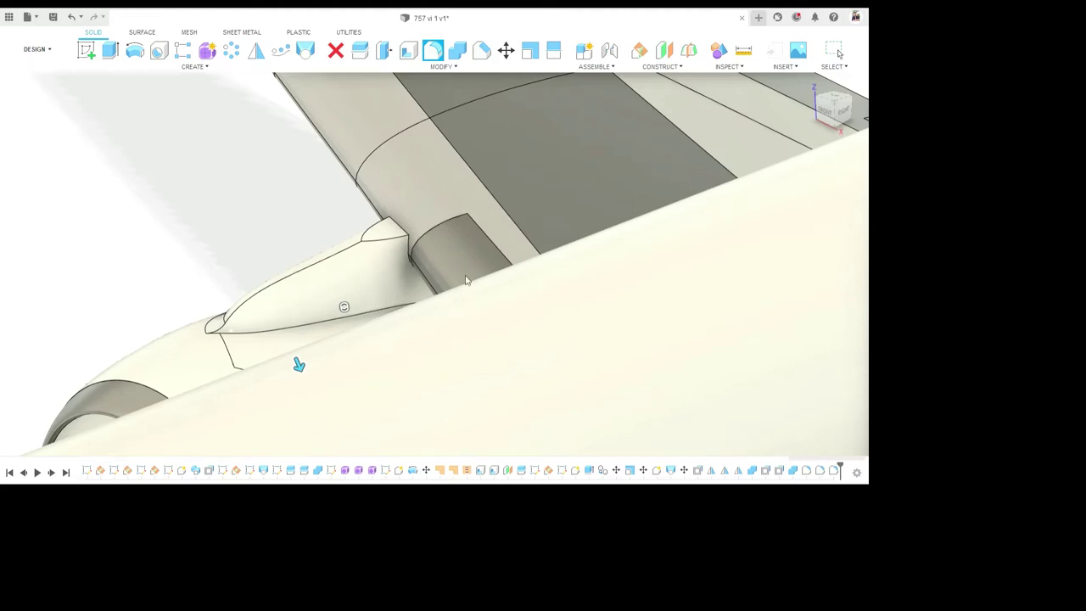
{"action": "key", "text": "Return"}
Step: Undo the last fillet and fillet the opposite engine's pylon-to-nacelle edges again
{"action": "middle_click_drag", "start_coordinate": [498, 262], "coordinate": [487, 186], "text": "shift"}
{"action": "scroll", "coordinate": [509, 211], "scroll_direction": "down", "scroll_amount": 8}
{"action": "scroll", "coordinate": [475, 336], "scroll_direction": "up", "scroll_amount": 6}
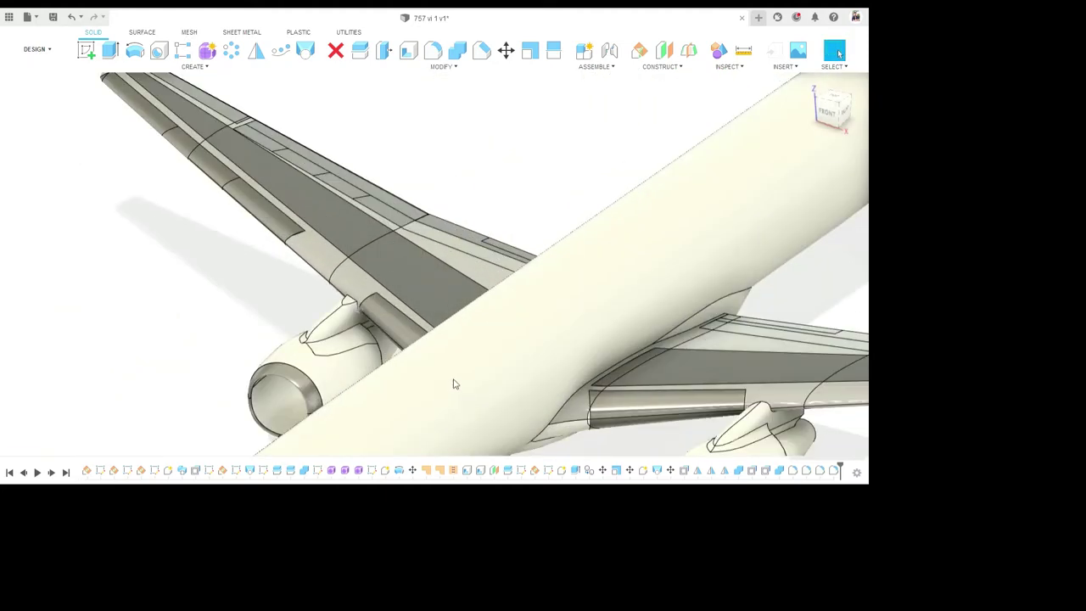
{"action": "middle_click_drag", "start_coordinate": [467, 383], "coordinate": [569, 356], "text": "shift"}
{"action": "scroll", "coordinate": [396, 315], "scroll_direction": "up", "scroll_amount": 6}
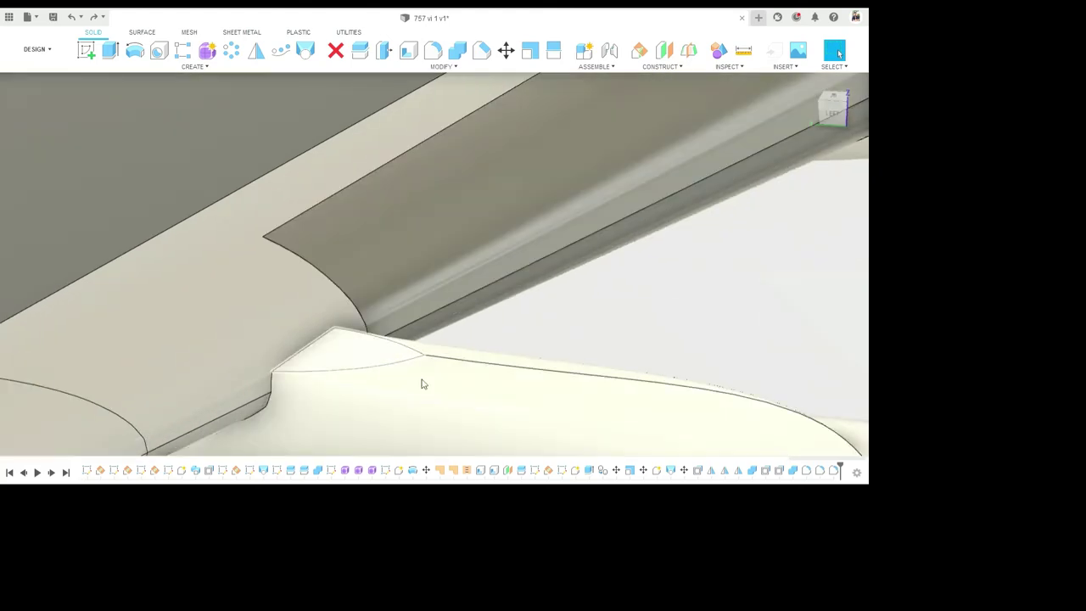
{"action": "scroll", "coordinate": [348, 305], "scroll_direction": "down", "scroll_amount": 4}
{"action": "scroll", "coordinate": [528, 438], "scroll_direction": "down", "scroll_amount": 6}
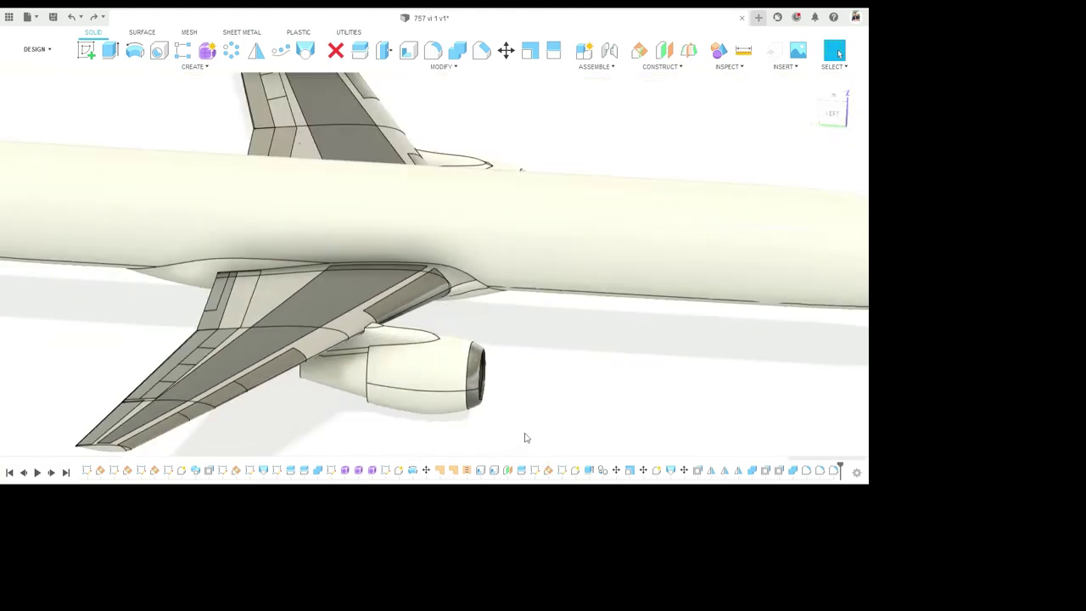
{"action": "key", "text": "f"}
{"action": "middle_click_drag", "start_coordinate": [559, 392], "coordinate": [550, 413], "text": "shift"}
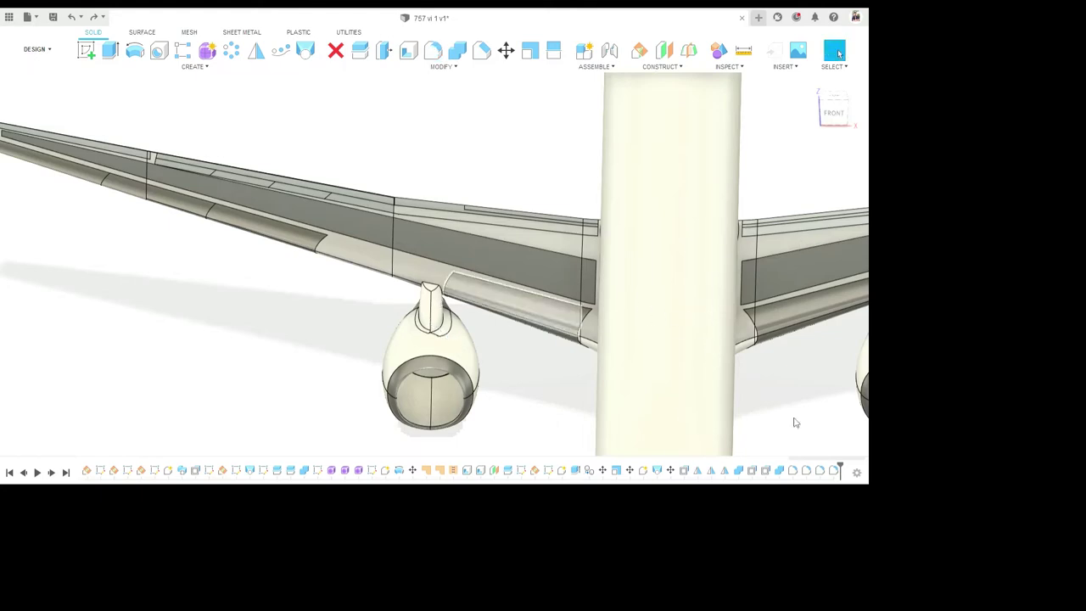
Step: Apply a silver metallic appearance to the exhaust cones of both engines
{"action": "middle_click_drag", "start_coordinate": [899, 415], "coordinate": [813, 252], "text": "shift"}
{"action": "middle_click_drag", "start_coordinate": [742, 303], "coordinate": [787, 329], "text": "shift"}
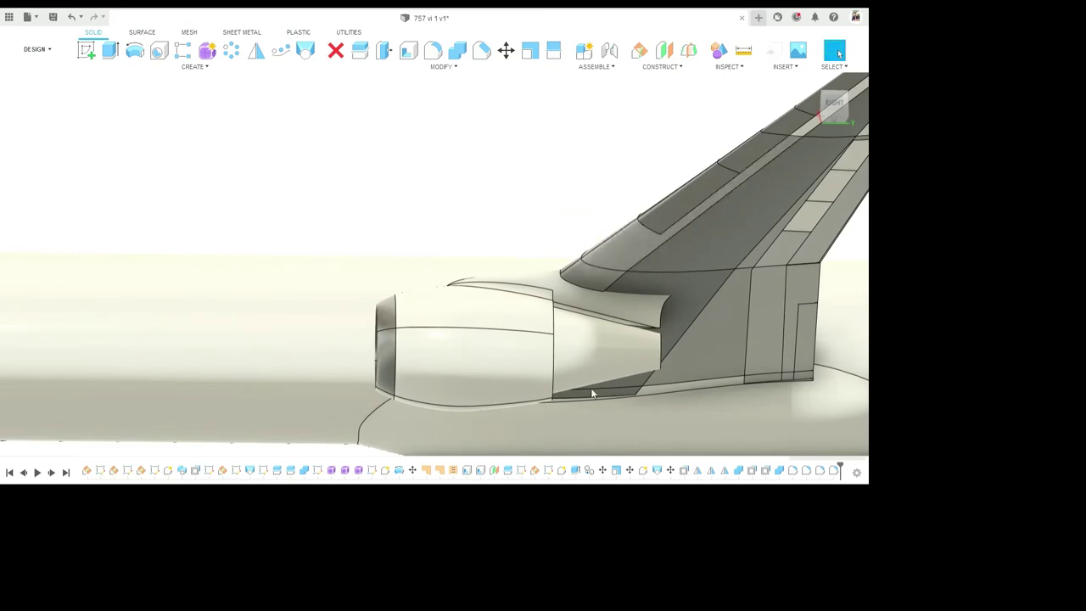
{"action": "middle_click_drag", "start_coordinate": [855, 311], "coordinate": [722, 416], "text": "shift"}
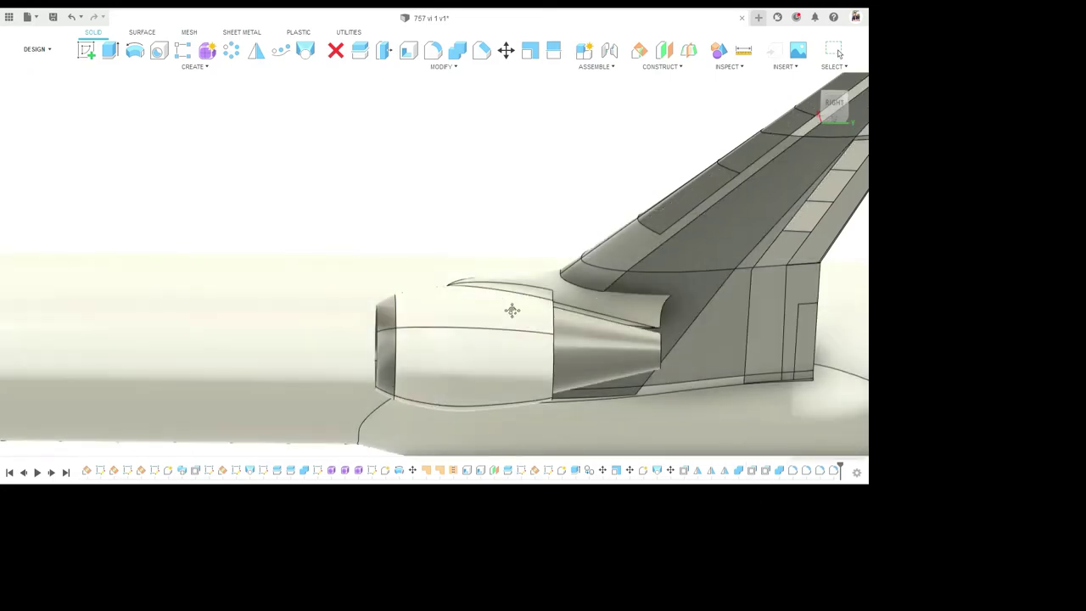
{"action": "scroll", "coordinate": [511, 310], "scroll_direction": "down", "scroll_amount": 3}
{"action": "middle_click_drag", "start_coordinate": [523, 264], "coordinate": [558, 308], "text": "shift"}
{"action": "scroll", "coordinate": [557, 308], "scroll_direction": "up", "scroll_amount": 5}
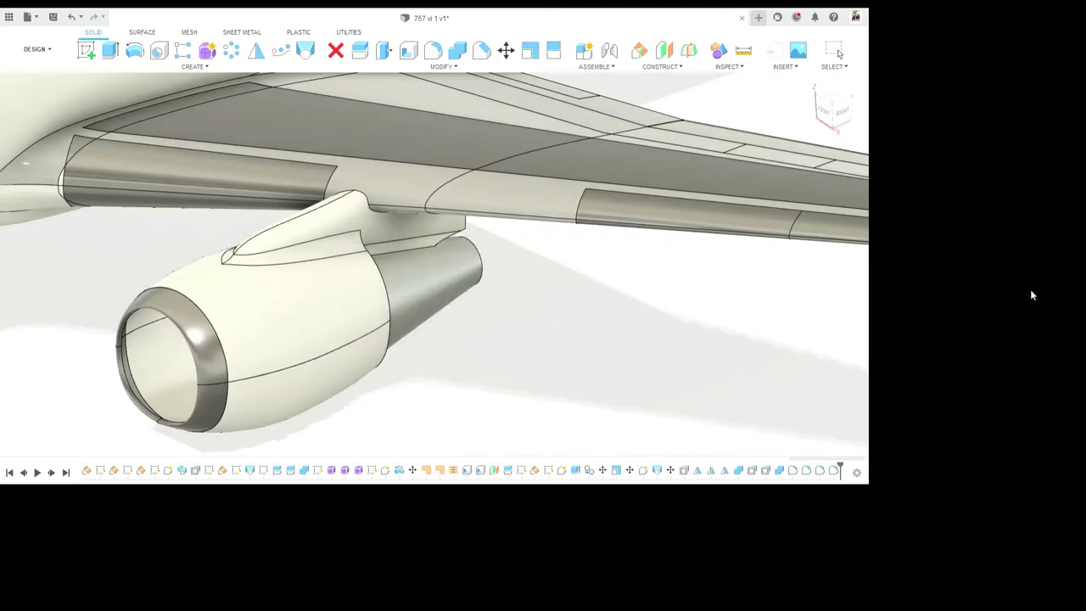
Step: Apply a grey metallic appearance to the pylon side faces on the first engine
{"action": "left_click_drag", "start_coordinate": [1030, 289], "coordinate": [523, 365]}
{"action": "scroll", "coordinate": [416, 311], "scroll_direction": "up", "scroll_amount": 5}
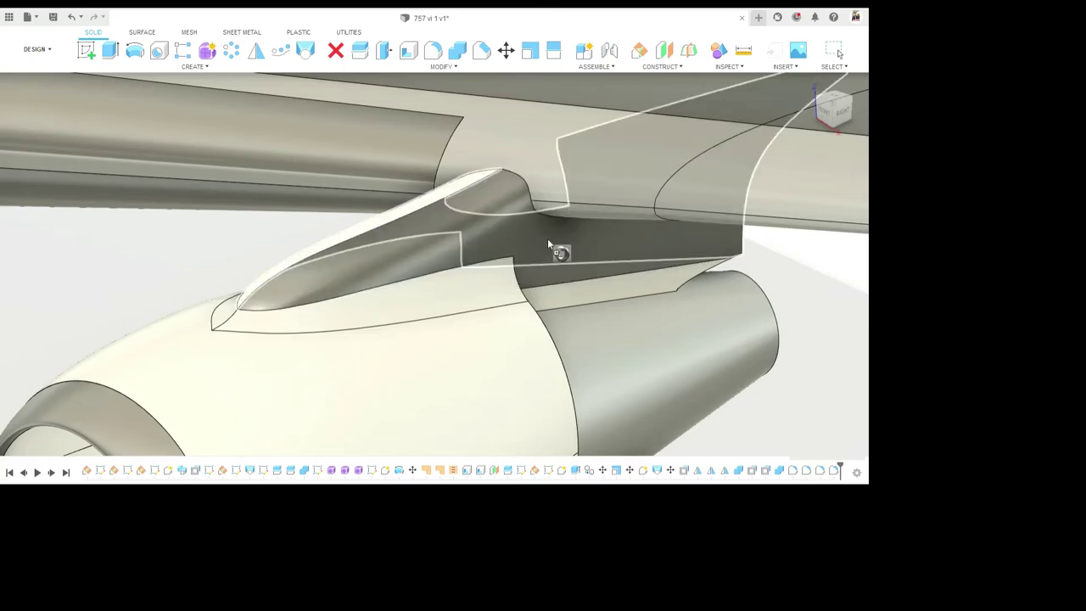
{"action": "left_click", "coordinate": [480, 347]}
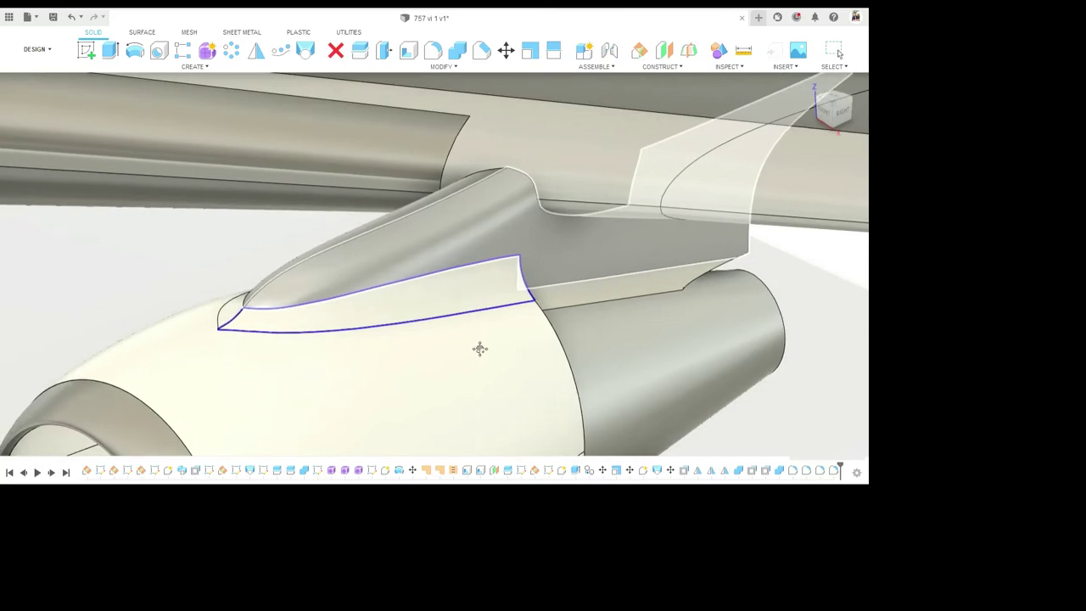
Step: Apply the grey metallic appearance to the first engine's pylon-to-nacelle fillets and a dark appearance to its rear pylon fillet
{"action": "middle_click_drag", "start_coordinate": [481, 347], "coordinate": [475, 429], "text": "shift"}
{"action": "left_click", "coordinate": [407, 351], "text": "shift"}
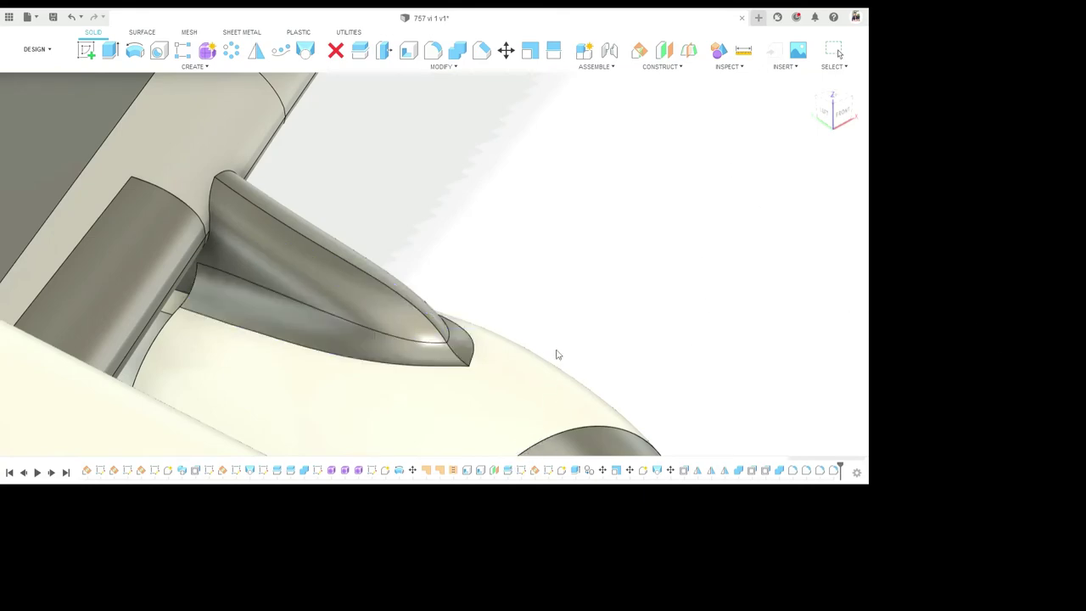
{"action": "middle_click_drag", "start_coordinate": [555, 357], "coordinate": [733, 323], "text": "shift"}
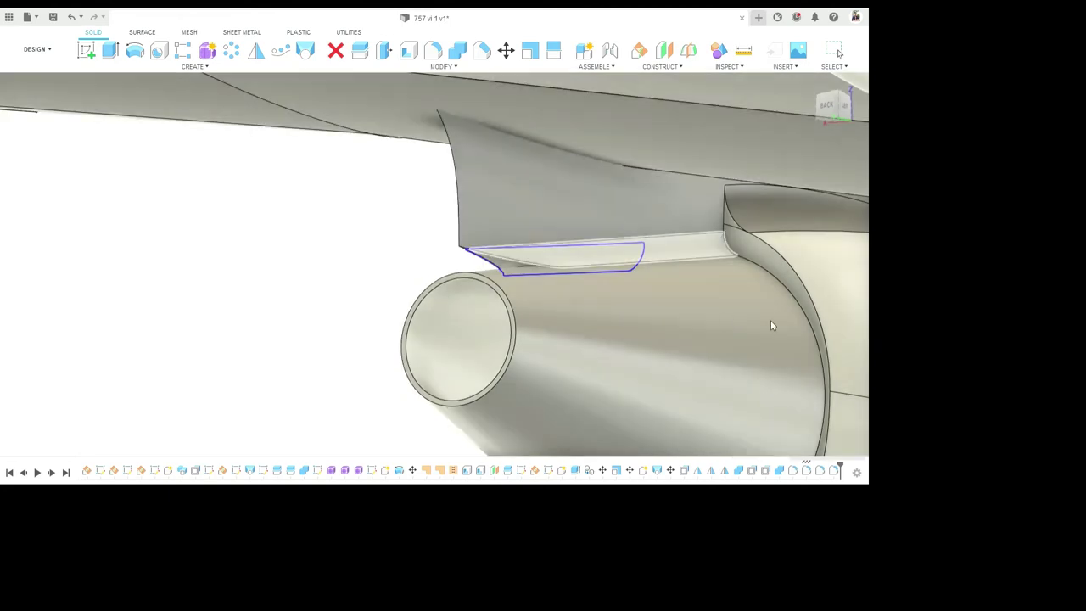
{"action": "scroll", "coordinate": [320, 316], "scroll_direction": "down", "scroll_amount": 8}
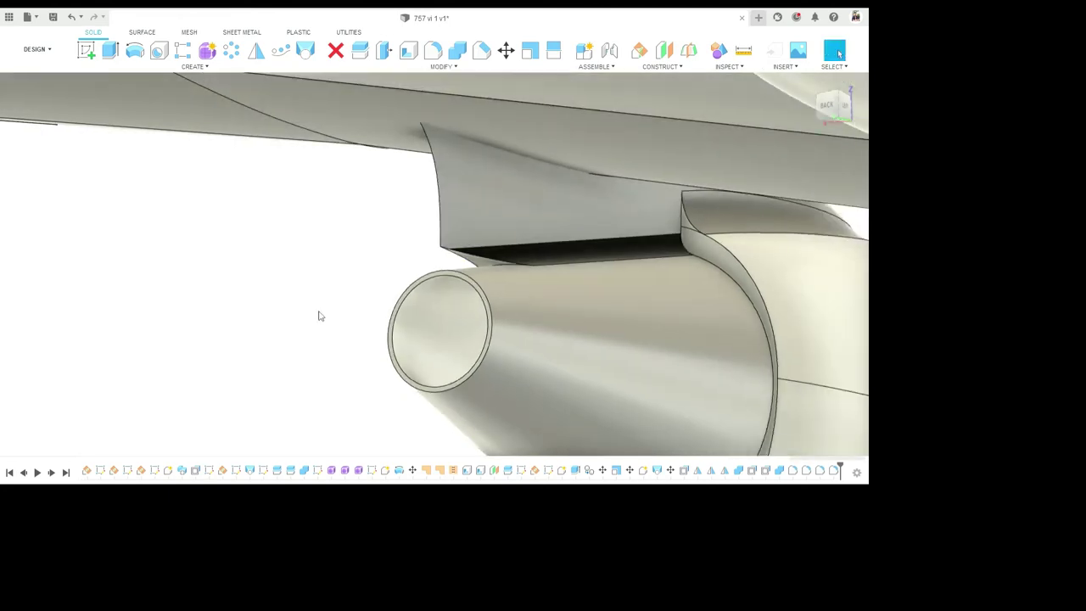
Step: Apply the grey metallic appearance to the opposite engine's pylon and the black appearance to its rear fillets
{"action": "middle_click_drag", "start_coordinate": [839, 347], "coordinate": [618, 374]}
{"action": "scroll", "coordinate": [817, 217], "scroll_direction": "up", "scroll_amount": 5}
{"action": "scroll", "coordinate": [637, 315], "scroll_direction": "up", "scroll_amount": 6}
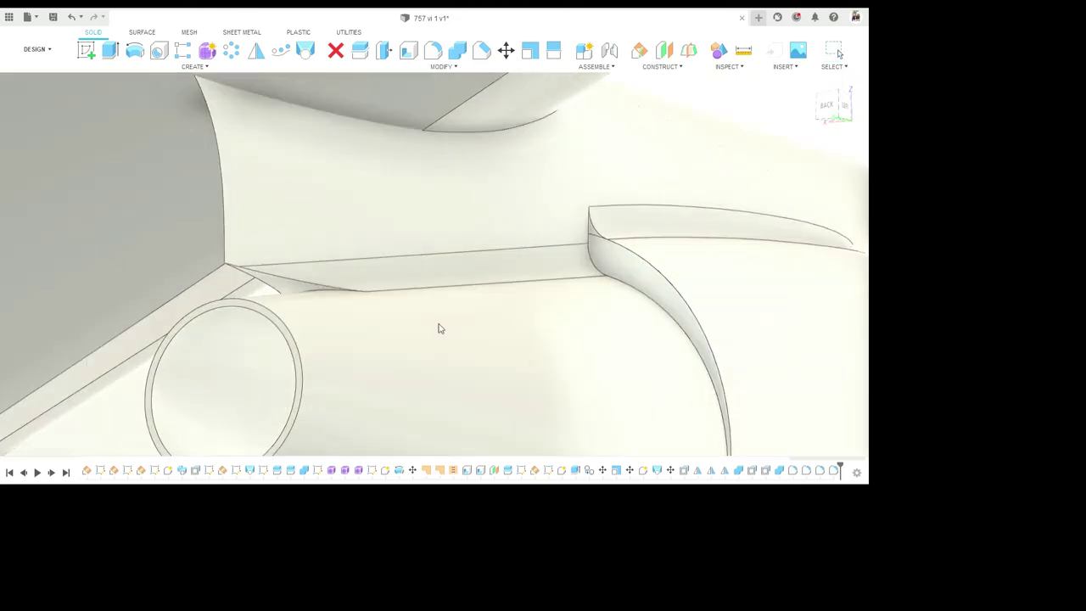
{"action": "middle_click_drag", "start_coordinate": [439, 328], "coordinate": [409, 281], "text": "shift"}
{"action": "left_click", "coordinate": [946, 230]}
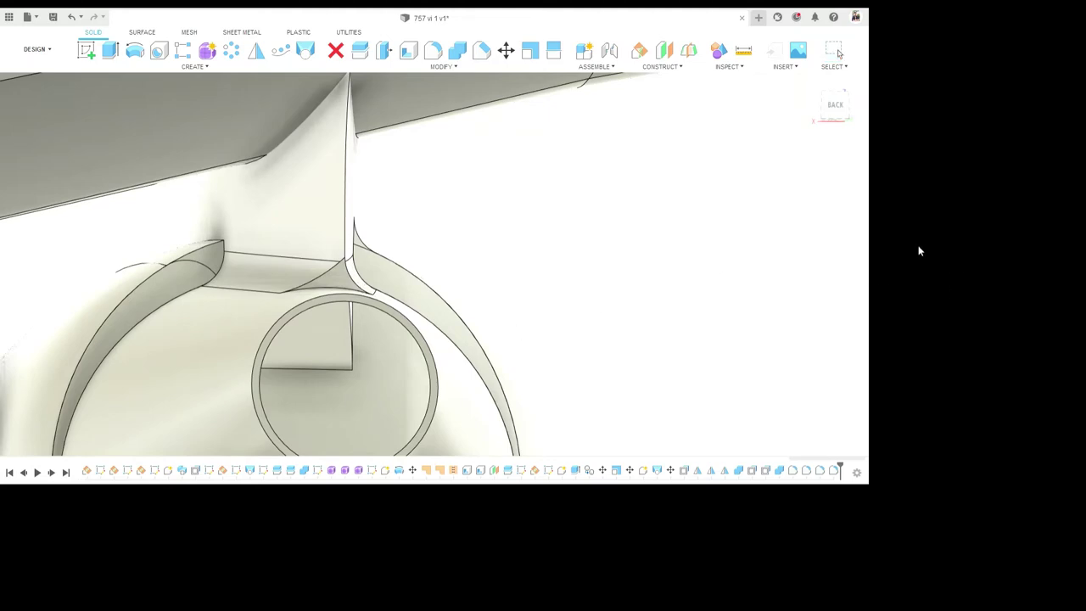
{"action": "scroll", "coordinate": [439, 272], "scroll_direction": "up", "scroll_amount": 2}
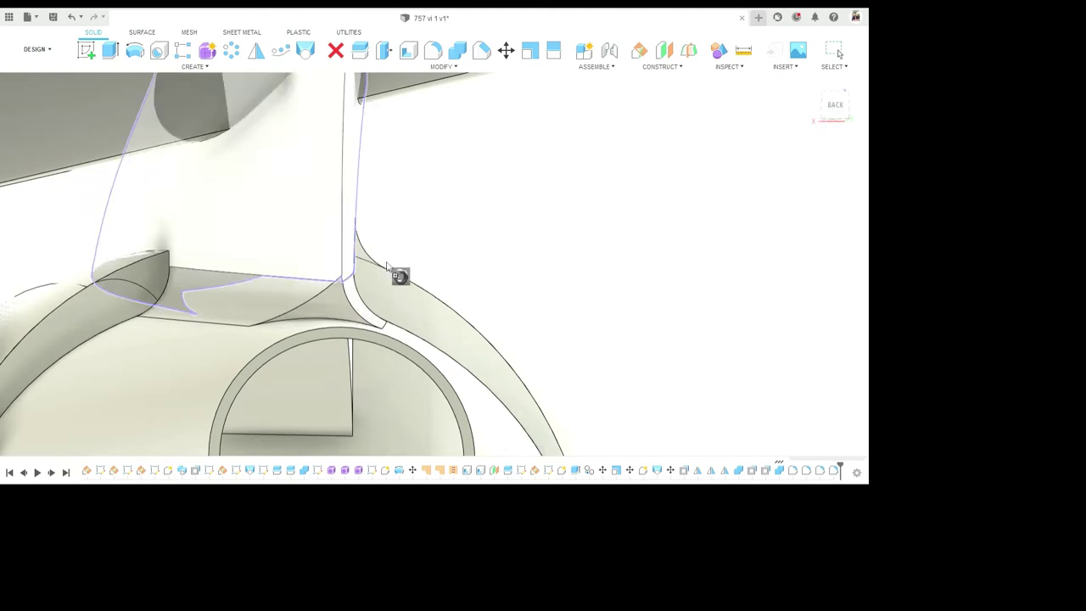
{"action": "scroll", "coordinate": [346, 374], "scroll_direction": "up", "scroll_amount": 2}
{"action": "left_click", "coordinate": [290, 299]}
{"action": "left_click", "coordinate": [416, 302], "text": "ctrl"}
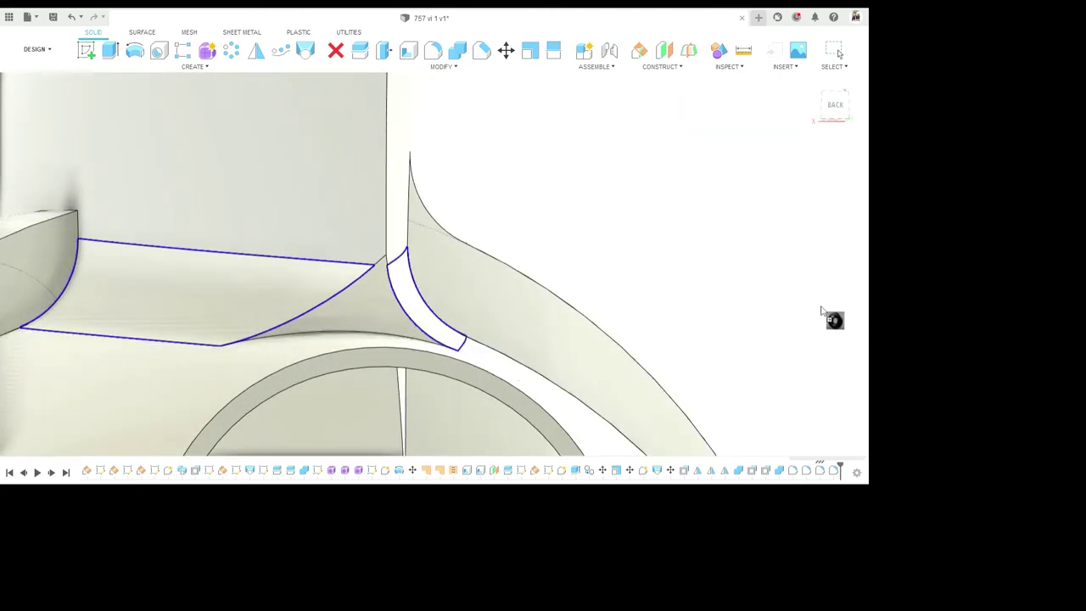
Step: Inspect the coloured pylons, nacelles and fillets of both engines from the front of the aircraft
{"action": "middle_click_drag", "start_coordinate": [453, 395], "coordinate": [561, 329], "text": "shift"}
{"action": "scroll", "coordinate": [450, 281], "scroll_direction": "down", "scroll_amount": 4}
{"action": "middle_click_drag", "start_coordinate": [450, 281], "coordinate": [577, 339], "text": "shift"}
{"action": "scroll", "coordinate": [174, 213], "scroll_direction": "up", "scroll_amount": 7}
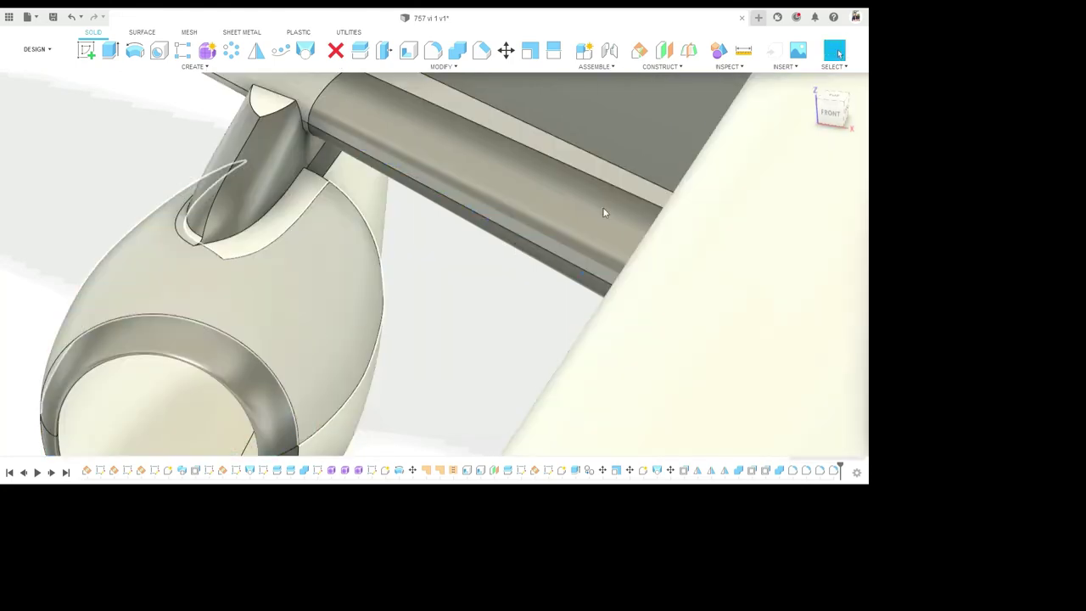
{"action": "scroll", "coordinate": [439, 235], "scroll_direction": "down", "scroll_amount": 6}
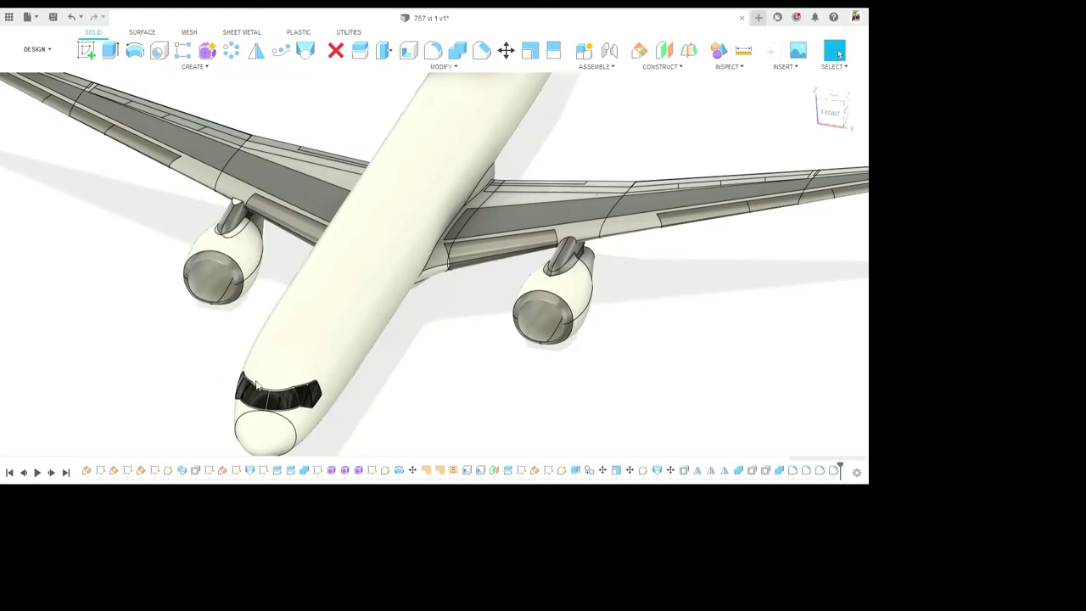
{"action": "scroll", "coordinate": [308, 386], "scroll_direction": "up", "scroll_amount": 3}
{"action": "scroll", "coordinate": [823, 246], "scroll_direction": "down", "scroll_amount": 2}
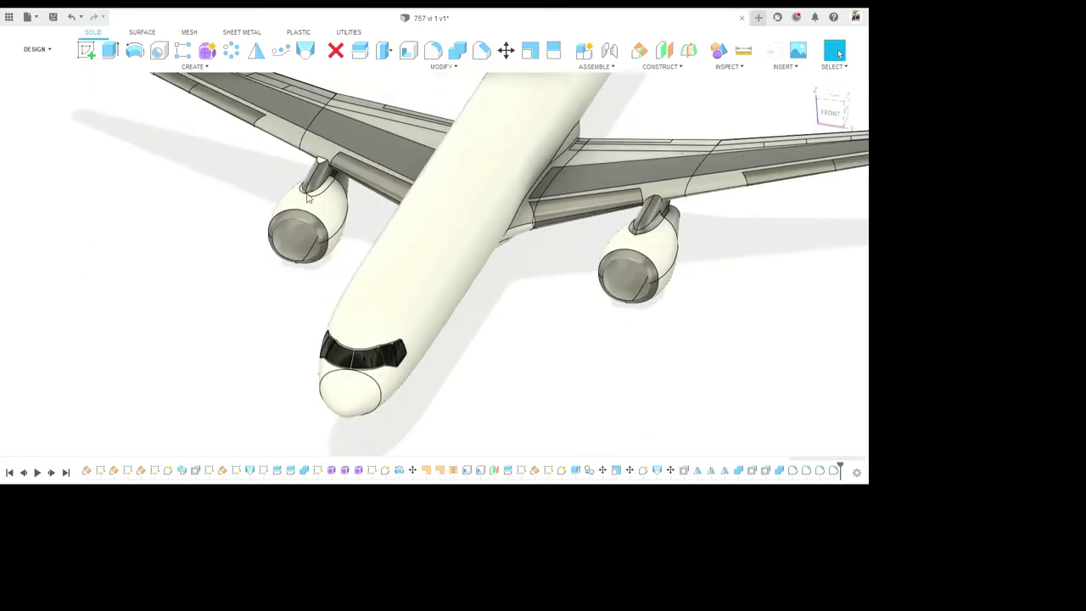
{"action": "scroll", "coordinate": [454, 212], "scroll_direction": "up", "scroll_amount": 5}
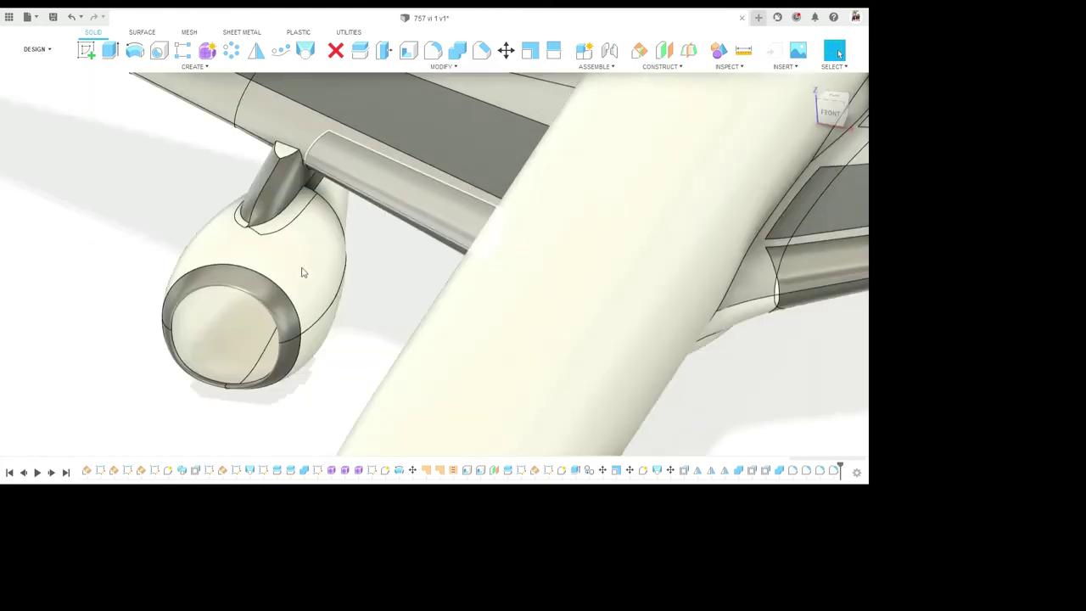
Step: Try to apply the grey appearance to the pylon-to-nacelle fillet on the starboard engine
{"action": "scroll", "coordinate": [303, 272], "scroll_direction": "up", "scroll_amount": 5}
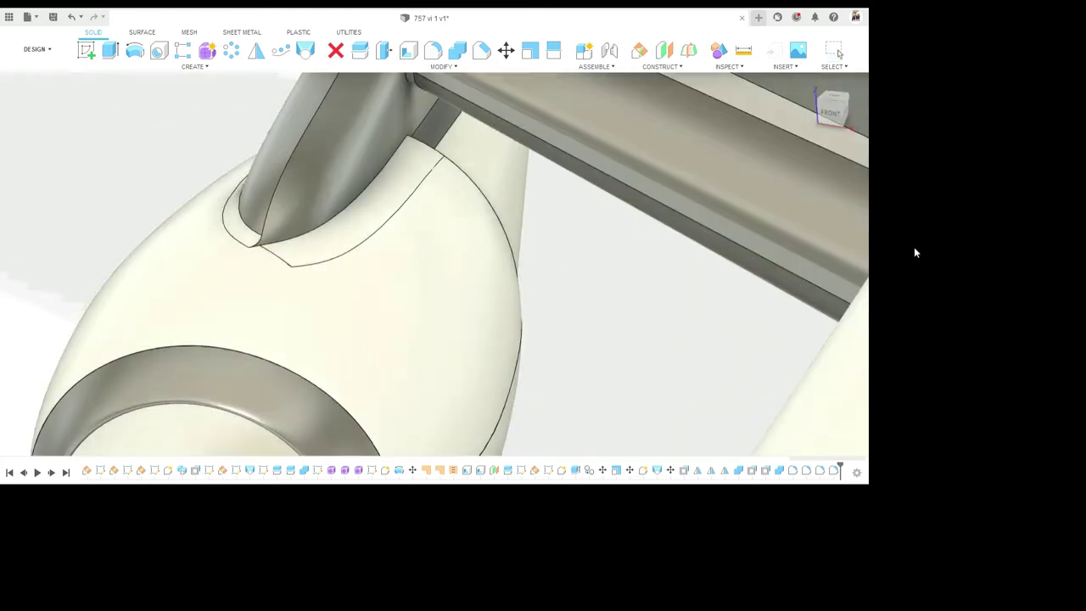
{"action": "left_click", "coordinate": [314, 275]}
{"action": "key", "text": "Escape"}
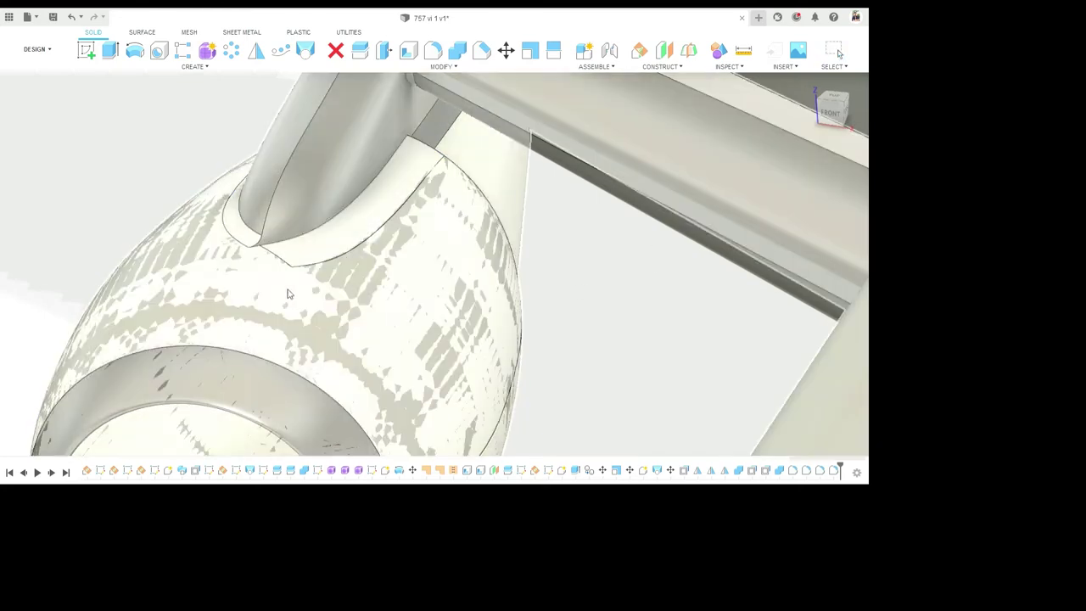
{"action": "left_click", "coordinate": [241, 229]}
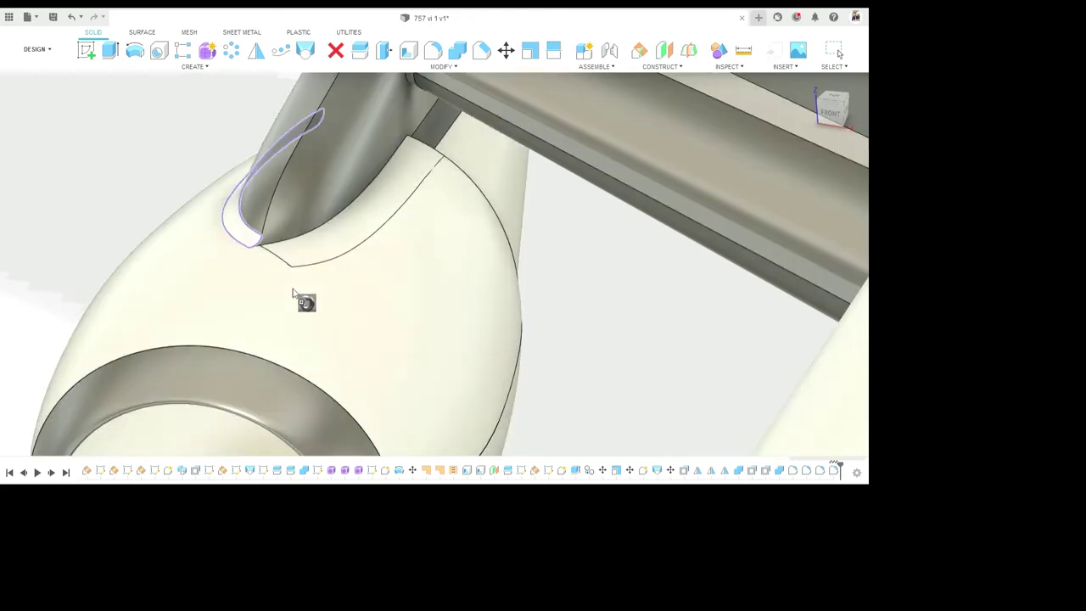
{"action": "scroll", "coordinate": [292, 254], "scroll_direction": "down", "scroll_amount": 10}
{"action": "scroll", "coordinate": [280, 232], "scroll_direction": "down", "scroll_amount": 4}
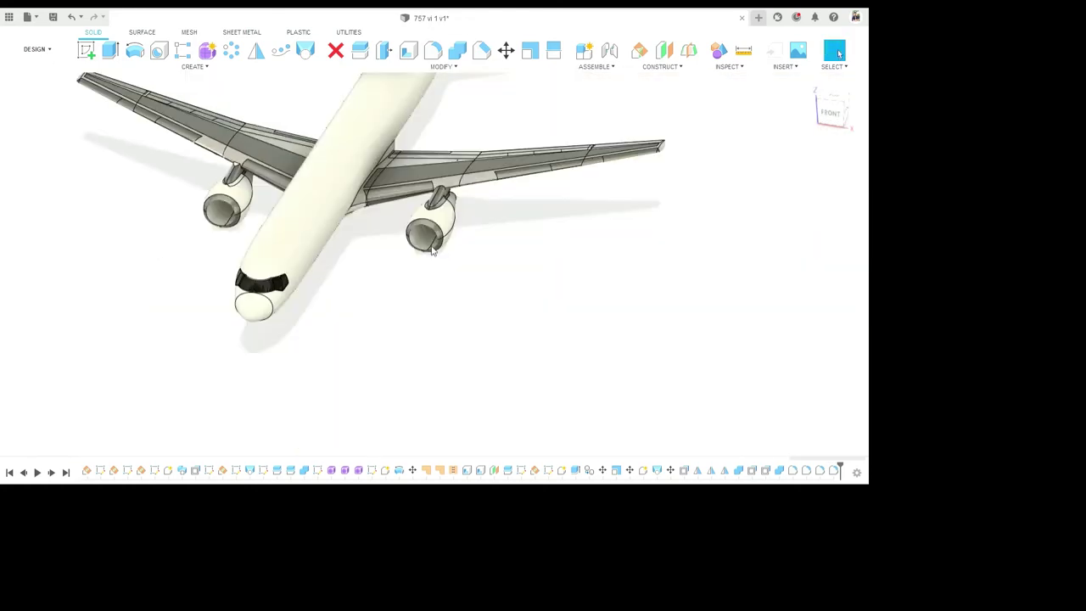
Step: Inspect the pylons, fillets and nacelles of both engines from both sides of the aircraft's nose
{"action": "middle_click_drag", "start_coordinate": [463, 254], "coordinate": [529, 303], "text": "shift"}
{"action": "scroll", "coordinate": [356, 416], "scroll_direction": "up", "scroll_amount": 6}
{"action": "scroll", "coordinate": [581, 353], "scroll_direction": "down", "scroll_amount": 4}
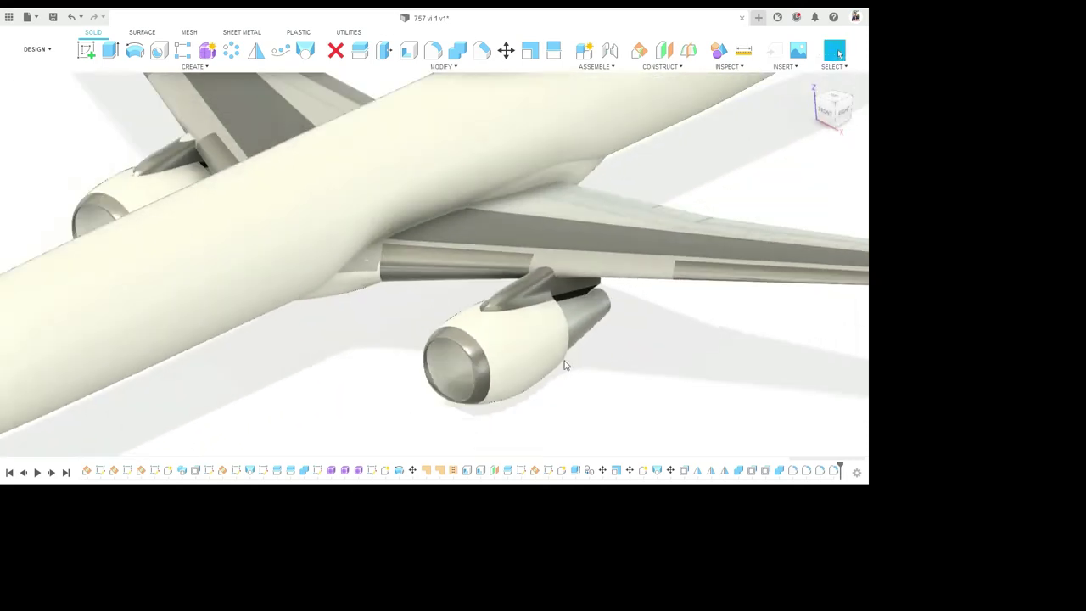
{"action": "scroll", "coordinate": [533, 277], "scroll_direction": "up", "scroll_amount": 3}
{"action": "scroll", "coordinate": [543, 372], "scroll_direction": "down", "scroll_amount": 5}
{"action": "middle_click_drag", "start_coordinate": [538, 376], "coordinate": [557, 334], "text": "shift"}
{"action": "scroll", "coordinate": [315, 450], "scroll_direction": "up", "scroll_amount": 5}
{"action": "scroll", "coordinate": [331, 443], "scroll_direction": "down", "scroll_amount": 3}
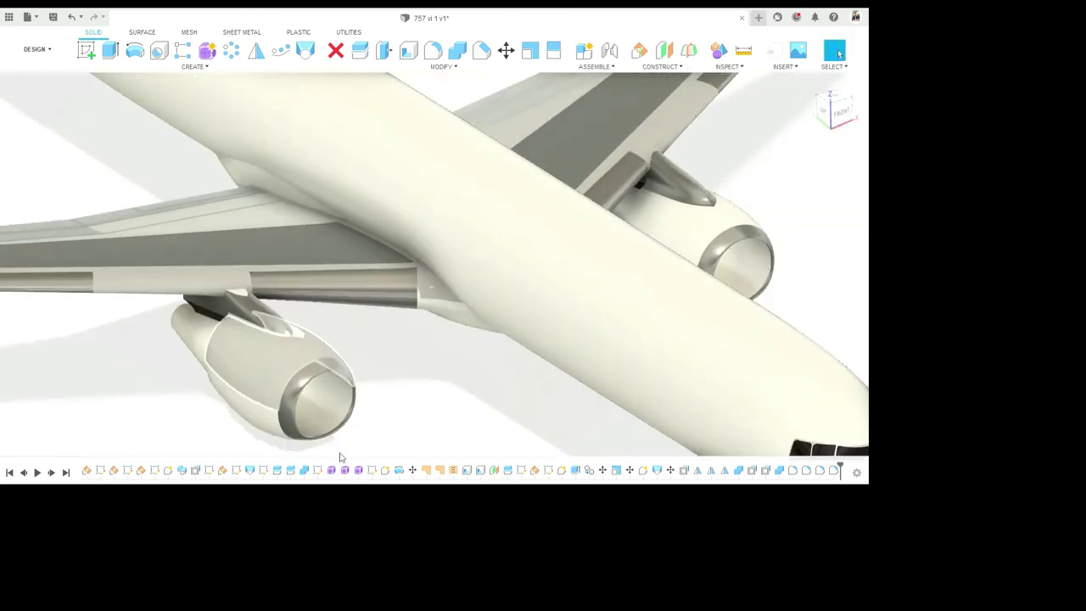
{"action": "scroll", "coordinate": [289, 424], "scroll_direction": "up", "scroll_amount": 3}
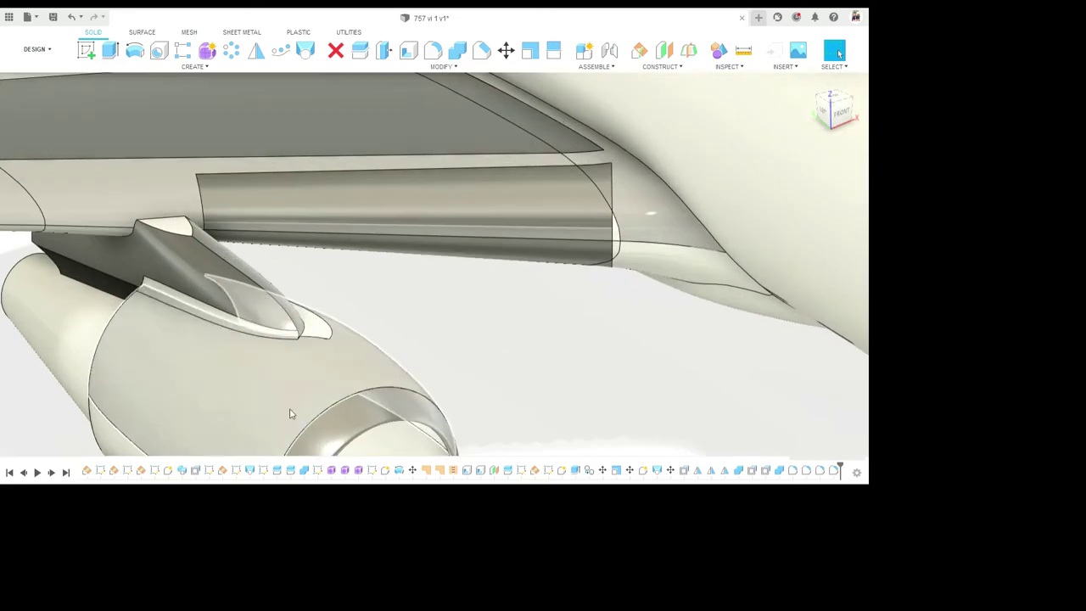
{"action": "scroll", "coordinate": [369, 416], "scroll_direction": "down", "scroll_amount": 2}
{"action": "scroll", "coordinate": [369, 417], "scroll_direction": "down", "scroll_amount": 3}
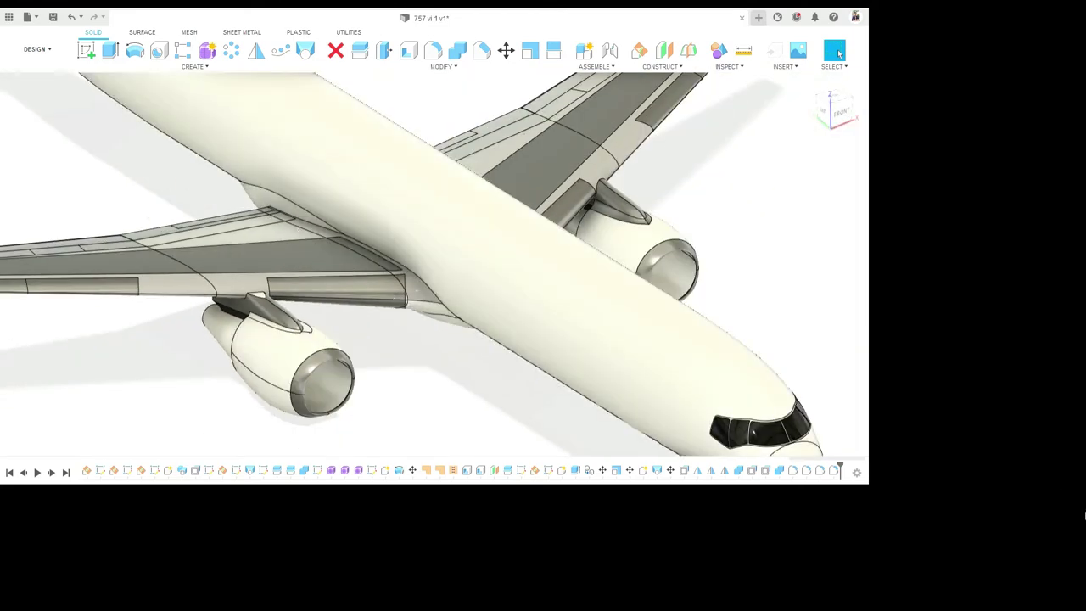
Step: Delete the combine feature and the fillets that belong to the starboard engine and its pylon
{"action": "left_click", "coordinate": [981, 583]}
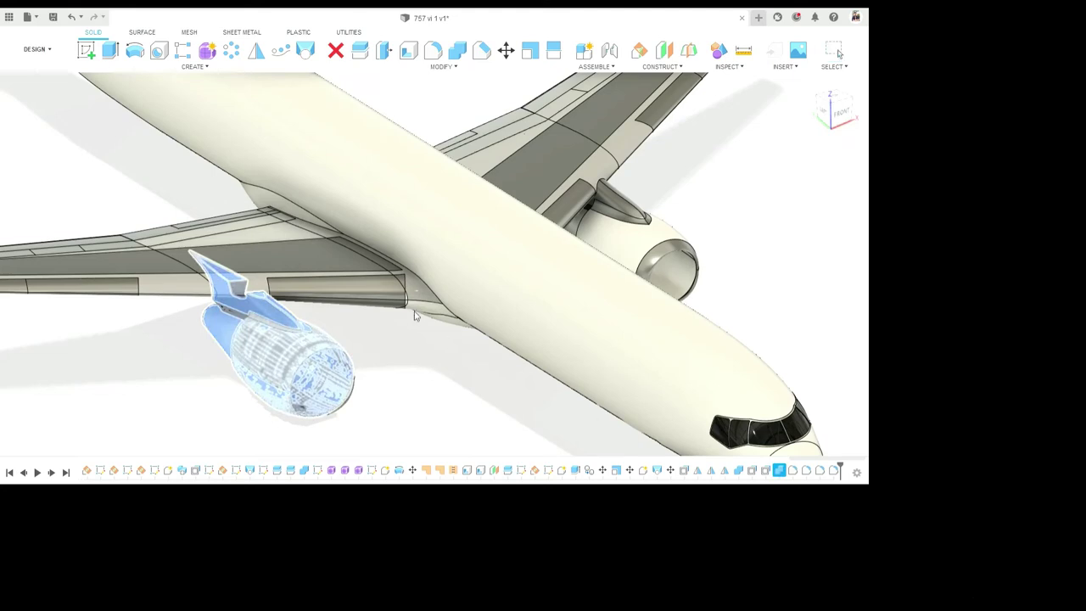
{"action": "left_click", "coordinate": [503, 336]}
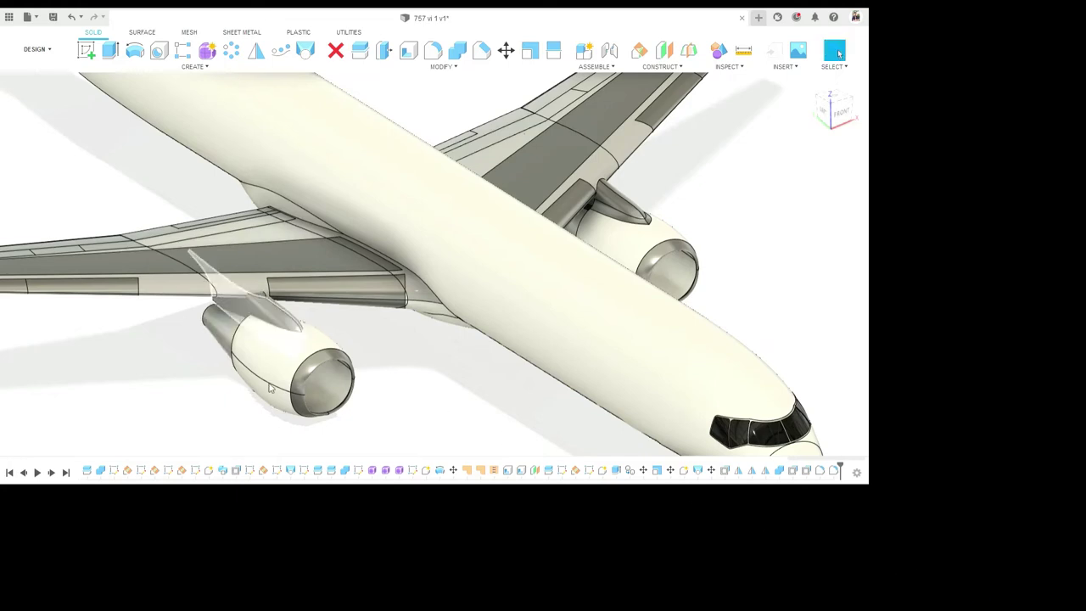
{"action": "scroll", "coordinate": [368, 414], "scroll_direction": "up", "scroll_amount": 6}
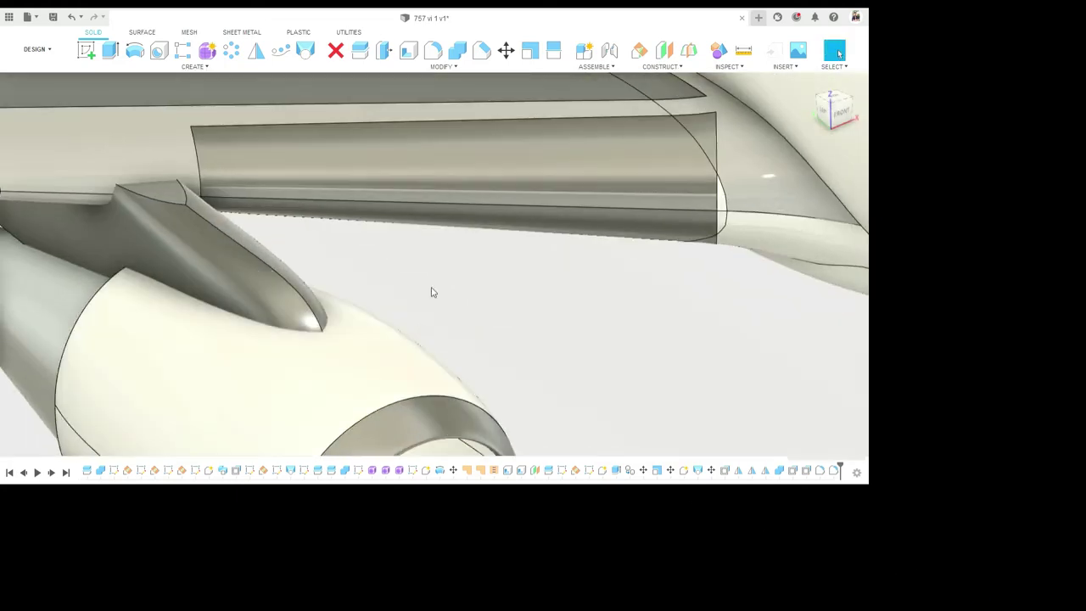
{"action": "scroll", "coordinate": [430, 284], "scroll_direction": "down", "scroll_amount": 6}
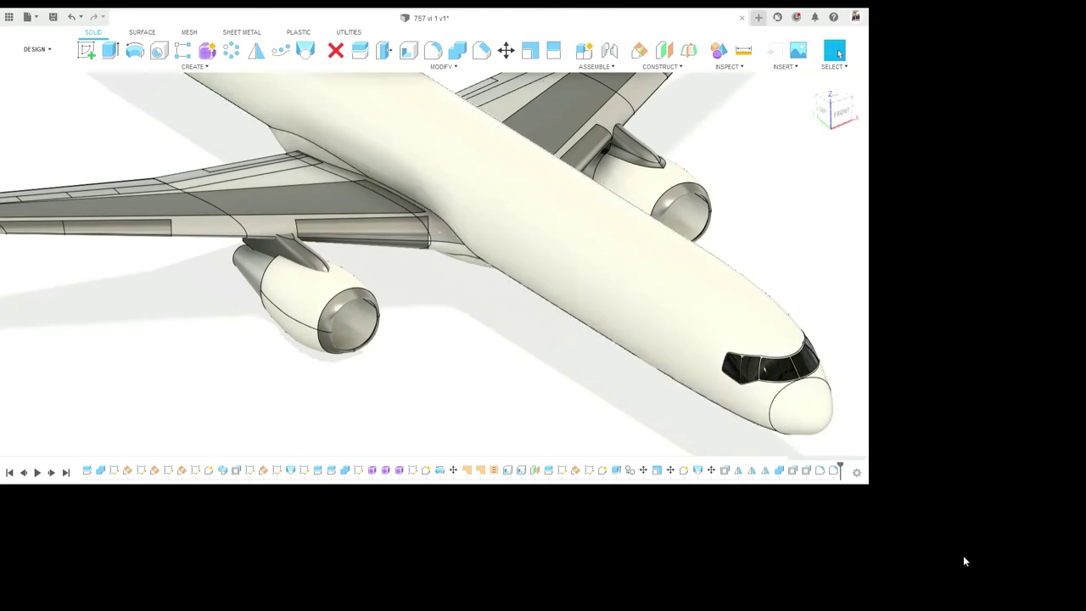
Step: Delete the three mirror features and remove the mirrored engine from the starboard wing
{"action": "left_click", "coordinate": [952, 587]}
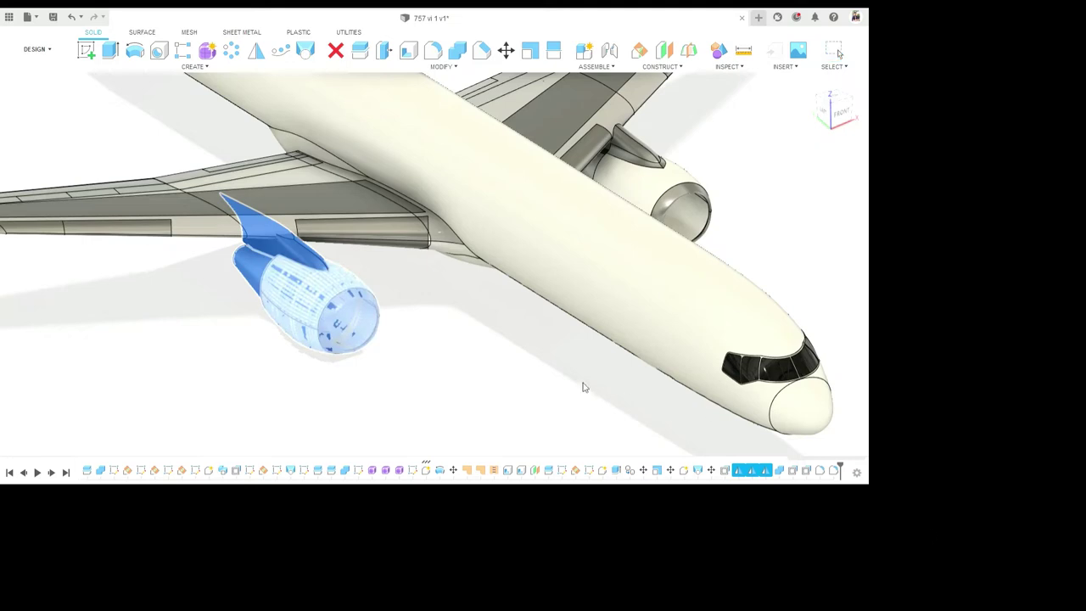
{"action": "left_click", "coordinate": [506, 334]}
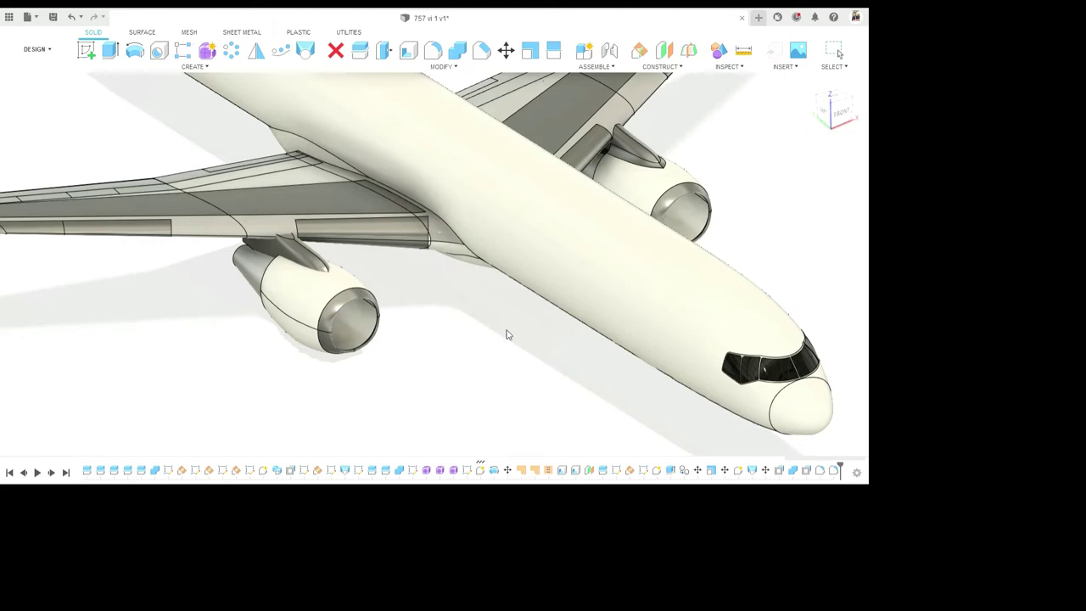
{"action": "left_click", "coordinate": [507, 335]}
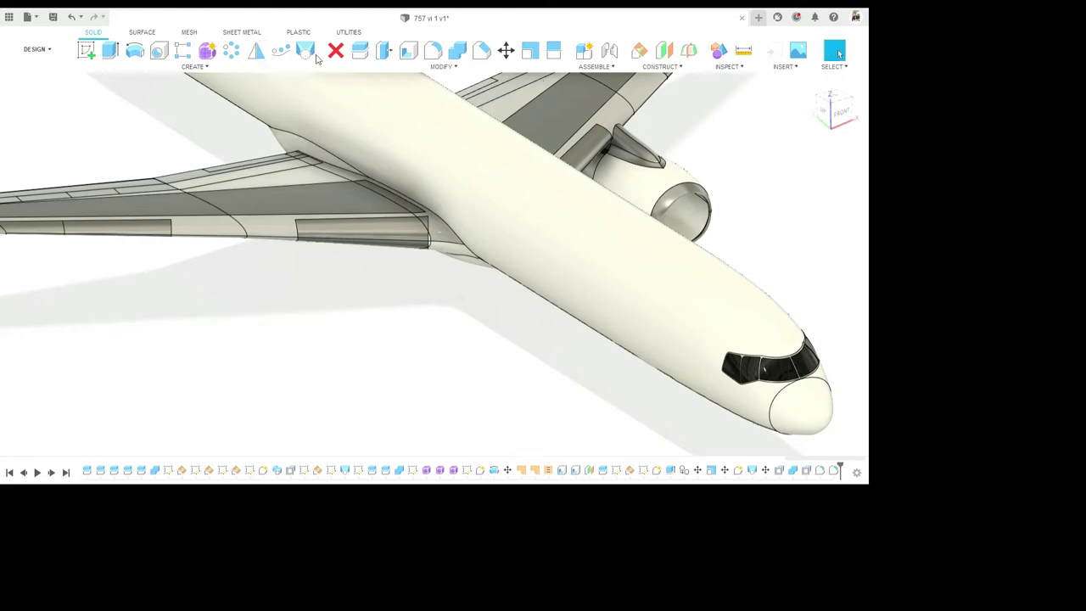
{"action": "left_click", "coordinate": [256, 51]}
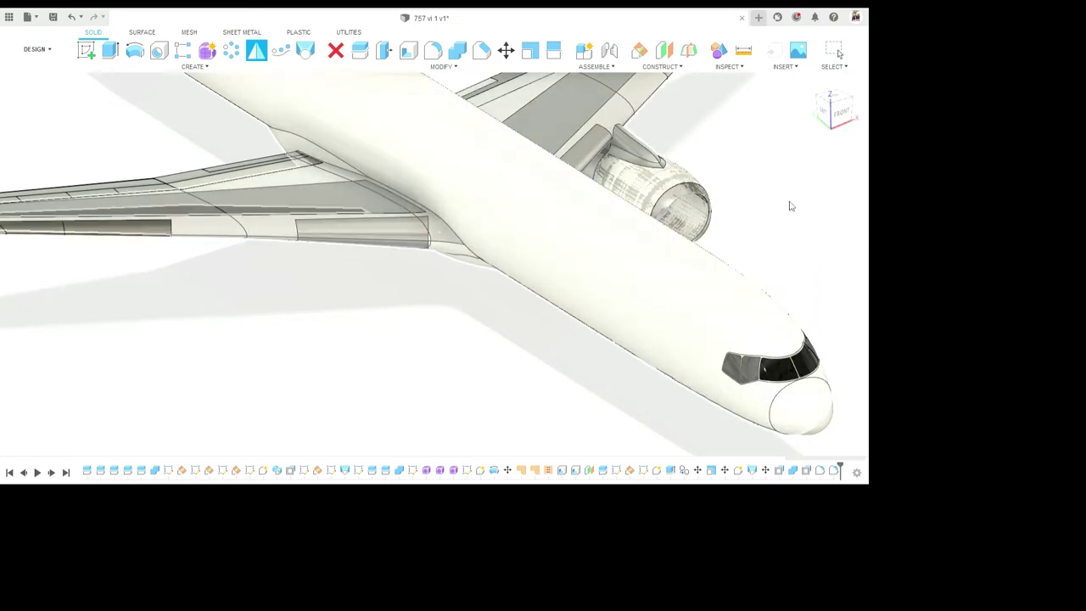
{"action": "key", "text": "Escape"}
{"action": "middle_click_drag", "start_coordinate": [788, 206], "coordinate": [665, 199], "text": "shift"}
{"action": "scroll", "coordinate": [657, 225], "scroll_direction": "up", "scroll_amount": 3}
{"action": "scroll", "coordinate": [721, 309], "scroll_direction": "up", "scroll_amount": 5}
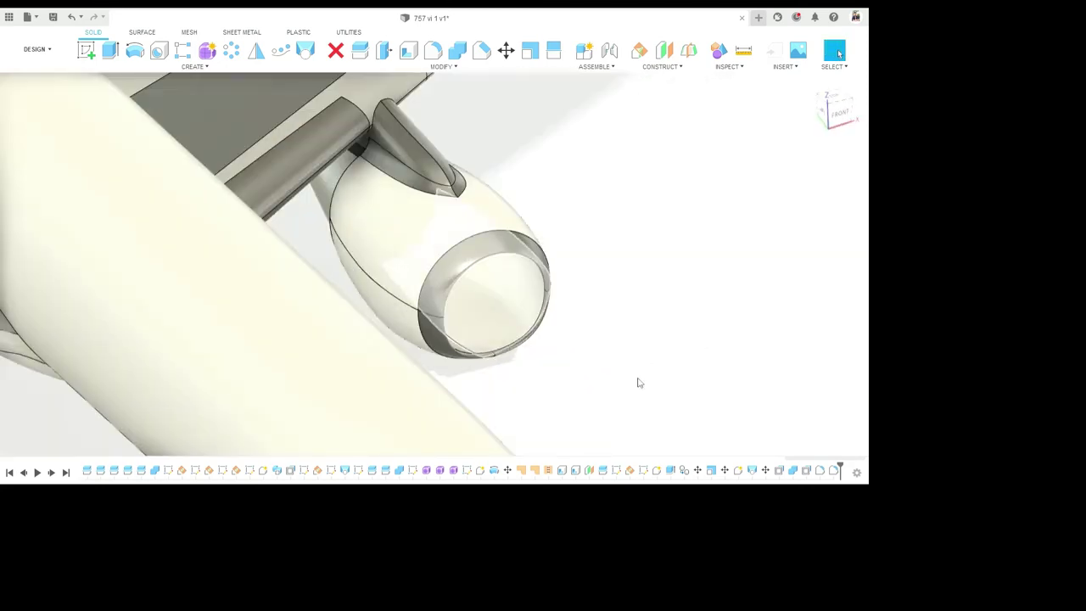
{"action": "scroll", "coordinate": [637, 381], "scroll_direction": "down", "scroll_amount": 6}
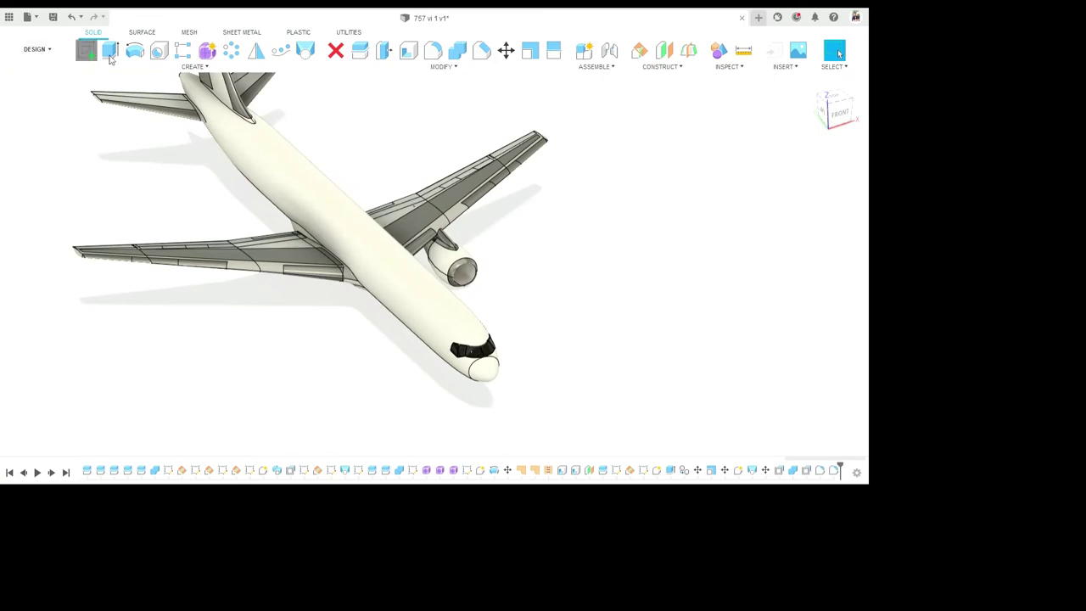
Step: Start a sketch on the front plane and draw a vertical line across the starboard wing root
{"action": "left_click", "coordinate": [86, 50]}
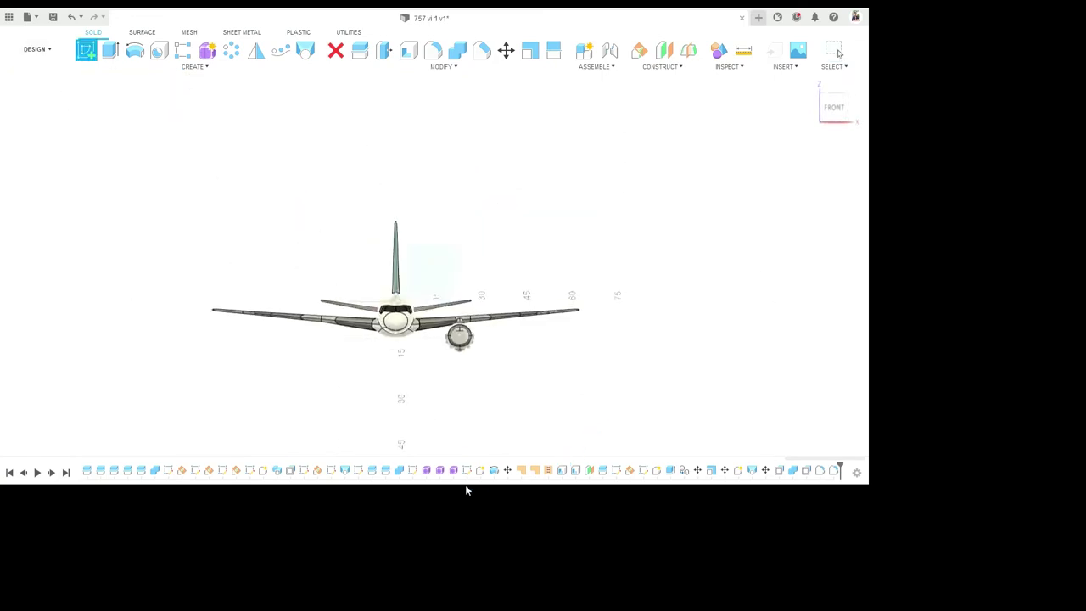
{"action": "scroll", "coordinate": [483, 309], "scroll_direction": "up", "scroll_amount": 5}
{"action": "mouse_move", "coordinate": [484, 310]}
{"action": "middle_mouse_down"}
{"action": "mouse_move", "coordinate": [679, 334]}
{"action": "mouse_move", "coordinate": [605, 281]}
{"action": "middle_mouse_up"}
{"action": "left_click", "coordinate": [605, 281]}
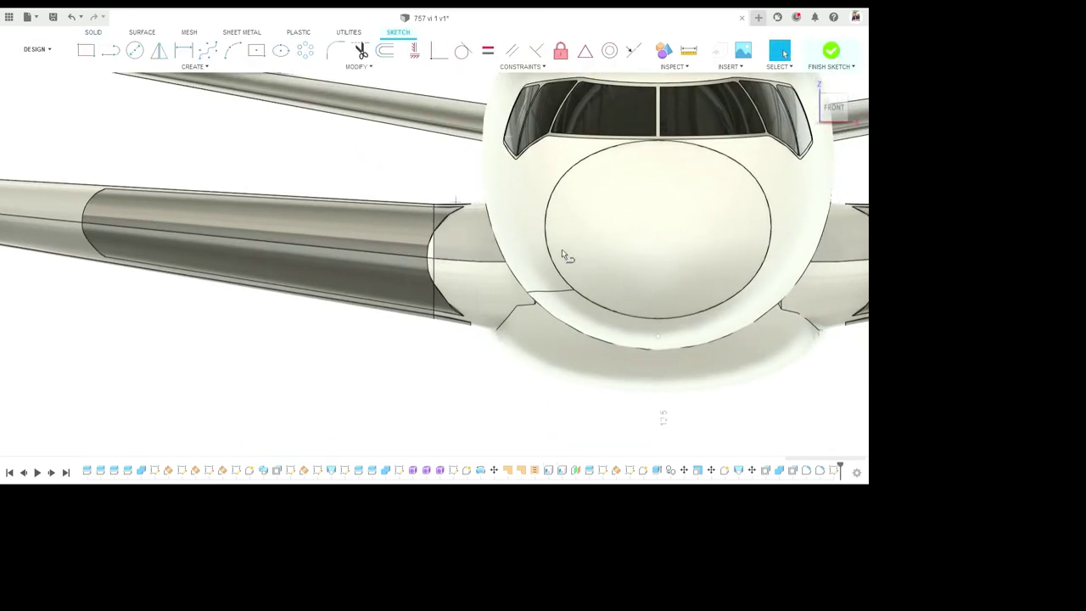
{"action": "key", "text": "Escape"}
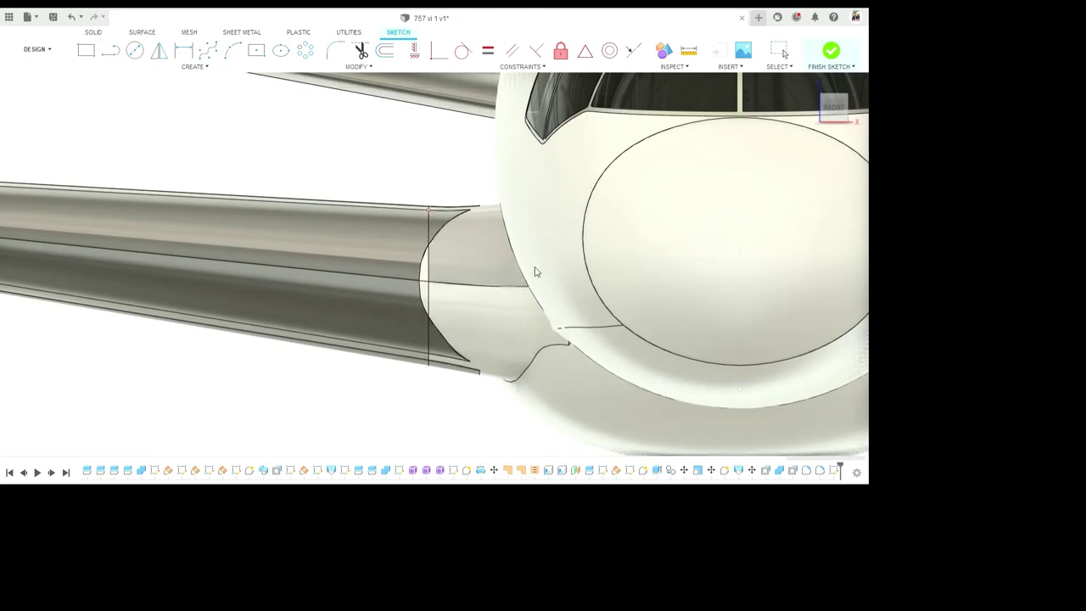
Step: Draw a vertical centreline down from the origin and mirror the starboard wing-root line across it
{"action": "key", "text": "l"}
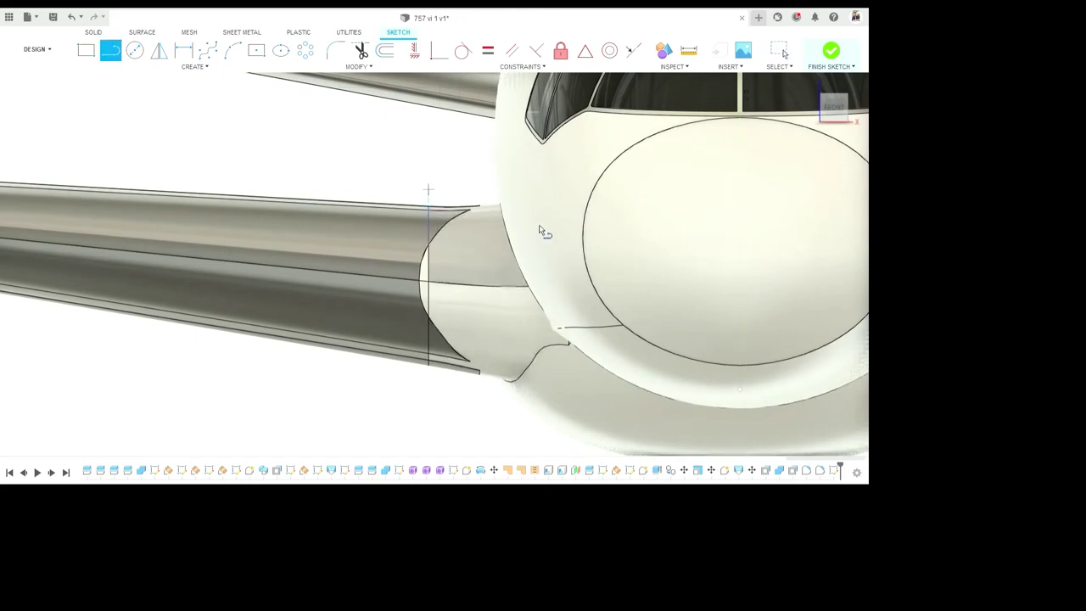
{"action": "scroll", "coordinate": [554, 409], "scroll_direction": "down", "scroll_amount": 3}
{"action": "key", "text": "Escape"}
{"action": "scroll", "coordinate": [407, 408], "scroll_direction": "down", "scroll_amount": 3}
{"action": "key", "text": "l"}
{"action": "left_click", "coordinate": [416, 143]}
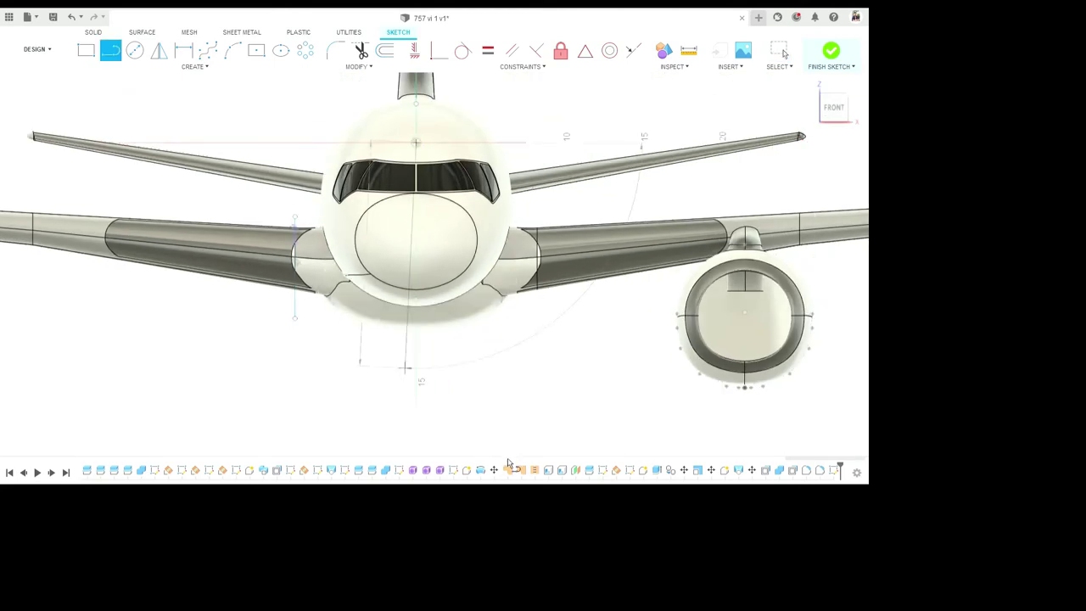
{"action": "left_click", "coordinate": [416, 371]}
{"action": "key", "text": "Escape"}
{"action": "left_click", "coordinate": [159, 50]}
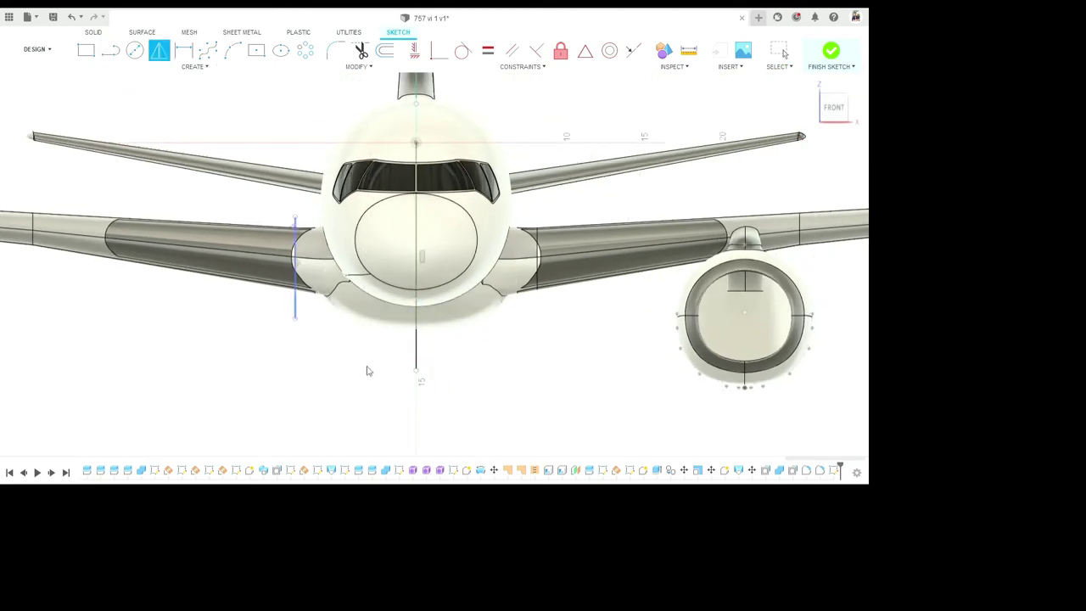
{"action": "left_click", "coordinate": [416, 331]}
{"action": "key", "text": "Return"}
Step: Connect the lower ends of the two wing-root lines with three line segments below the fuselage and finish the sketch
{"action": "key", "text": "l"}
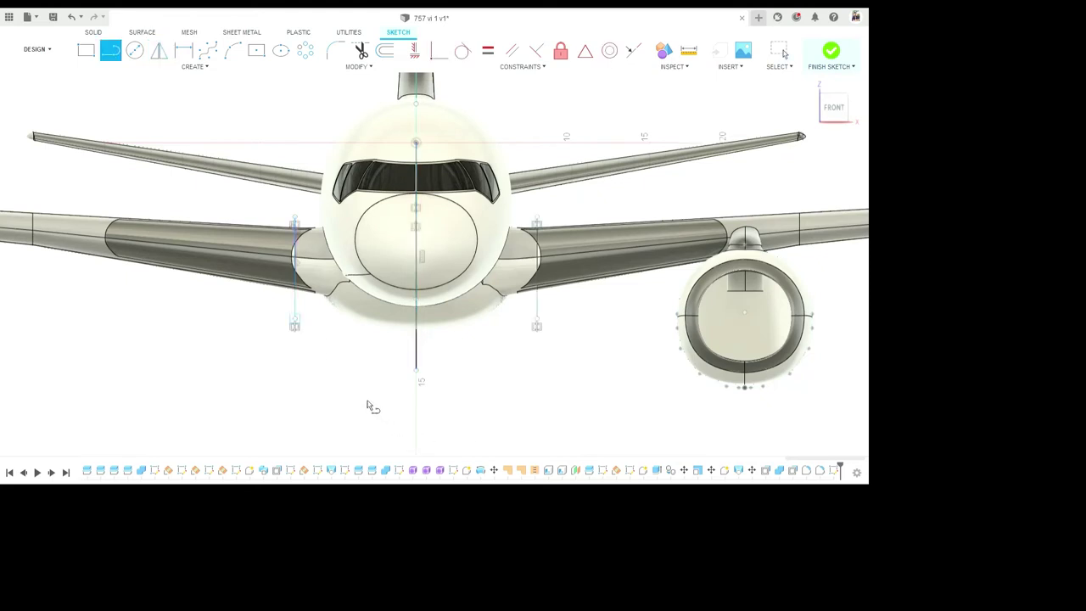
{"action": "left_click", "coordinate": [295, 326]}
{"action": "left_click", "coordinate": [343, 393]}
{"action": "left_click", "coordinate": [469, 410]}
{"action": "left_click", "coordinate": [537, 326]}
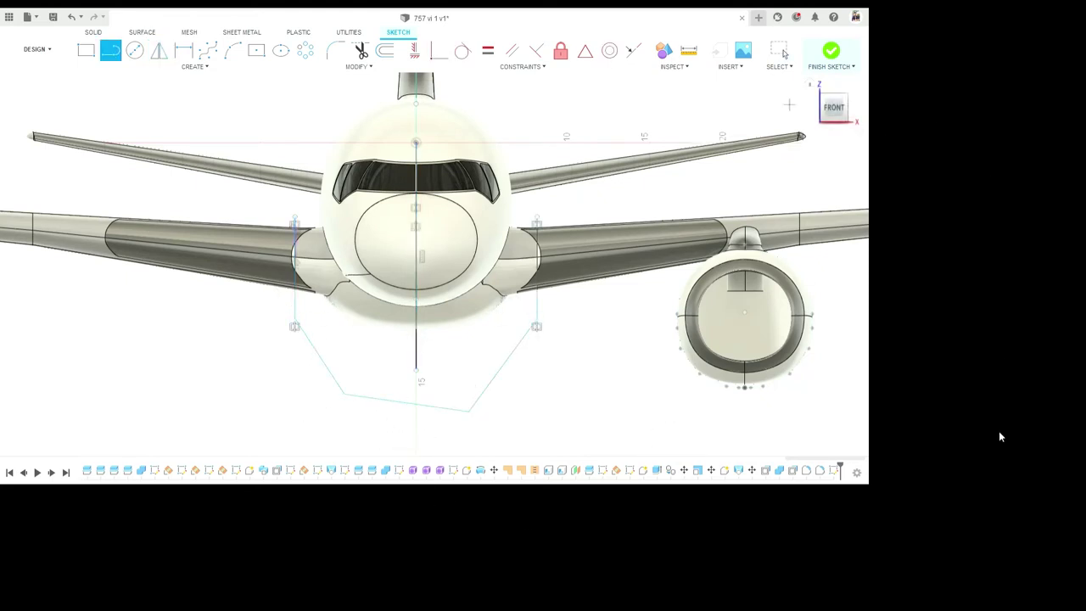
{"action": "key", "text": "ctrl+z"}
{"action": "key", "text": "ctrl+z"}
{"action": "key", "text": "ctrl+z"}
{"action": "key", "text": "ctrl+z"}
{"action": "scroll", "coordinate": [538, 305], "scroll_direction": "down", "scroll_amount": 3}
{"action": "key", "text": "Escape"}
{"action": "left_click", "coordinate": [832, 52]}
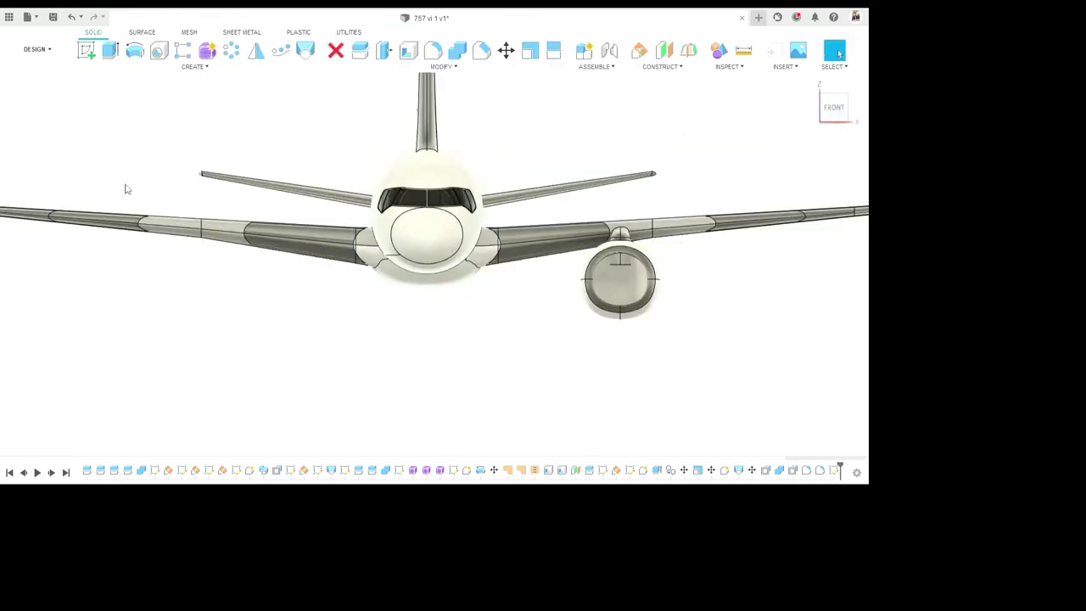
{"action": "left_click", "coordinate": [45, 220]}
{"action": "middle_click_drag", "start_coordinate": [511, 253], "coordinate": [649, 335], "text": "shift"}
{"action": "middle_click_drag", "start_coordinate": [344, 291], "coordinate": [641, 424]}
{"action": "scroll", "coordinate": [640, 424], "scroll_direction": "down", "scroll_amount": 3}
{"action": "left_click", "coordinate": [360, 51]}
{"action": "scroll", "coordinate": [458, 272], "scroll_direction": "up", "scroll_amount": 3}
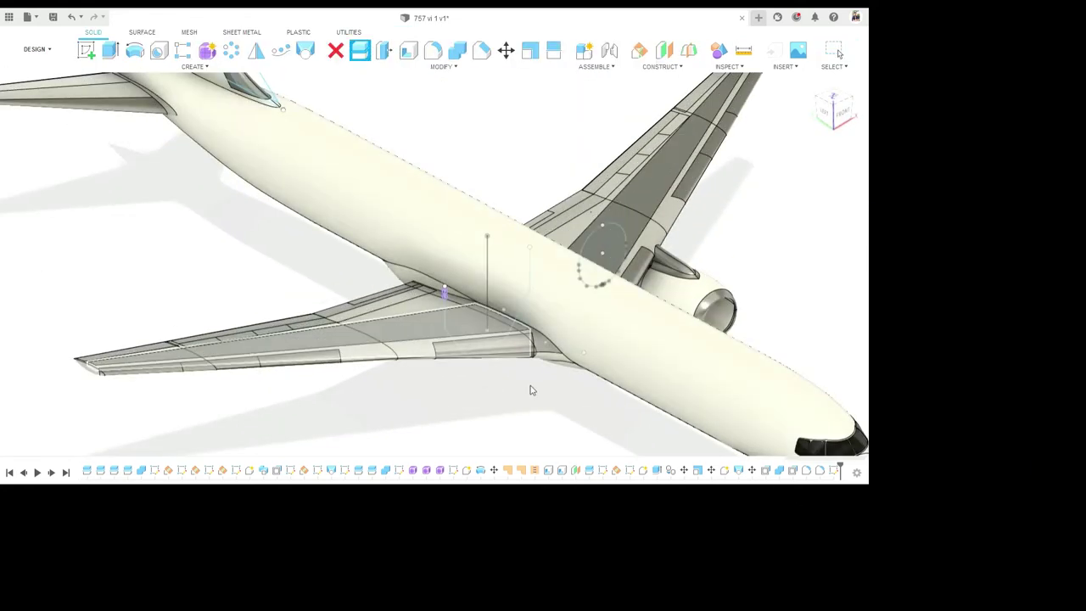
{"action": "key", "text": "Escape"}
Step: Split the fuselage and the wing-root panel bodies on both sides, using the connected front-plane sketch lines as the splitting tool
{"action": "left_click", "coordinate": [360, 51]}
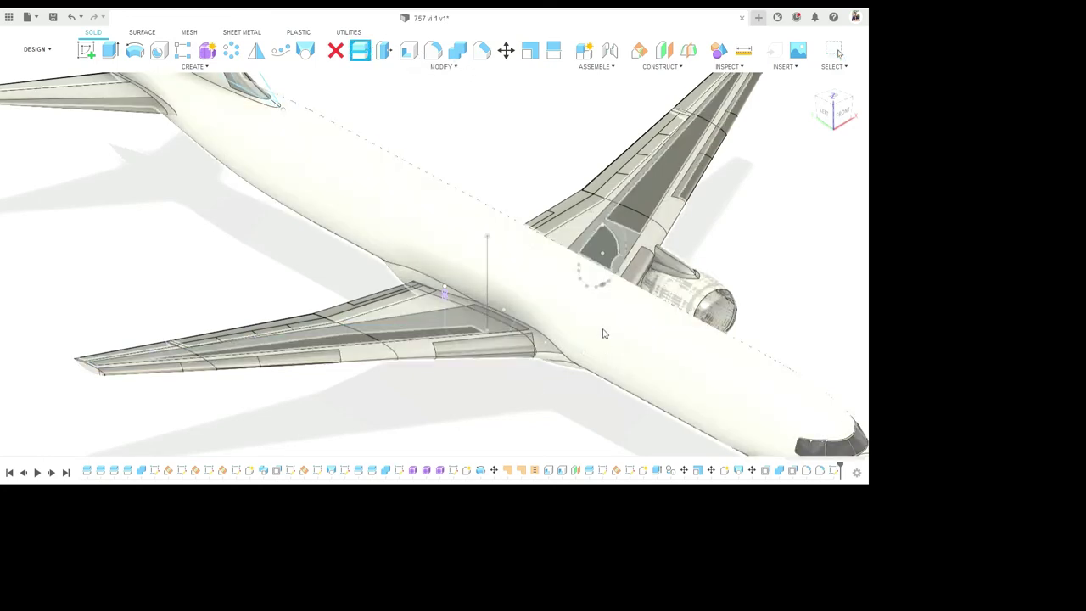
{"action": "left_click", "coordinate": [626, 365]}
{"action": "scroll", "coordinate": [629, 343], "scroll_direction": "up", "scroll_amount": 3}
{"action": "middle_click_drag", "start_coordinate": [628, 343], "coordinate": [649, 451], "text": "shift"}
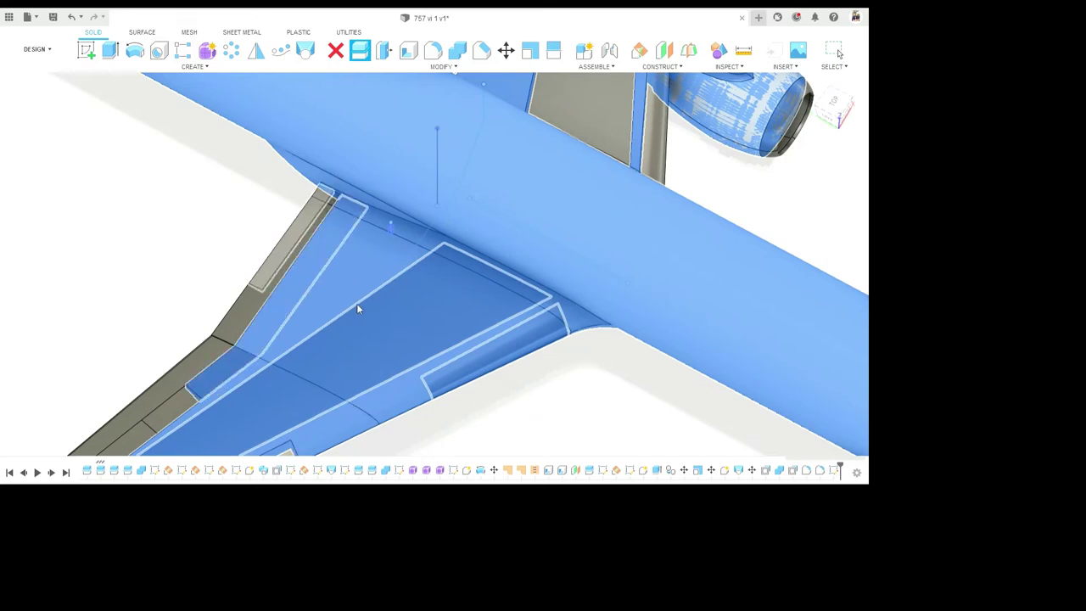
{"action": "scroll", "coordinate": [305, 377], "scroll_direction": "down", "scroll_amount": 4}
{"action": "scroll", "coordinate": [466, 241], "scroll_direction": "up", "scroll_amount": 5}
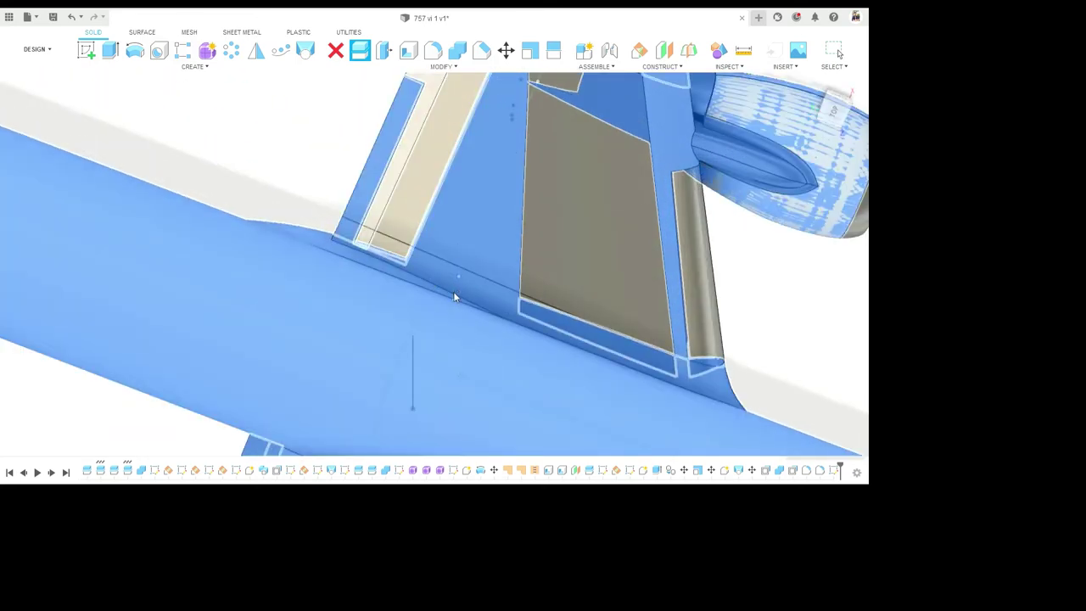
{"action": "scroll", "coordinate": [470, 278], "scroll_direction": "down", "scroll_amount": 3}
{"action": "left_click", "coordinate": [596, 212]}
{"action": "scroll", "coordinate": [594, 204], "scroll_direction": "down", "scroll_amount": 3}
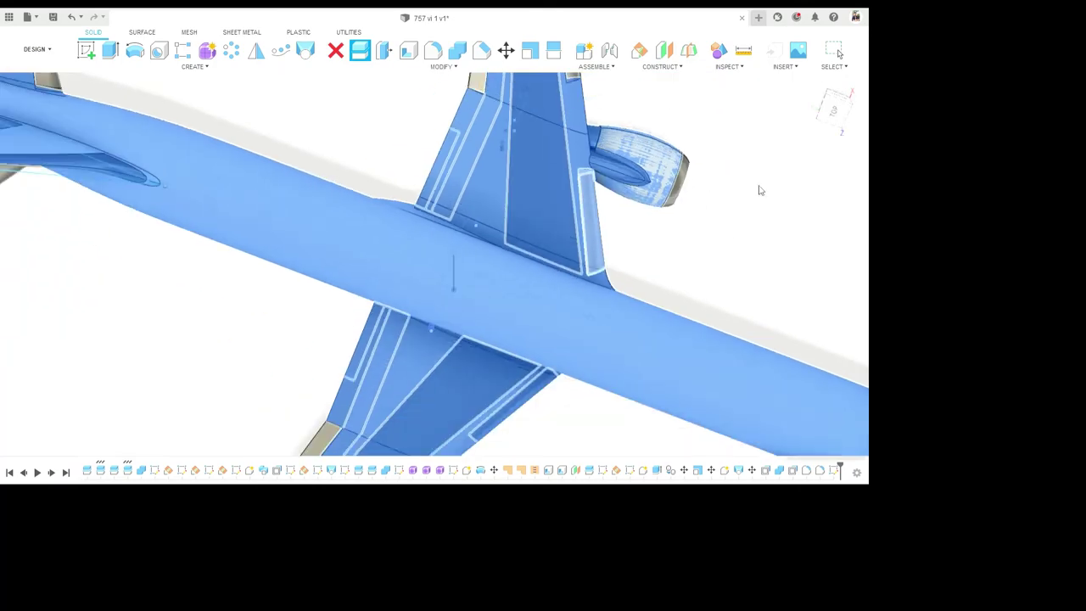
{"action": "scroll", "coordinate": [577, 182], "scroll_direction": "down", "scroll_amount": 2}
{"action": "scroll", "coordinate": [585, 220], "scroll_direction": "up", "scroll_amount": 2}
{"action": "middle_click_drag", "start_coordinate": [577, 242], "coordinate": [554, 107], "text": "shift"}
{"action": "left_click", "coordinate": [838, 107]}
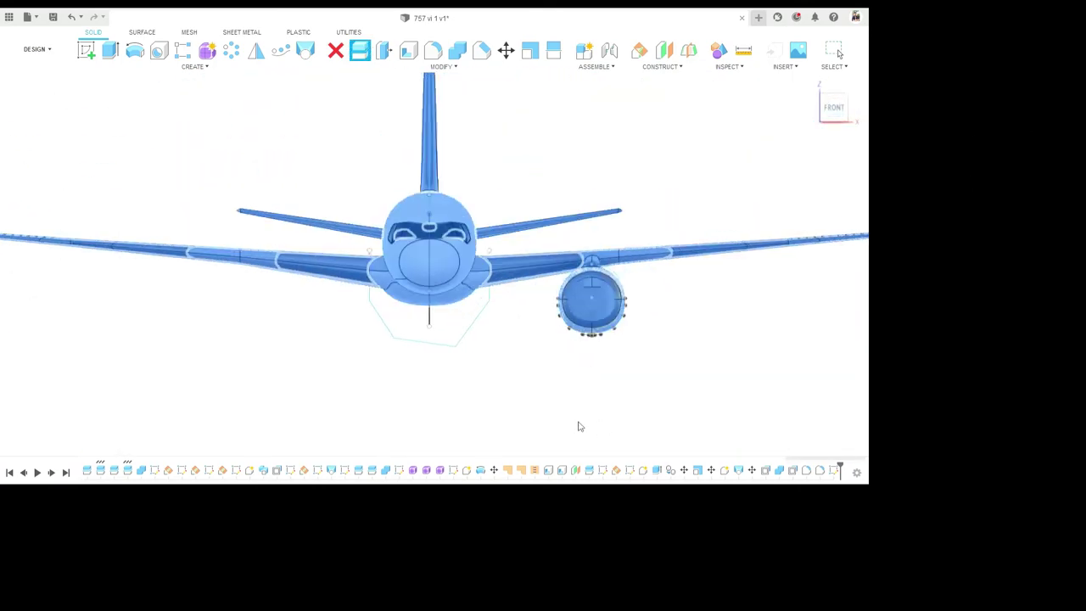
{"action": "left_click", "coordinate": [990, 234]}
{"action": "left_click", "coordinate": [472, 322]}
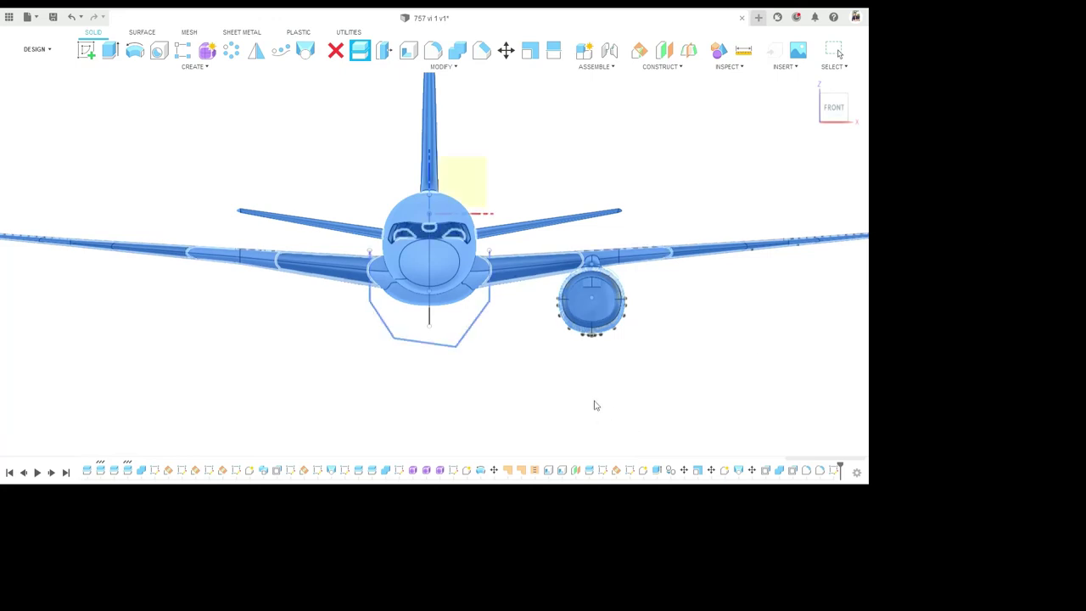
{"action": "key", "text": "Return"}
Step: Select the starboard wing panel bodies outboard of the root split and hide them
{"action": "scroll", "coordinate": [624, 318], "scroll_direction": "down", "scroll_amount": 3}
{"action": "middle_click_drag", "start_coordinate": [601, 287], "coordinate": [663, 306], "text": "shift"}
{"action": "scroll", "coordinate": [547, 373], "scroll_direction": "up", "scroll_amount": 4}
{"action": "scroll", "coordinate": [546, 381], "scroll_direction": "down", "scroll_amount": 4}
{"action": "scroll", "coordinate": [543, 379], "scroll_direction": "up", "scroll_amount": 4}
{"action": "left_click", "coordinate": [529, 359]}
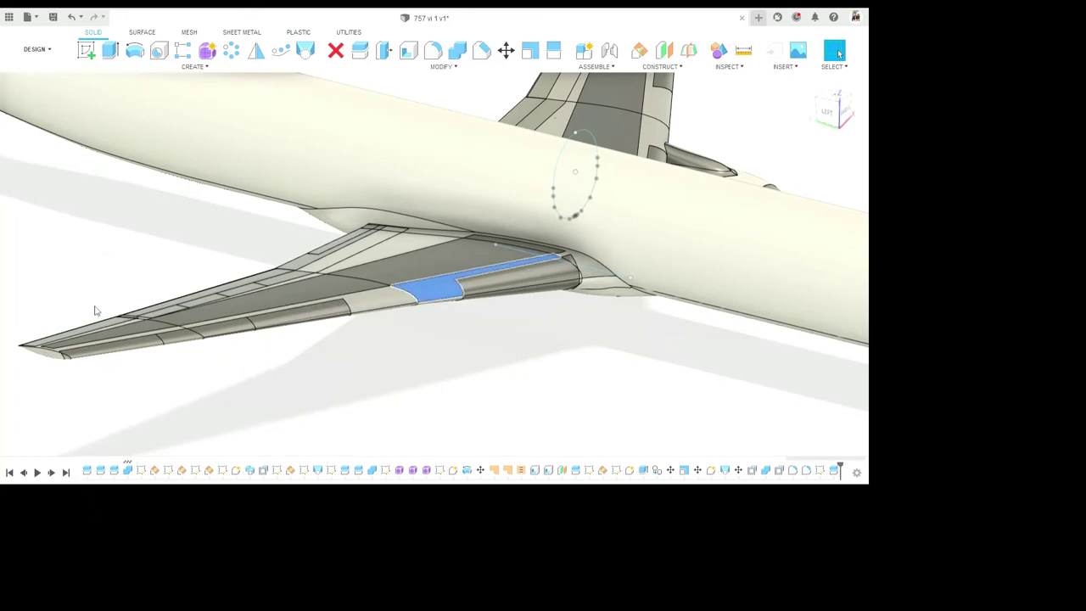
{"action": "left_click", "coordinate": [98, 333]}
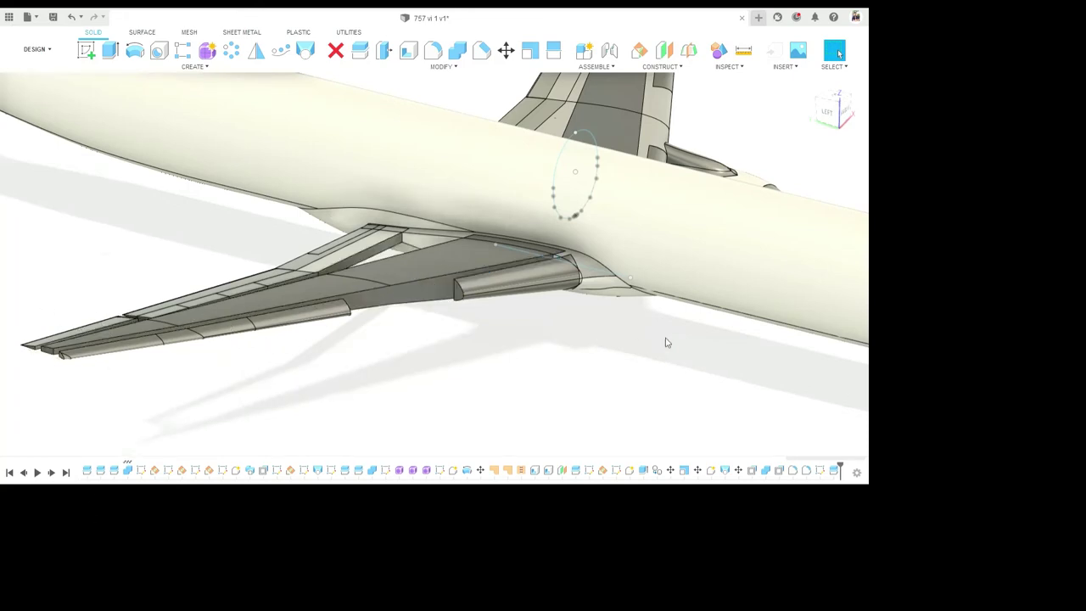
{"action": "left_click", "coordinate": [51, 512]}
Step: Start a body mirror and select the port wing's main panels, inboard leading-edge panel and engine bodies
{"action": "scroll", "coordinate": [593, 418], "scroll_direction": "down", "scroll_amount": 4}
{"action": "mouse_move", "coordinate": [638, 315]}
{"action": "middle_mouse_down"}
{"action": "mouse_move", "coordinate": [606, 383]}
{"action": "mouse_move", "coordinate": [630, 412]}
{"action": "mouse_move", "coordinate": [401, 122]}
{"action": "middle_mouse_up"}
{"action": "middle_click_drag", "start_coordinate": [774, 213], "coordinate": [497, 187]}
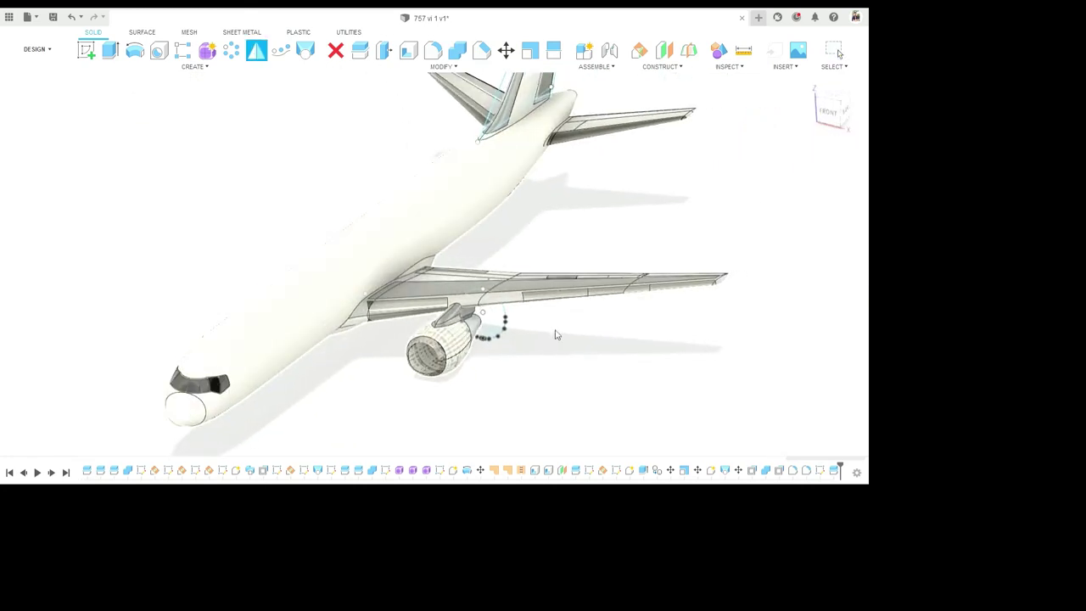
{"action": "scroll", "coordinate": [465, 387], "scroll_direction": "up", "scroll_amount": 4}
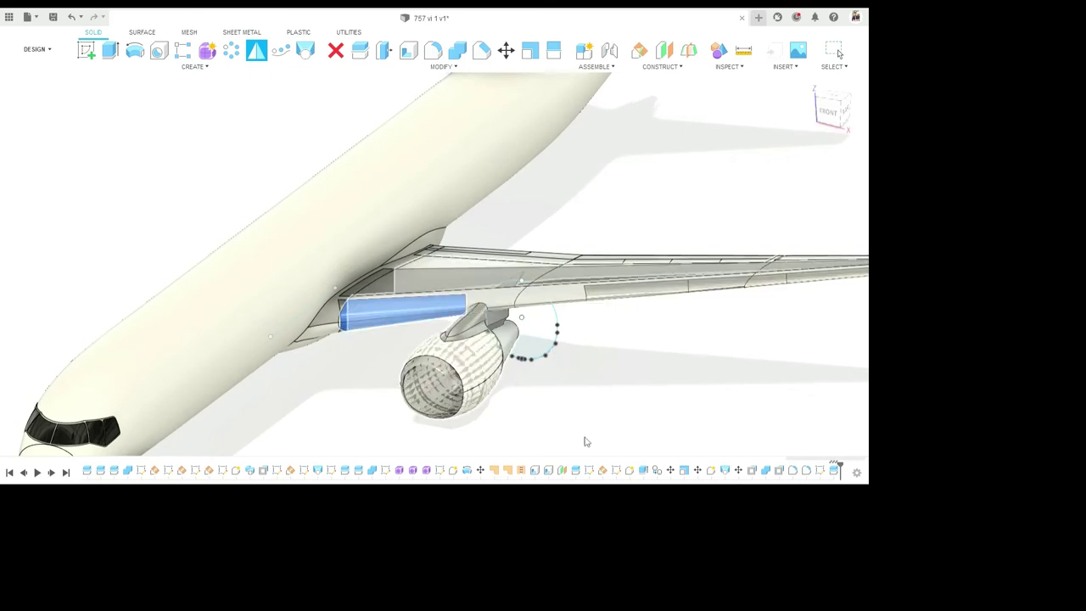
{"action": "left_click_drag", "start_coordinate": [671, 346], "coordinate": [640, 317], "text": "shift"}
{"action": "middle_click_drag", "start_coordinate": [639, 317], "coordinate": [564, 242], "text": "shift"}
{"action": "scroll", "coordinate": [357, 341], "scroll_direction": "up", "scroll_amount": 3}
{"action": "scroll", "coordinate": [357, 341], "scroll_direction": "up", "scroll_amount": 3}
{"action": "left_click", "coordinate": [374, 311]}
{"action": "left_click", "coordinate": [472, 183]}
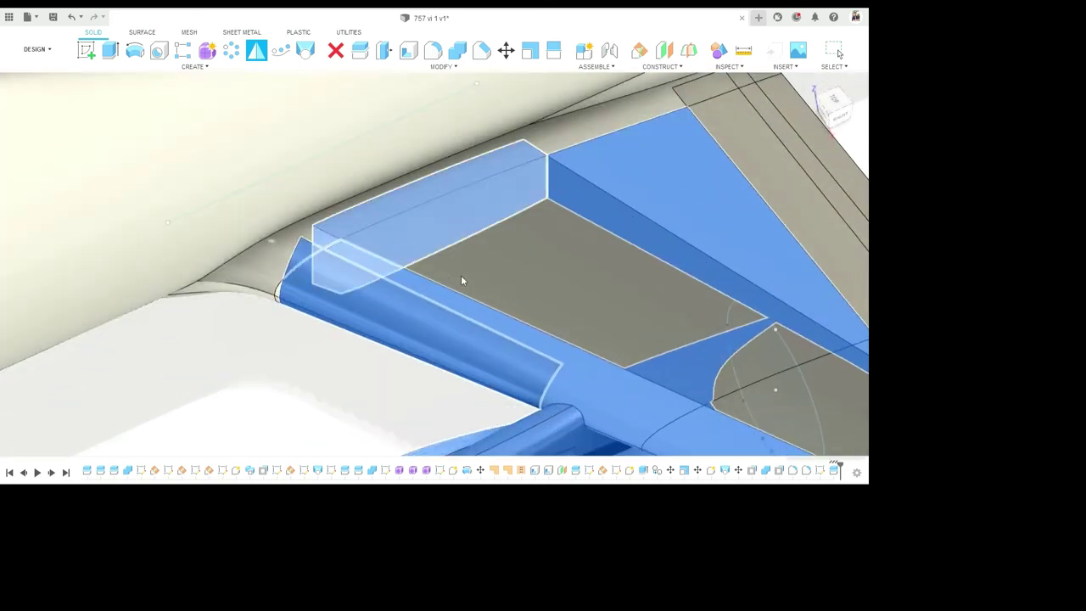
Step: Add the port wing's trailing-edge, wingtip and outboard leading-edge panels to the bodies being mirrored
{"action": "scroll", "coordinate": [641, 336], "scroll_direction": "down", "scroll_amount": 5}
{"action": "scroll", "coordinate": [657, 252], "scroll_direction": "up", "scroll_amount": 5}
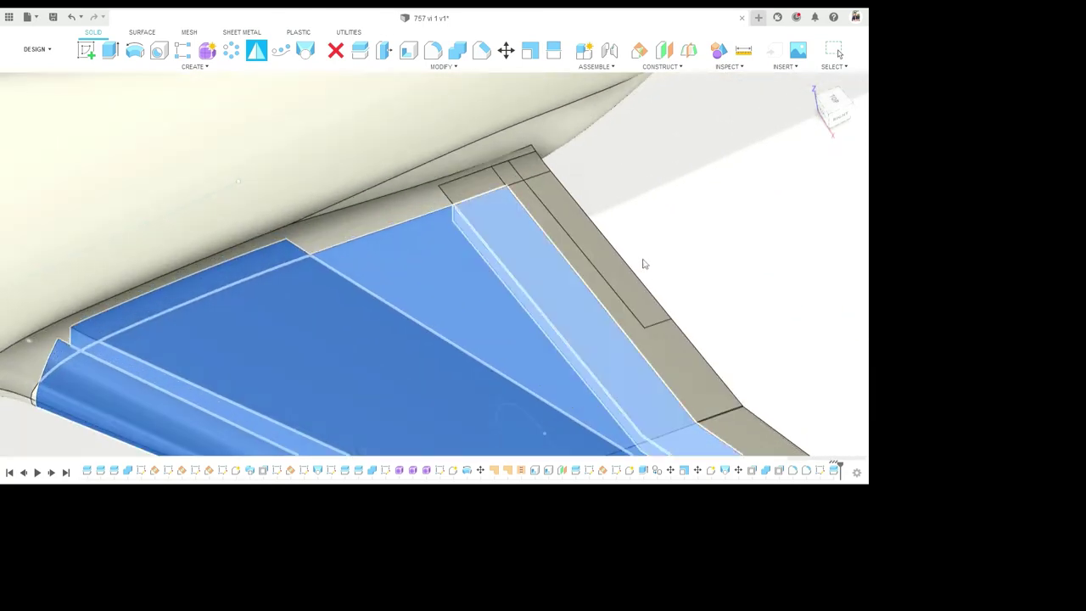
{"action": "scroll", "coordinate": [689, 255], "scroll_direction": "down", "scroll_amount": 5}
{"action": "scroll", "coordinate": [735, 353], "scroll_direction": "up", "scroll_amount": 1}
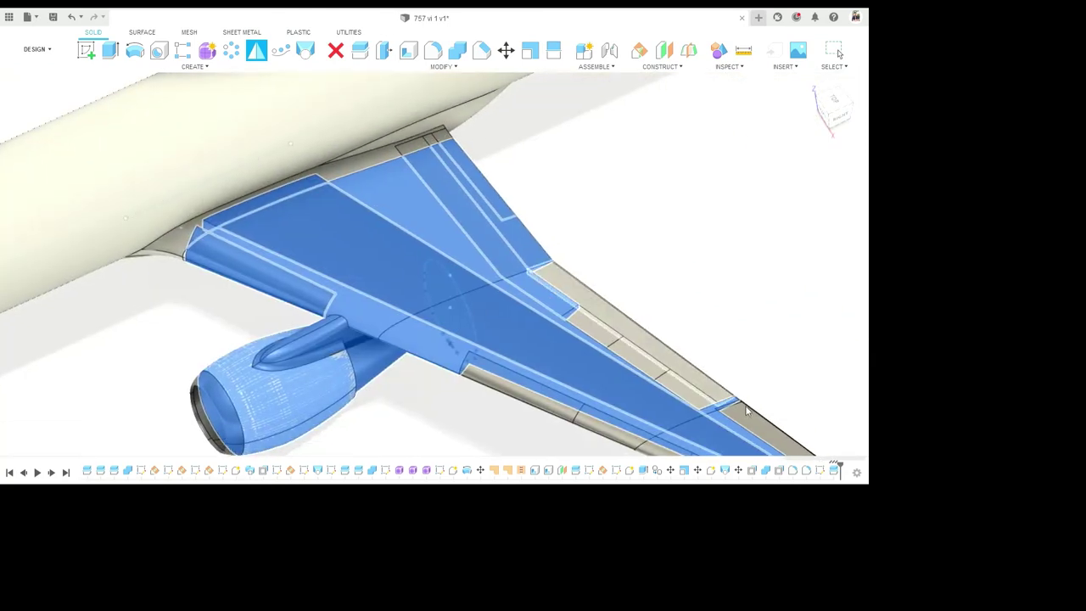
{"action": "left_click", "coordinate": [809, 450]}
{"action": "left_click", "coordinate": [847, 483]}
{"action": "middle_click_drag", "start_coordinate": [971, 523], "coordinate": [739, 334]}
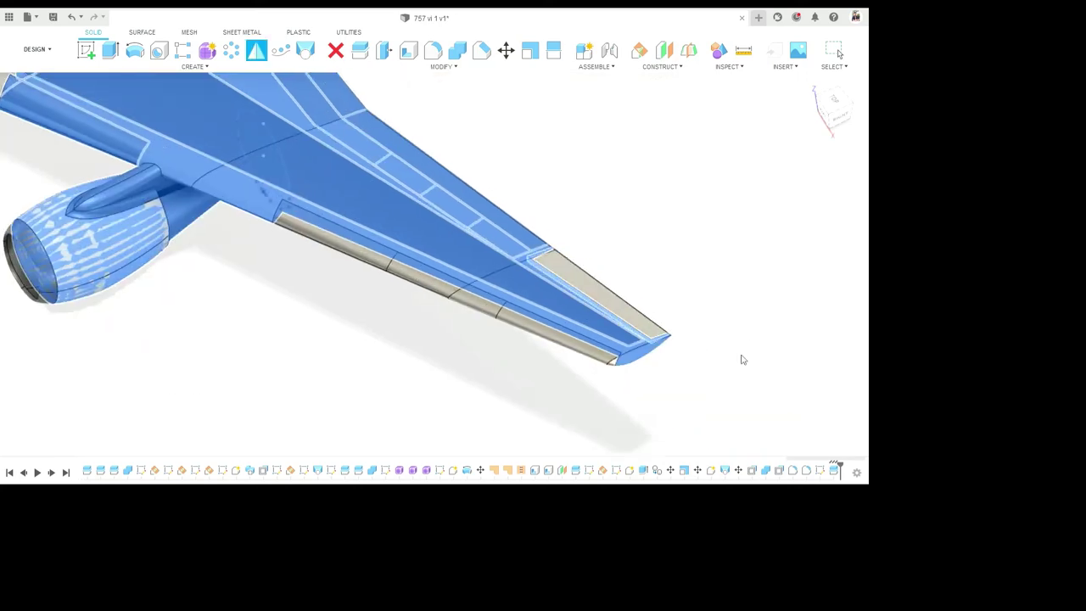
{"action": "left_click", "coordinate": [742, 356]}
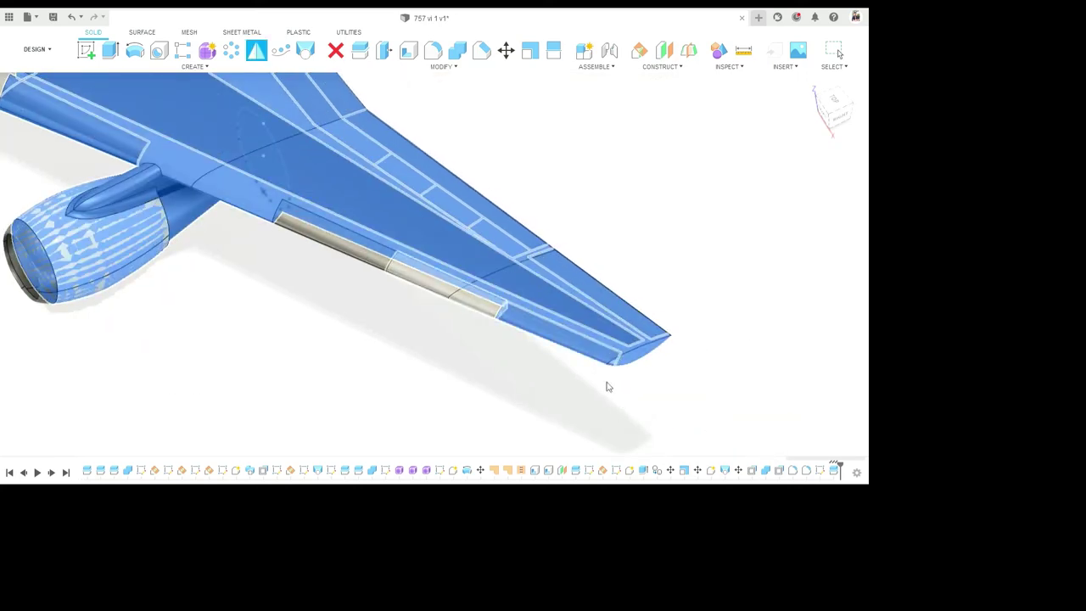
{"action": "scroll", "coordinate": [429, 388], "scroll_direction": "down", "scroll_amount": 5}
{"action": "scroll", "coordinate": [395, 408], "scroll_direction": "up", "scroll_amount": 5}
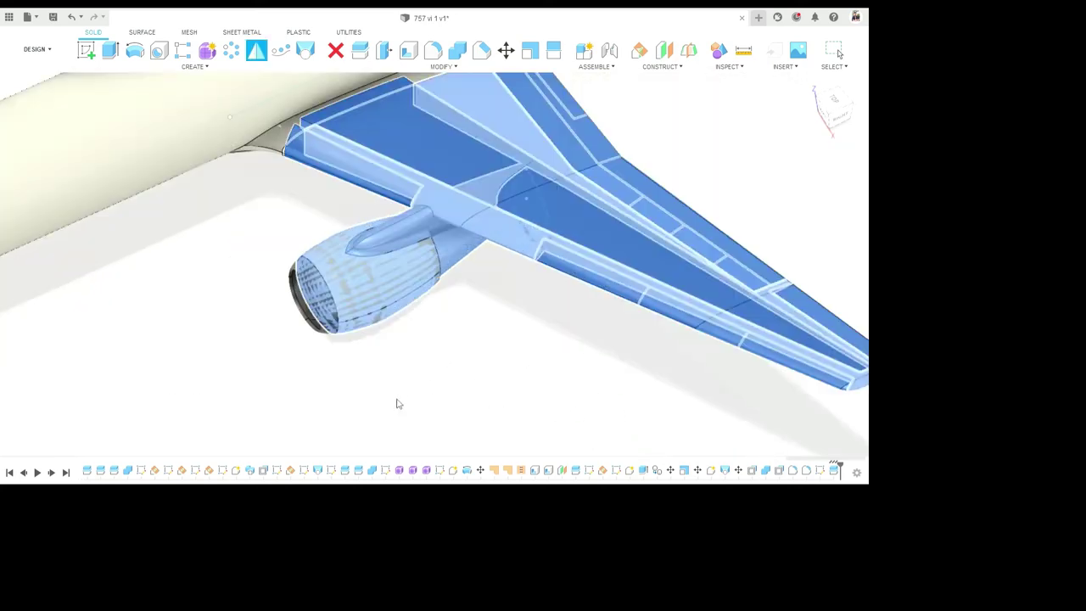
Step: Mirror the selected port wing and engine bodies across the vertical plane along the fuselage centreline
{"action": "scroll", "coordinate": [679, 408], "scroll_direction": "down", "scroll_amount": 5}
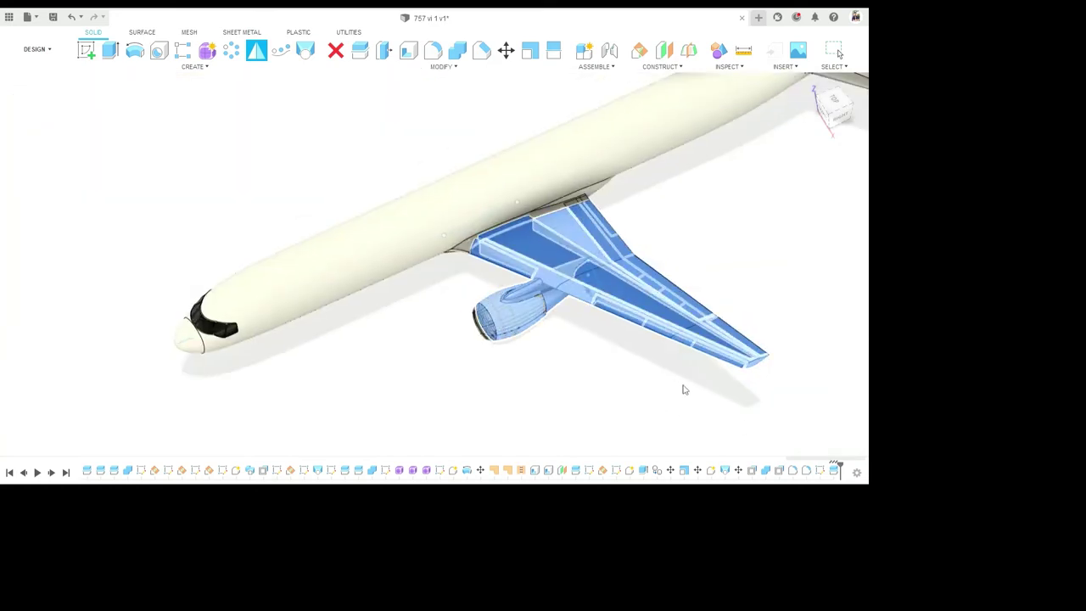
{"action": "scroll", "coordinate": [671, 338], "scroll_direction": "down", "scroll_amount": 3}
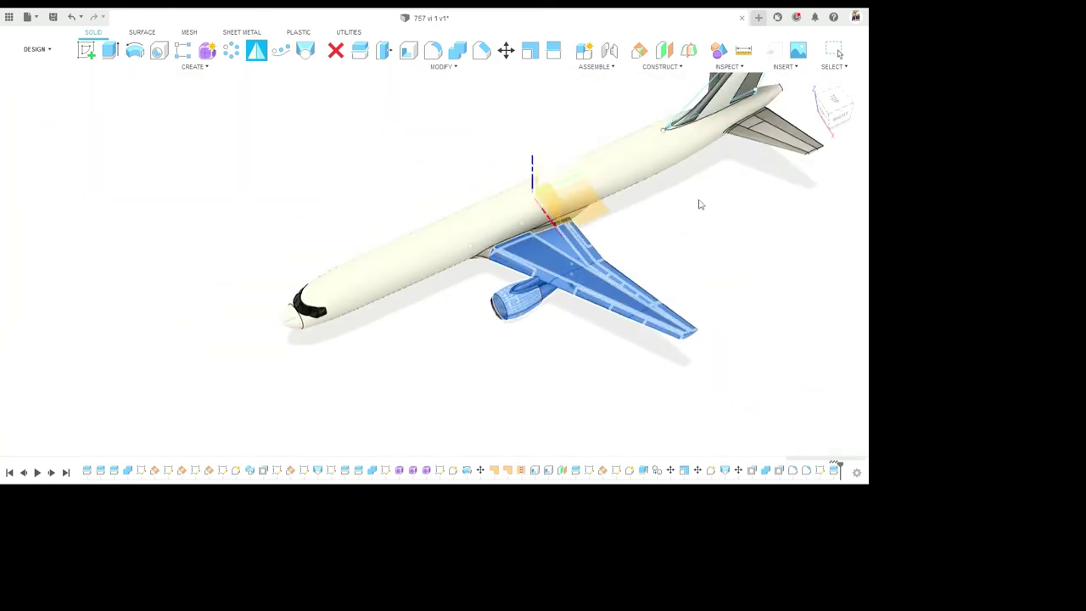
{"action": "middle_click_drag", "start_coordinate": [610, 252], "coordinate": [919, 288], "text": "shift"}
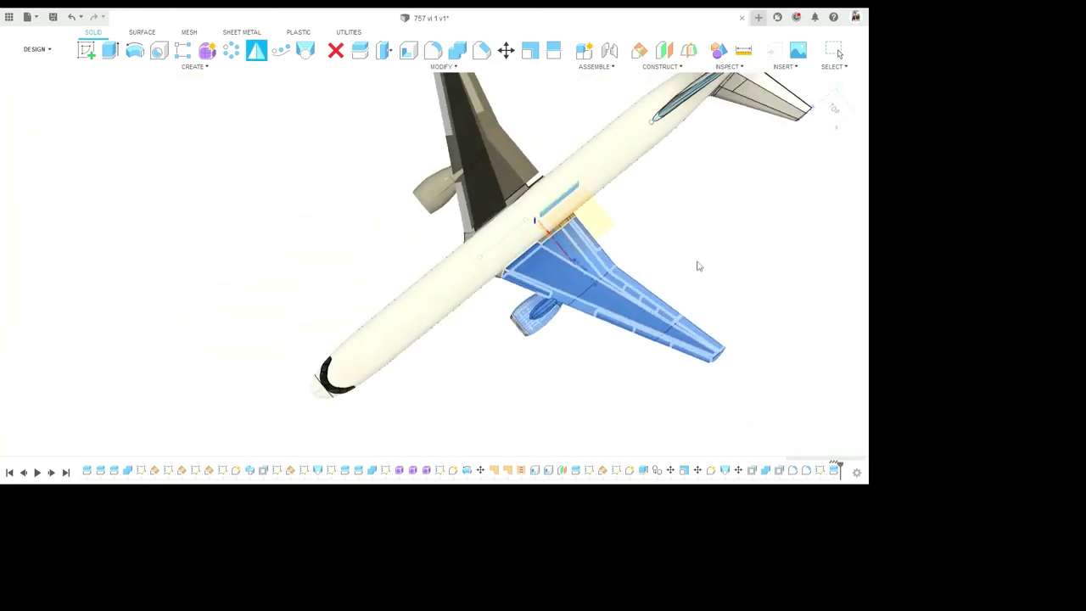
{"action": "scroll", "coordinate": [768, 283], "scroll_direction": "up", "scroll_amount": 2}
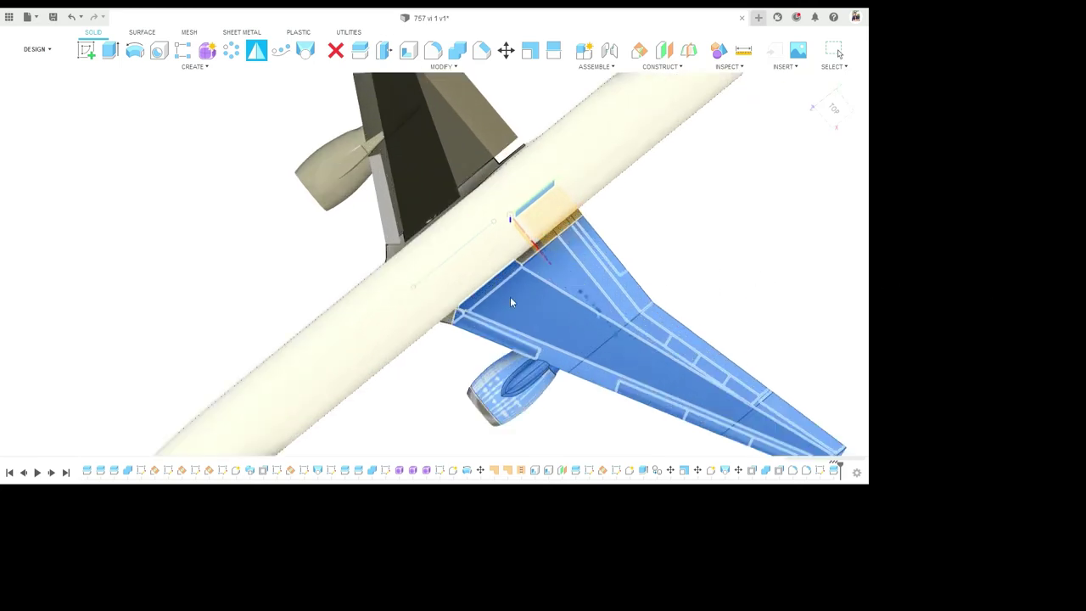
{"action": "key", "text": "Return"}
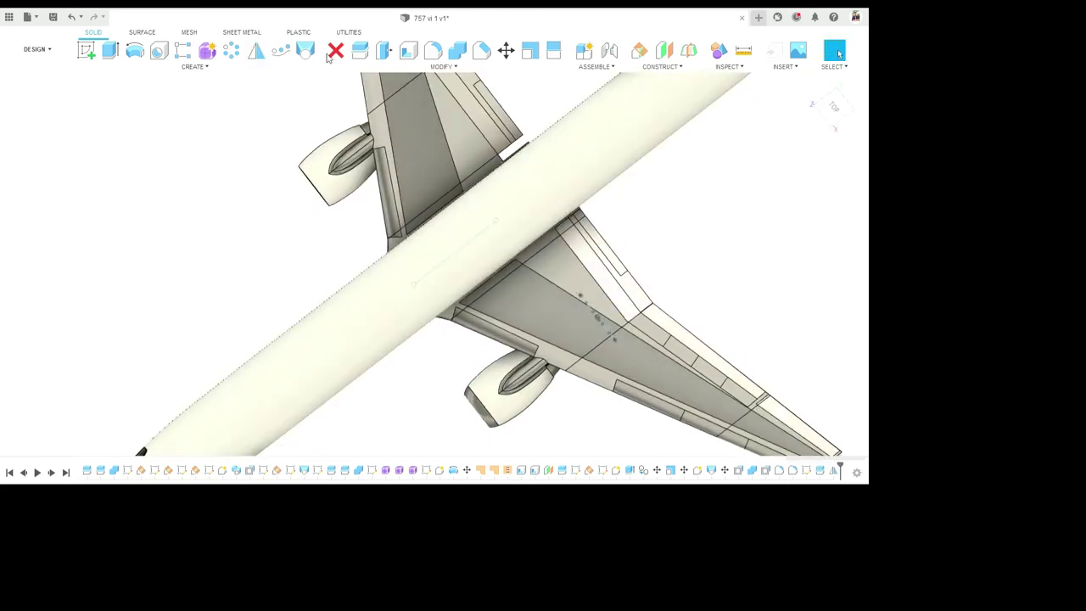
Step: Mirror the remaining small trailing-edge bodies at the port wing root across the fuselage centre plane
{"action": "left_click", "coordinate": [257, 51]}
{"action": "scroll", "coordinate": [573, 218], "scroll_direction": "up", "scroll_amount": 3}
{"action": "left_click", "coordinate": [584, 218]}
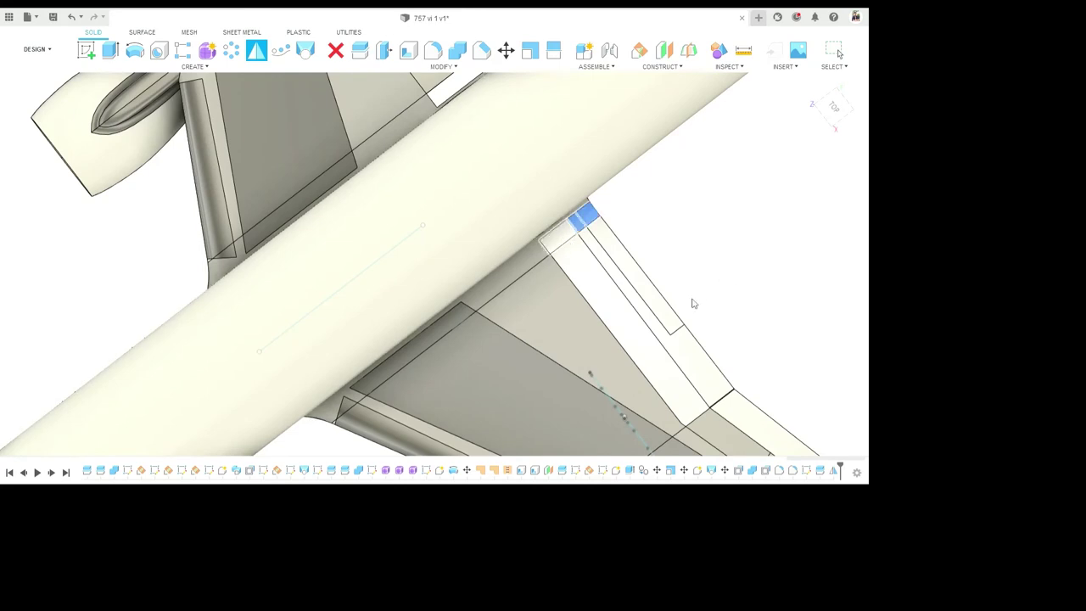
{"action": "left_click", "coordinate": [557, 238]}
{"action": "left_click", "coordinate": [984, 242]}
{"action": "scroll", "coordinate": [509, 340], "scroll_direction": "down", "scroll_amount": 5}
{"action": "middle_click_drag", "start_coordinate": [520, 335], "coordinate": [531, 312], "text": "shift"}
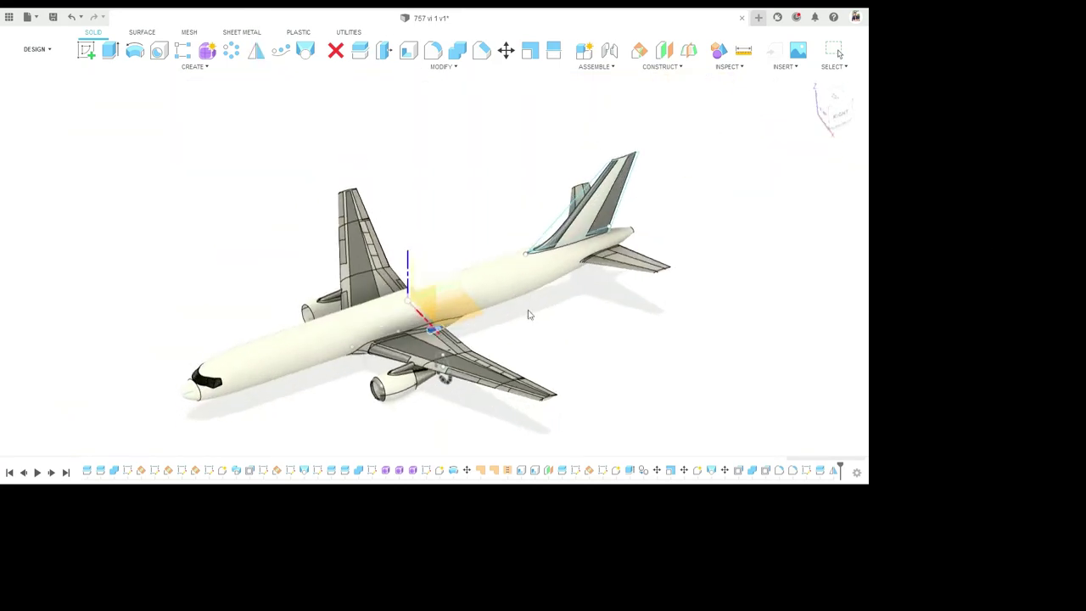
{"action": "left_click", "coordinate": [437, 265]}
{"action": "key", "text": "Return"}
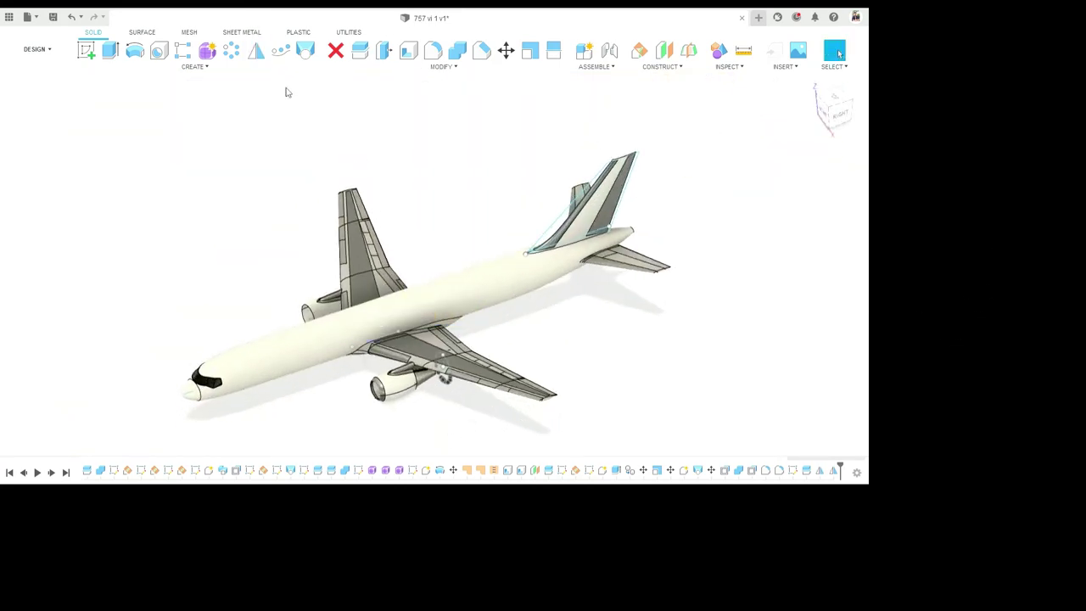
Step: Mirror the port engine's inlet lip body across the fuselage centre plane
{"action": "left_click", "coordinate": [256, 50]}
{"action": "scroll", "coordinate": [462, 533], "scroll_direction": "up", "scroll_amount": 5}
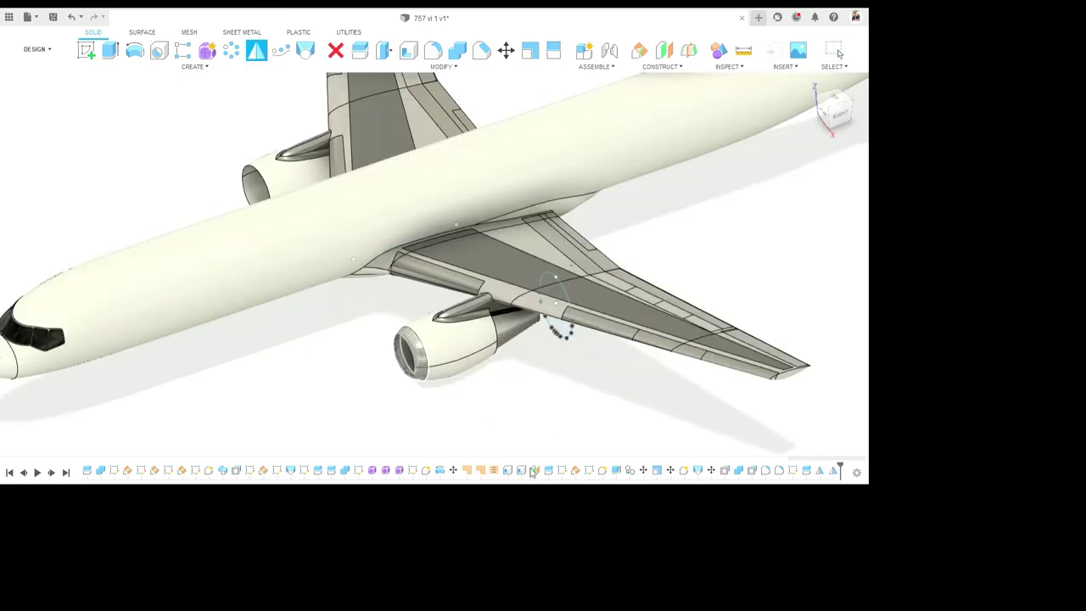
{"action": "left_click", "coordinate": [531, 469]}
{"action": "left_click", "coordinate": [943, 245]}
{"action": "scroll", "coordinate": [508, 456], "scroll_direction": "down", "scroll_amount": 5}
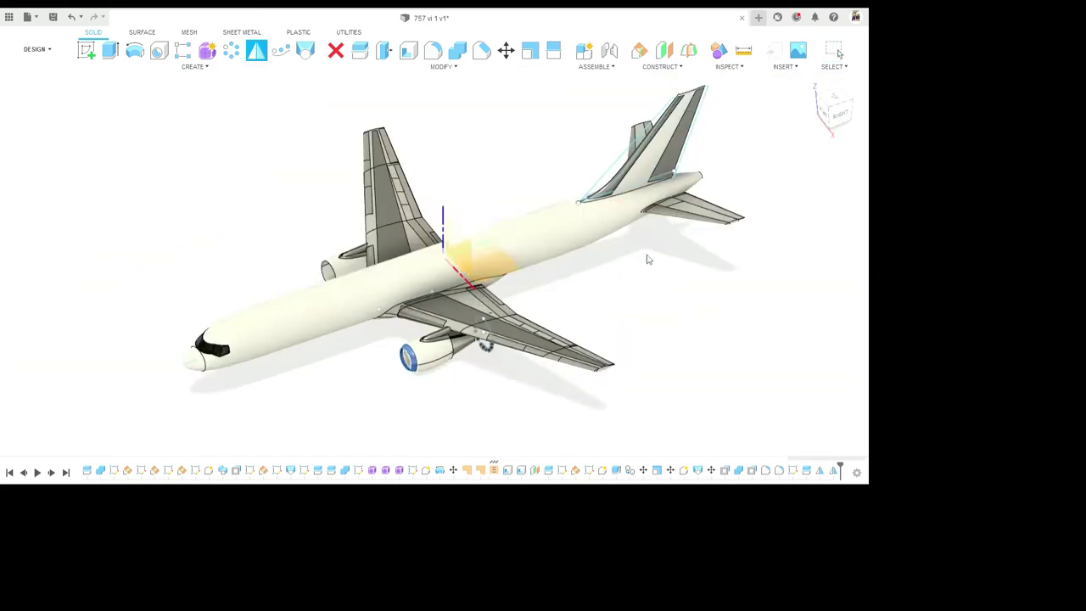
{"action": "key", "text": "Escape"}
Step: Examine the mirrored wing and engine against the originals from below, close up and from the side
{"action": "middle_click_drag", "start_coordinate": [547, 425], "coordinate": [577, 267], "text": "shift"}
{"action": "scroll", "coordinate": [628, 323], "scroll_direction": "down", "scroll_amount": 3}
{"action": "scroll", "coordinate": [577, 267], "scroll_direction": "up", "scroll_amount": 4}
{"action": "scroll", "coordinate": [562, 322], "scroll_direction": "down", "scroll_amount": 3}
{"action": "middle_click_drag", "start_coordinate": [563, 322], "coordinate": [670, 222], "text": "shift"}
{"action": "scroll", "coordinate": [500, 299], "scroll_direction": "up", "scroll_amount": 7}
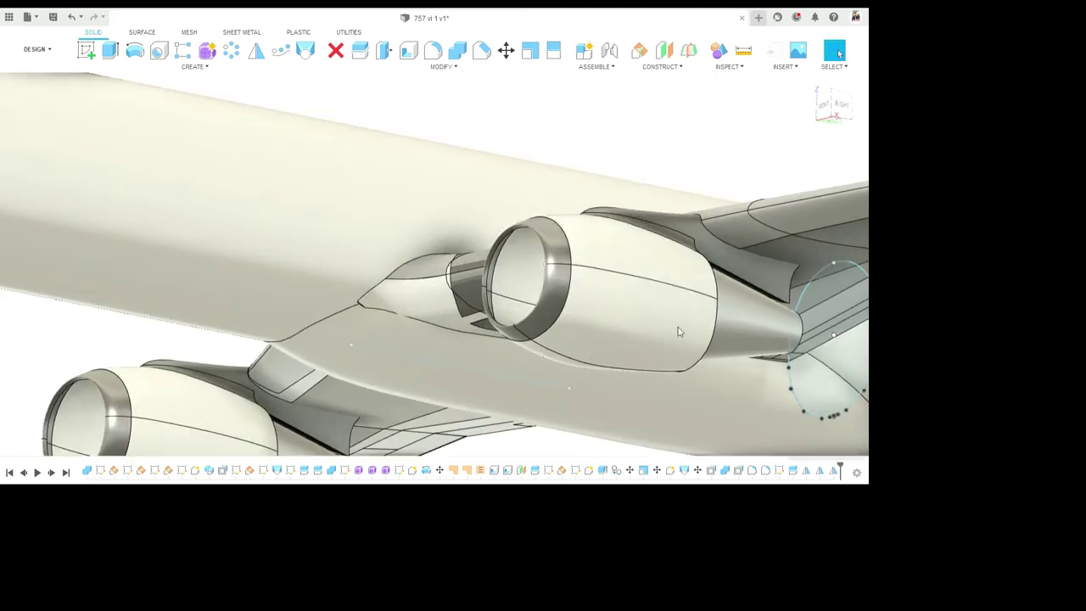
{"action": "scroll", "coordinate": [648, 330], "scroll_direction": "down", "scroll_amount": 10}
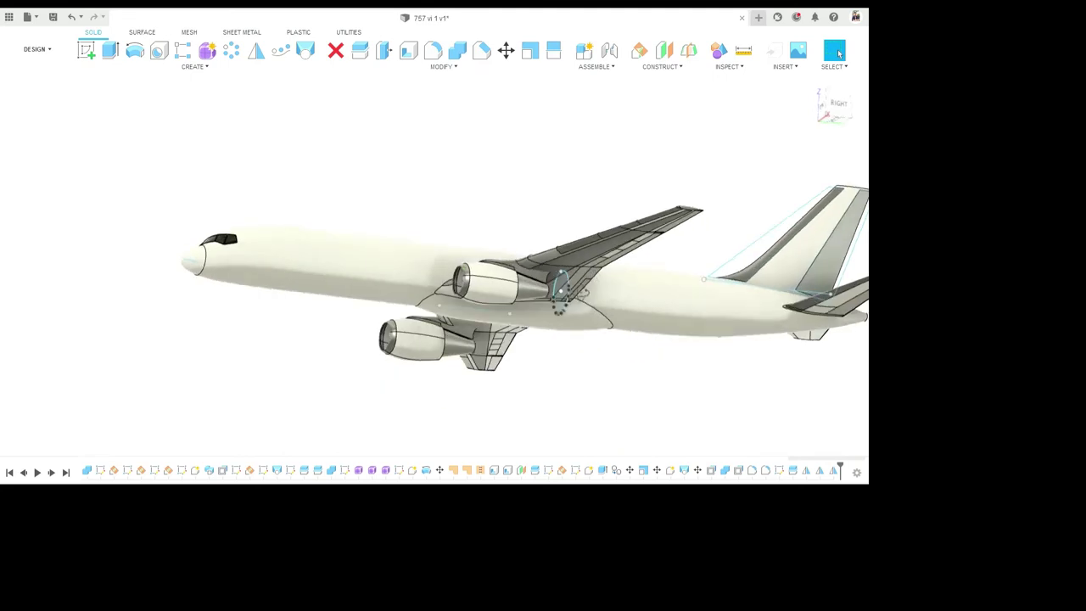
{"action": "middle_click_drag", "start_coordinate": [584, 295], "coordinate": [582, 318], "text": "shift"}
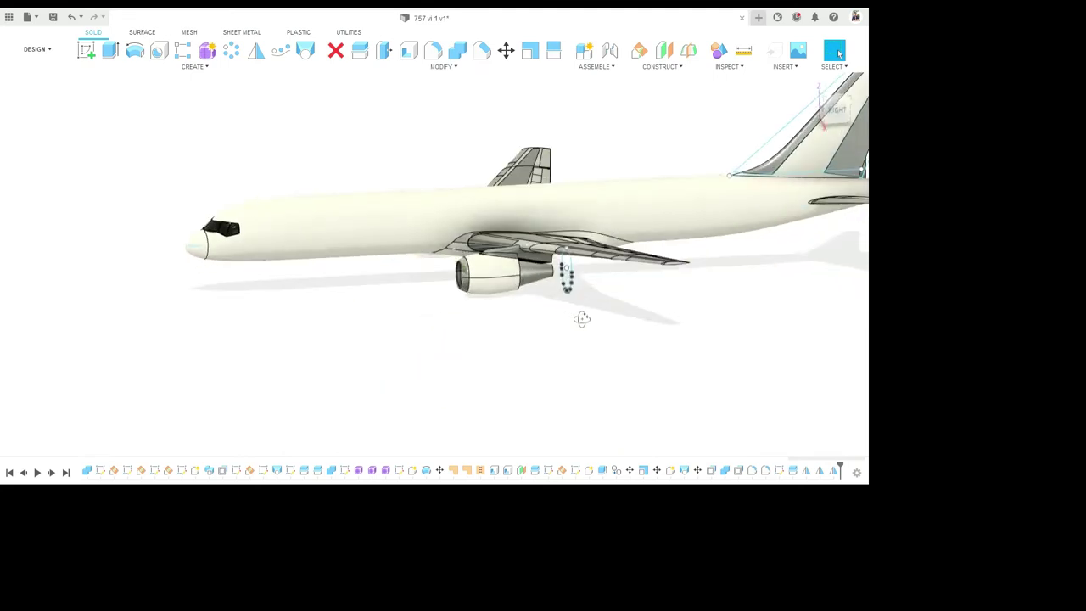
Step: Start a sketch on the side plane, with the forward passenger door of the reference drawing in view
{"action": "left_click", "coordinate": [835, 110]}
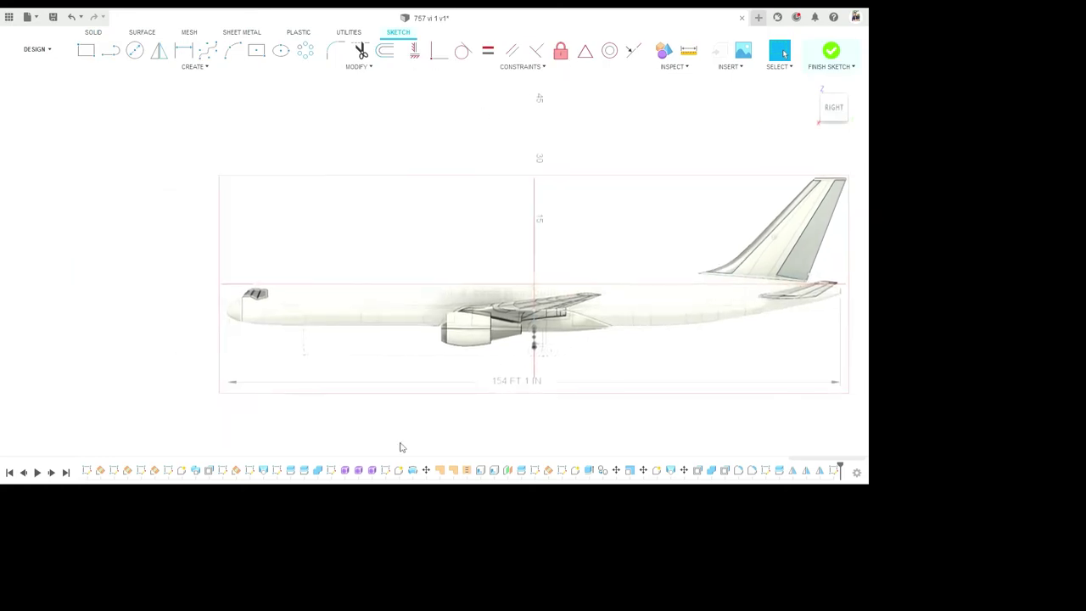
{"action": "scroll", "coordinate": [371, 390], "scroll_direction": "up", "scroll_amount": 10}
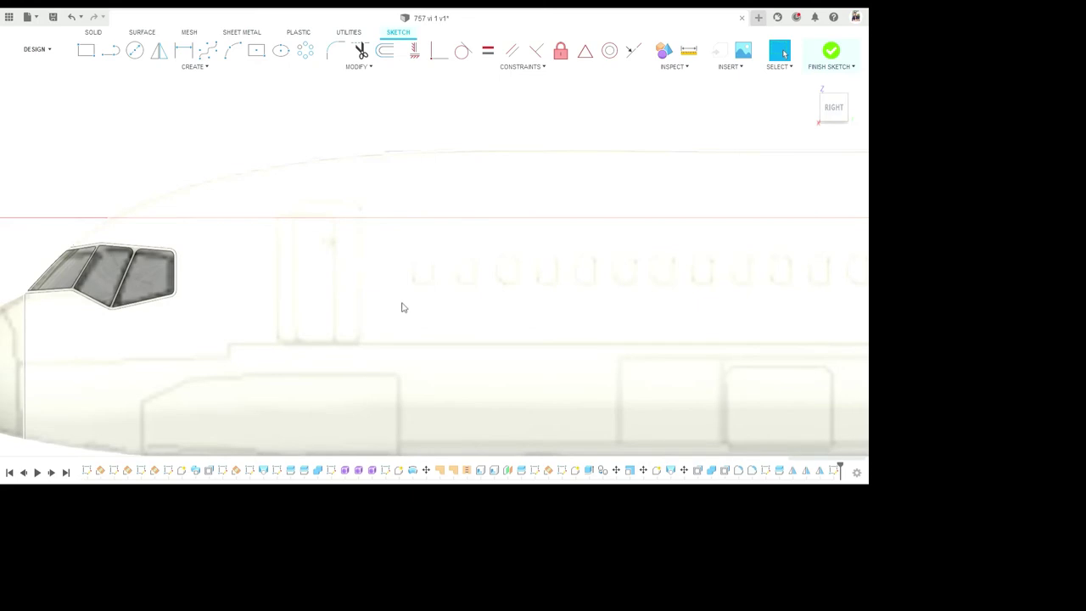
{"action": "mouse_move", "coordinate": [404, 308]}
{"action": "middle_mouse_down"}
{"action": "mouse_move", "coordinate": [529, 294]}
{"action": "mouse_move", "coordinate": [422, 249]}
{"action": "middle_mouse_up"}
{"action": "scroll", "coordinate": [427, 250], "scroll_direction": "up", "scroll_amount": 2}
{"action": "key", "text": "r"}
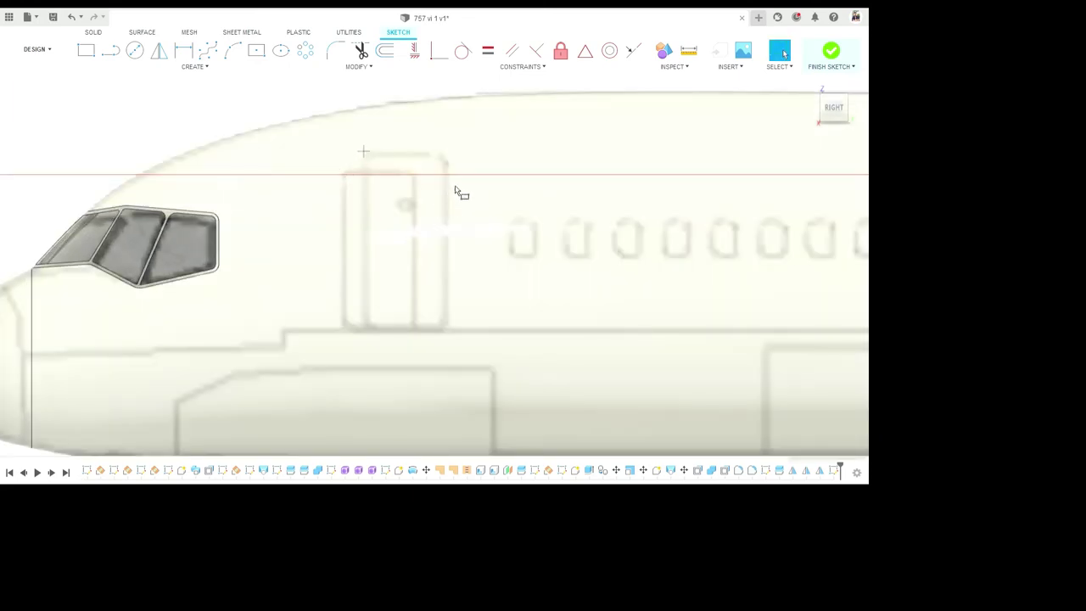
{"action": "key", "text": "r"}
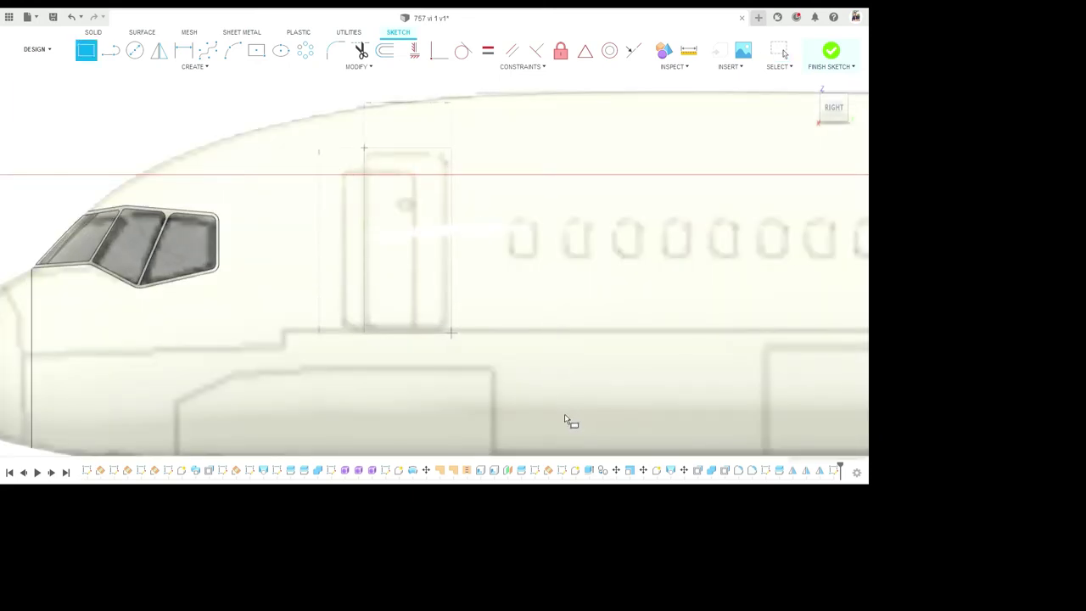
{"action": "key", "text": "Escape"}
{"action": "key", "text": "t"}
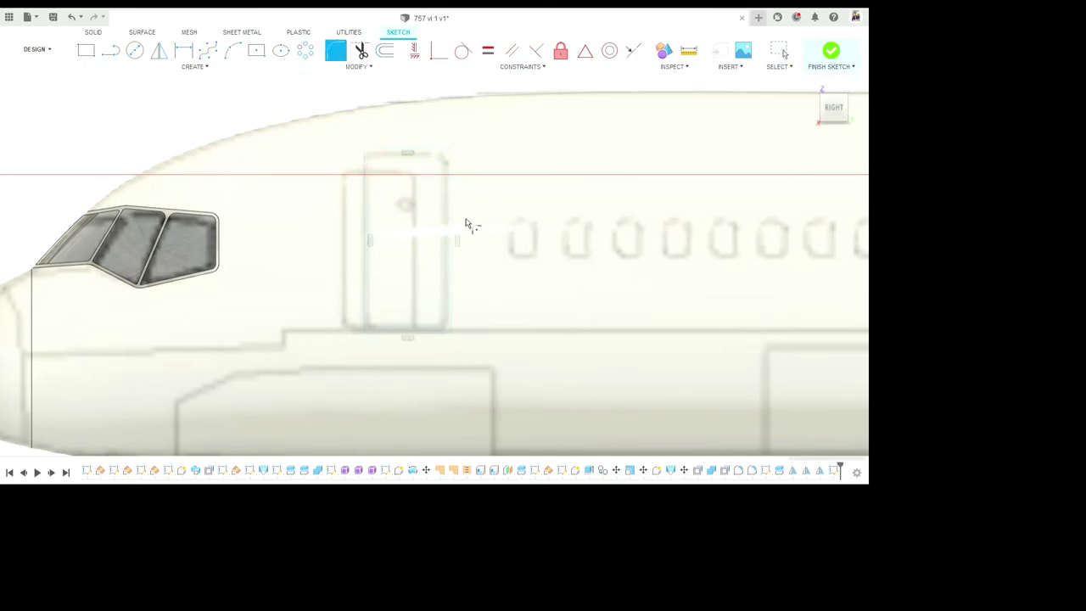
{"action": "key", "text": "Escape"}
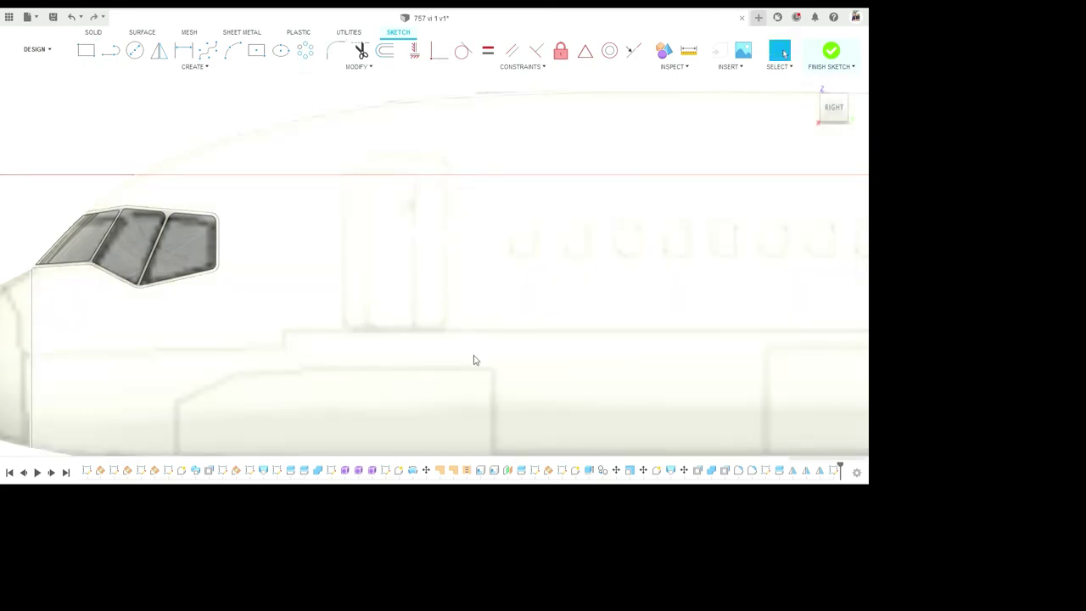
Step: Draw a corner-to-corner rectangle around the forward passenger door in the side-view reference drawing
{"action": "key", "text": "r"}
{"action": "left_click", "coordinate": [357, 147]}
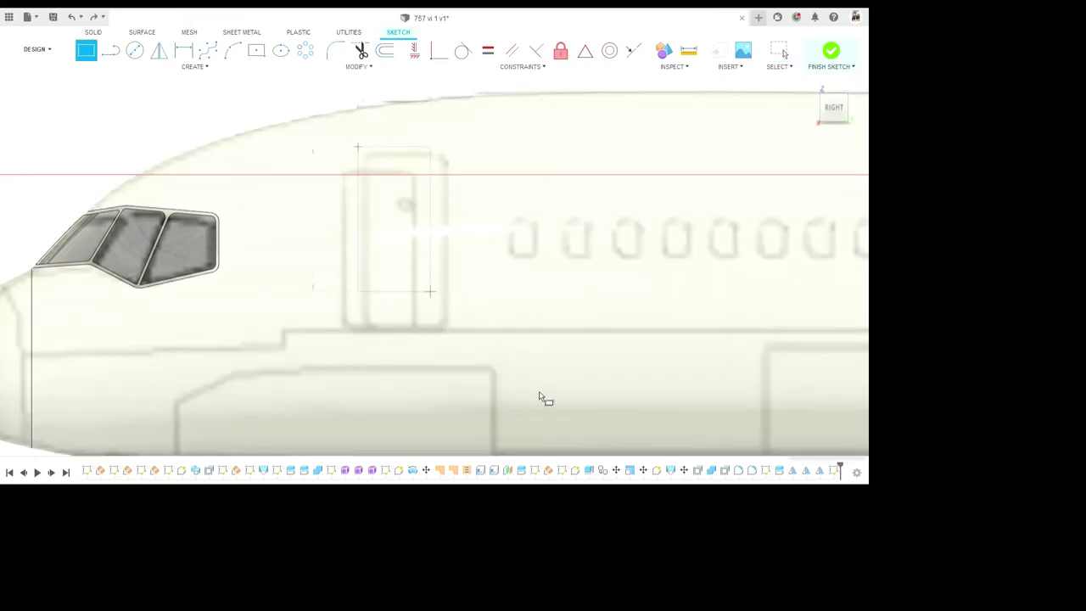
{"action": "left_click", "coordinate": [450, 334]}
Step: Fillet all four corners of the door rectangle with a radius of 0.50
{"action": "left_click", "coordinate": [336, 51]}
{"action": "left_click", "coordinate": [358, 195]}
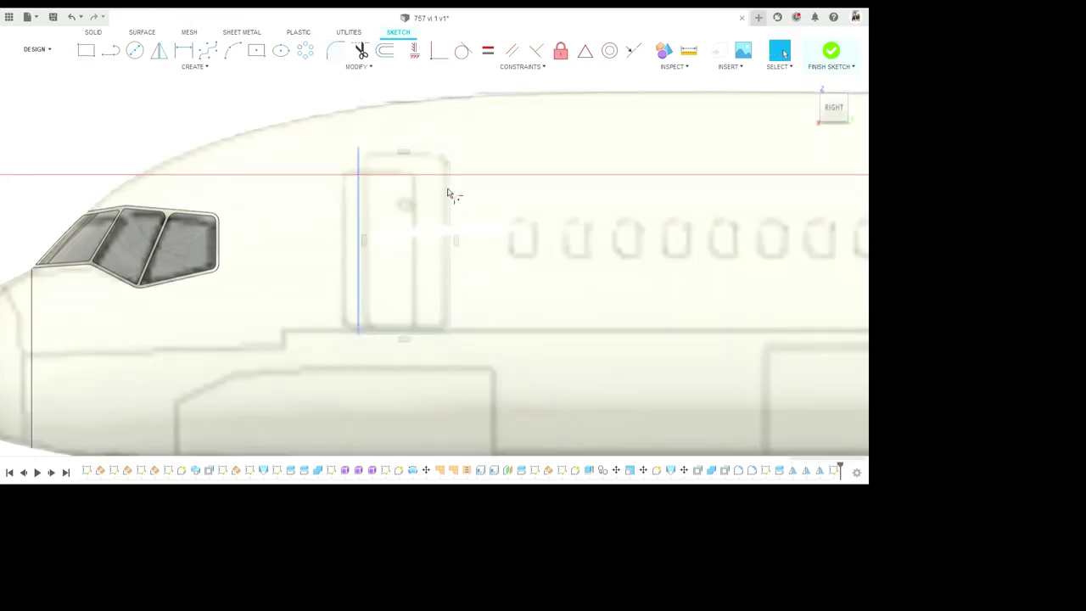
{"action": "left_click", "coordinate": [416, 147]}
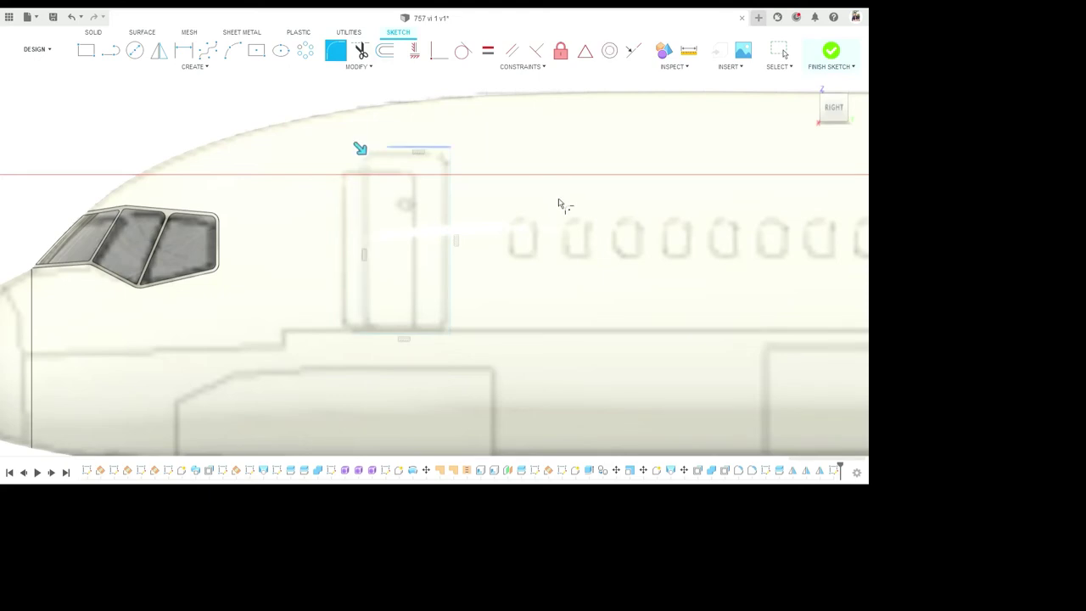
{"action": "left_click", "coordinate": [423, 147]}
{"action": "left_click", "coordinate": [450, 165]}
{"action": "left_click", "coordinate": [358, 271]}
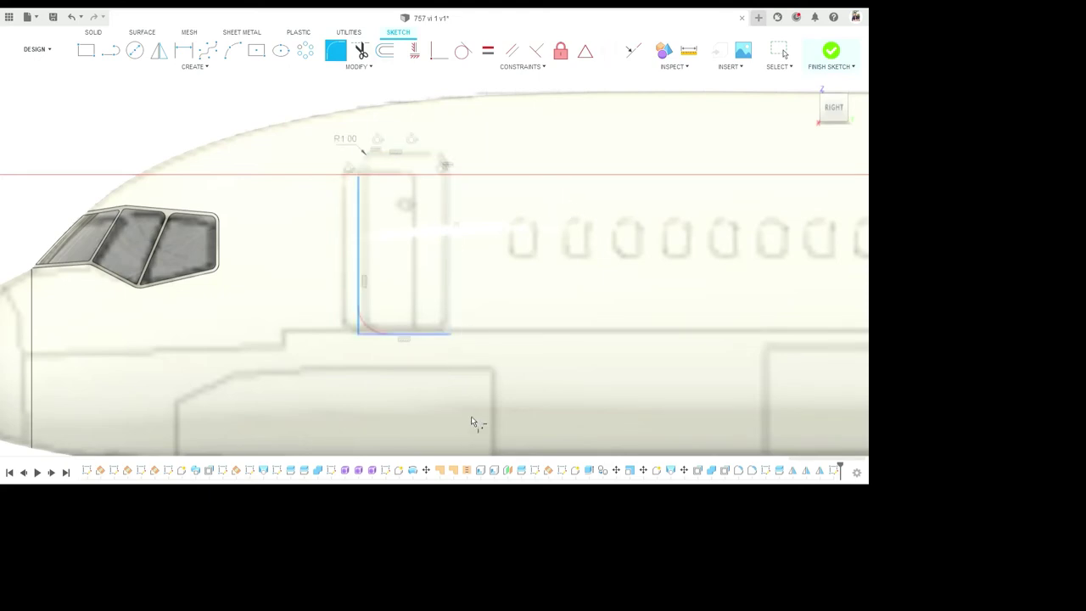
{"action": "left_click", "coordinate": [377, 333]}
{"action": "left_click", "coordinate": [430, 334]}
{"action": "left_click", "coordinate": [451, 314]}
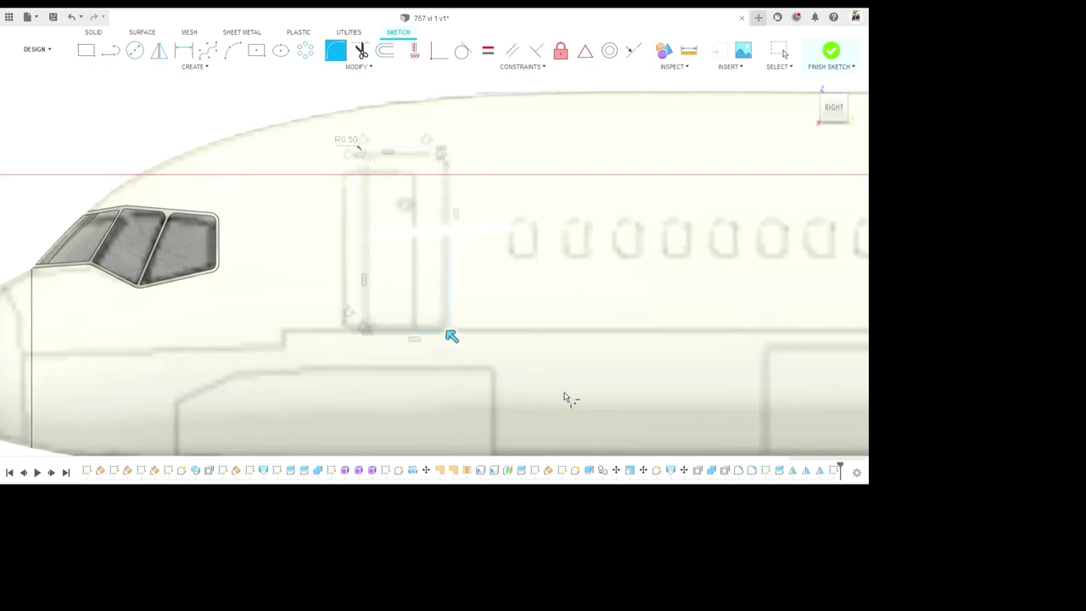
{"action": "key", "text": "Escape"}
Step: Offset the rounded forward door outline by 0.172 to create a second, parallel door outline
{"action": "key", "text": "o"}
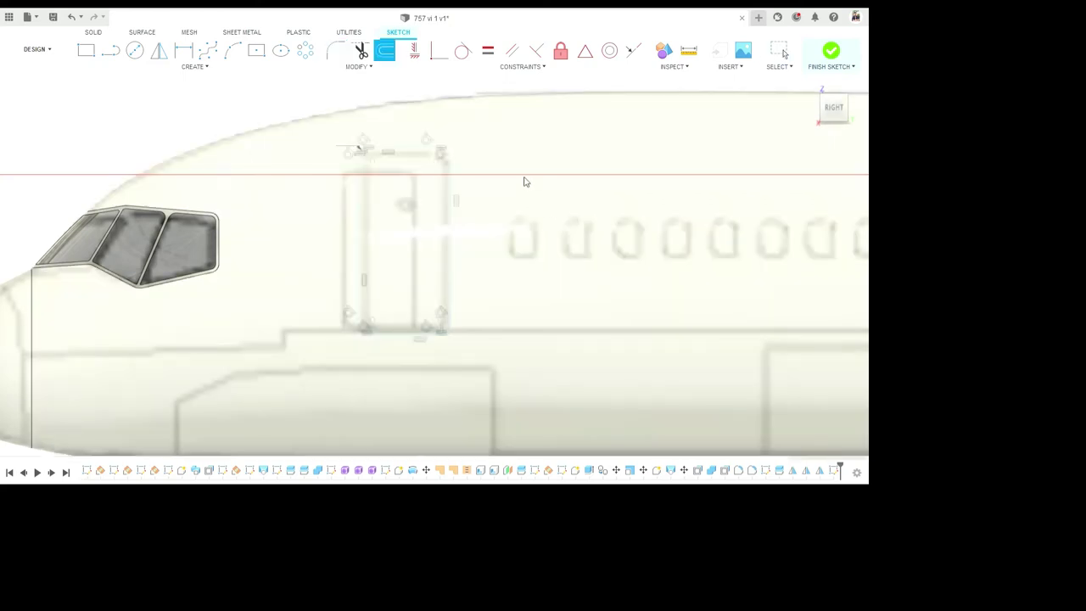
{"action": "left_click", "coordinate": [421, 152]}
{"action": "scroll", "coordinate": [420, 150], "scroll_direction": "up", "scroll_amount": 2}
{"action": "left_click_drag", "start_coordinate": [417, 146], "coordinate": [417, 149]}
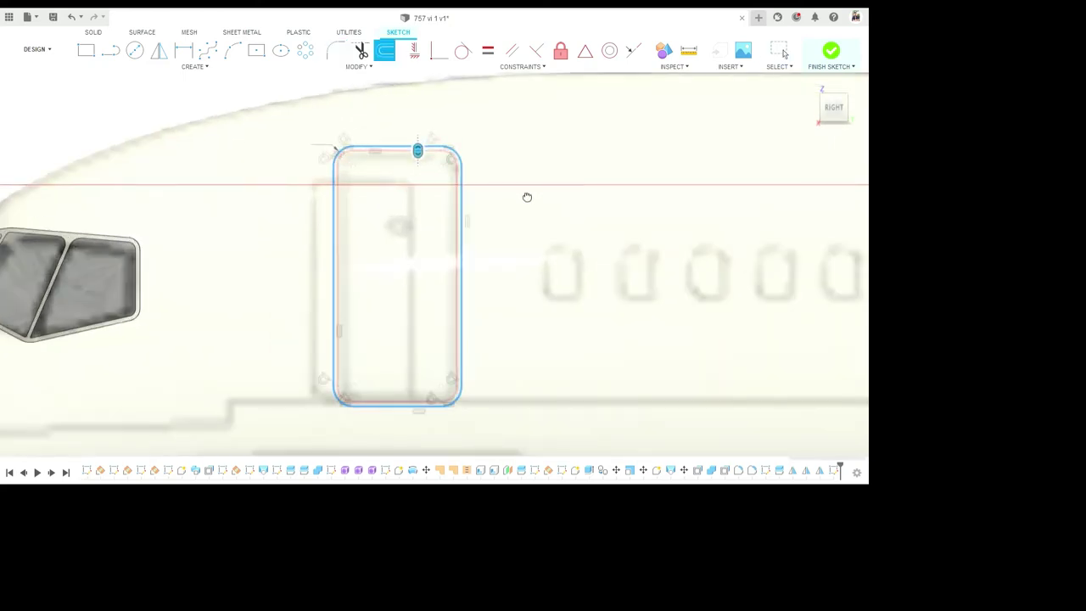
{"action": "left_click_drag", "start_coordinate": [527, 197], "coordinate": [527, 197]}
{"action": "key", "text": "Return"}
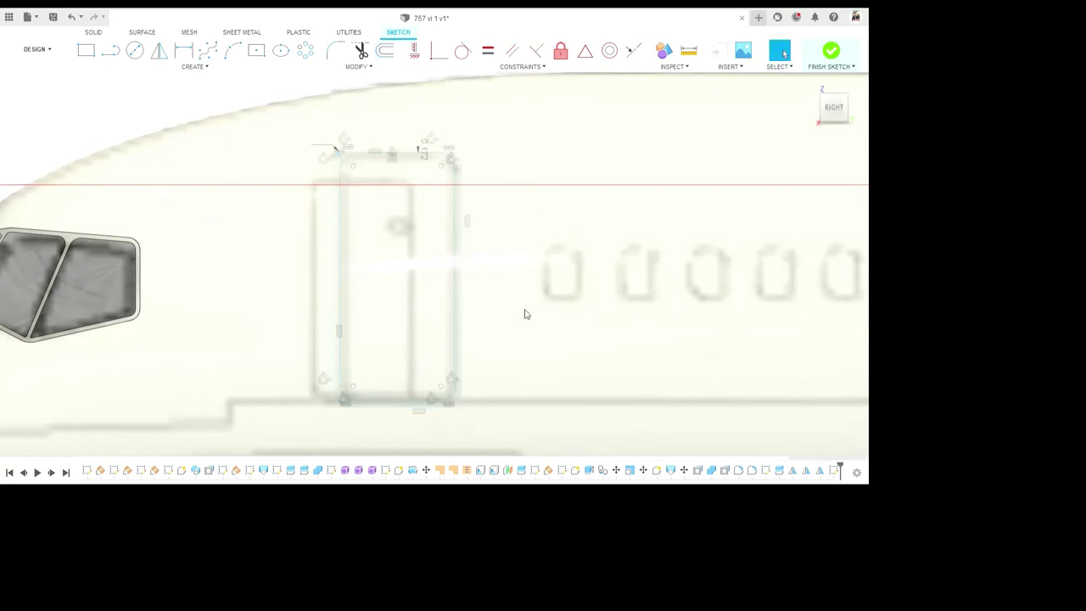
Step: Draw a small circle for the window in the upper aft part of the forward door
{"action": "key", "text": "c"}
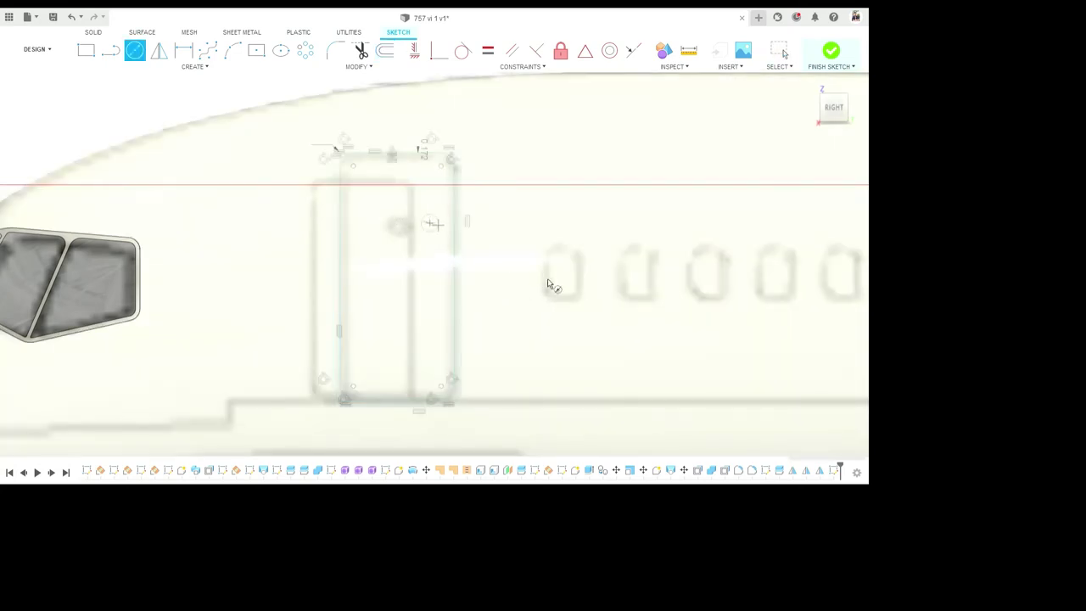
{"action": "scroll", "coordinate": [366, 317], "scroll_direction": "down", "scroll_amount": 10}
{"action": "key", "text": "Escape"}
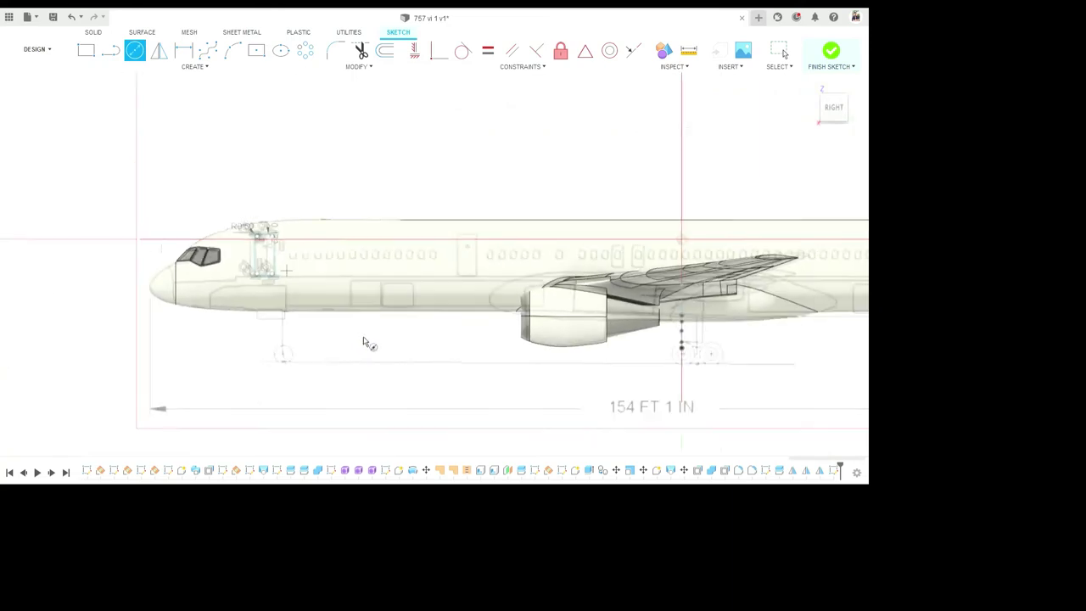
{"action": "key", "text": "c"}
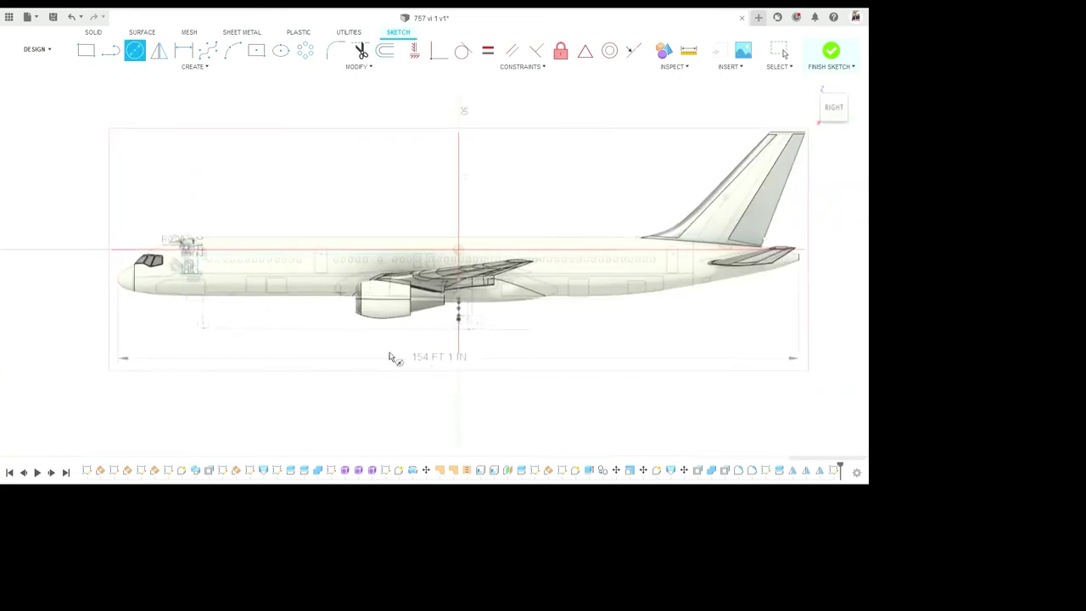
{"action": "scroll", "coordinate": [243, 347], "scroll_direction": "up", "scroll_amount": 15}
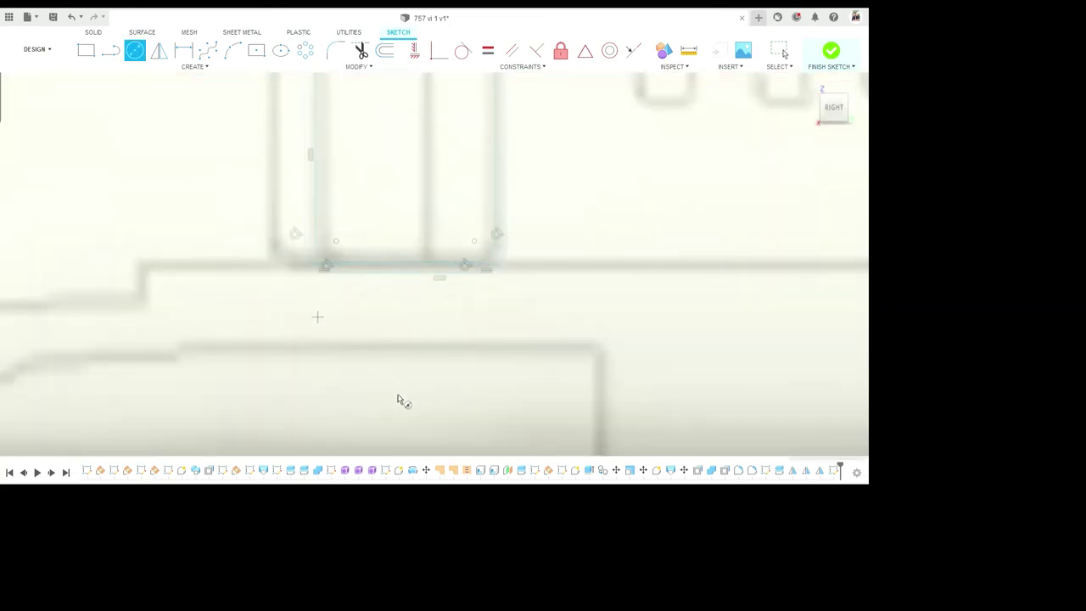
Step: Offset the outer door outline outward twice, by 0.496 and by 0.301
{"action": "key", "text": "o"}
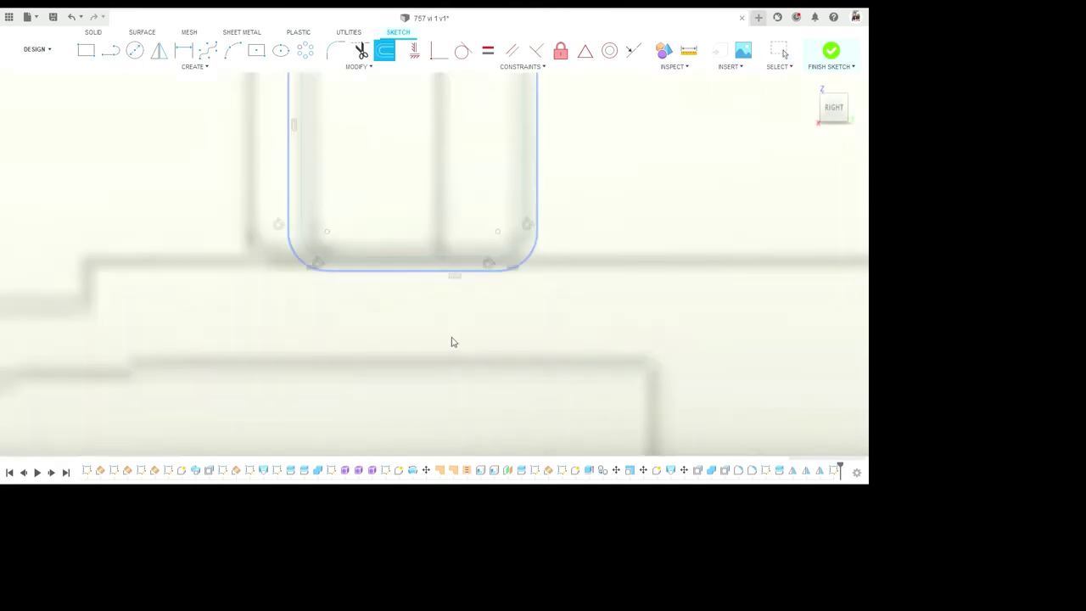
{"action": "left_click", "coordinate": [452, 339]}
{"action": "left_click_drag", "start_coordinate": [455, 345], "coordinate": [438, 395]}
{"action": "key", "text": "Return"}
{"action": "key", "text": "o"}
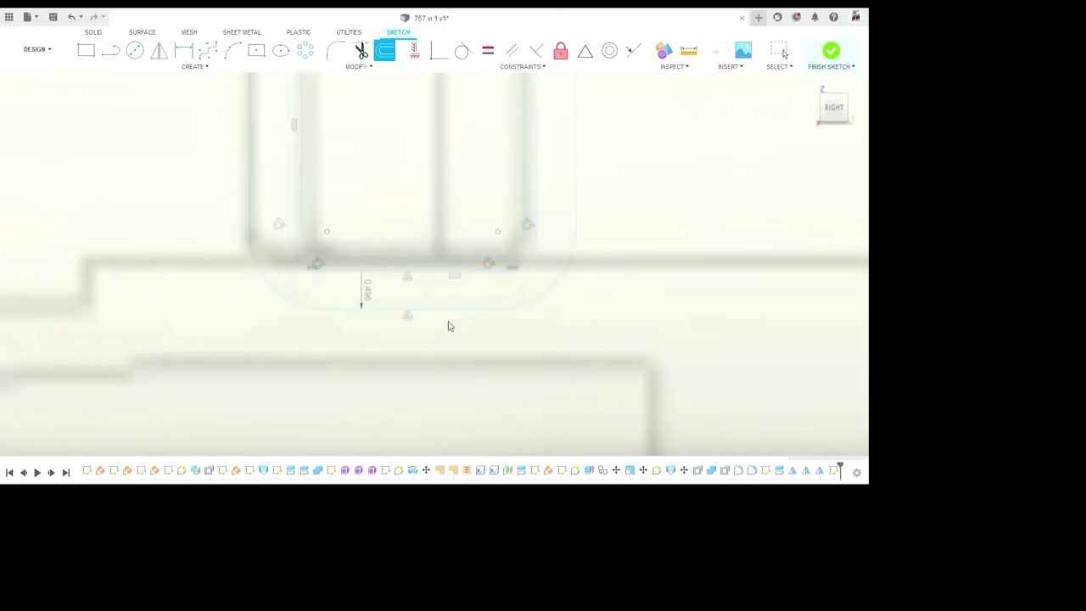
{"action": "key", "text": "Escape"}
{"action": "key", "text": "o"}
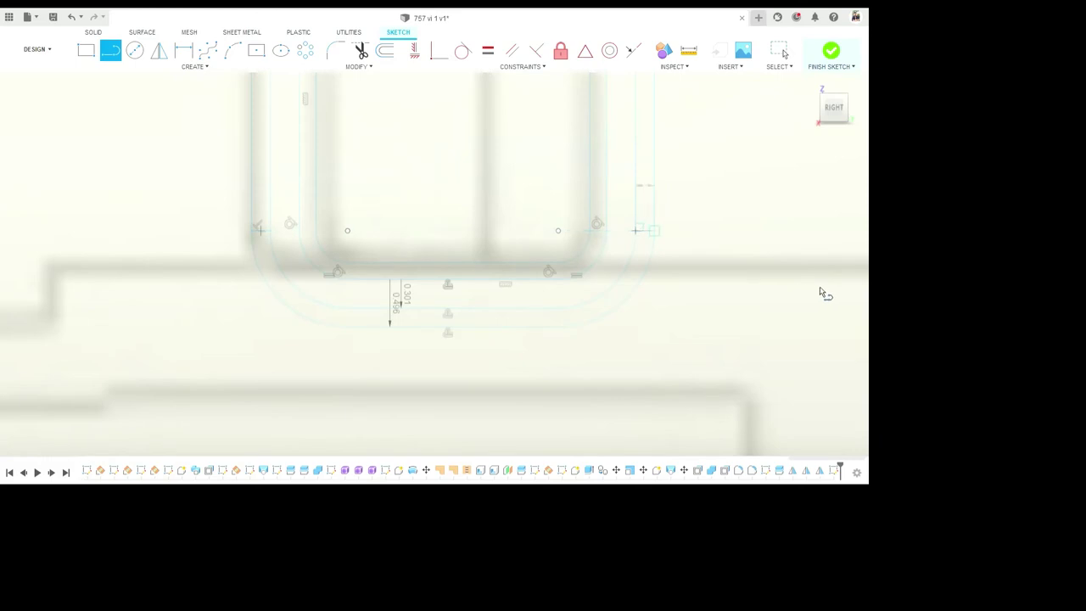
Step: Close the two outer offsets with short end lines and trim them to a U-shaped strip beneath the forward door
{"action": "key", "text": "Escape"}
{"action": "scroll", "coordinate": [790, 336], "scroll_direction": "down", "scroll_amount": 2}
{"action": "key", "text": "t"}
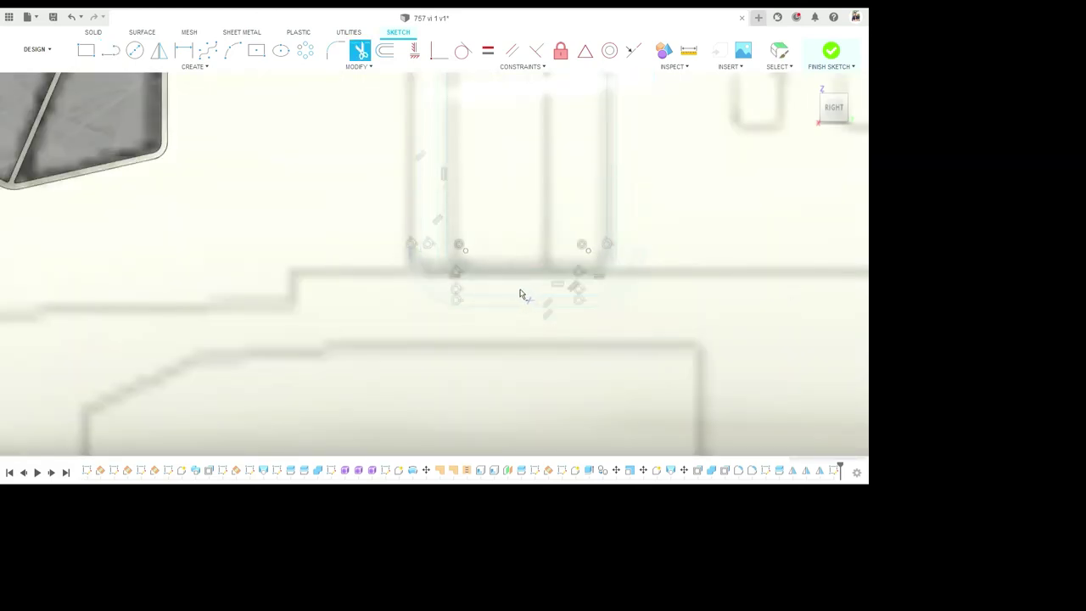
{"action": "scroll", "coordinate": [562, 391], "scroll_direction": "down", "scroll_amount": 2}
Step: Draw a narrow slanted strip just above the forward door, rising toward the tail
{"action": "scroll", "coordinate": [582, 130], "scroll_direction": "up", "scroll_amount": 5}
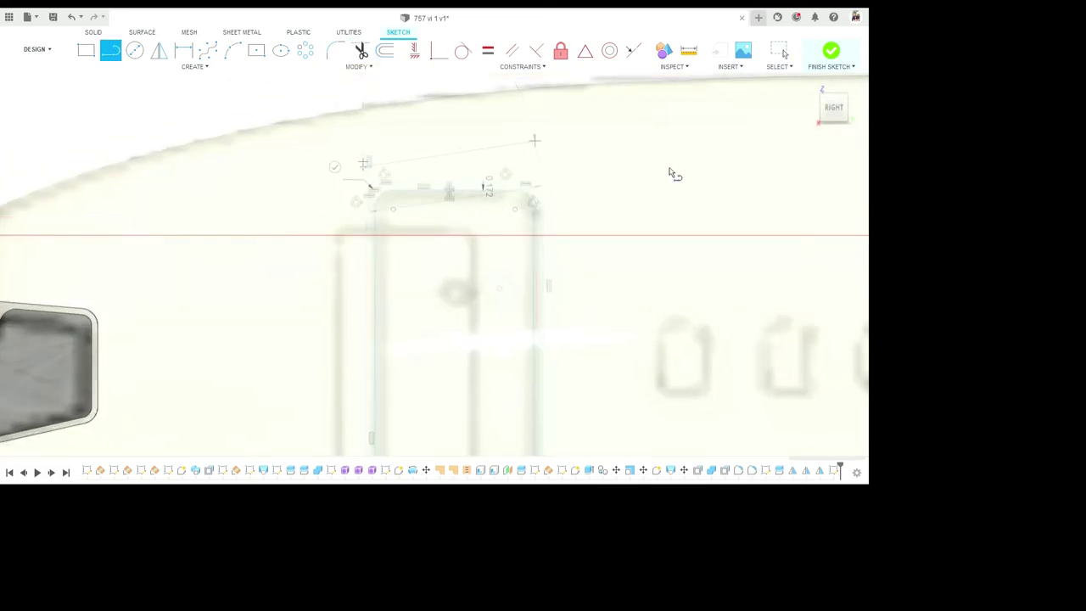
{"action": "scroll", "coordinate": [674, 172], "scroll_direction": "up", "scroll_amount": 1}
{"action": "scroll", "coordinate": [676, 168], "scroll_direction": "up", "scroll_amount": 2}
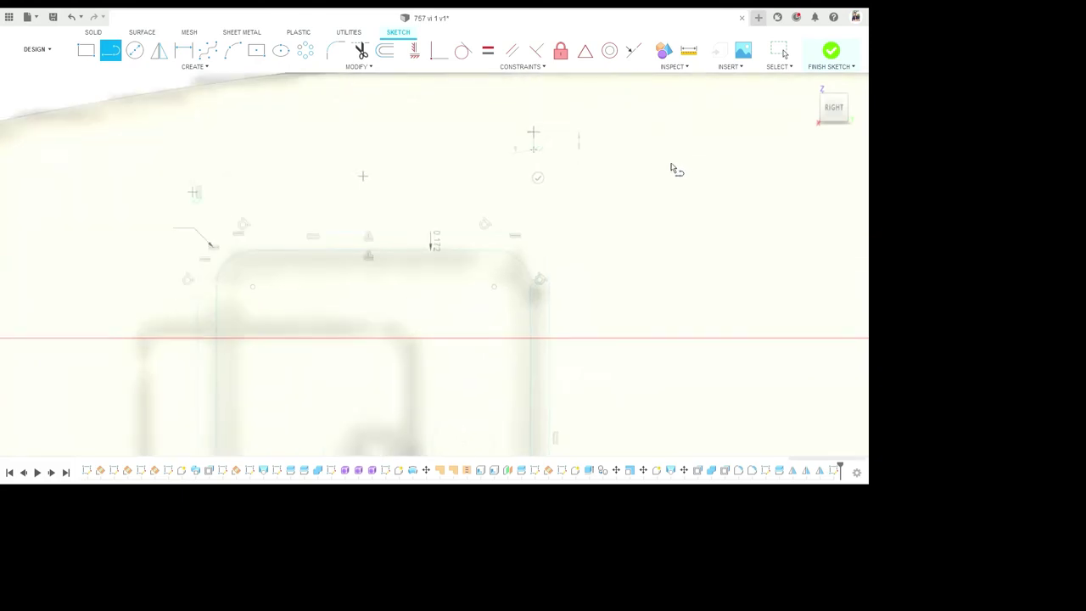
{"action": "left_click", "coordinate": [307, 176]}
Step: Copy the door outlines, window circle and lower strip, and move the copy aft onto the second passenger door of the reference drawing
{"action": "scroll", "coordinate": [342, 162], "scroll_direction": "down", "scroll_amount": 5}
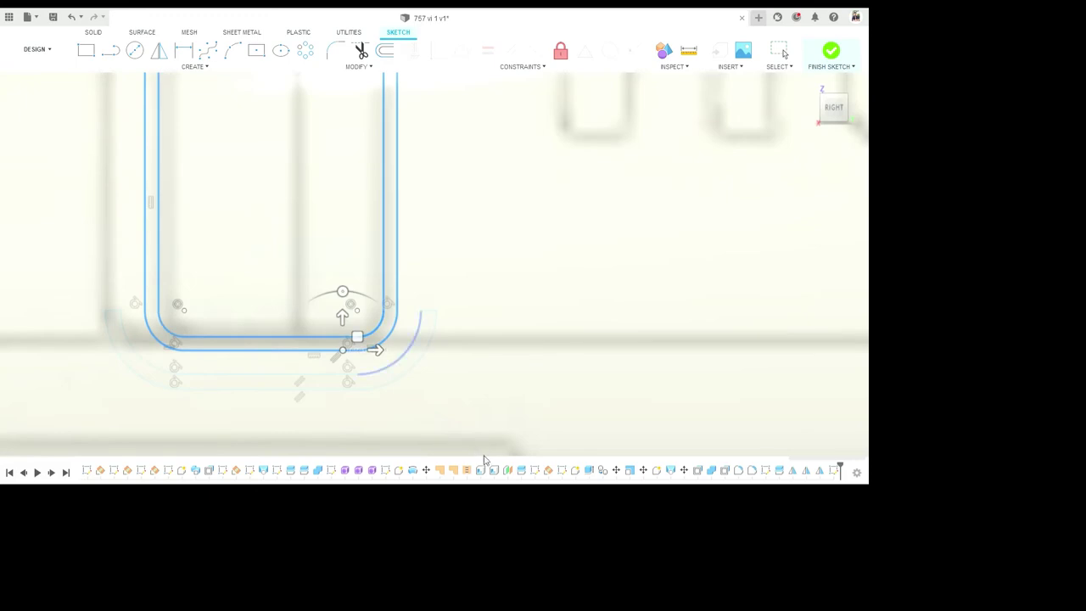
{"action": "scroll", "coordinate": [414, 437], "scroll_direction": "down", "scroll_amount": 2}
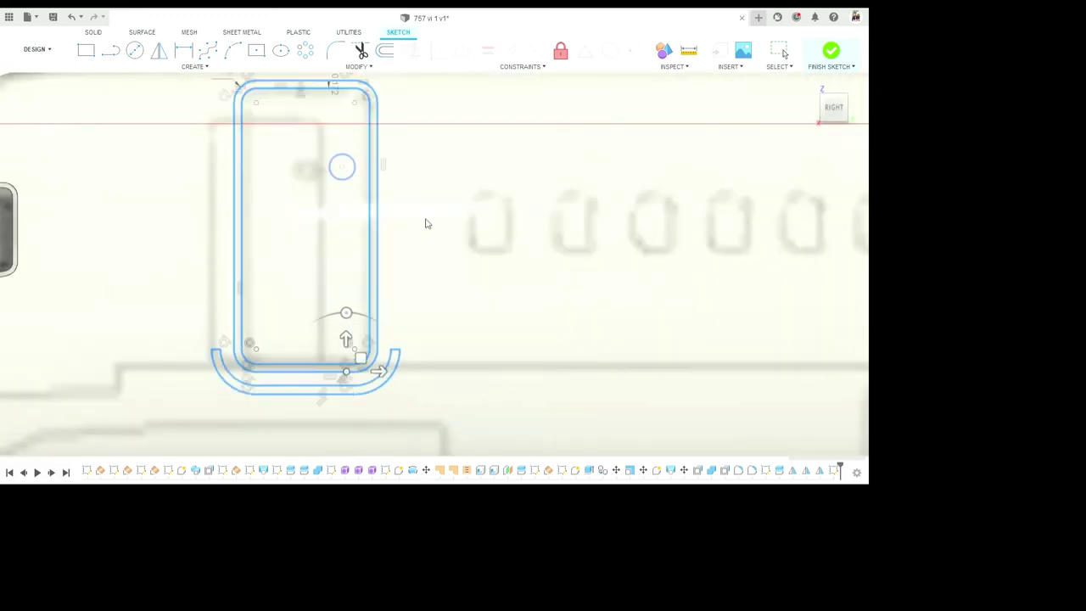
{"action": "scroll", "coordinate": [374, 309], "scroll_direction": "down", "scroll_amount": 2}
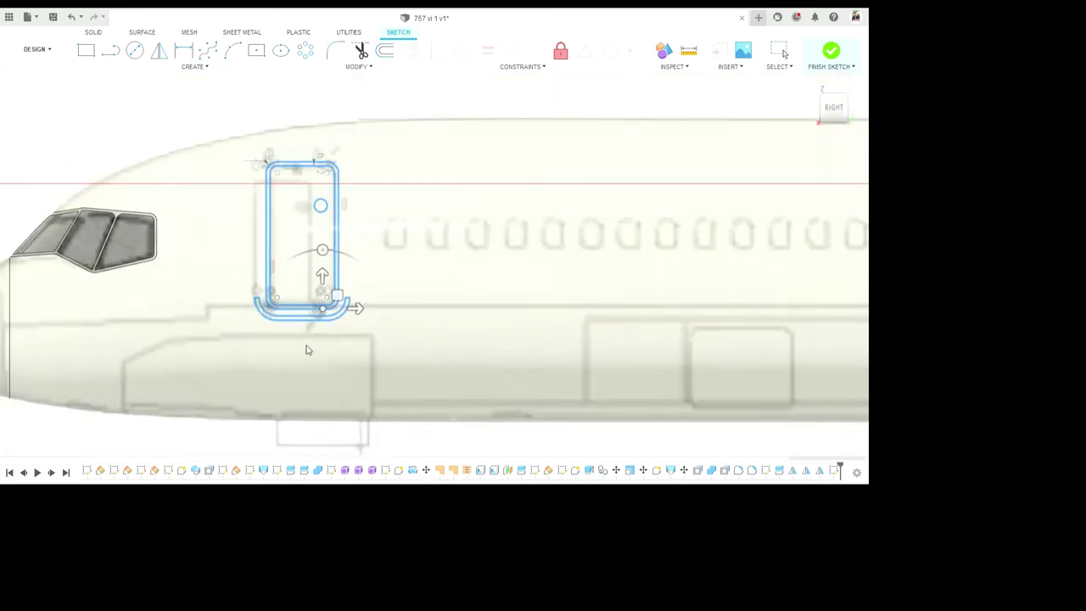
{"action": "scroll", "coordinate": [308, 349], "scroll_direction": "down", "scroll_amount": 3}
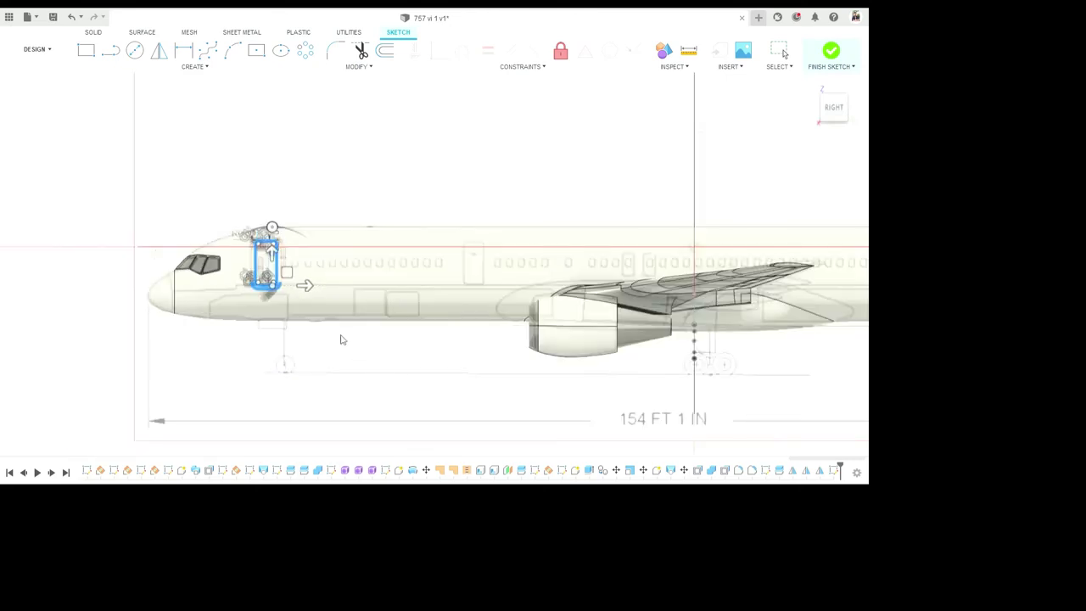
{"action": "scroll", "coordinate": [340, 339], "scroll_direction": "up", "scroll_amount": 6}
{"action": "scroll", "coordinate": [365, 279], "scroll_direction": "down", "scroll_amount": 5}
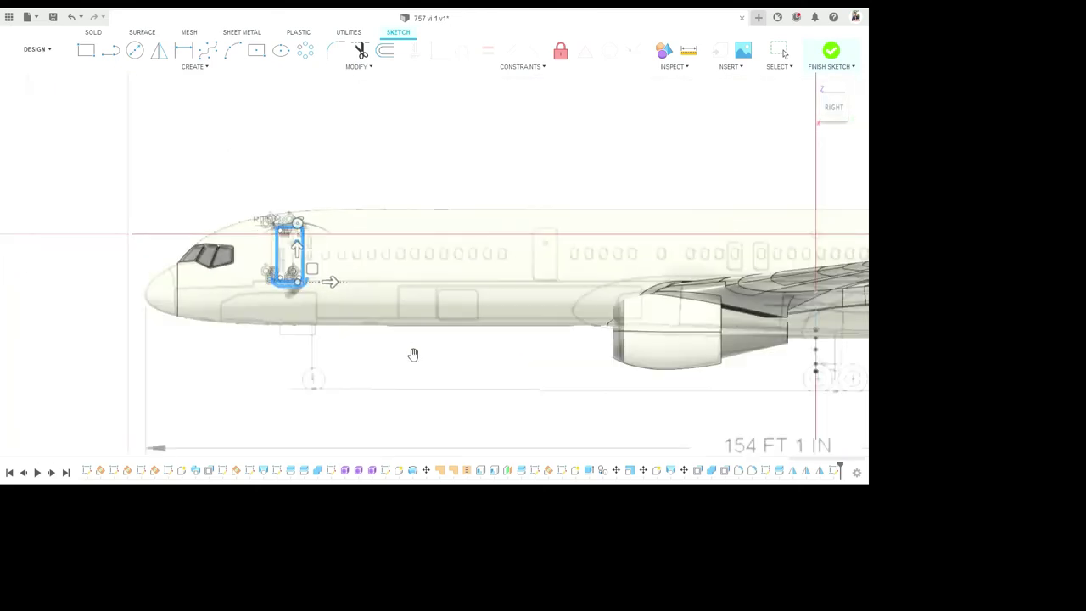
{"action": "middle_click_drag", "start_coordinate": [414, 354], "coordinate": [302, 383]}
{"action": "mouse_move", "coordinate": [349, 382]}
{"action": "left_mouse_down"}
{"action": "mouse_move", "coordinate": [611, 396]}
{"action": "mouse_move", "coordinate": [601, 381]}
{"action": "left_mouse_up"}
{"action": "scroll", "coordinate": [586, 383], "scroll_direction": "up", "scroll_amount": 4}
{"action": "scroll", "coordinate": [582, 379], "scroll_direction": "up", "scroll_amount": 3}
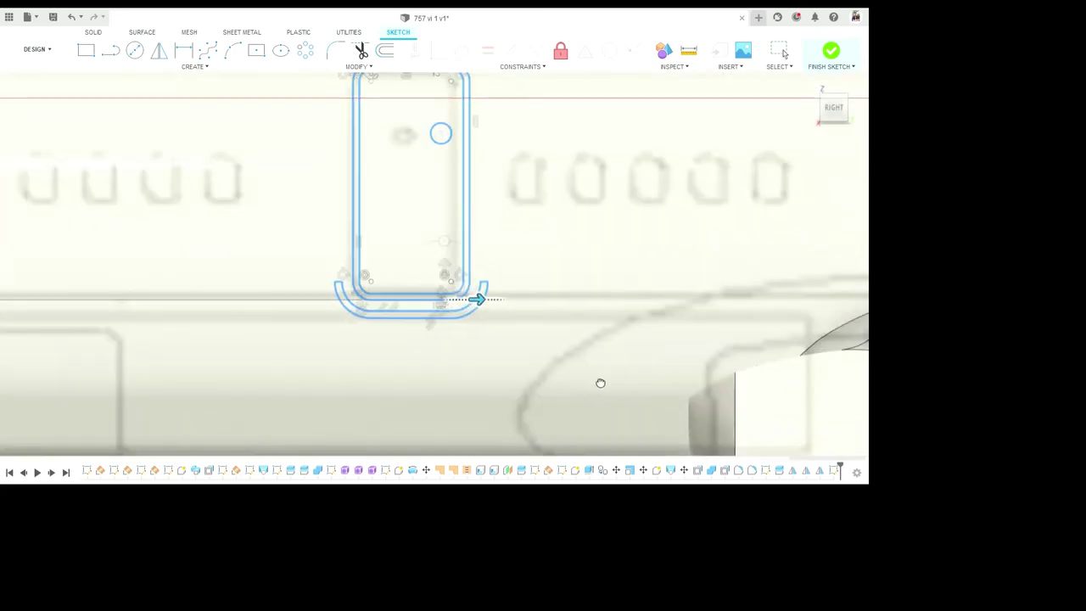
{"action": "scroll", "coordinate": [586, 383], "scroll_direction": "down", "scroll_amount": 3}
{"action": "scroll", "coordinate": [453, 429], "scroll_direction": "up", "scroll_amount": 5}
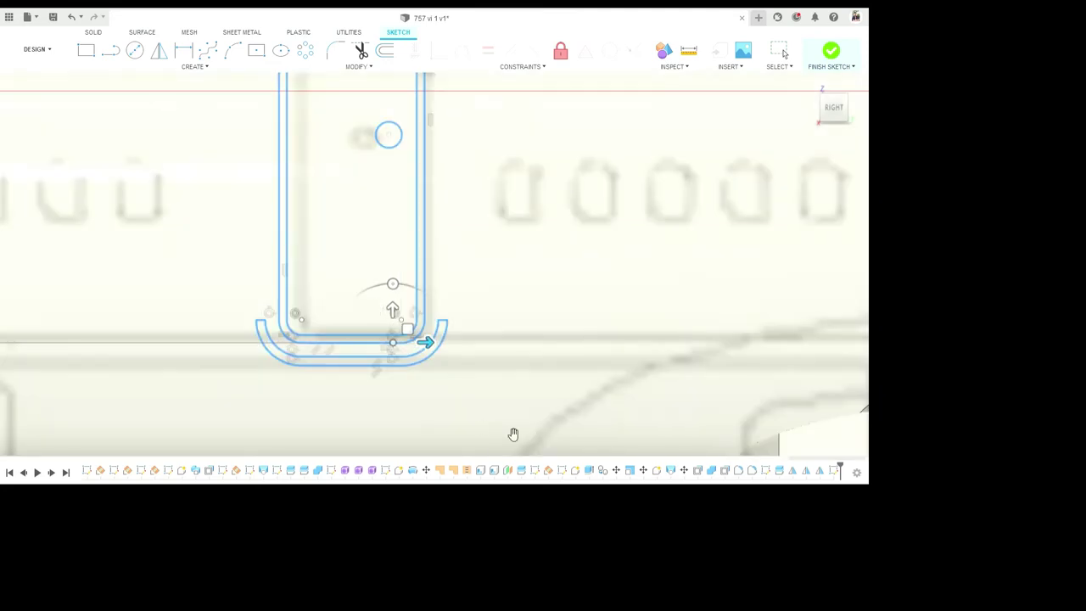
{"action": "left_click_drag", "start_coordinate": [543, 436], "coordinate": [552, 436]}
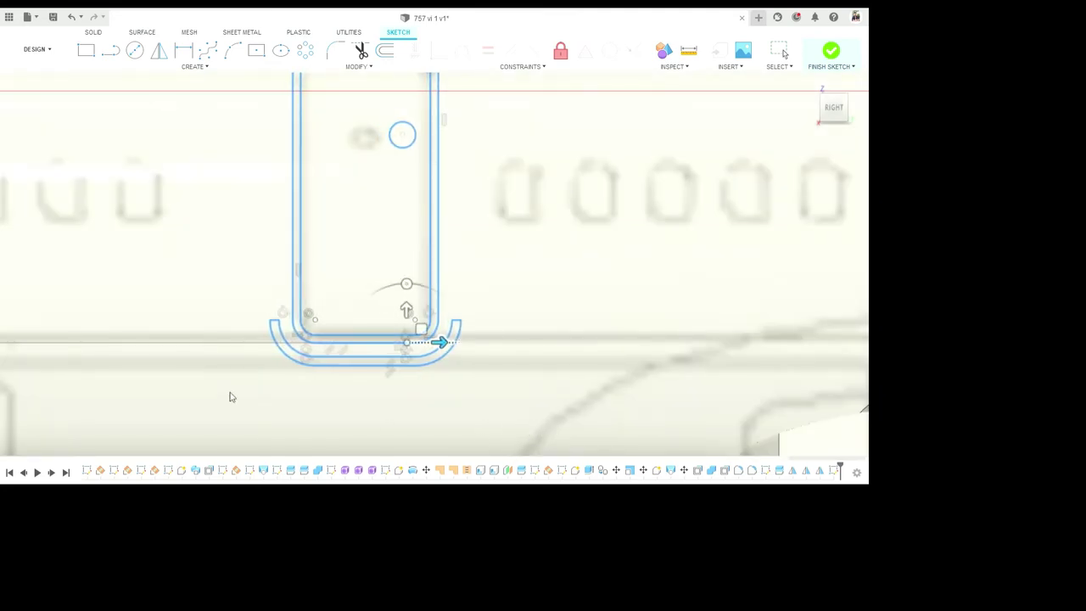
{"action": "scroll", "coordinate": [204, 328], "scroll_direction": "down", "scroll_amount": 2}
{"action": "key", "text": "Escape"}
{"action": "scroll", "coordinate": [330, 392], "scroll_direction": "up", "scroll_amount": 4}
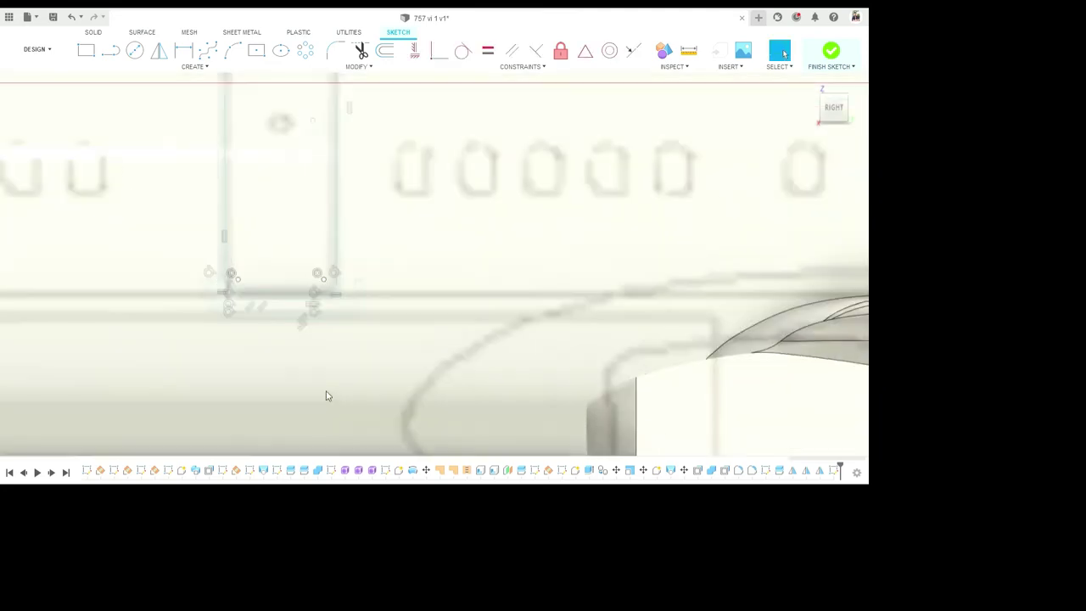
{"action": "key", "text": "ctrl+v"}
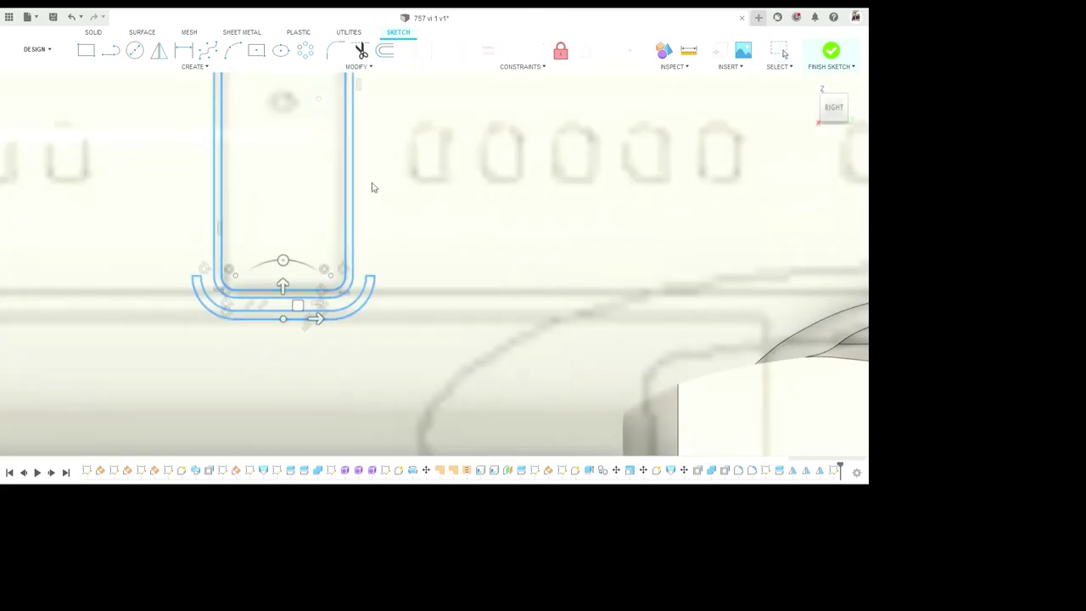
{"action": "middle_click_drag", "start_coordinate": [371, 186], "coordinate": [426, 303]}
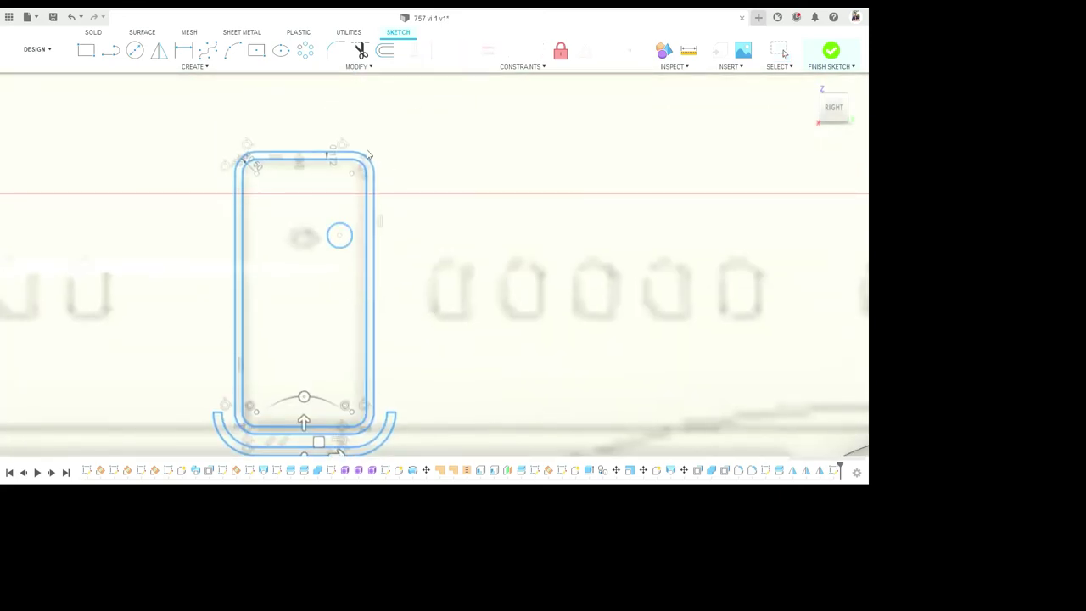
{"action": "scroll", "coordinate": [376, 161], "scroll_direction": "down", "scroll_amount": 8}
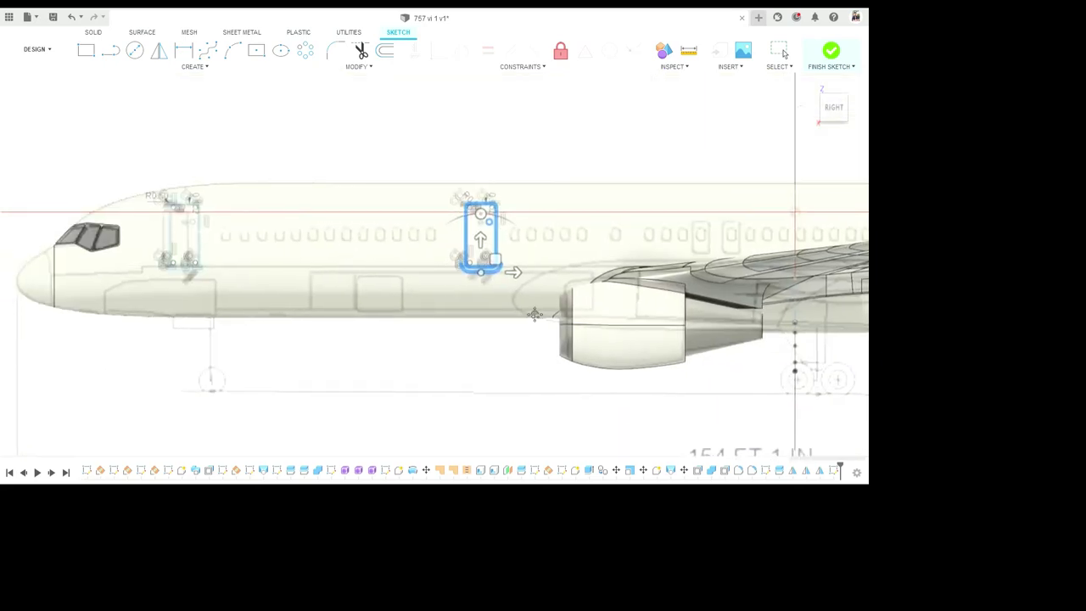
{"action": "middle_click_drag", "start_coordinate": [535, 315], "coordinate": [230, 330]}
{"action": "key", "text": "Escape"}
Step: Hide the aircraft reference drawing behind the door sketches
{"action": "scroll", "coordinate": [354, 274], "scroll_direction": "up", "scroll_amount": 8}
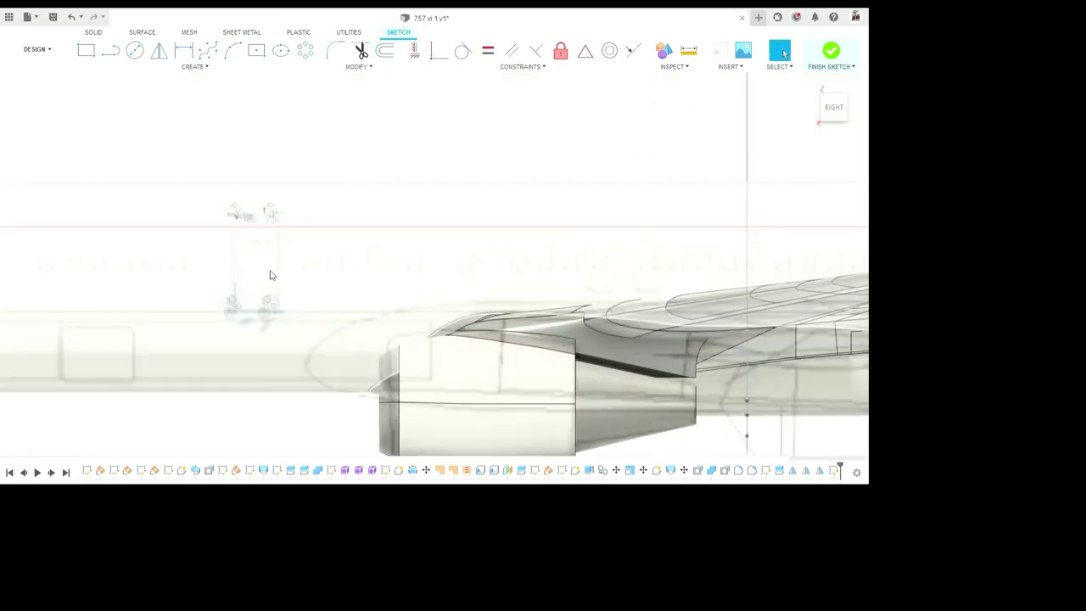
{"action": "scroll", "coordinate": [509, 263], "scroll_direction": "down", "scroll_amount": 4}
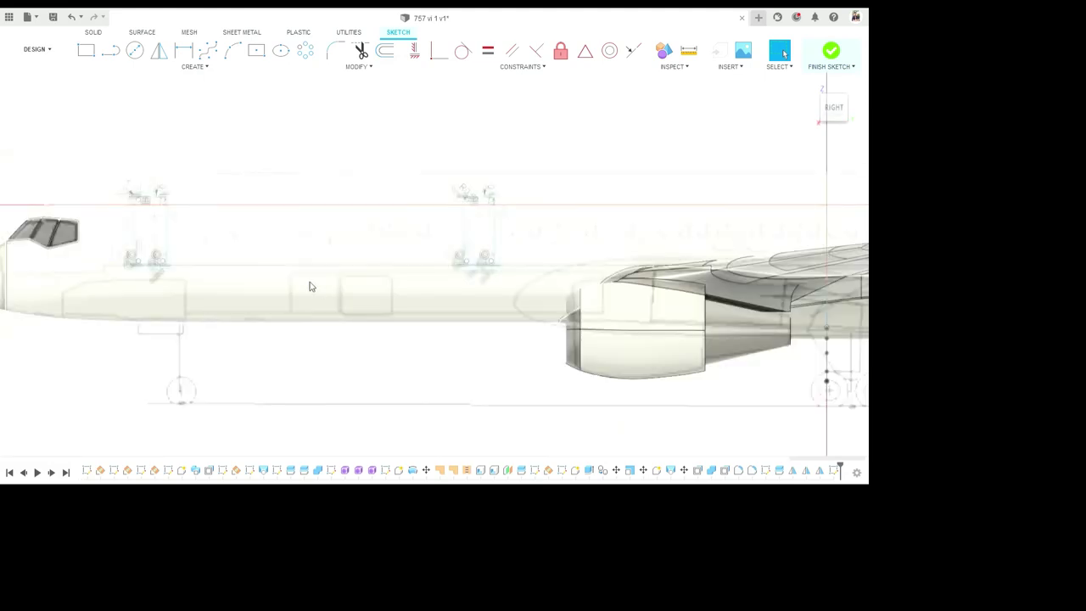
{"action": "middle_click_drag", "start_coordinate": [310, 286], "coordinate": [403, 290]}
{"action": "scroll", "coordinate": [202, 204], "scroll_direction": "up", "scroll_amount": 5}
{"action": "left_click", "coordinate": [52, 207]}
Step: Copy the slanted strip above the forward door and move the copy aft until it sits above the second passenger door
{"action": "scroll", "coordinate": [280, 202], "scroll_direction": "up", "scroll_amount": 5}
{"action": "key", "text": "m"}
{"action": "double_click", "coordinate": [344, 152]}
{"action": "double_click", "coordinate": [209, 284]}
{"action": "scroll", "coordinate": [259, 290], "scroll_direction": "down", "scroll_amount": 5}
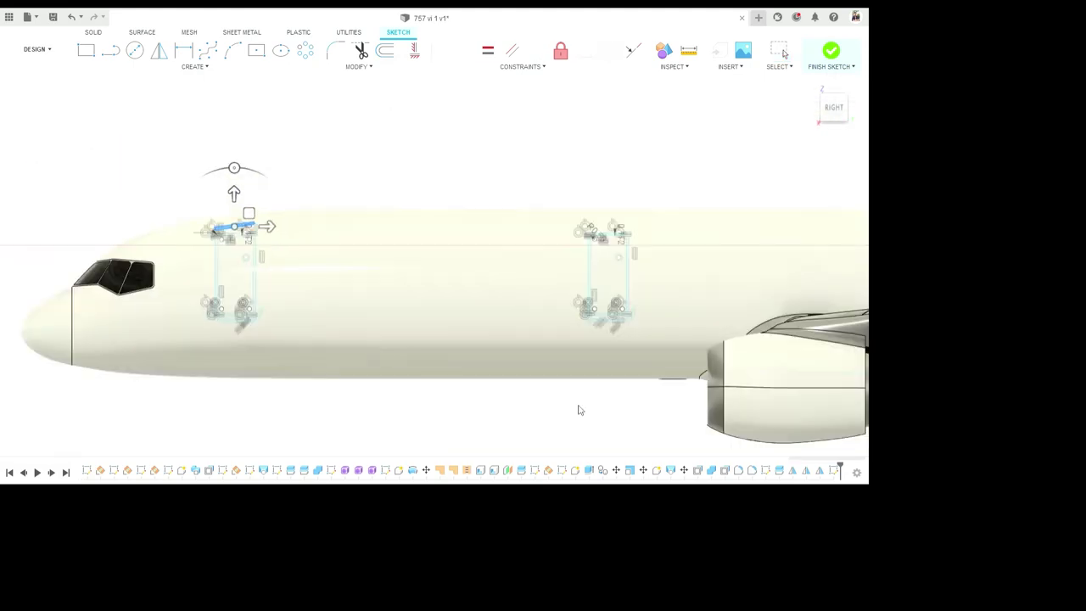
{"action": "middle_click_drag", "start_coordinate": [455, 444], "coordinate": [334, 451]}
{"action": "scroll", "coordinate": [333, 450], "scroll_direction": "down", "scroll_amount": 4}
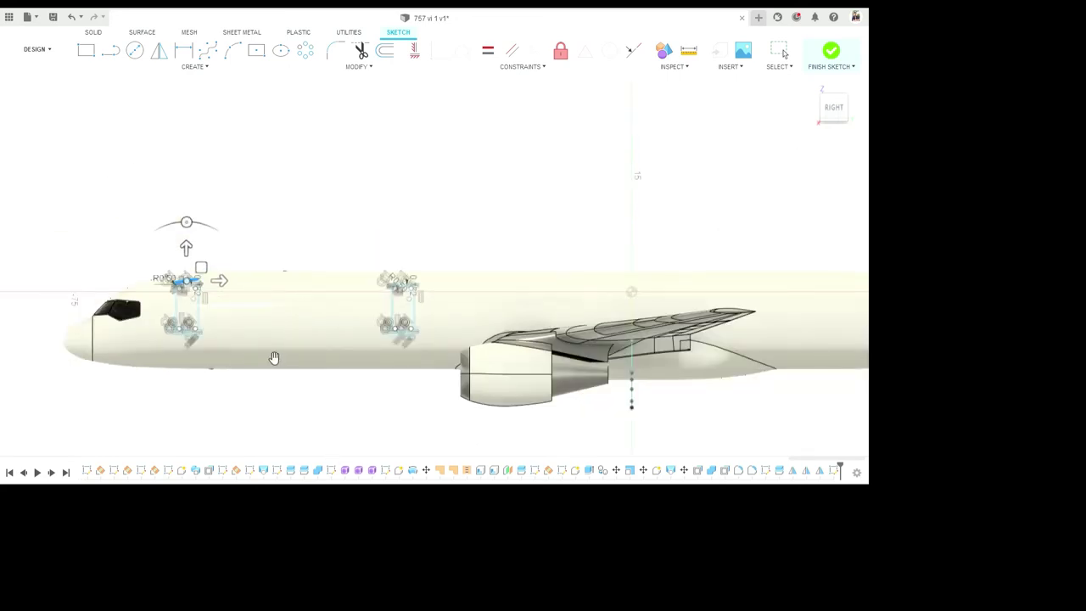
{"action": "left_click_drag", "start_coordinate": [286, 357], "coordinate": [532, 357]}
{"action": "scroll", "coordinate": [526, 355], "scroll_direction": "up", "scroll_amount": 5}
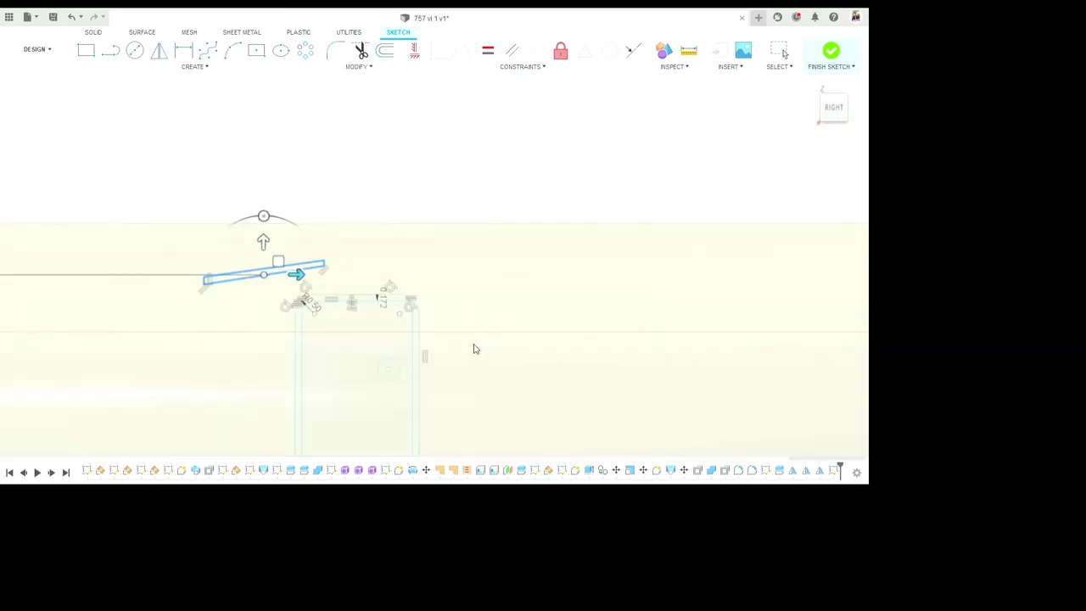
{"action": "left_click_drag", "start_coordinate": [382, 352], "coordinate": [502, 361]}
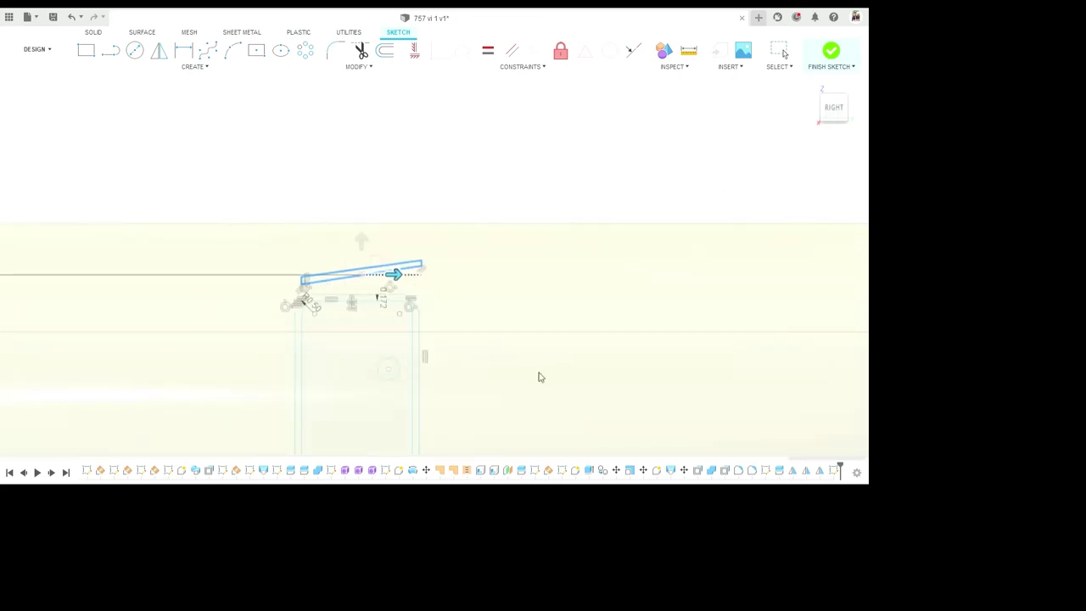
{"action": "left_click", "coordinate": [833, 449]}
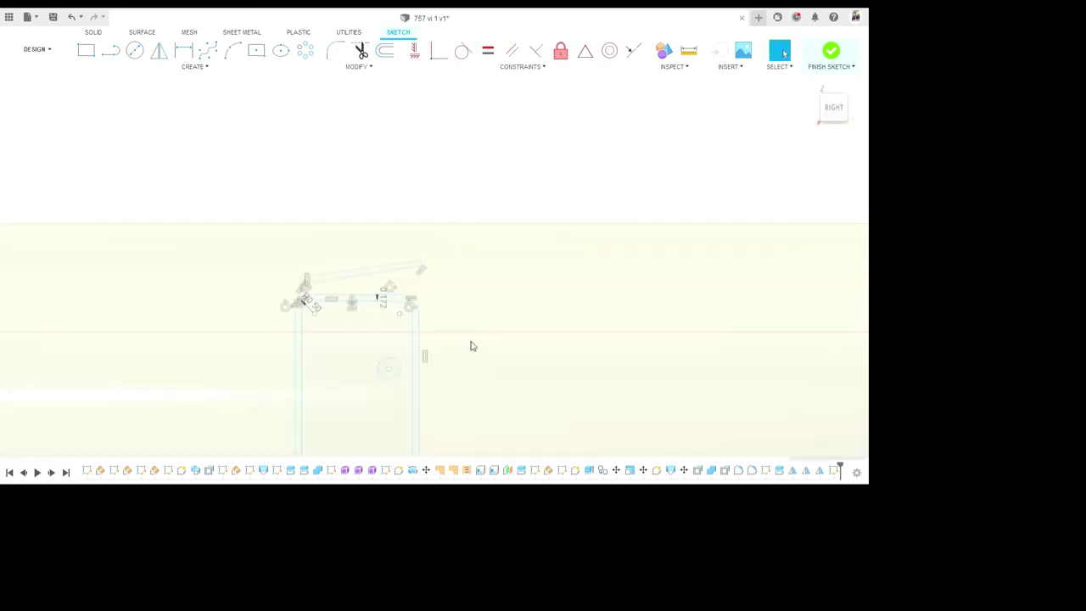
{"action": "key", "text": "m"}
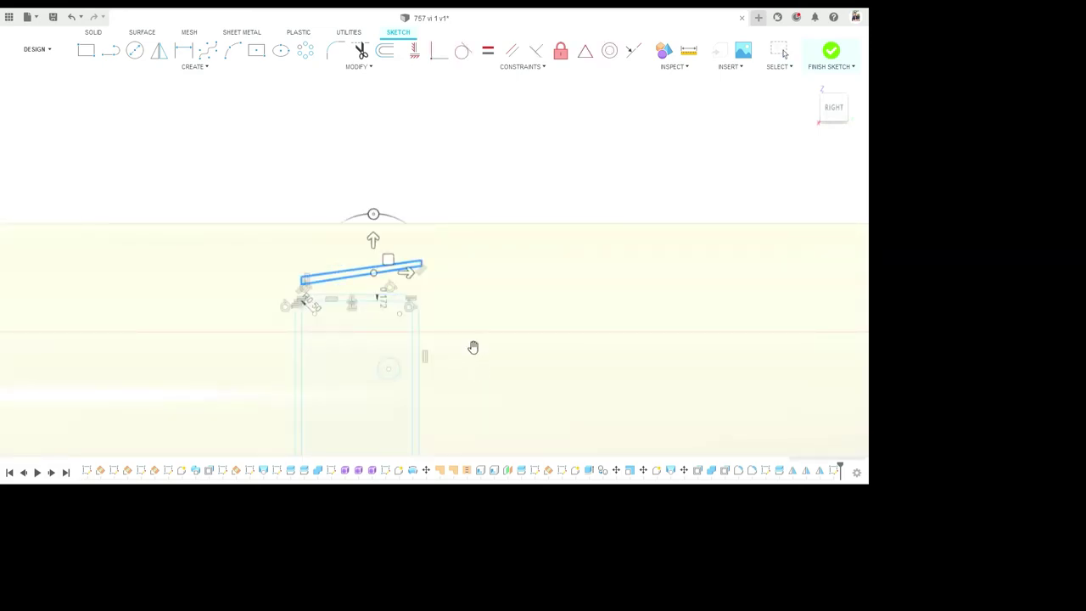
{"action": "key", "text": "Escape"}
{"action": "key", "text": "m"}
{"action": "double_click", "coordinate": [424, 348]}
{"action": "key", "text": "Return"}
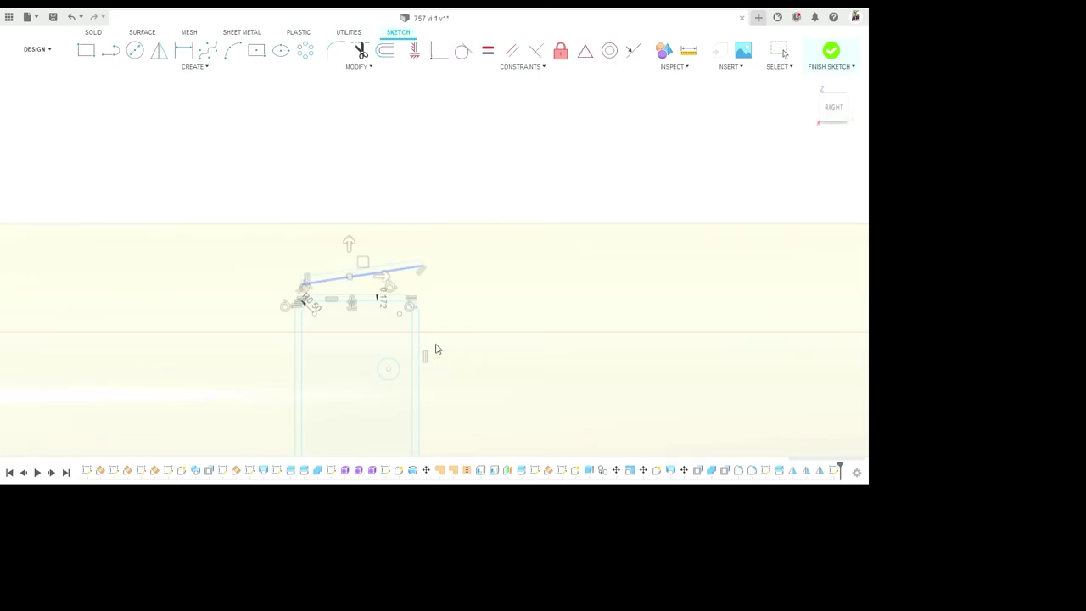
{"action": "key", "text": "m"}
{"action": "double_click", "coordinate": [439, 378]}
{"action": "key", "text": "Escape"}
Step: Start copying the second door's outlines, window circle and both strips, and show the aircraft reference drawing
{"action": "key", "text": "m"}
{"action": "left_click", "coordinate": [417, 351]}
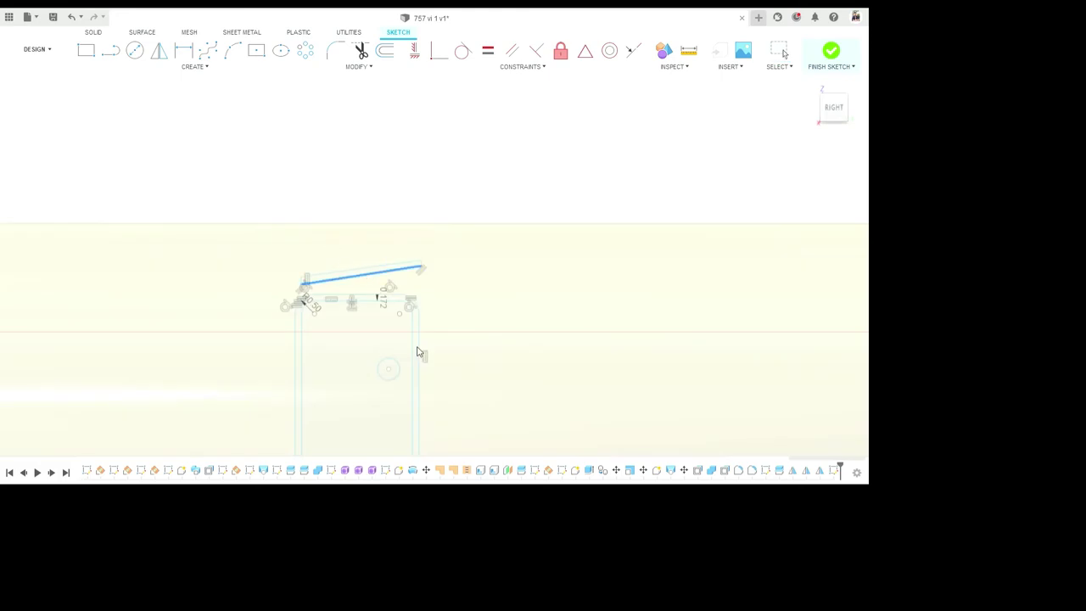
{"action": "left_click", "coordinate": [430, 371]}
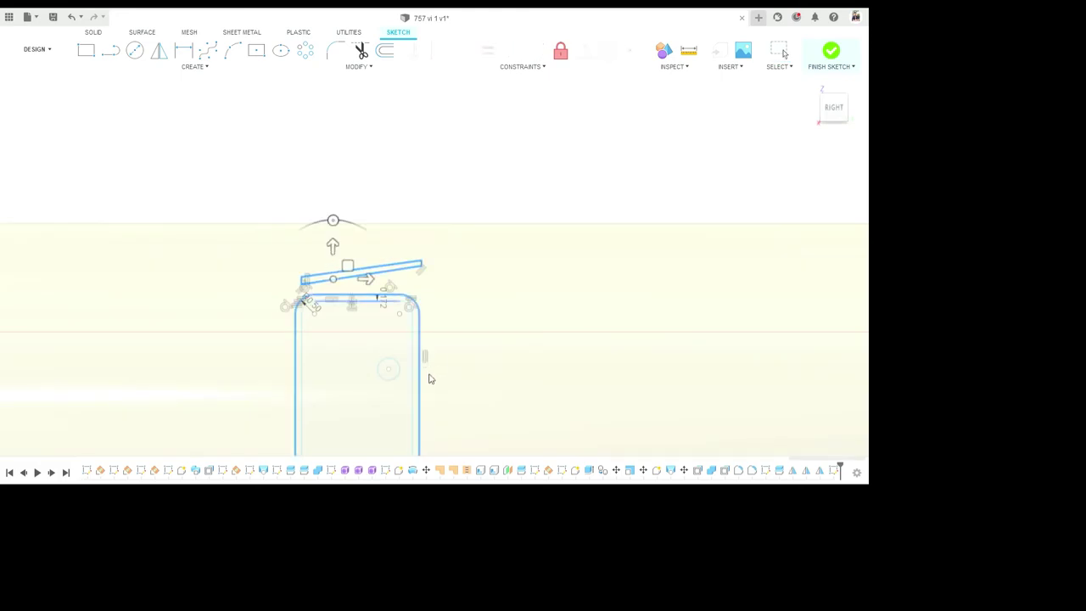
{"action": "scroll", "coordinate": [467, 314], "scroll_direction": "down", "scroll_amount": 4}
{"action": "scroll", "coordinate": [497, 416], "scroll_direction": "up", "scroll_amount": 6}
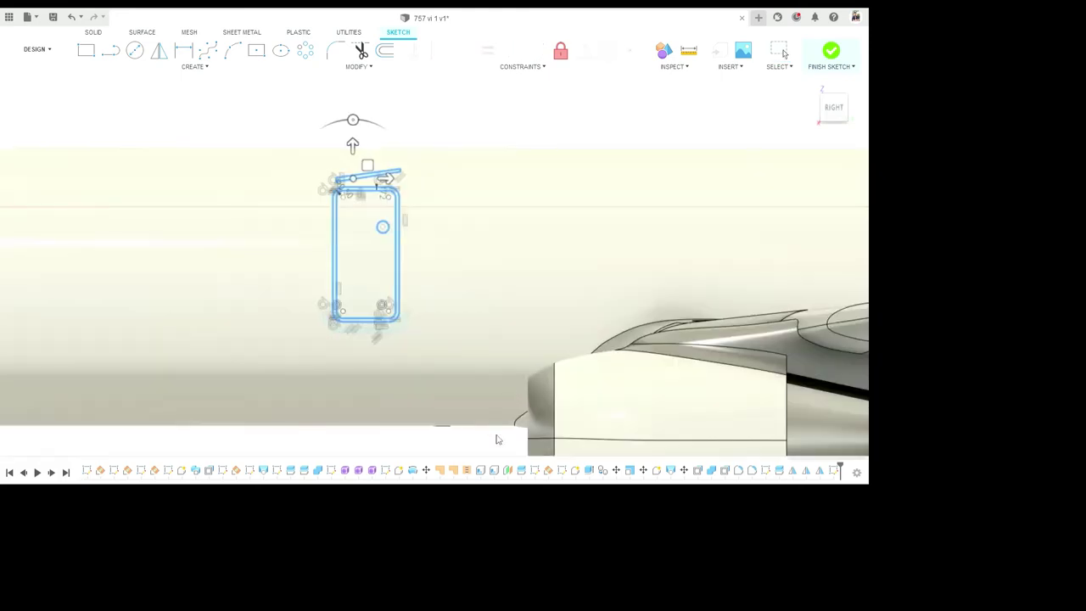
{"action": "scroll", "coordinate": [199, 389], "scroll_direction": "down", "scroll_amount": 5}
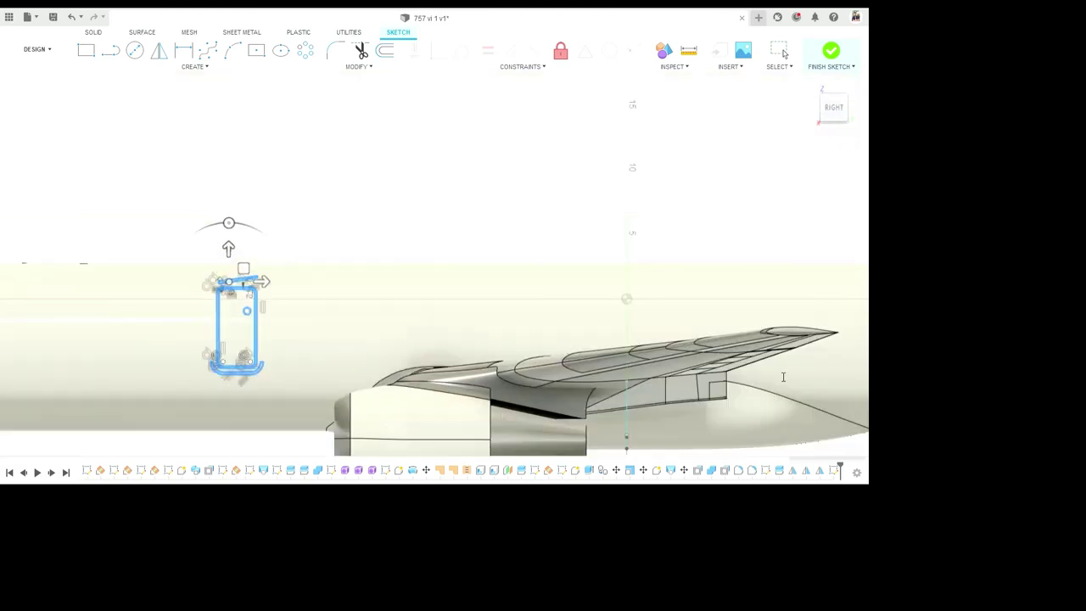
{"action": "left_click", "coordinate": [53, 209]}
{"action": "scroll", "coordinate": [267, 313], "scroll_direction": "down", "scroll_amount": 4}
{"action": "middle_click_drag", "start_coordinate": [452, 394], "coordinate": [339, 359]}
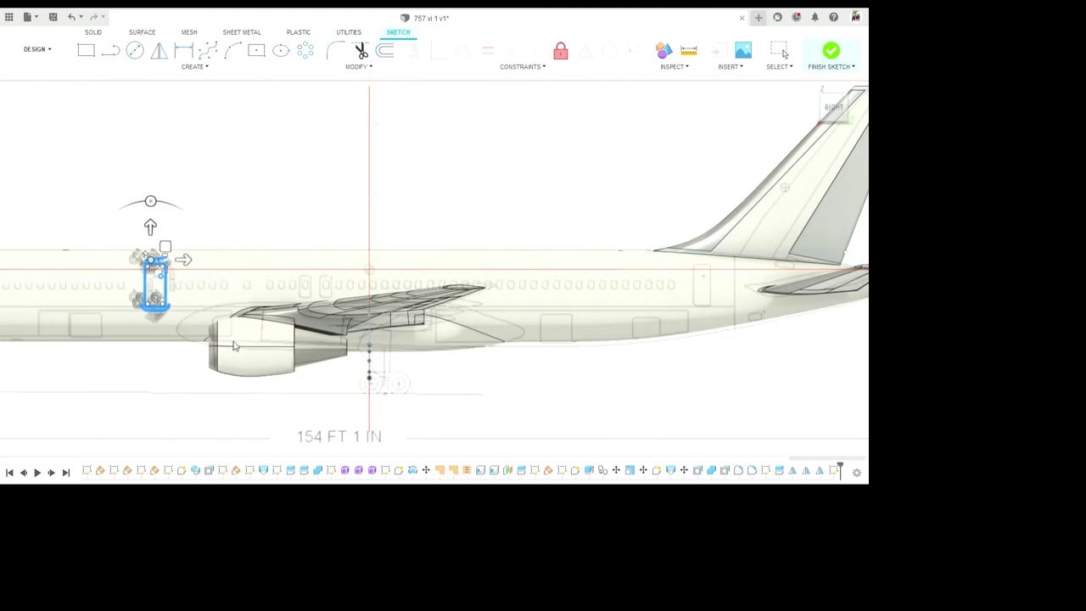
Step: Move the complete door copy aft onto the rear passenger door of the reference drawing
{"action": "mouse_move", "coordinate": [184, 260]}
{"action": "left_mouse_down"}
{"action": "mouse_move", "coordinate": [353, 331]}
{"action": "mouse_move", "coordinate": [515, 356]}
{"action": "left_mouse_up"}
{"action": "middle_click_drag", "start_coordinate": [607, 407], "coordinate": [424, 414]}
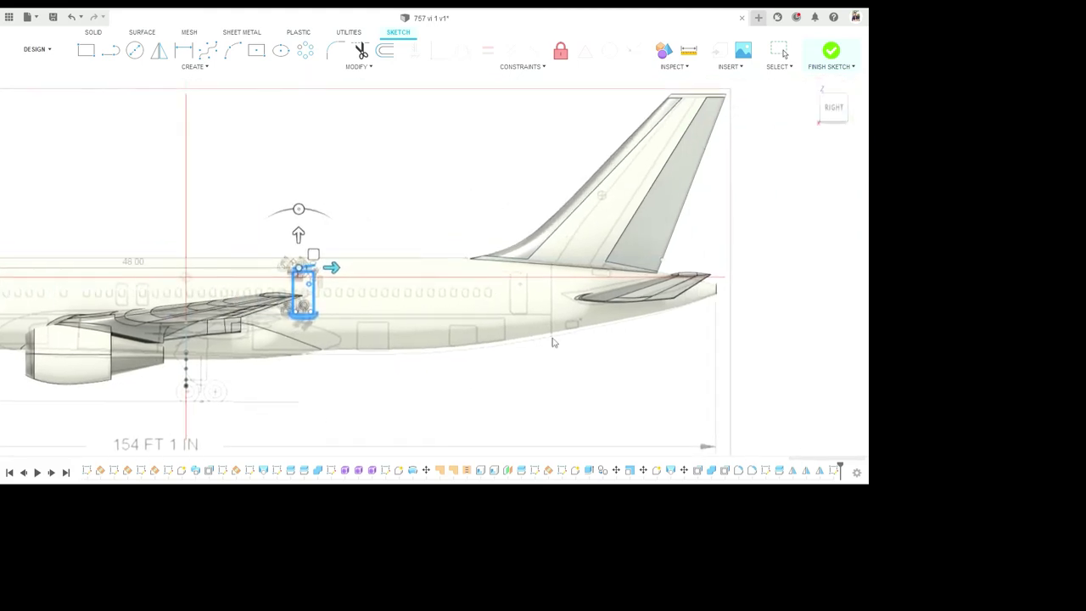
{"action": "left_click_drag", "start_coordinate": [436, 344], "coordinate": [680, 356]}
{"action": "scroll", "coordinate": [653, 347], "scroll_direction": "up", "scroll_amount": 5}
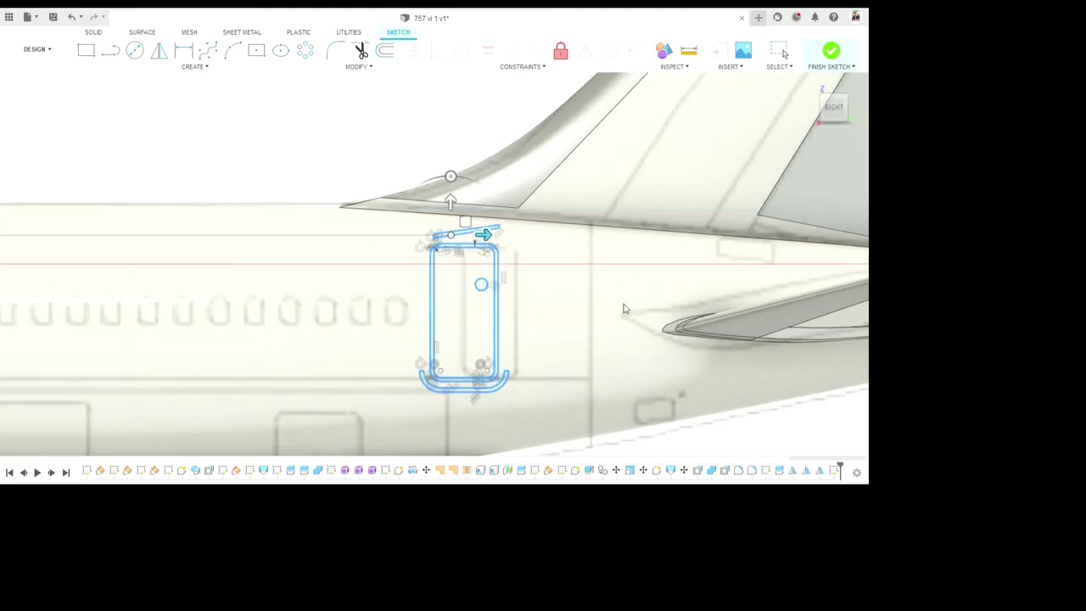
{"action": "left_click_drag", "start_coordinate": [615, 301], "coordinate": [634, 301]}
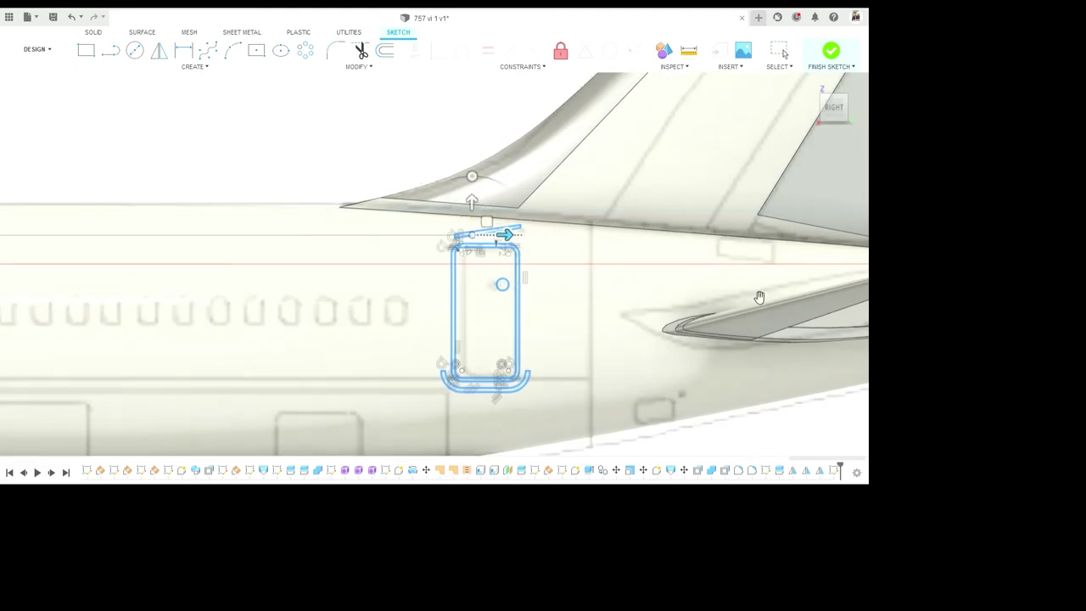
{"action": "key", "text": "Return"}
Step: Draw a rectangle over the first cabin window behind the forward door and round its corners with sketch fillets
{"action": "scroll", "coordinate": [757, 295], "scroll_direction": "down", "scroll_amount": 4}
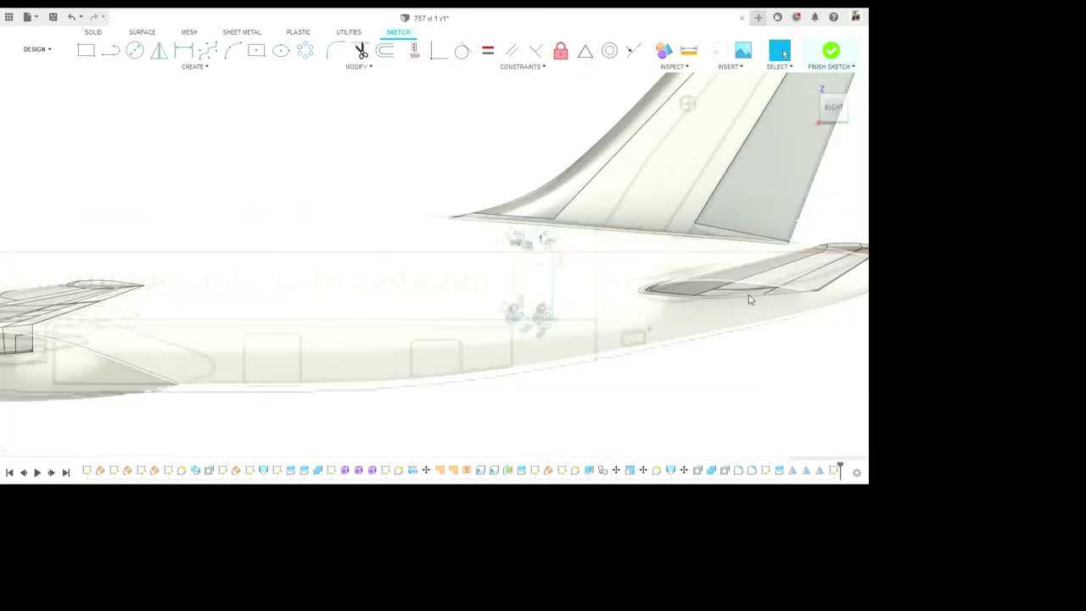
{"action": "scroll", "coordinate": [664, 237], "scroll_direction": "down", "scroll_amount": 6}
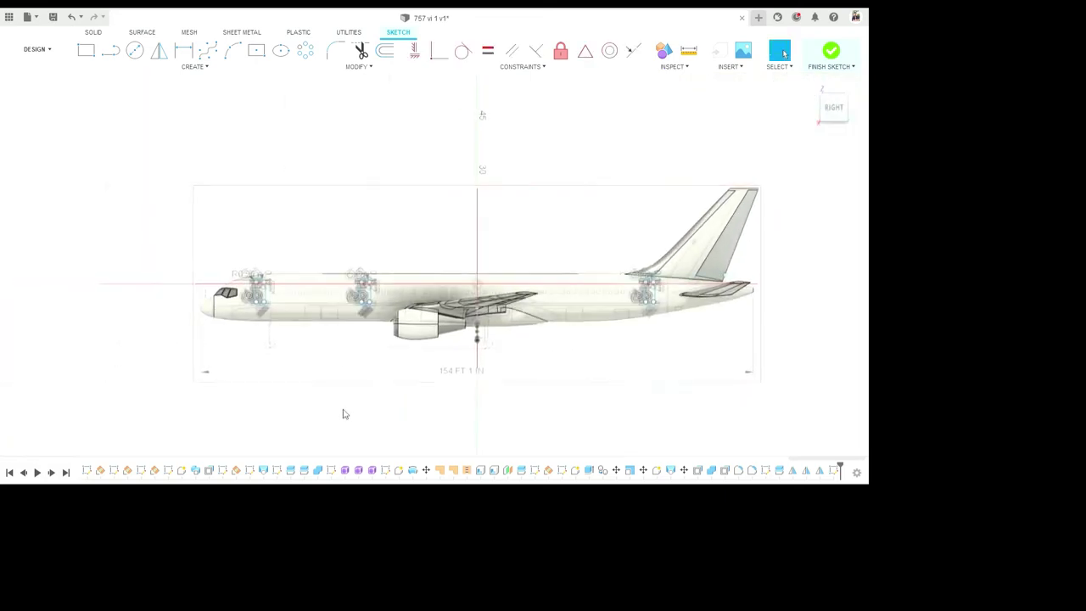
{"action": "scroll", "coordinate": [332, 415], "scroll_direction": "up", "scroll_amount": 8}
{"action": "scroll", "coordinate": [547, 370], "scroll_direction": "up", "scroll_amount": 2}
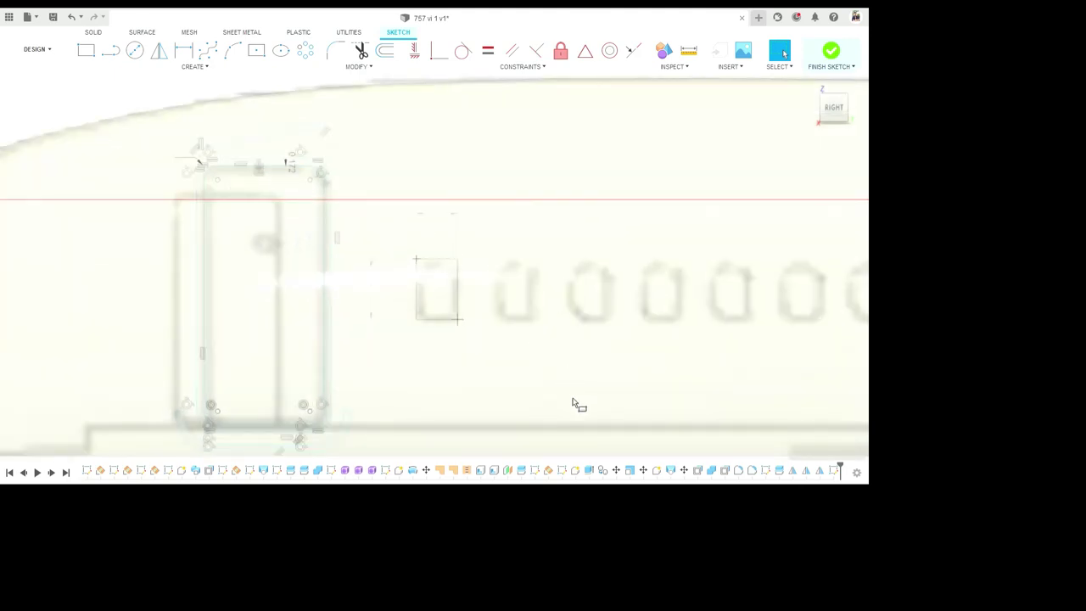
{"action": "key", "text": "Escape"}
{"action": "left_click", "coordinate": [336, 51]}
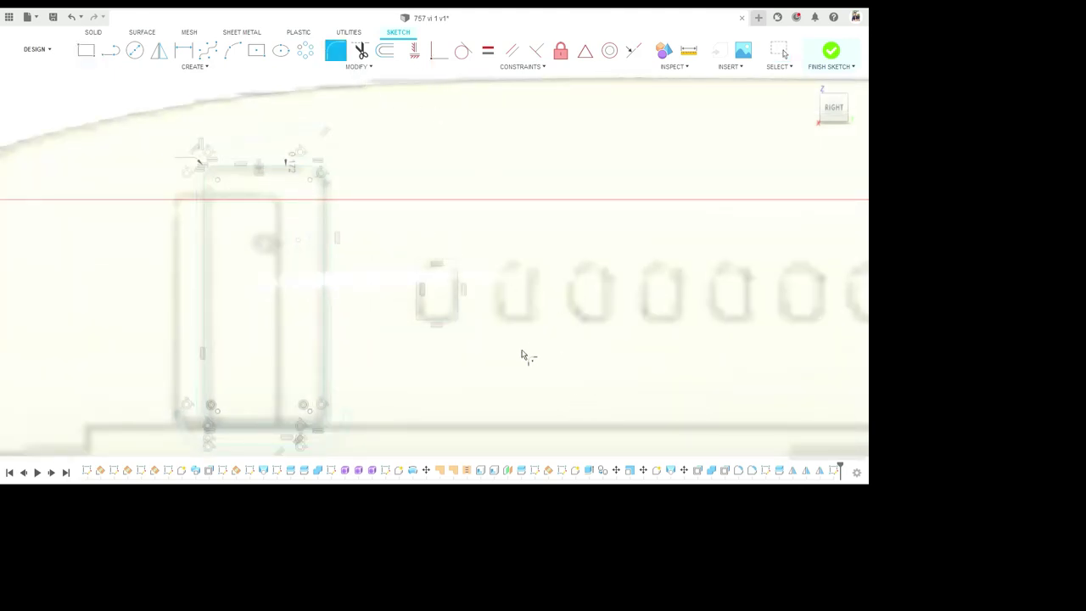
{"action": "left_click", "coordinate": [417, 273]}
{"action": "left_click", "coordinate": [448, 260]}
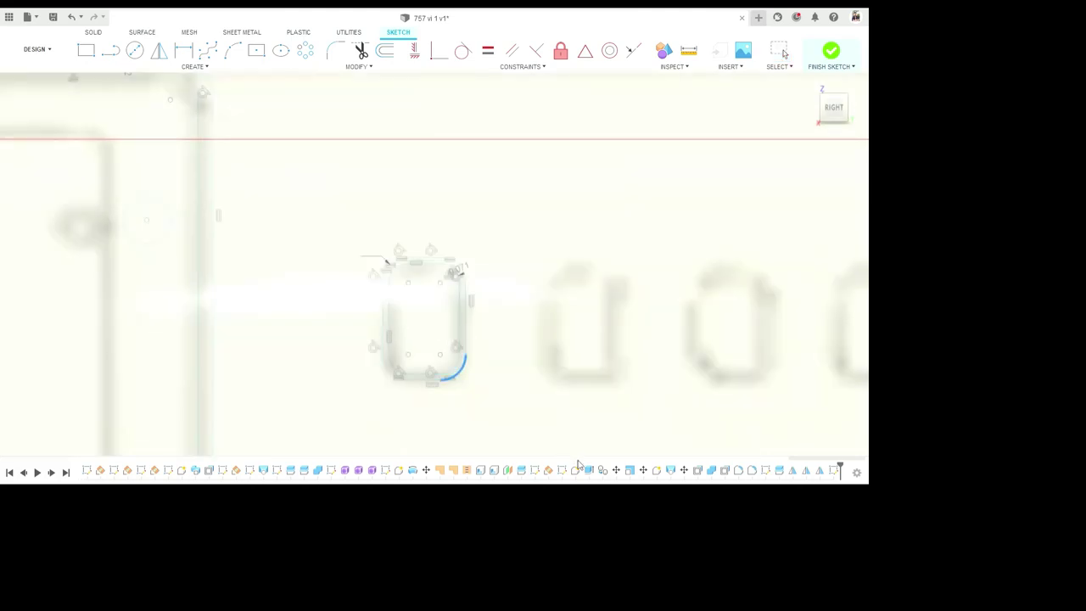
Step: Offset the rounded window outline and copy both window outlines aft onto the first window behind the second door
{"action": "scroll", "coordinate": [616, 332], "scroll_direction": "down", "scroll_amount": 5}
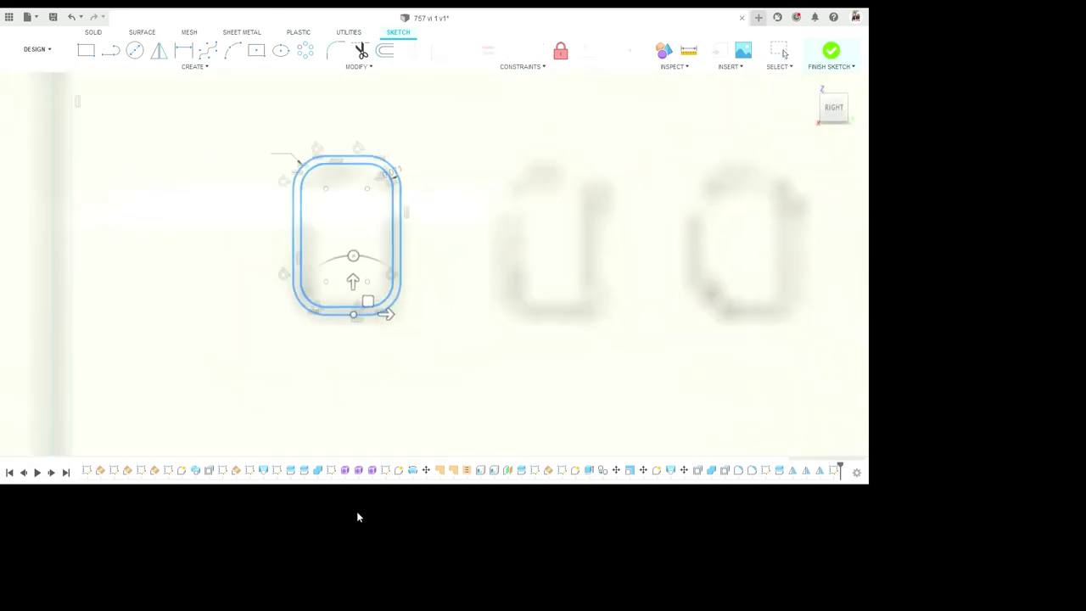
{"action": "scroll", "coordinate": [305, 399], "scroll_direction": "down", "scroll_amount": 5}
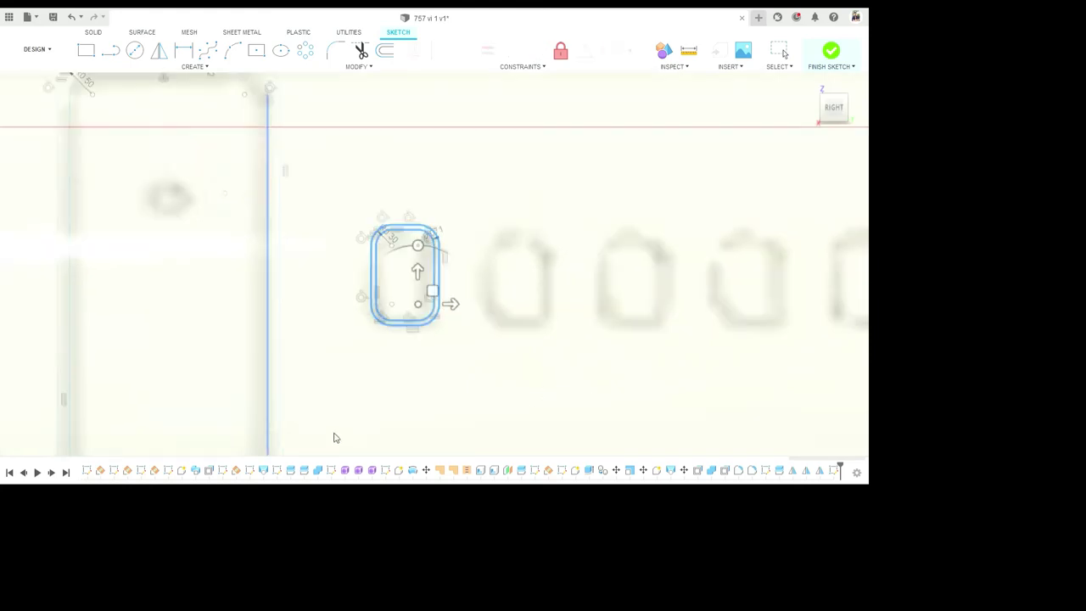
{"action": "scroll", "coordinate": [283, 318], "scroll_direction": "down", "scroll_amount": 4}
{"action": "middle_click_drag", "start_coordinate": [526, 411], "coordinate": [490, 408]}
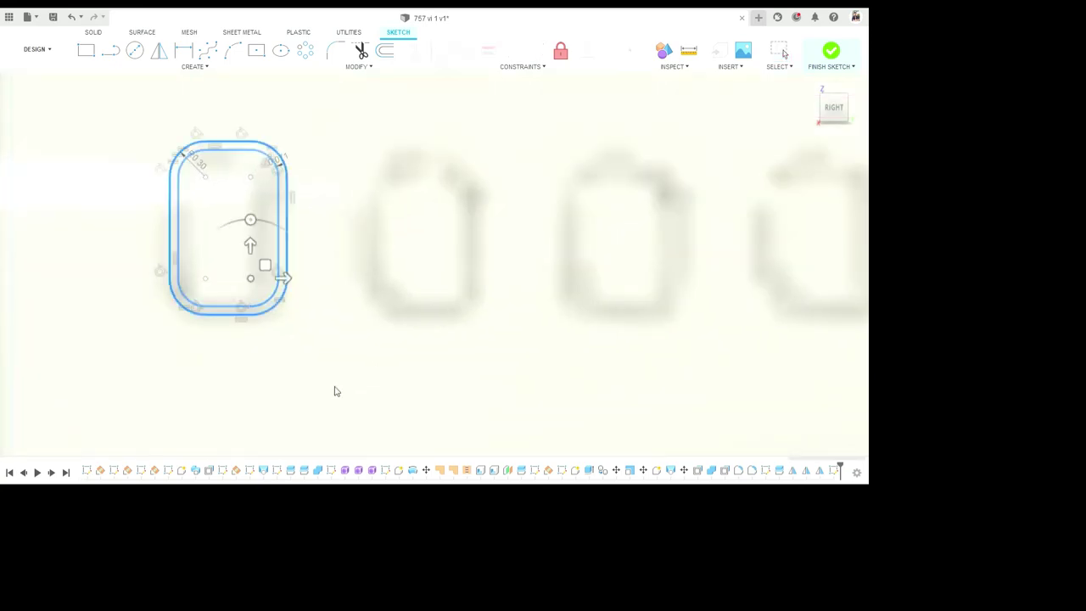
{"action": "scroll", "coordinate": [329, 416], "scroll_direction": "down", "scroll_amount": 6}
{"action": "middle_click_drag", "start_coordinate": [441, 452], "coordinate": [442, 367]}
{"action": "scroll", "coordinate": [443, 367], "scroll_direction": "down", "scroll_amount": 2}
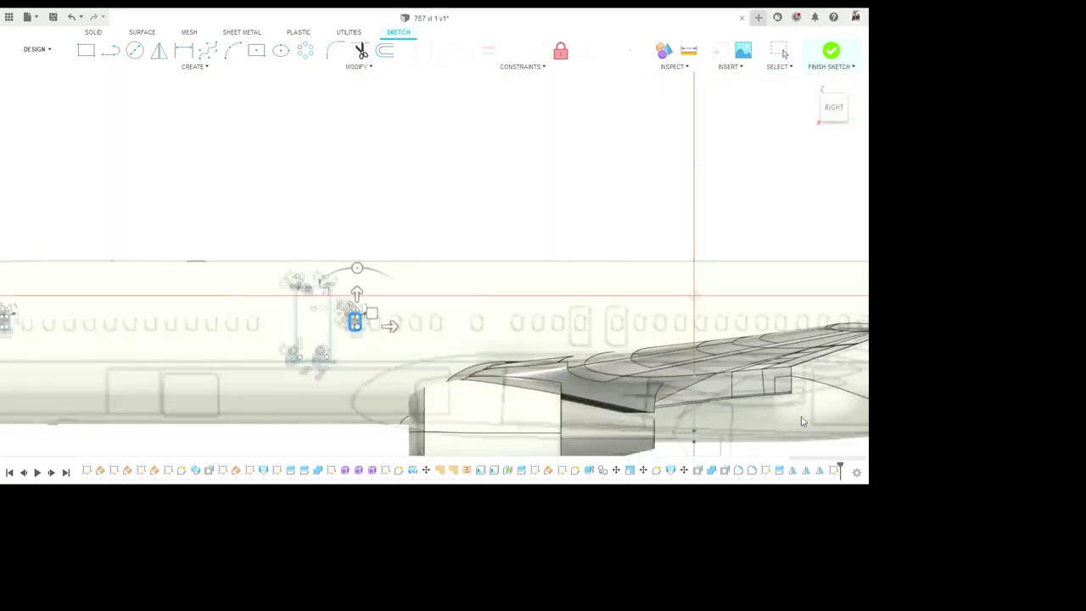
{"action": "scroll", "coordinate": [227, 433], "scroll_direction": "down", "scroll_amount": 6}
{"action": "middle_click_drag", "start_coordinate": [346, 452], "coordinate": [335, 434]}
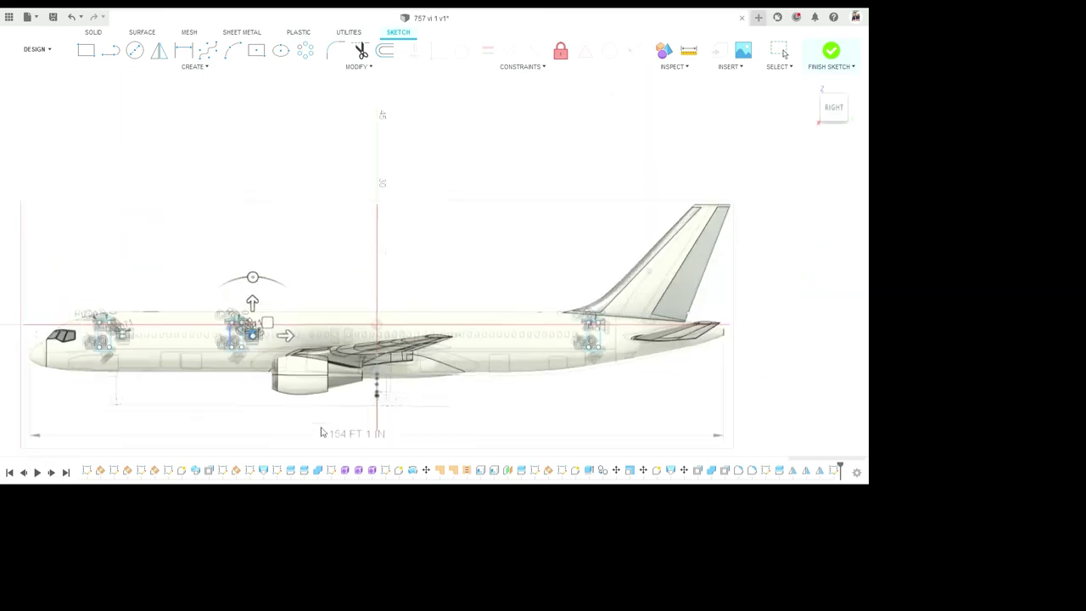
{"action": "left_click_drag", "start_coordinate": [361, 426], "coordinate": [756, 569]}
{"action": "middle_click_drag", "start_coordinate": [742, 567], "coordinate": [543, 551]}
{"action": "scroll", "coordinate": [468, 437], "scroll_direction": "up", "scroll_amount": 5}
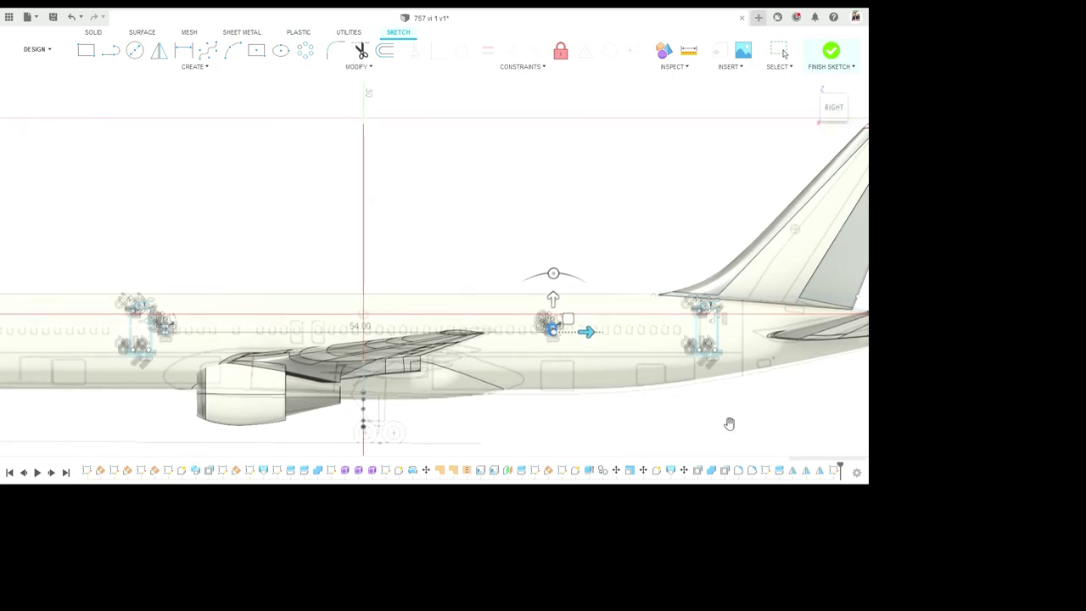
{"action": "key", "text": "Escape"}
Step: Finish the sketch containing the passenger doors and cabin windows
{"action": "scroll", "coordinate": [756, 401], "scroll_direction": "down", "scroll_amount": 4}
{"action": "middle_click_drag", "start_coordinate": [346, 421], "coordinate": [371, 424]}
{"action": "scroll", "coordinate": [373, 433], "scroll_direction": "up", "scroll_amount": 3}
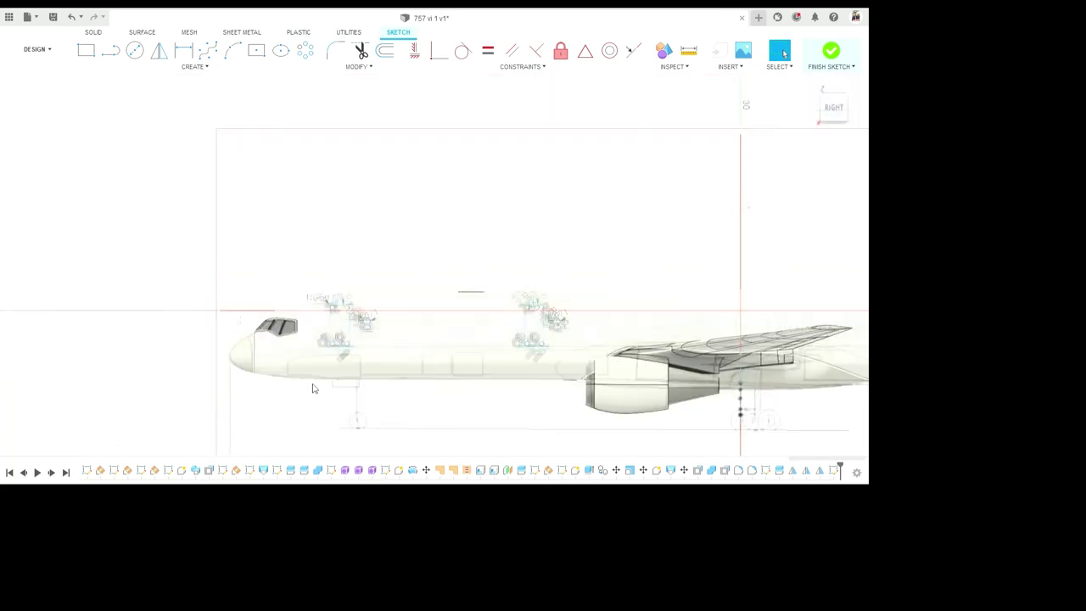
{"action": "scroll", "coordinate": [323, 335], "scroll_direction": "up", "scroll_amount": 5}
{"action": "middle_click_drag", "start_coordinate": [582, 320], "coordinate": [436, 401], "text": "shift"}
{"action": "left_click", "coordinate": [831, 51]}
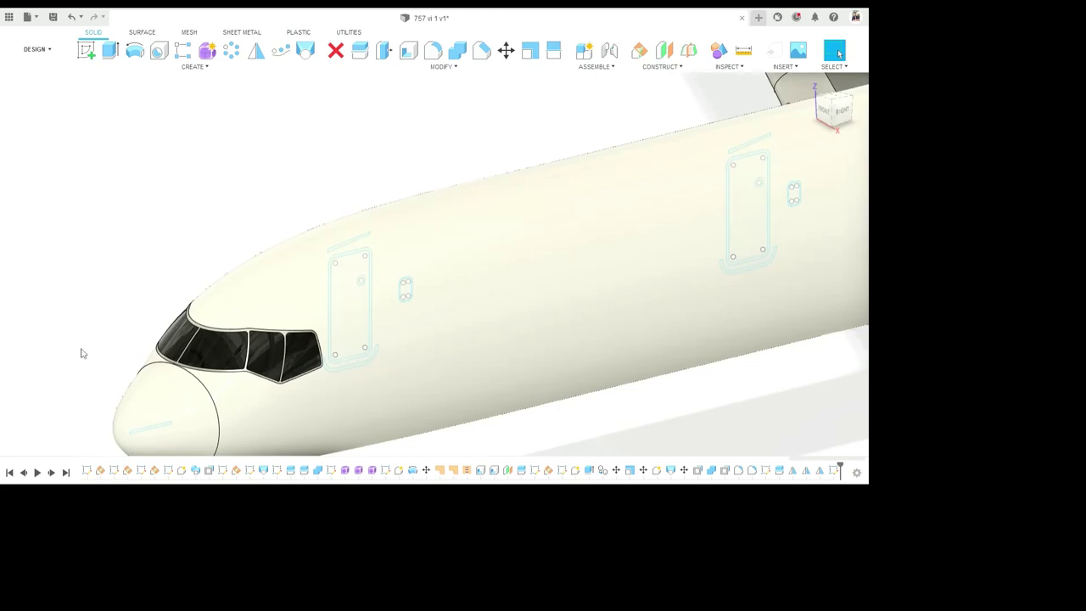
{"action": "scroll", "coordinate": [422, 340], "scroll_direction": "up", "scroll_amount": 3}
{"action": "left_click", "coordinate": [498, 297]}
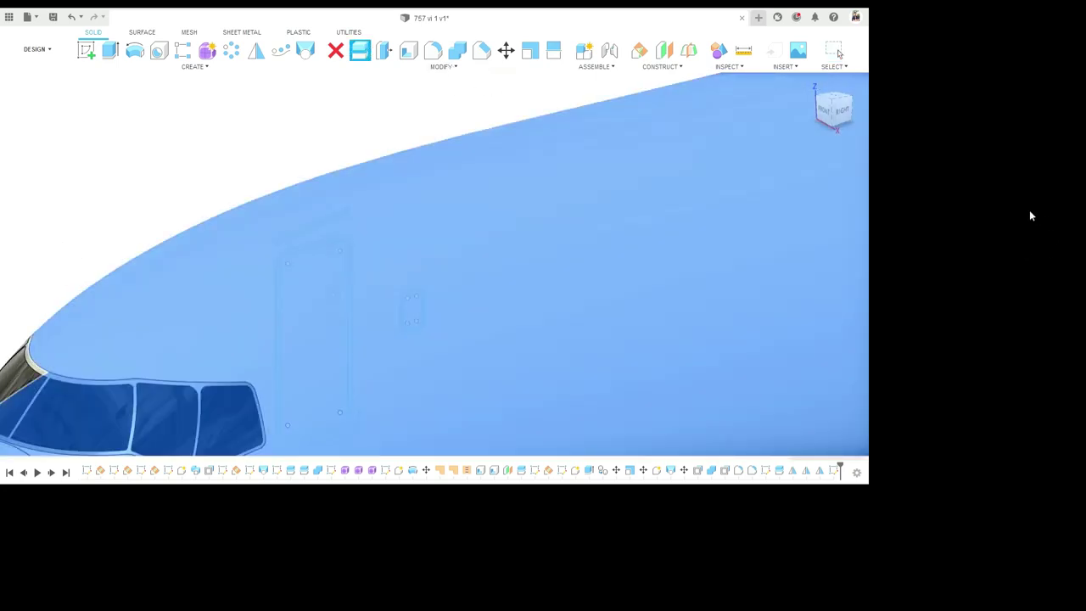
{"action": "left_click", "coordinate": [1029, 211]}
{"action": "scroll", "coordinate": [270, 357], "scroll_direction": "down", "scroll_amount": 6}
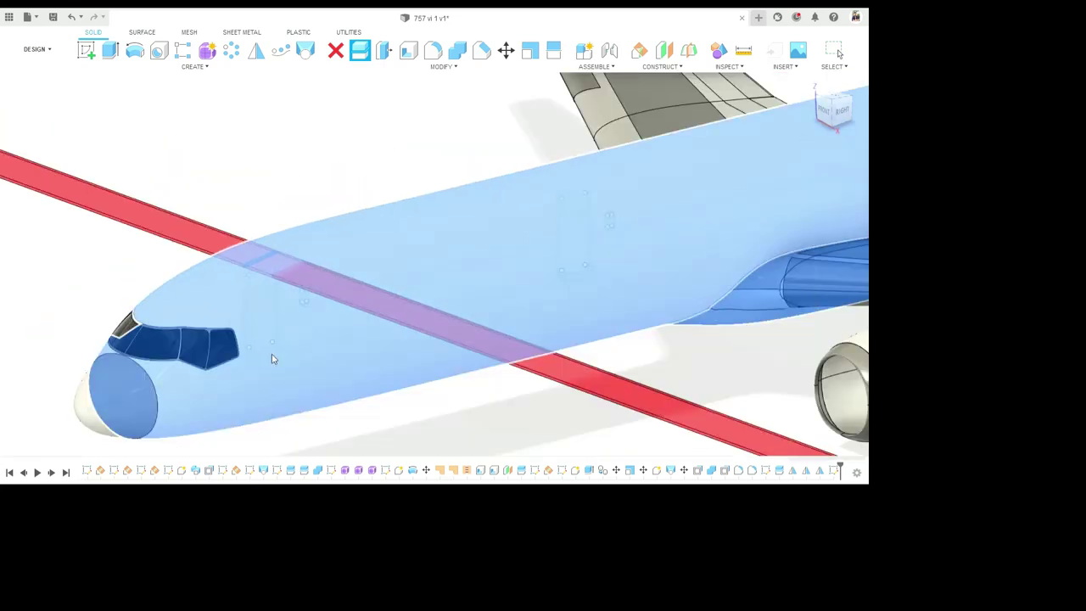
{"action": "middle_click_drag", "start_coordinate": [610, 261], "coordinate": [322, 347]}
{"action": "scroll", "coordinate": [721, 241], "scroll_direction": "up", "scroll_amount": 5}
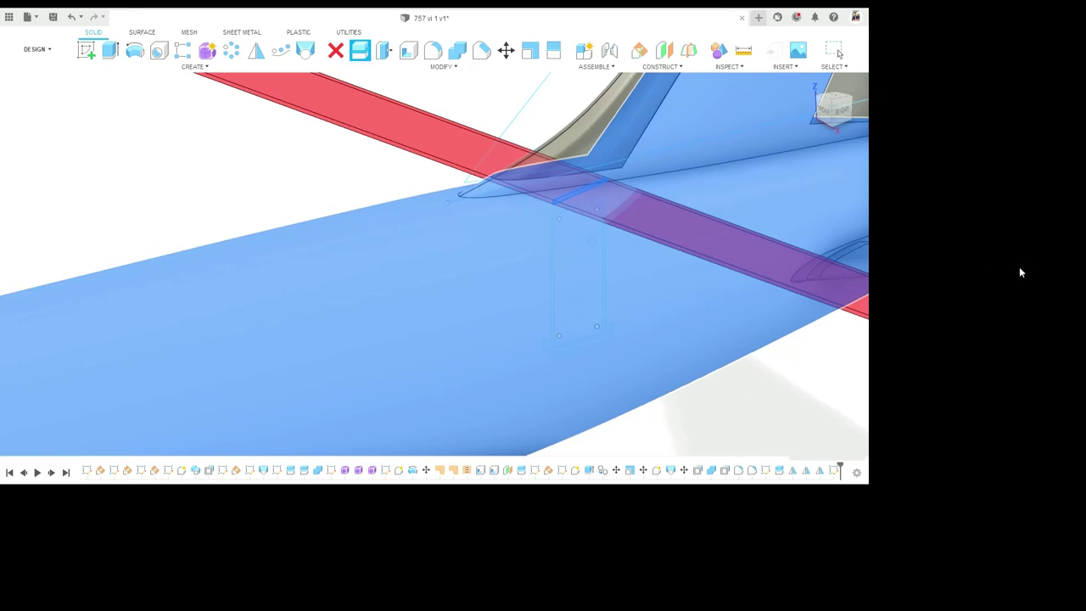
{"action": "key", "text": "Escape"}
{"action": "scroll", "coordinate": [670, 274], "scroll_direction": "down", "scroll_amount": 3}
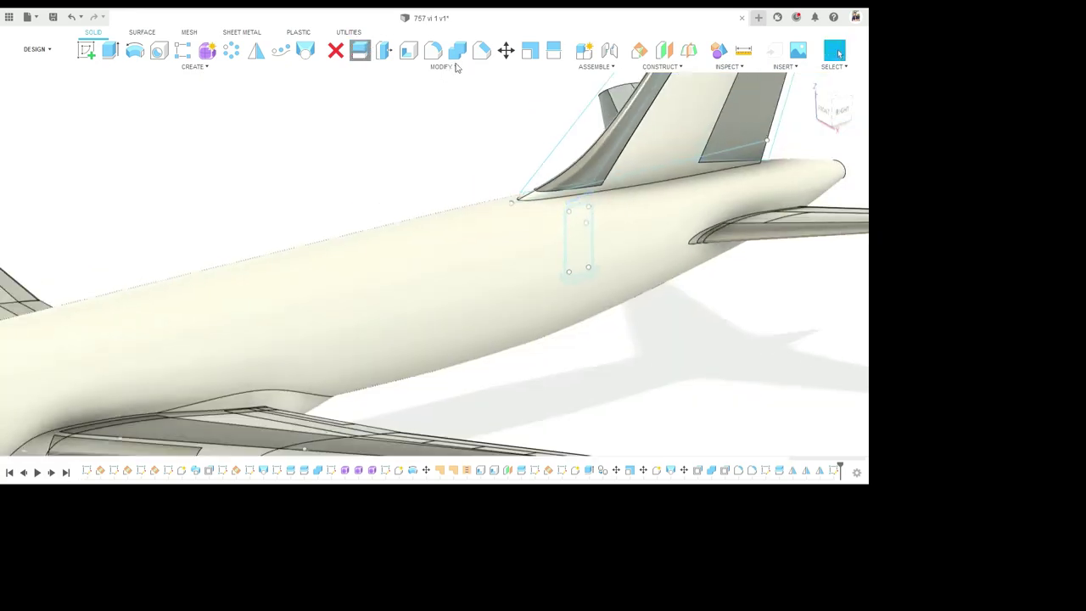
{"action": "middle_click_drag", "start_coordinate": [594, 255], "coordinate": [780, 204]}
{"action": "middle_click_drag", "start_coordinate": [318, 407], "coordinate": [696, 302]}
{"action": "left_click", "coordinate": [771, 246]}
{"action": "left_click", "coordinate": [1016, 217]}
{"action": "left_click", "coordinate": [235, 323]}
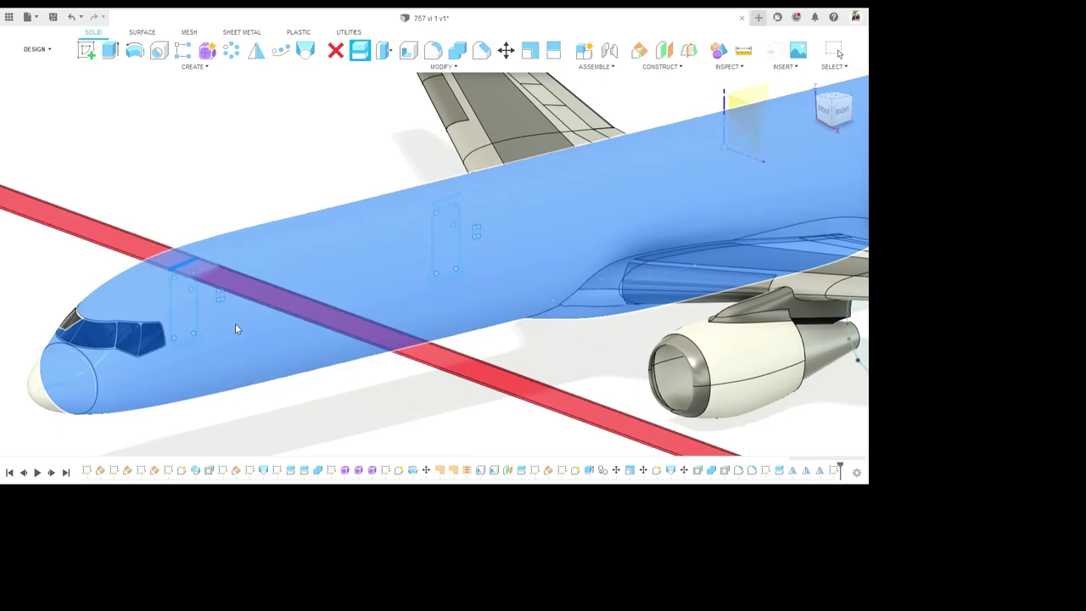
{"action": "key", "text": "Escape"}
Step: Split the fuselage with the slanted strip above the forward door and with the door's window circle
{"action": "scroll", "coordinate": [59, 331], "scroll_direction": "up", "scroll_amount": 5}
{"action": "left_click", "coordinate": [452, 66]}
{"action": "left_click", "coordinate": [434, 350]}
{"action": "left_click", "coordinate": [575, 321]}
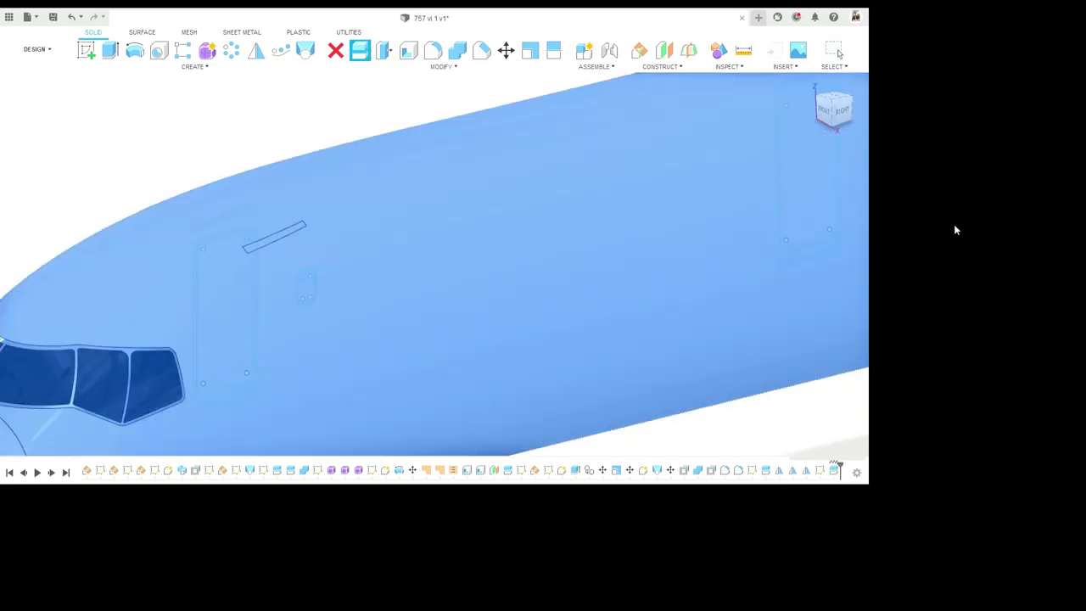
{"action": "left_click", "coordinate": [304, 350]}
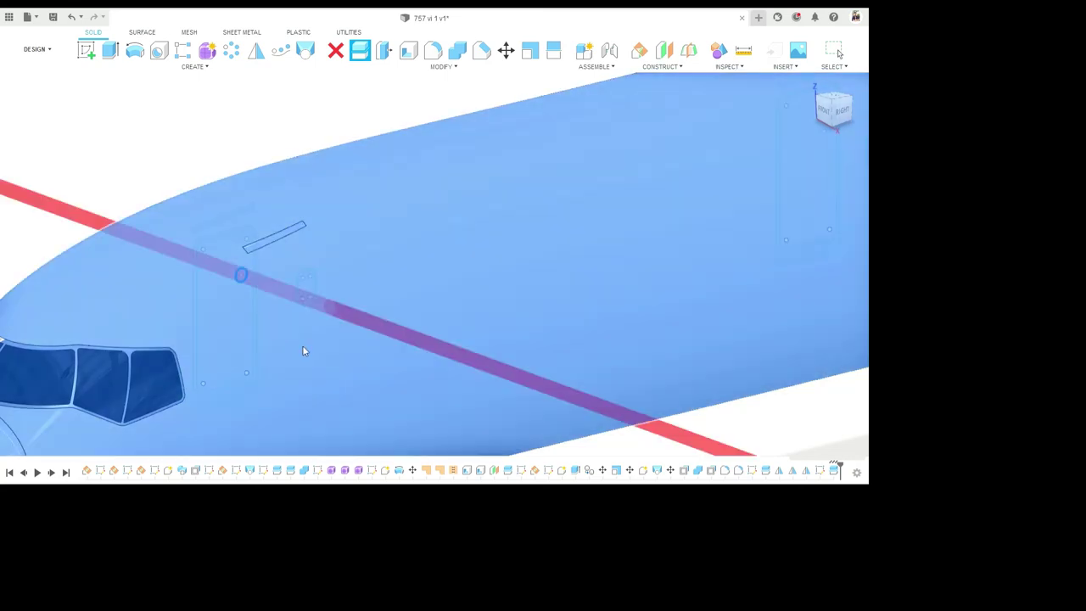
{"action": "key", "text": "Return"}
Step: Split the fuselage with the forward door's inner outline and with its outer outline
{"action": "left_click", "coordinate": [454, 67]}
{"action": "left_click", "coordinate": [482, 326]}
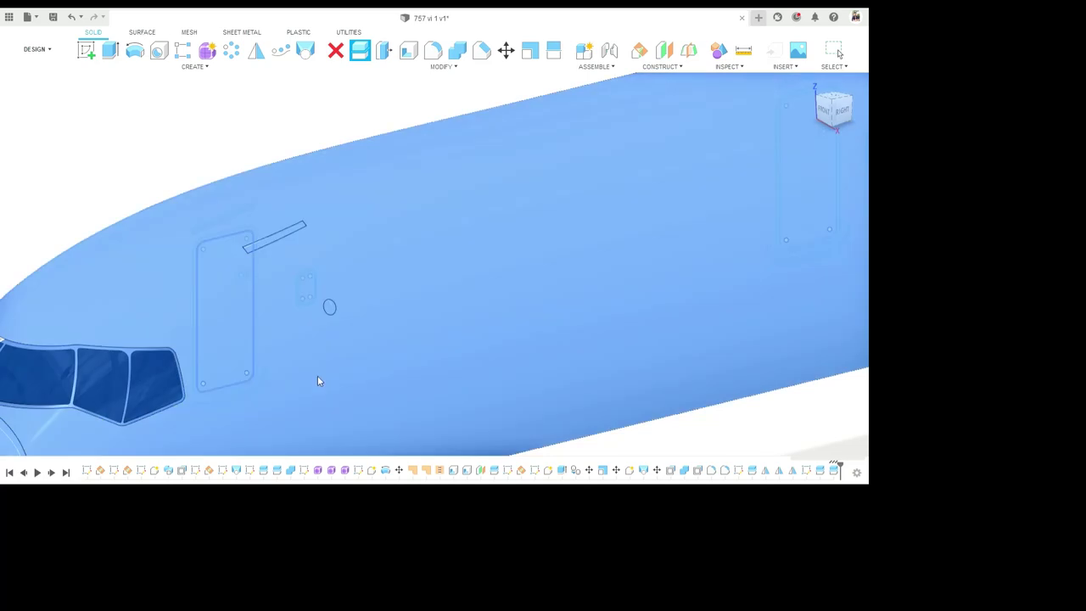
{"action": "left_click", "coordinate": [318, 375]}
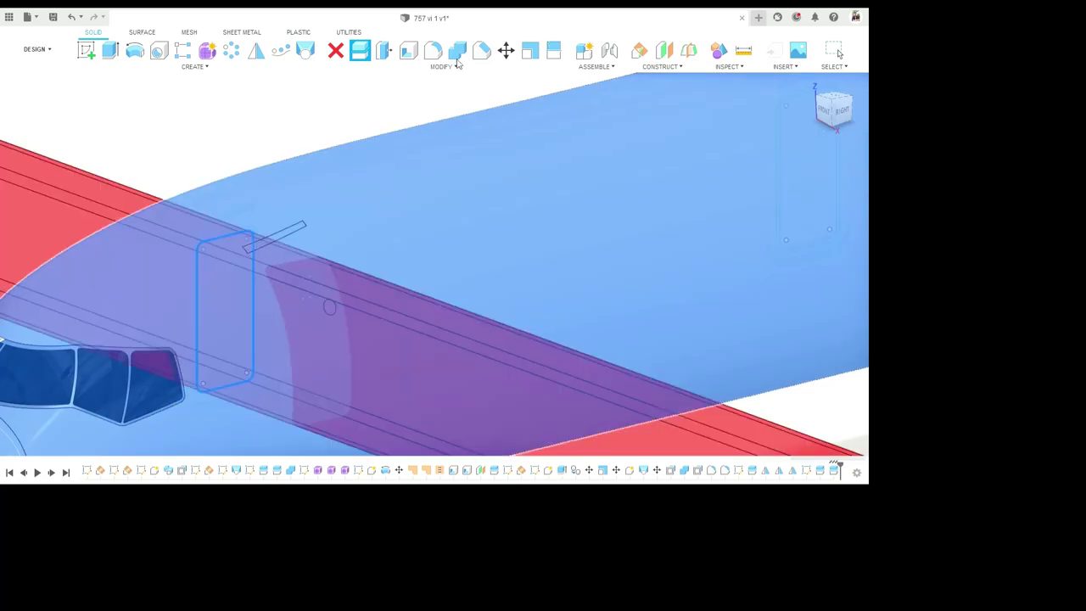
{"action": "key", "text": "Return"}
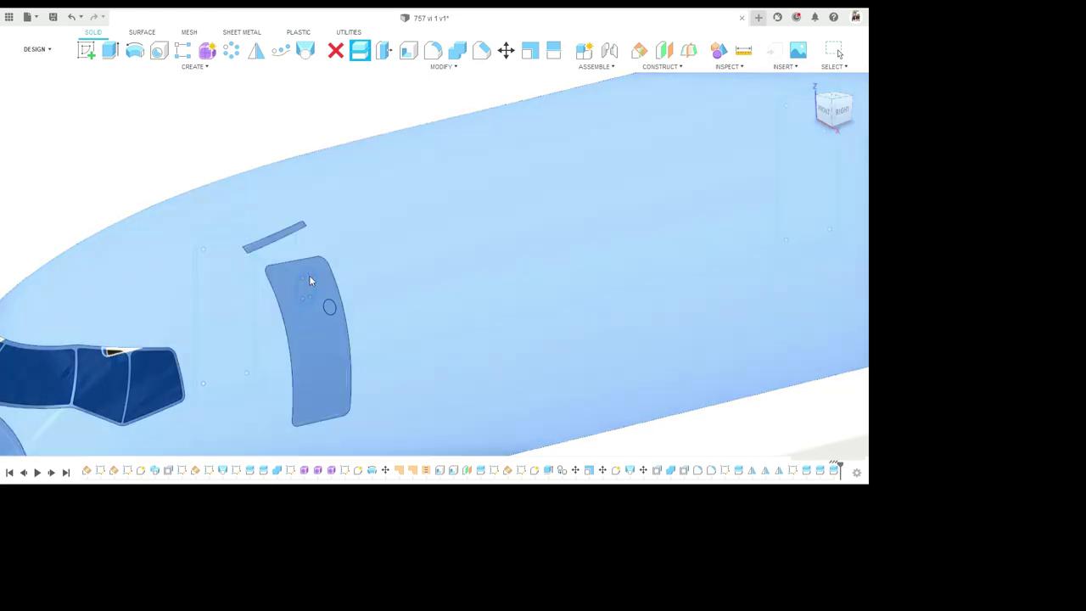
{"action": "left_click", "coordinate": [308, 280]}
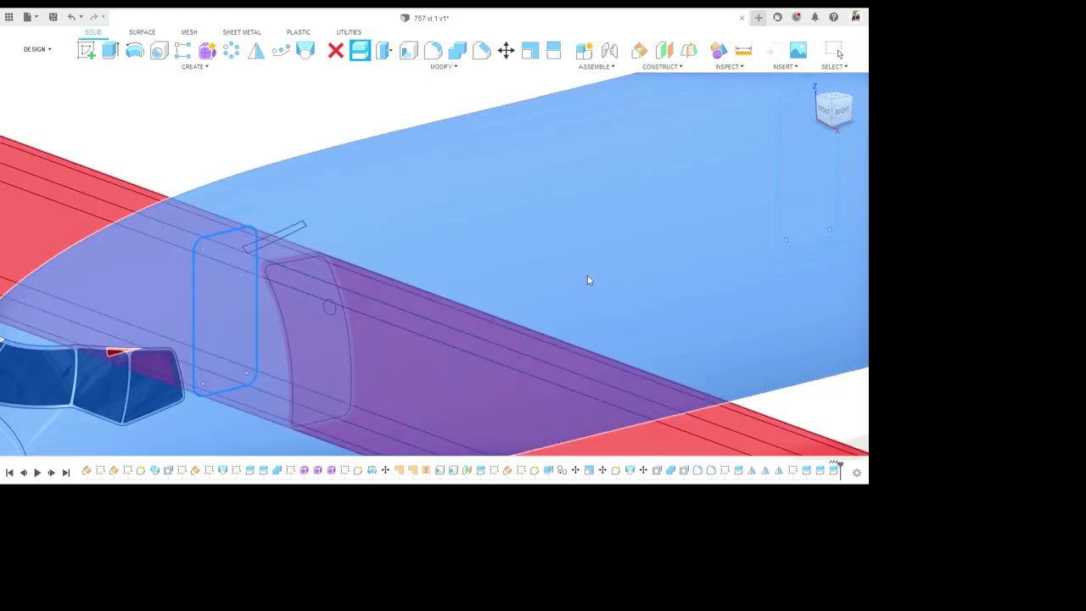
{"action": "key", "text": "Return"}
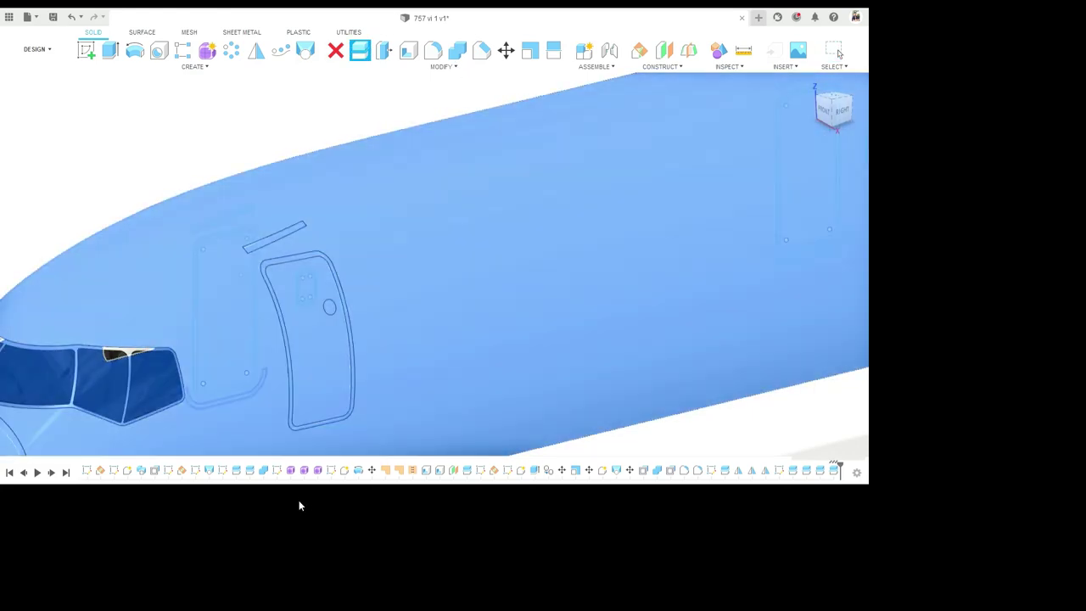
Step: Split the fuselage with the curved strip beneath the forward door
{"action": "left_click", "coordinate": [290, 496]}
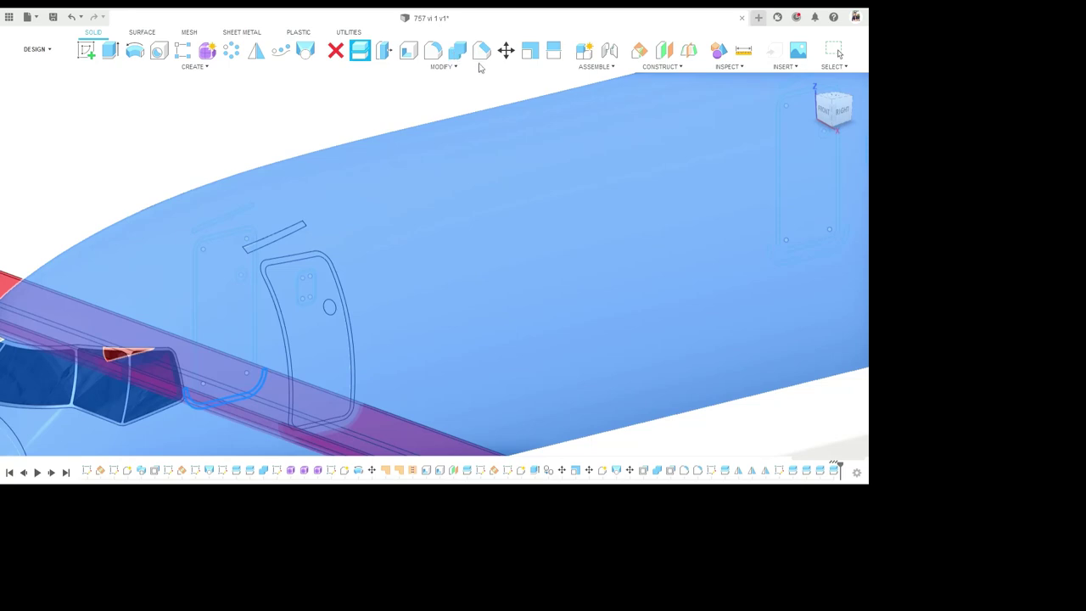
{"action": "key", "text": "Return"}
{"action": "scroll", "coordinate": [459, 53], "scroll_direction": "down", "scroll_amount": 5}
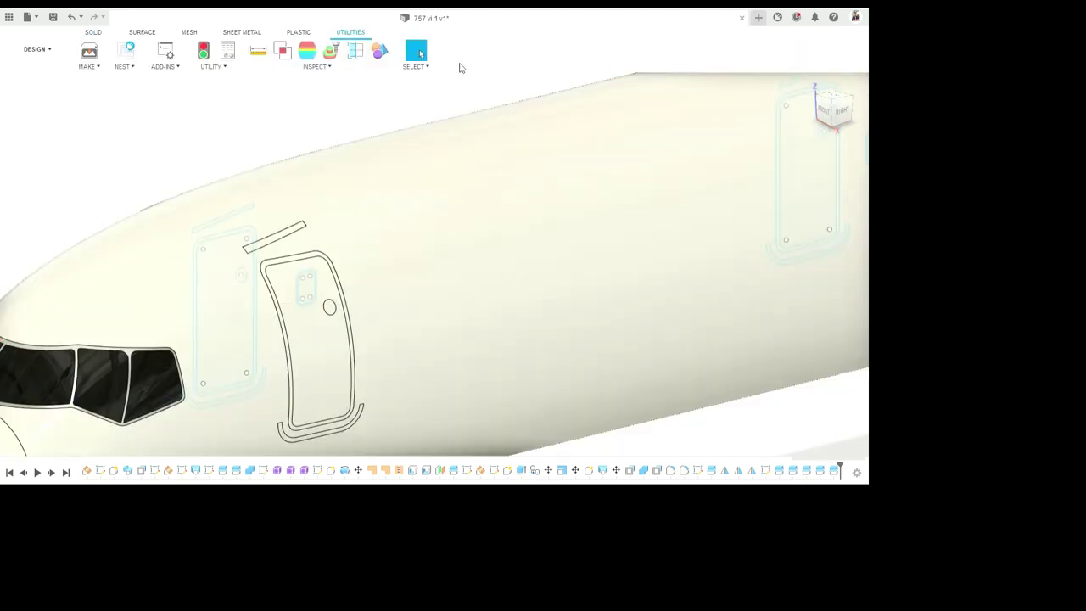
Step: Offset the split slanted-strip faces above the forward doors on both sides of the fuselage by -1
{"action": "left_click", "coordinate": [94, 32]}
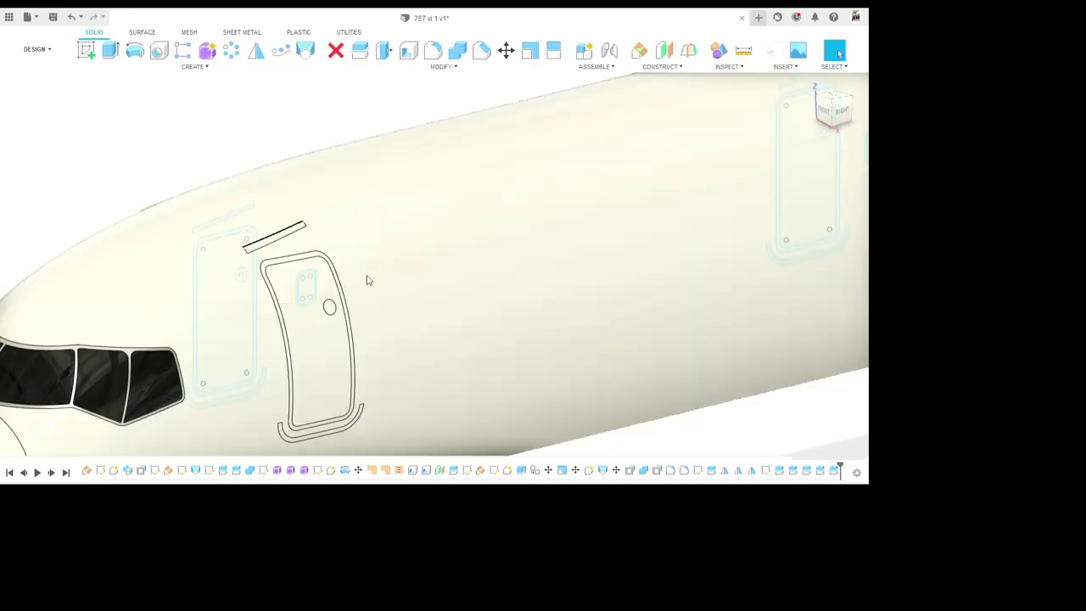
{"action": "scroll", "coordinate": [356, 293], "scroll_direction": "up", "scroll_amount": 5}
{"action": "mouse_move", "coordinate": [383, 238]}
{"action": "middle_mouse_down", "text": "shift"}
{"action": "mouse_move", "coordinate": [509, 233]}
{"action": "mouse_move", "coordinate": [291, 305]}
{"action": "mouse_move", "coordinate": [285, 333]}
{"action": "middle_mouse_up", "text": "shift"}
{"action": "left_click", "coordinate": [218, 263]}
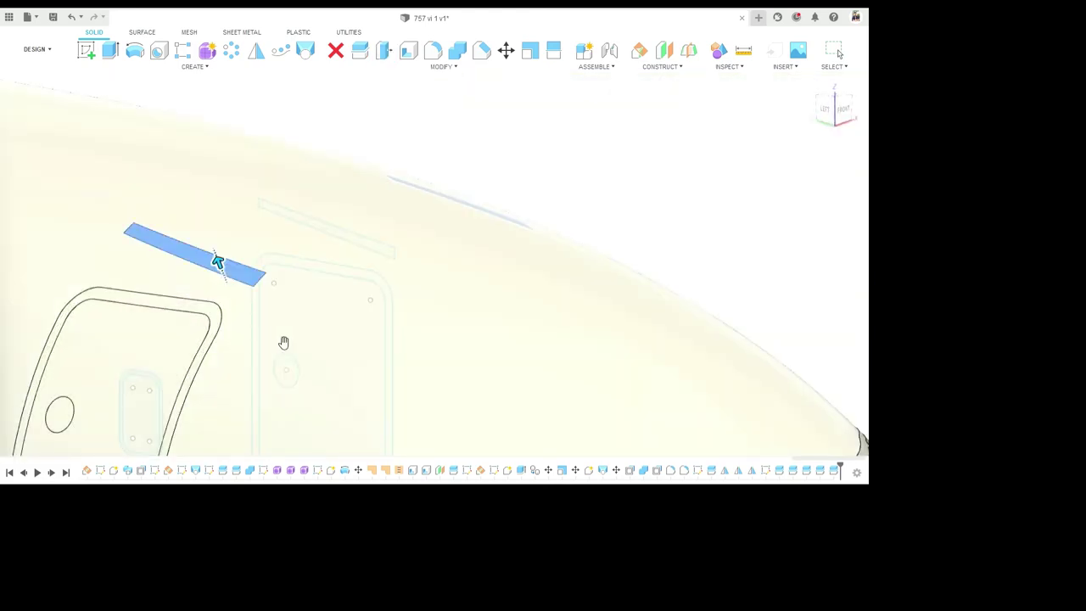
{"action": "type", "text": "-1"}
{"action": "key", "text": "Return"}
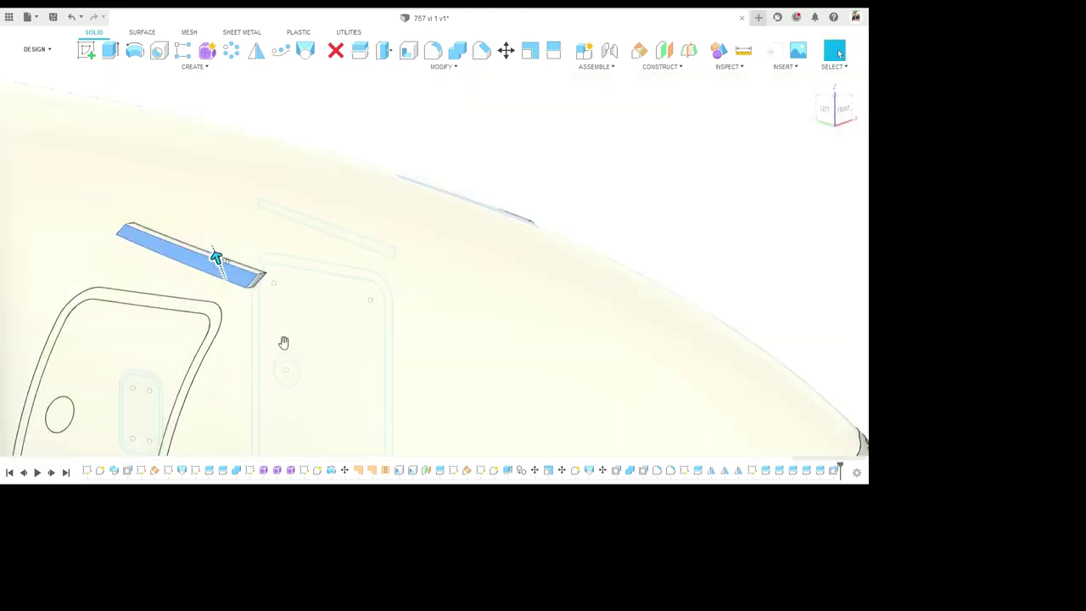
Step: Split the fuselage with the slanted strip above the second door
{"action": "scroll", "coordinate": [323, 187], "scroll_direction": "down", "scroll_amount": 5}
{"action": "scroll", "coordinate": [430, 223], "scroll_direction": "down", "scroll_amount": 5}
{"action": "middle_click_drag", "start_coordinate": [466, 218], "coordinate": [369, 235], "text": "shift"}
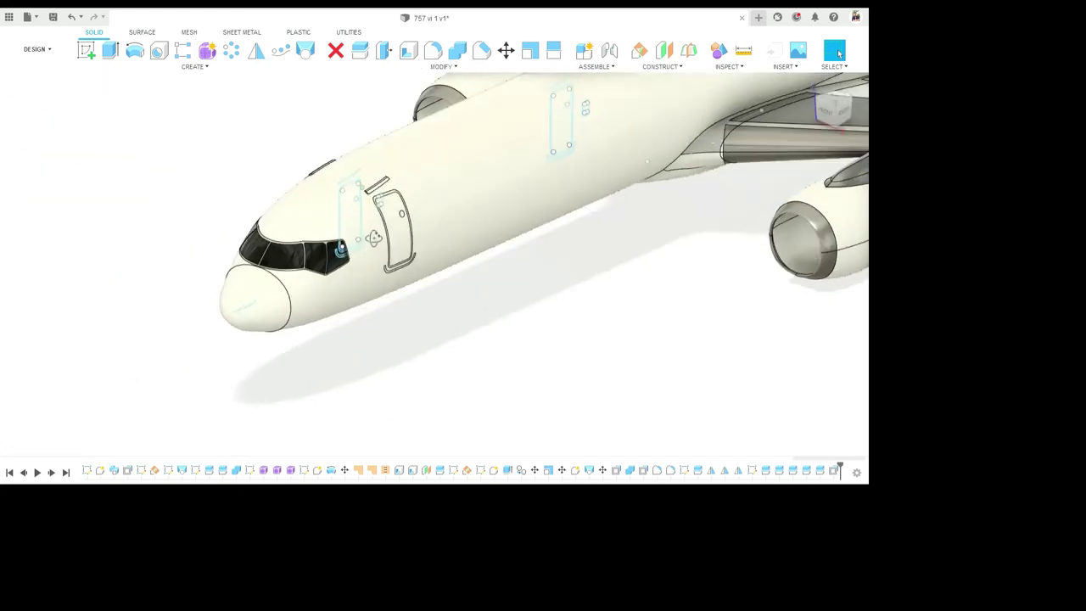
{"action": "scroll", "coordinate": [446, 252], "scroll_direction": "up", "scroll_amount": 5}
{"action": "scroll", "coordinate": [558, 208], "scroll_direction": "down", "scroll_amount": 1}
{"action": "scroll", "coordinate": [560, 209], "scroll_direction": "down", "scroll_amount": 2}
{"action": "middle_click_drag", "start_coordinate": [734, 212], "coordinate": [425, 364]}
{"action": "scroll", "coordinate": [381, 255], "scroll_direction": "up", "scroll_amount": 5}
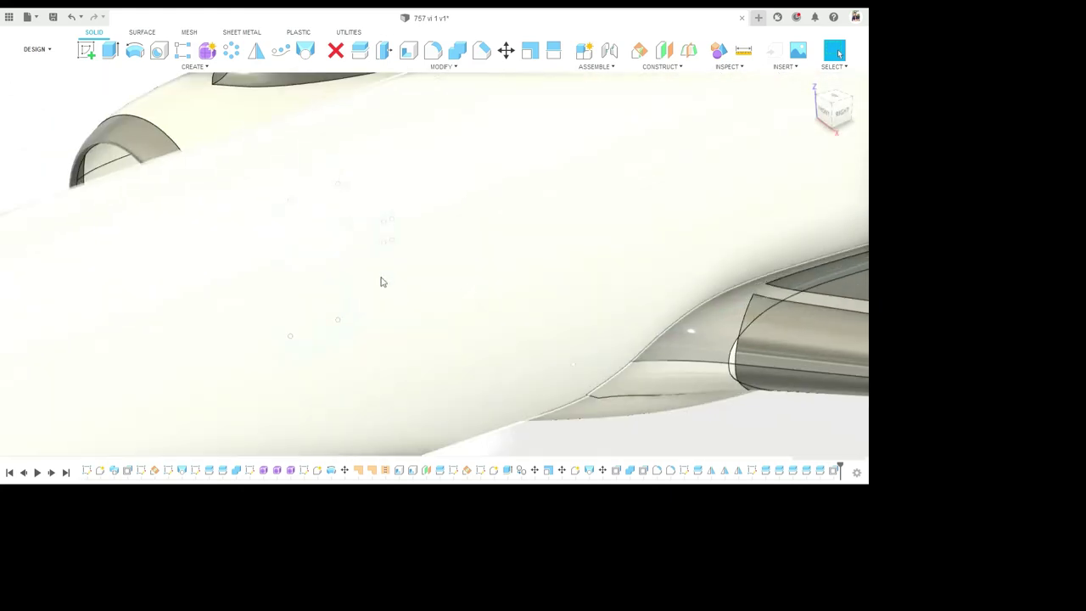
{"action": "left_click", "coordinate": [515, 246]}
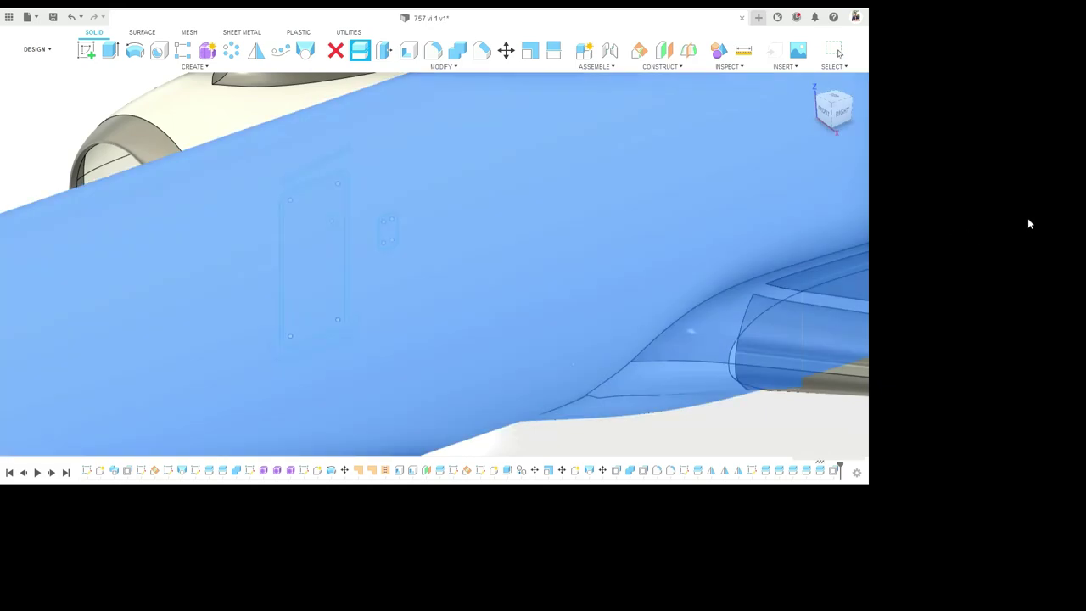
{"action": "left_click", "coordinate": [317, 166]}
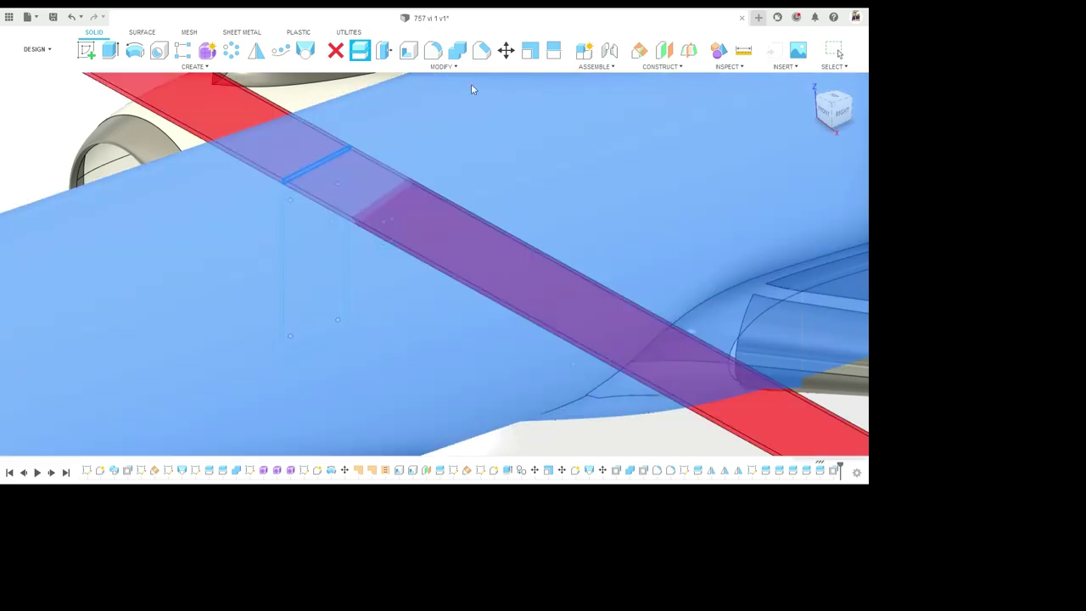
{"action": "key", "text": "Return"}
Step: Split the fuselage with the second door's window circle and remaining outlines
{"action": "left_click", "coordinate": [360, 51]}
{"action": "left_click", "coordinate": [769, 259]}
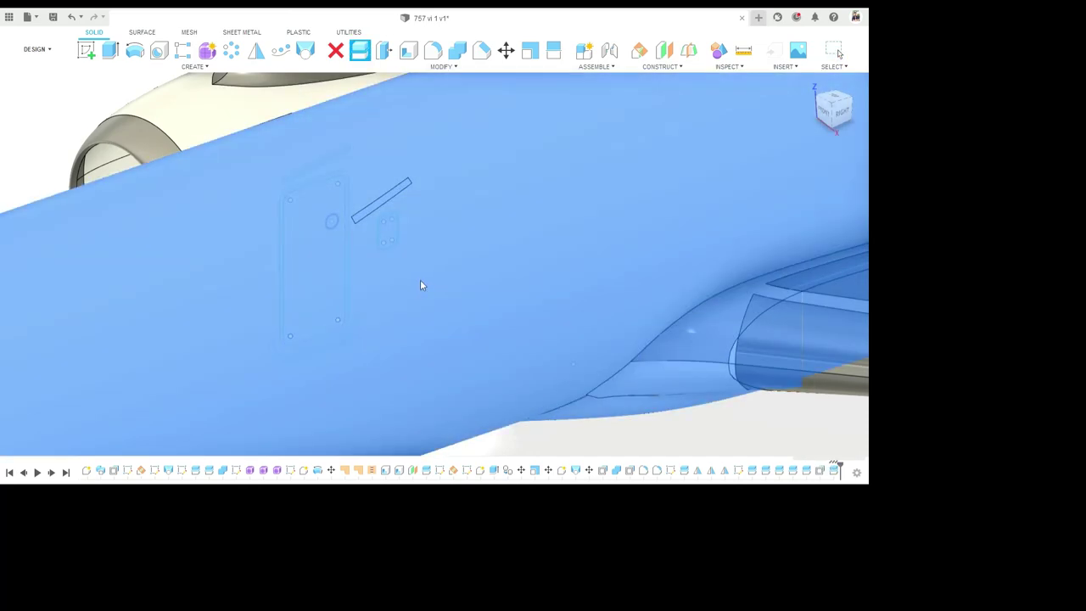
{"action": "left_click", "coordinate": [421, 280]}
{"action": "scroll", "coordinate": [510, 434], "scroll_direction": "down", "scroll_amount": 1}
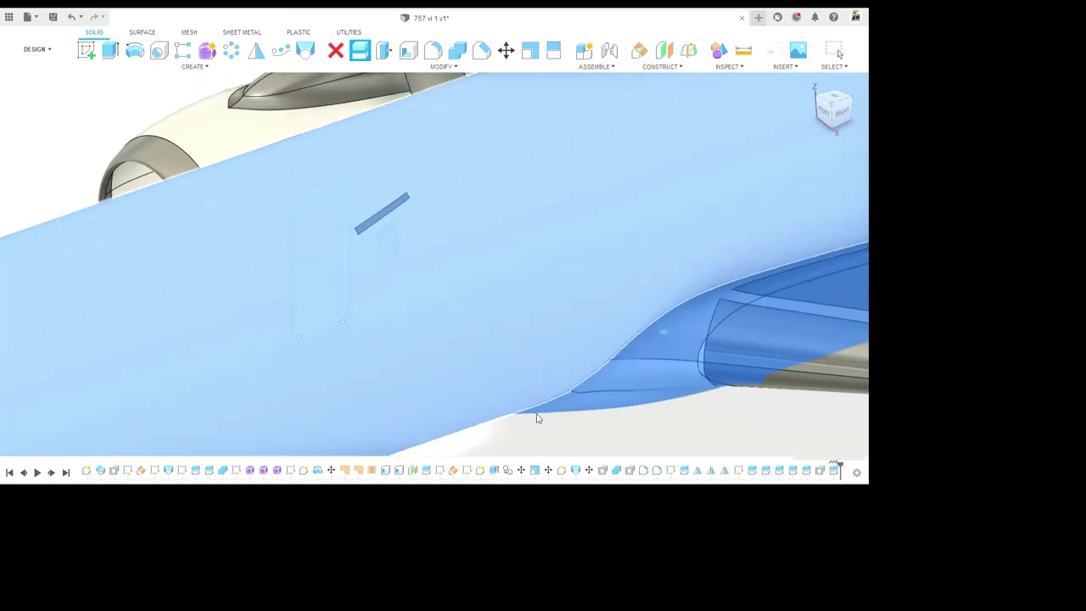
{"action": "scroll", "coordinate": [478, 328], "scroll_direction": "down", "scroll_amount": 3}
{"action": "scroll", "coordinate": [474, 327], "scroll_direction": "up", "scroll_amount": 3}
{"action": "scroll", "coordinate": [472, 330], "scroll_direction": "down", "scroll_amount": 2}
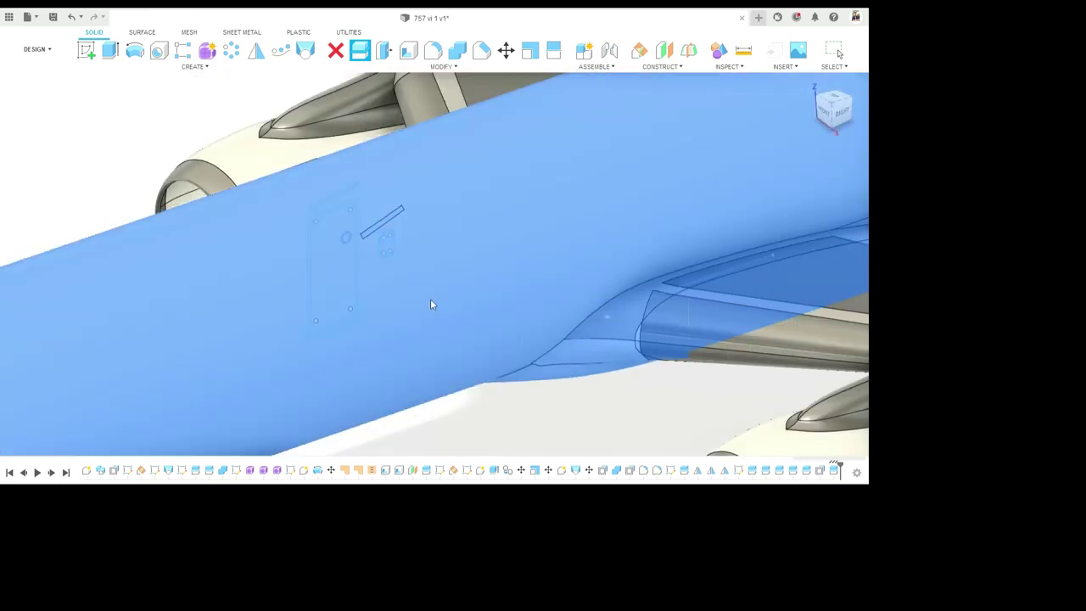
{"action": "left_click", "coordinate": [430, 300]}
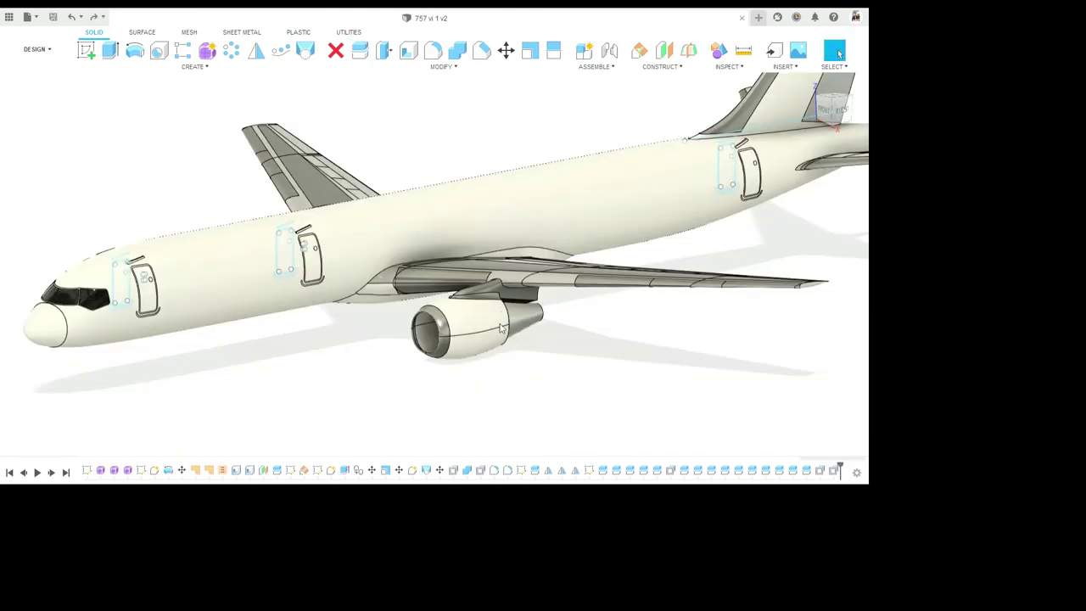
Step: Split the fuselage with the inner outline of the first cabin window behind the forward door
{"action": "scroll", "coordinate": [402, 359], "scroll_direction": "up", "scroll_amount": 5}
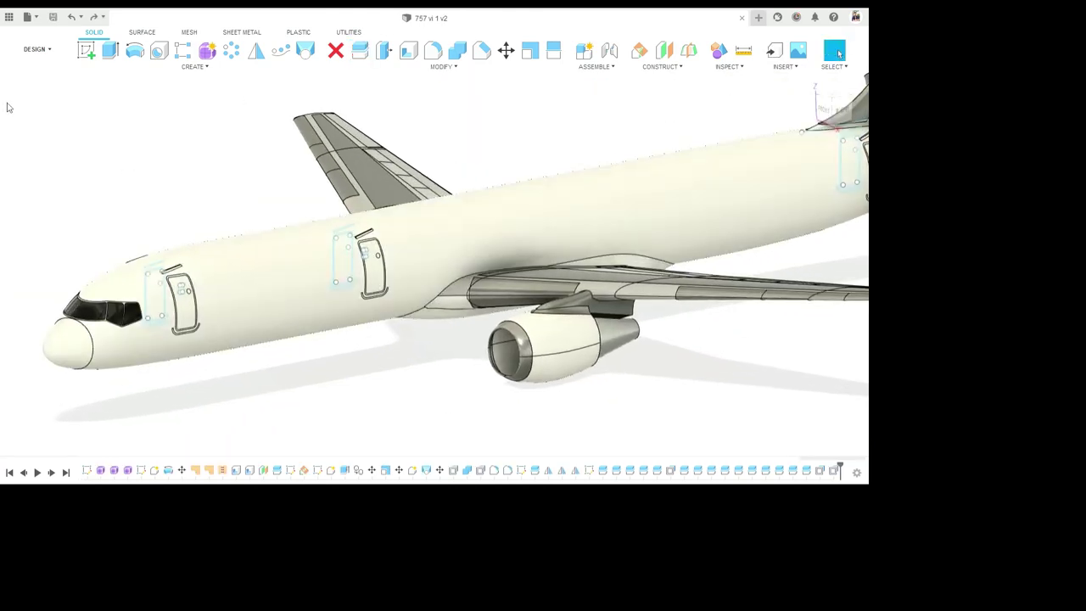
{"action": "middle_click_drag", "start_coordinate": [616, 229], "coordinate": [369, 368], "text": "shift"}
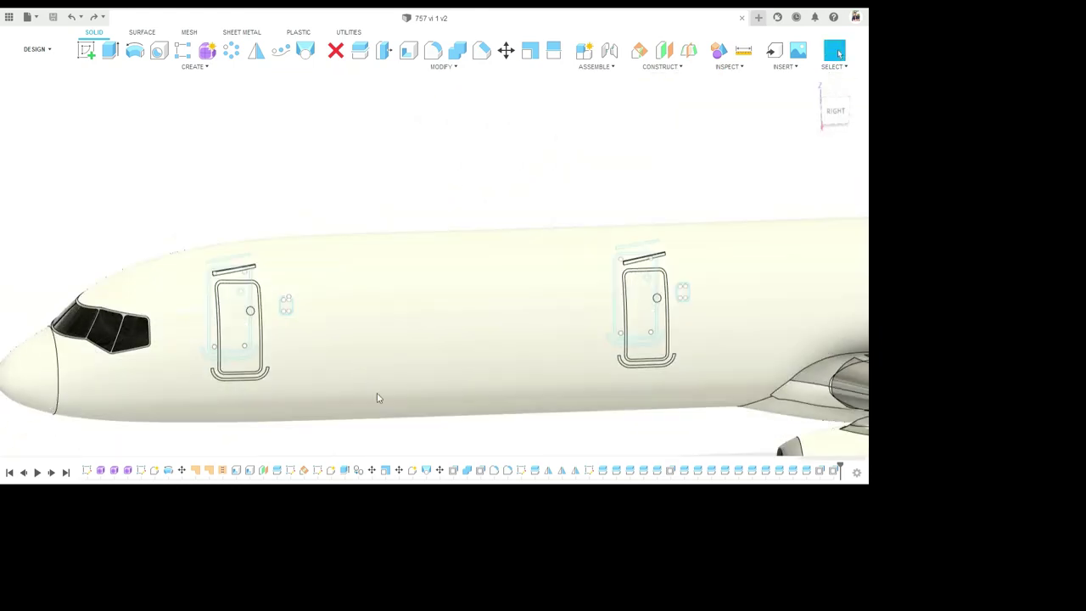
{"action": "scroll", "coordinate": [404, 399], "scroll_direction": "up", "scroll_amount": 3}
{"action": "key", "text": "q"}
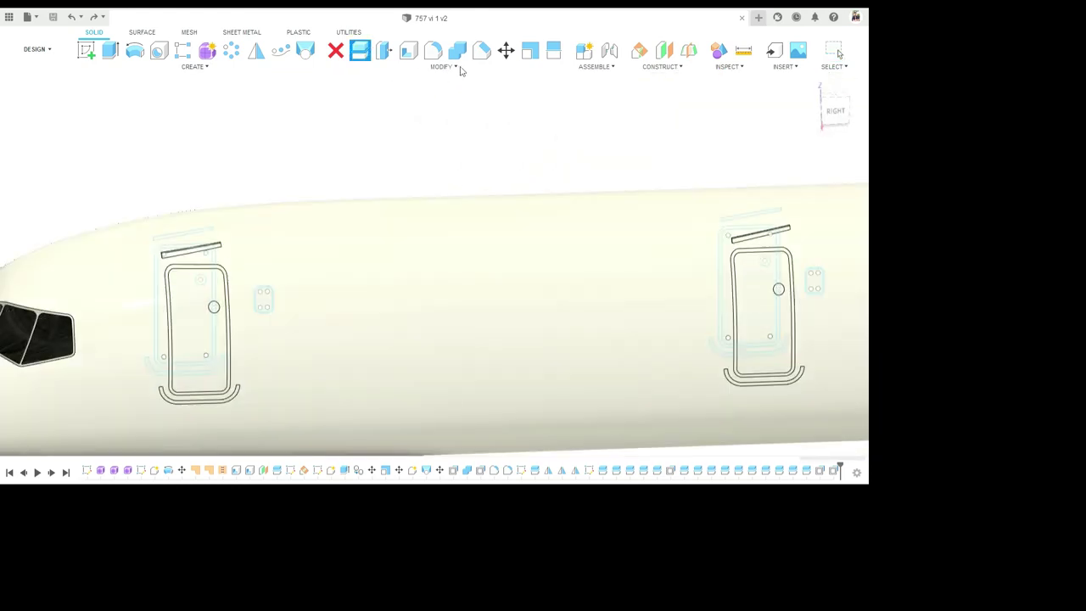
{"action": "left_click", "coordinate": [564, 284]}
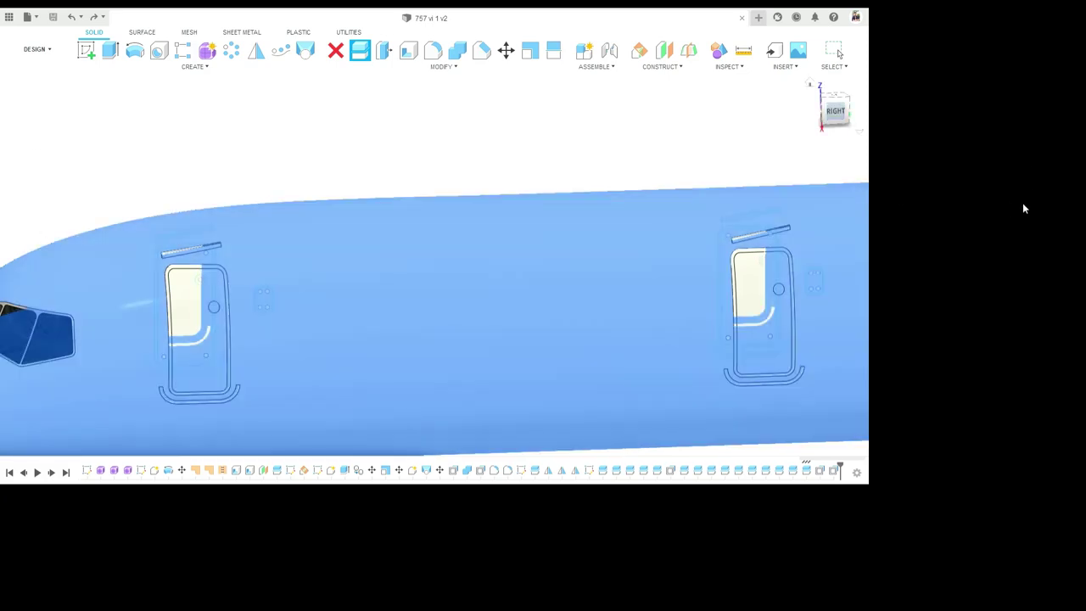
{"action": "scroll", "coordinate": [339, 370], "scroll_direction": "up", "scroll_amount": 3}
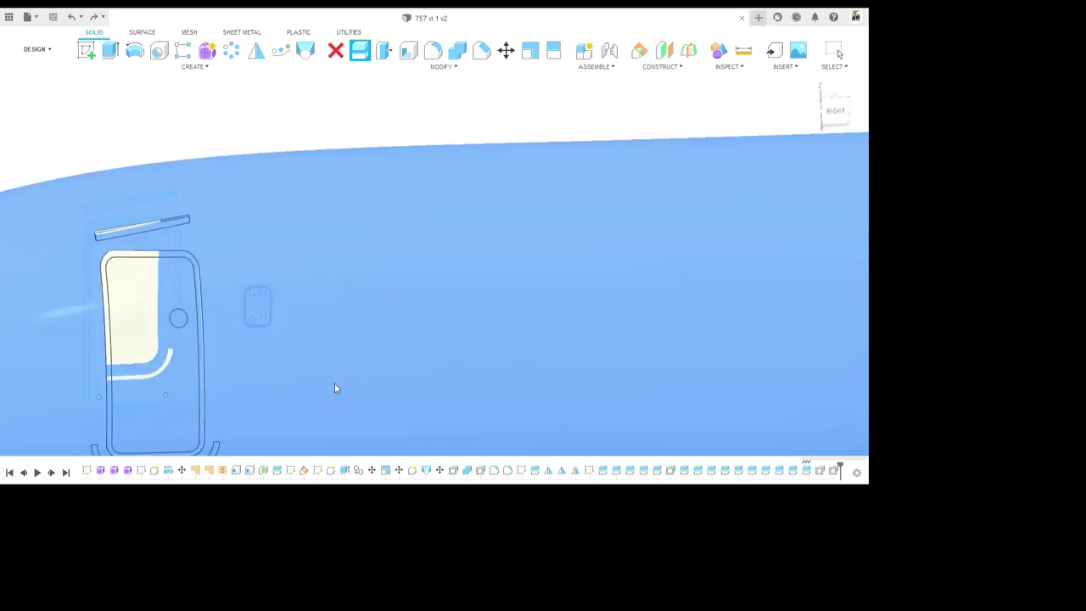
{"action": "left_click", "coordinate": [334, 384]}
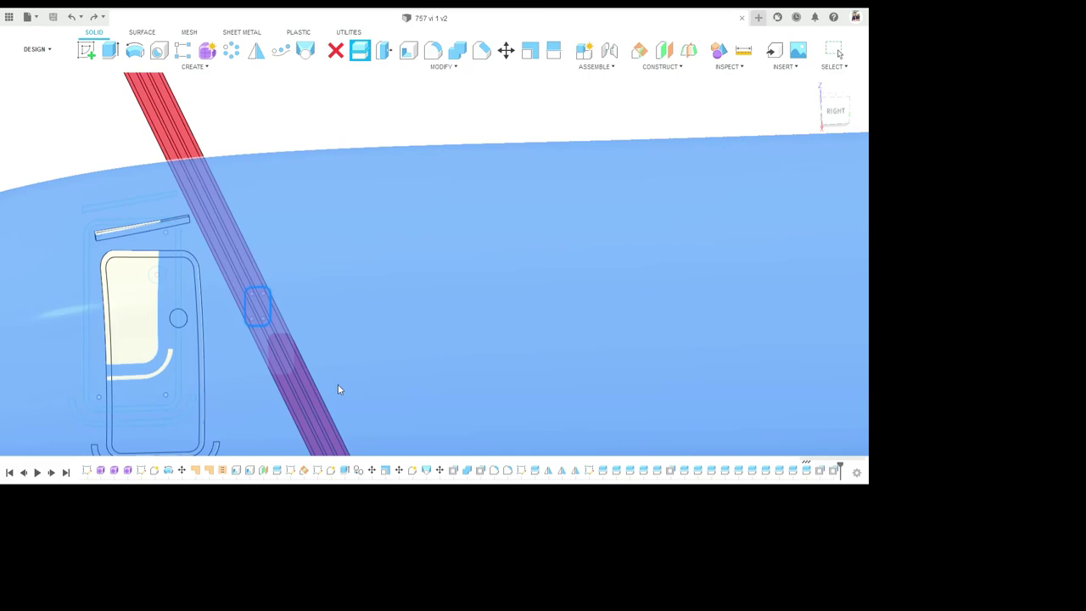
{"action": "left_click", "coordinate": [1047, 139]}
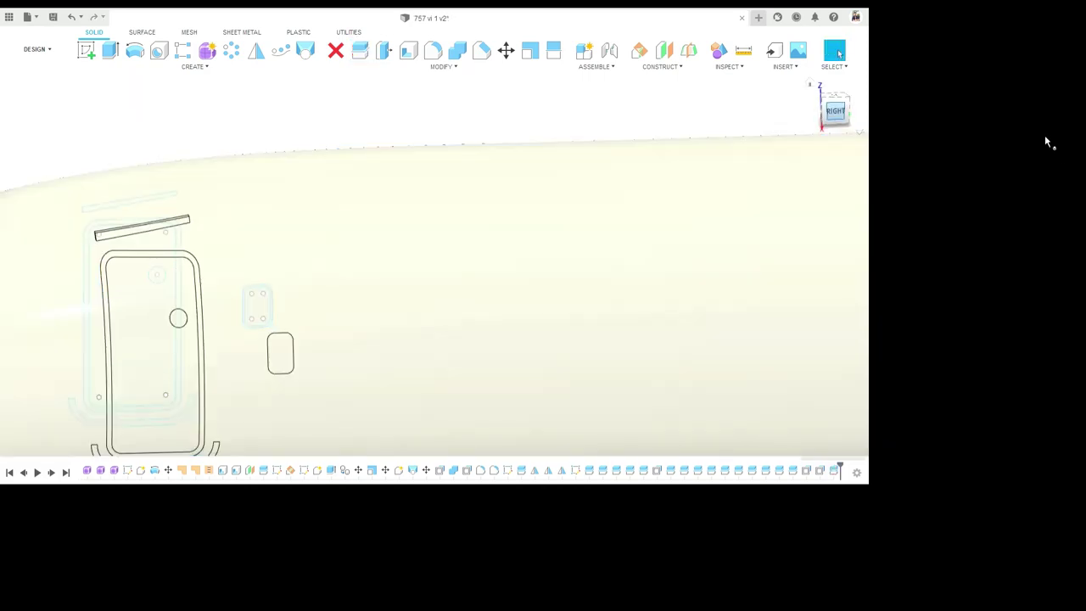
Step: Split the fuselage with the outer outline of the first cabin window, working from the straight right-side view
{"action": "left_click", "coordinate": [836, 112]}
{"action": "left_click", "coordinate": [417, 346]}
{"action": "key", "text": "q"}
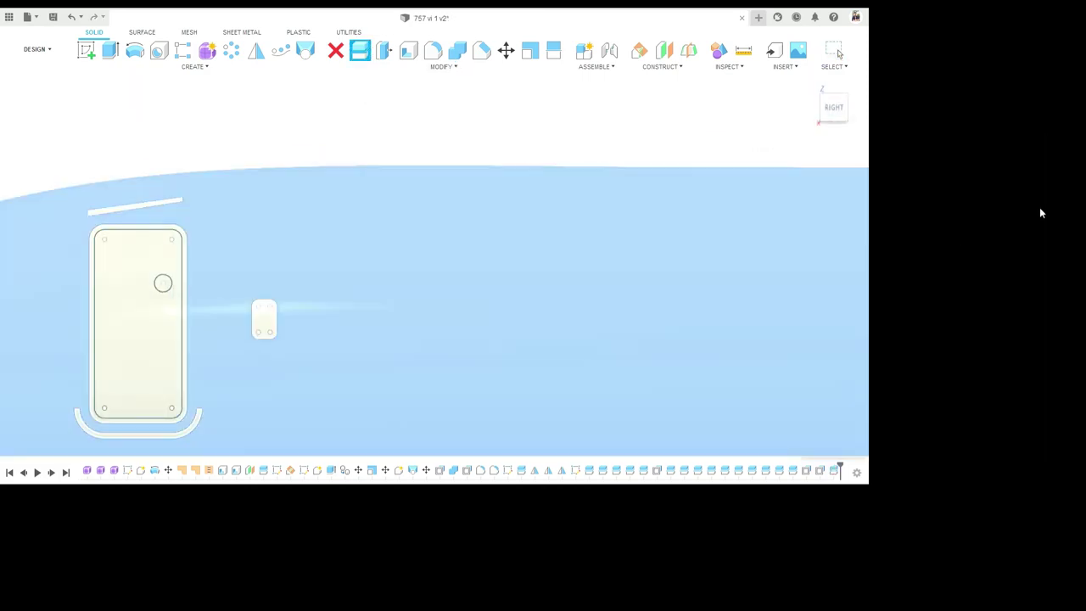
{"action": "scroll", "coordinate": [367, 392], "scroll_direction": "up", "scroll_amount": 3}
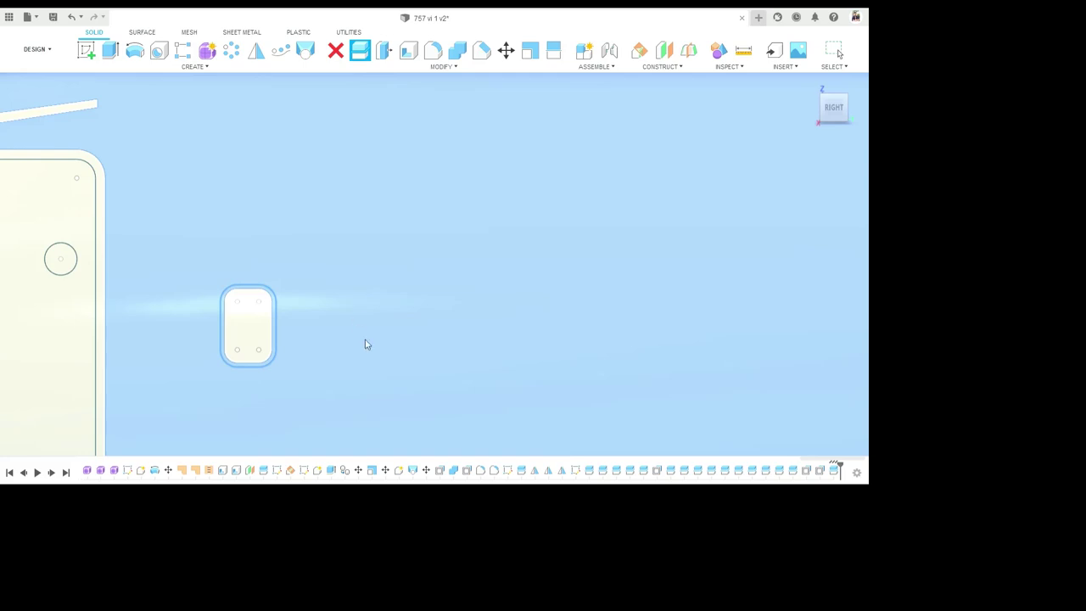
{"action": "key", "text": "Escape"}
Step: Pattern the two window split features aft along the fuselage into a row of 13 windows, ending just before the second door
{"action": "scroll", "coordinate": [339, 348], "scroll_direction": "down", "scroll_amount": 5}
{"action": "middle_click_drag", "start_coordinate": [429, 288], "coordinate": [365, 275]}
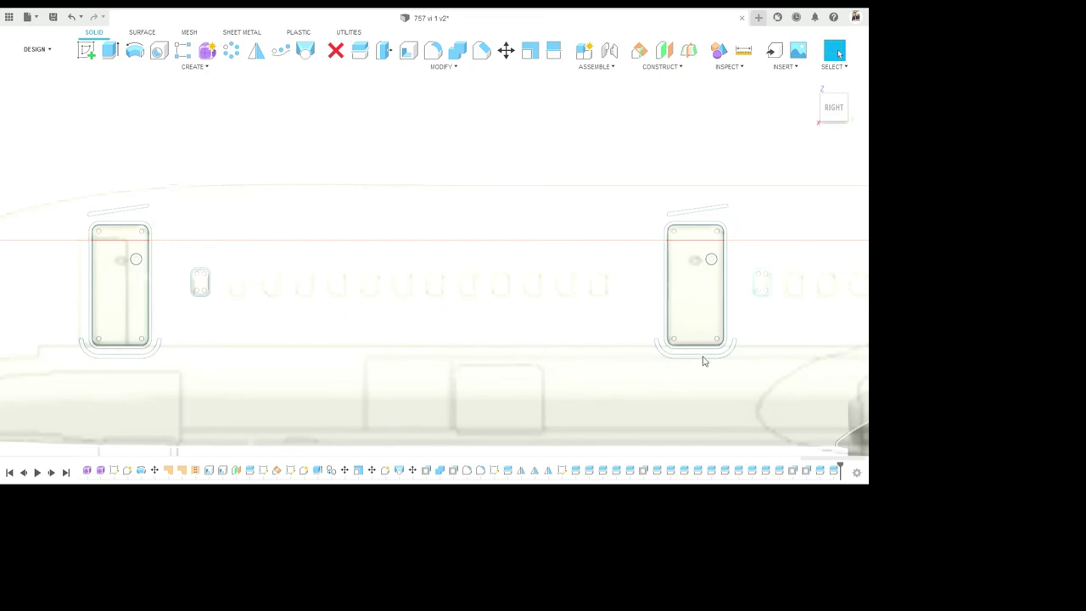
{"action": "left_click", "coordinate": [184, 51]}
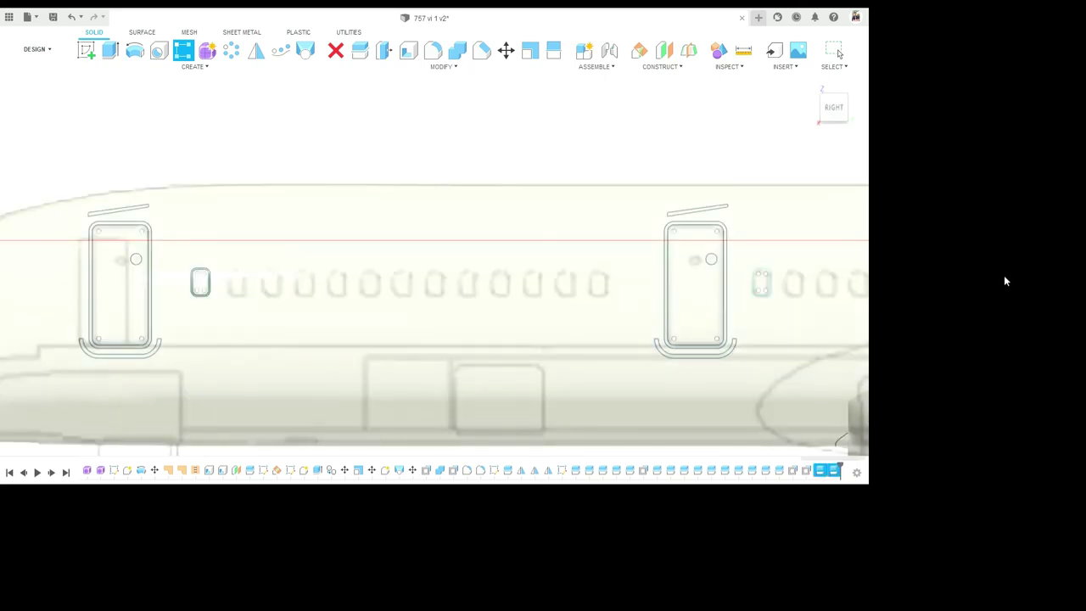
{"action": "scroll", "coordinate": [355, 343], "scroll_direction": "down", "scroll_amount": 8}
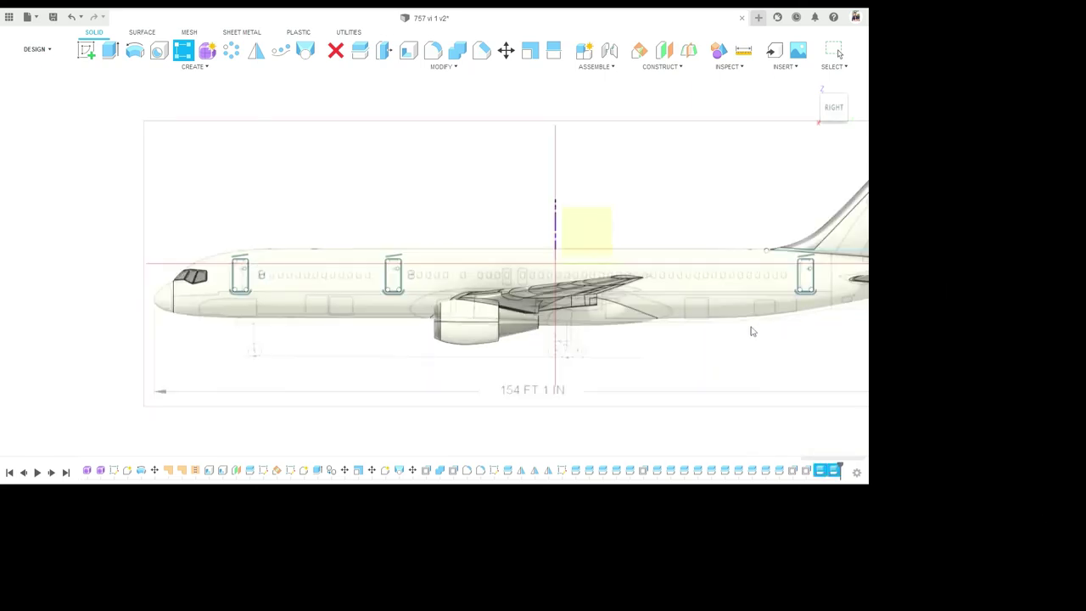
{"action": "scroll", "coordinate": [393, 371], "scroll_direction": "up", "scroll_amount": 5}
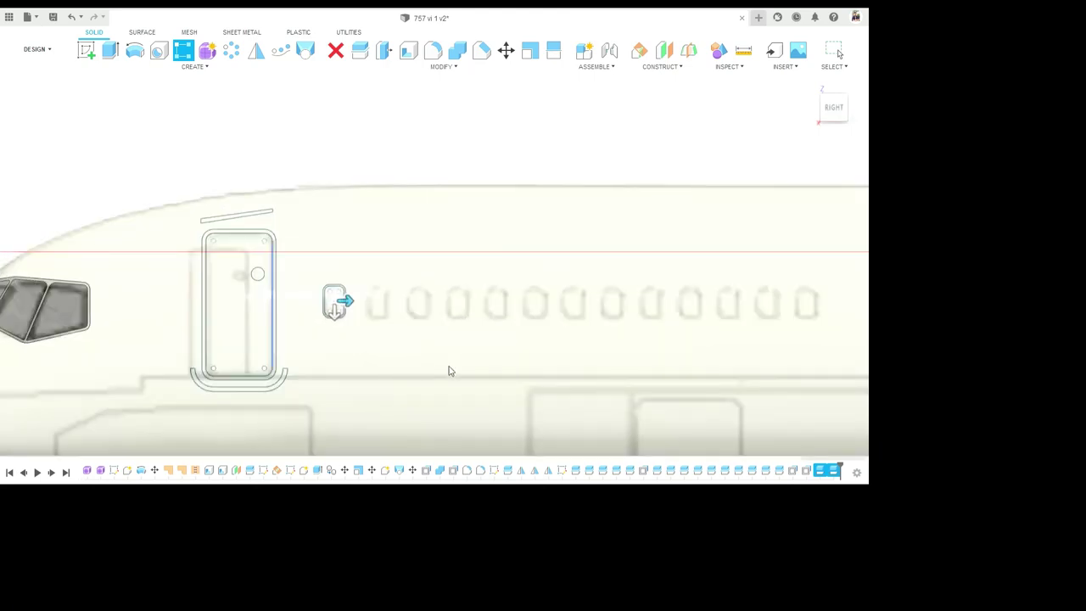
{"action": "mouse_move", "coordinate": [353, 302]}
{"action": "left_mouse_down"}
{"action": "mouse_move", "coordinate": [516, 304]}
{"action": "mouse_move", "coordinate": [592, 356]}
{"action": "left_mouse_up"}
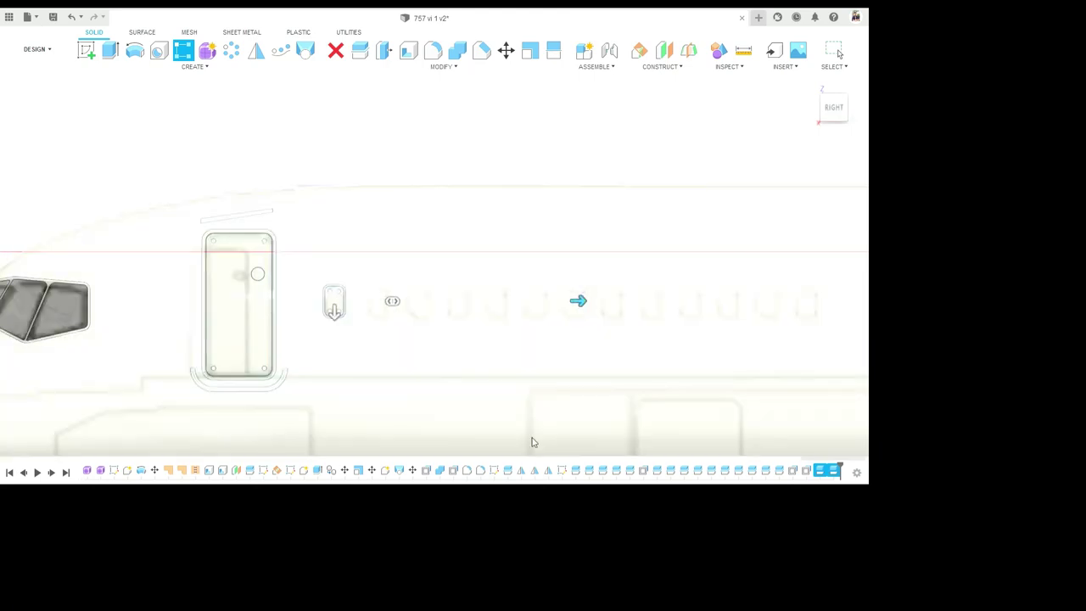
{"action": "middle_click_drag", "start_coordinate": [533, 442], "coordinate": [312, 384]}
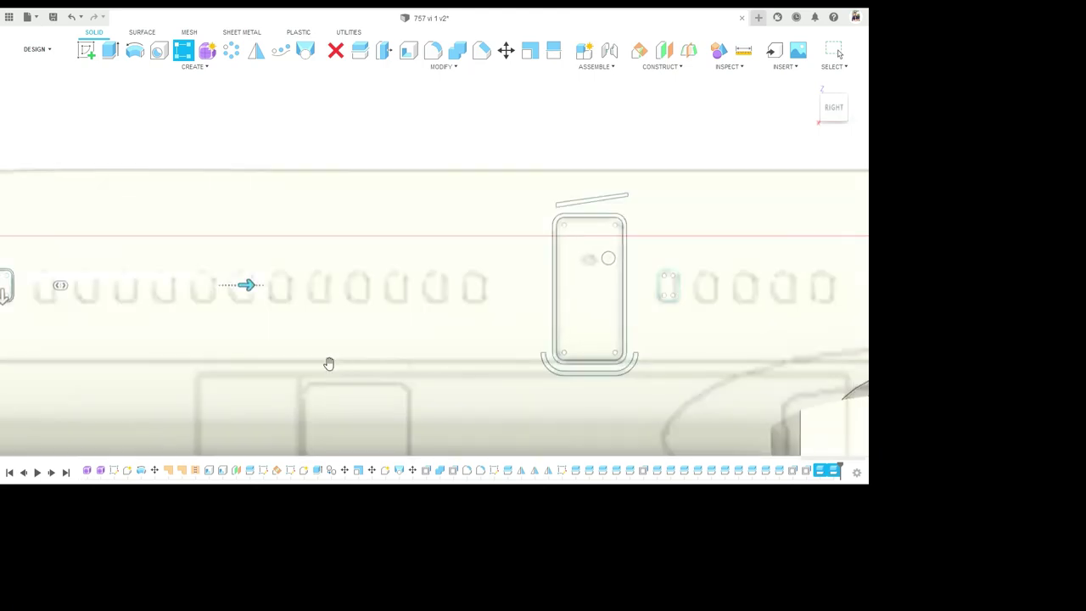
{"action": "left_click_drag", "start_coordinate": [498, 363], "coordinate": [606, 360]}
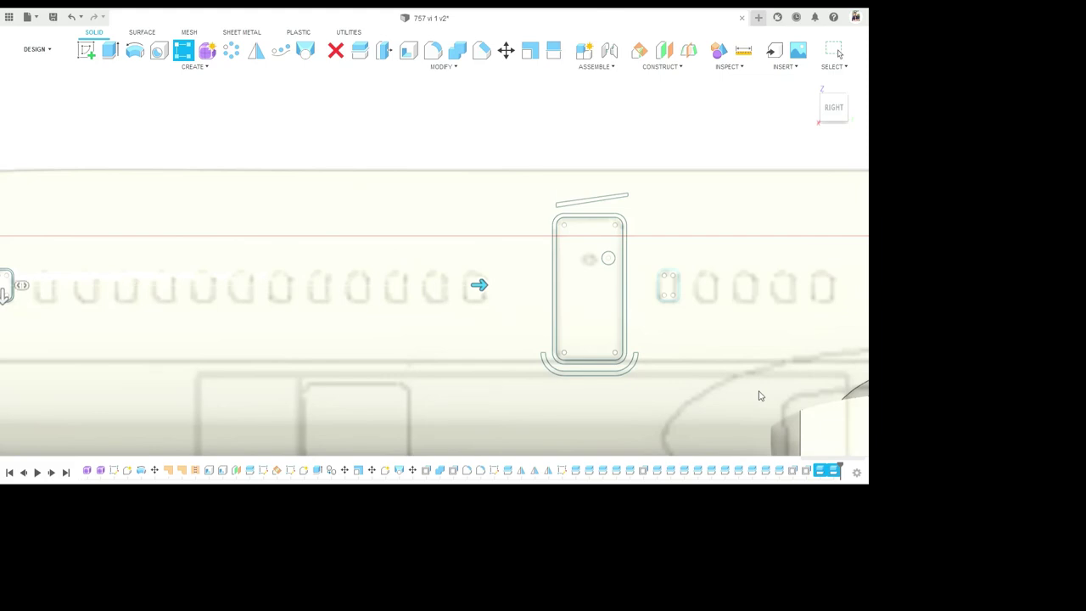
{"action": "key", "text": "Return"}
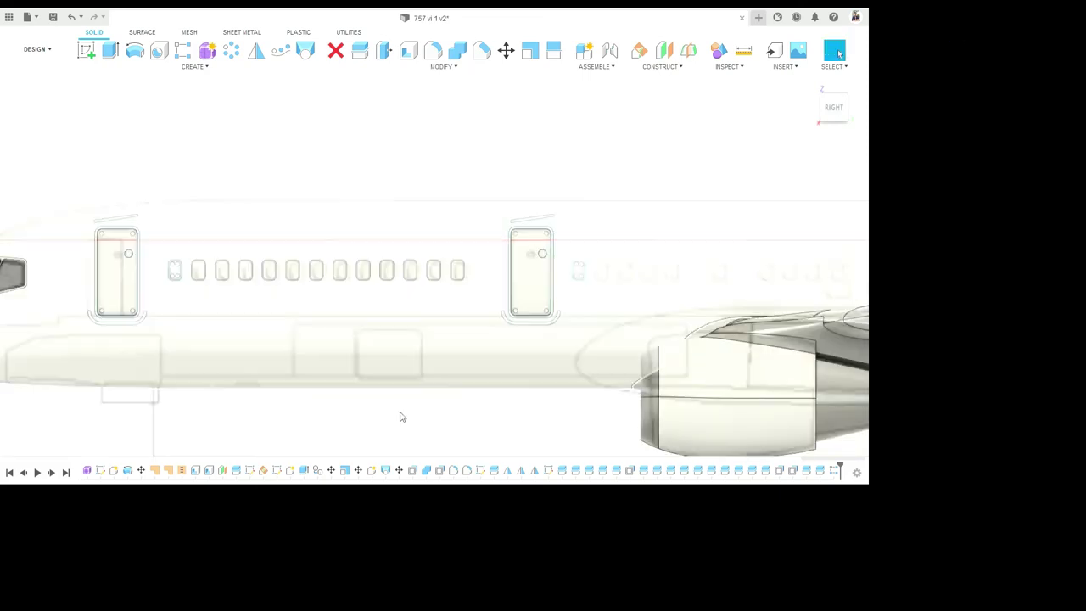
Step: Compare the patterned cabin windows between the forward and second doors with the reference drawing
{"action": "scroll", "coordinate": [331, 382], "scroll_direction": "down", "scroll_amount": 1}
{"action": "scroll", "coordinate": [274, 351], "scroll_direction": "up", "scroll_amount": 3}
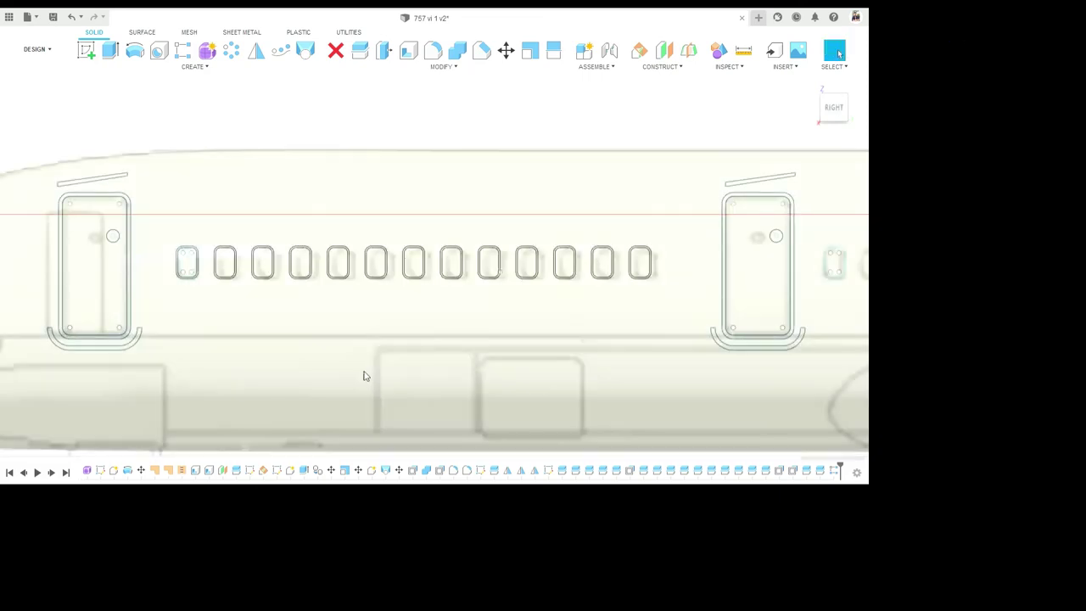
{"action": "scroll", "coordinate": [555, 381], "scroll_direction": "down", "scroll_amount": 2}
{"action": "scroll", "coordinate": [554, 376], "scroll_direction": "up", "scroll_amount": 1}
{"action": "scroll", "coordinate": [549, 355], "scroll_direction": "up", "scroll_amount": 2}
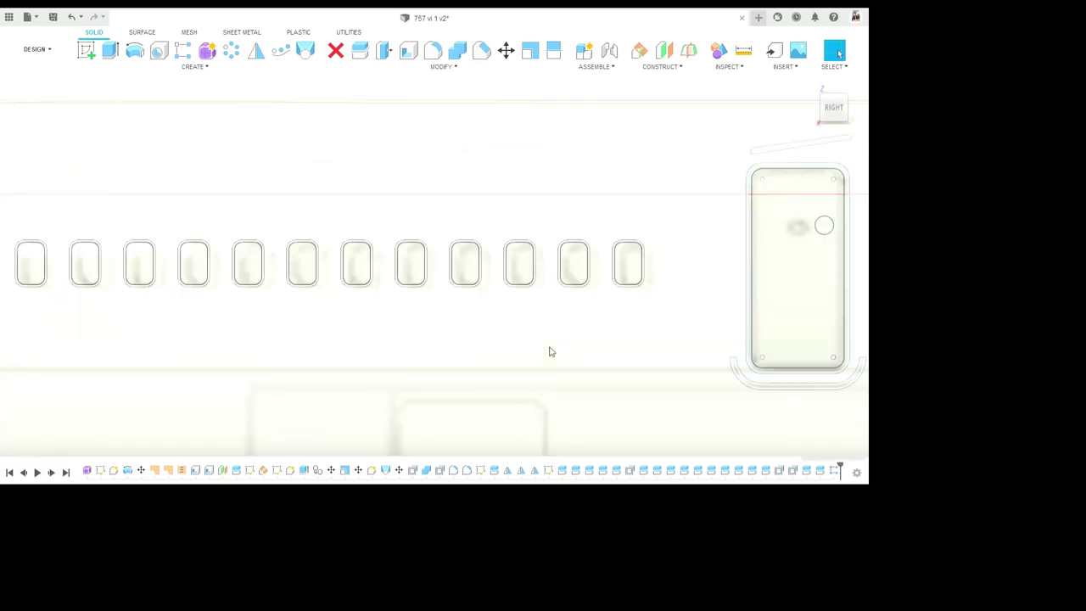
{"action": "scroll", "coordinate": [549, 351], "scroll_direction": "down", "scroll_amount": 1}
{"action": "scroll", "coordinate": [439, 422], "scroll_direction": "up", "scroll_amount": 2}
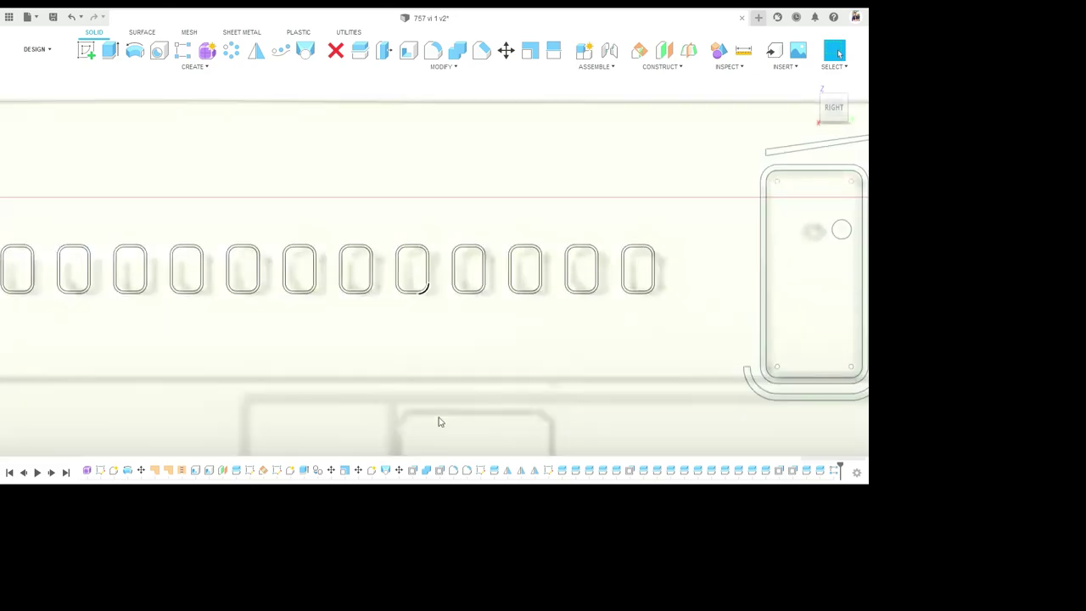
{"action": "scroll", "coordinate": [420, 369], "scroll_direction": "down", "scroll_amount": 4}
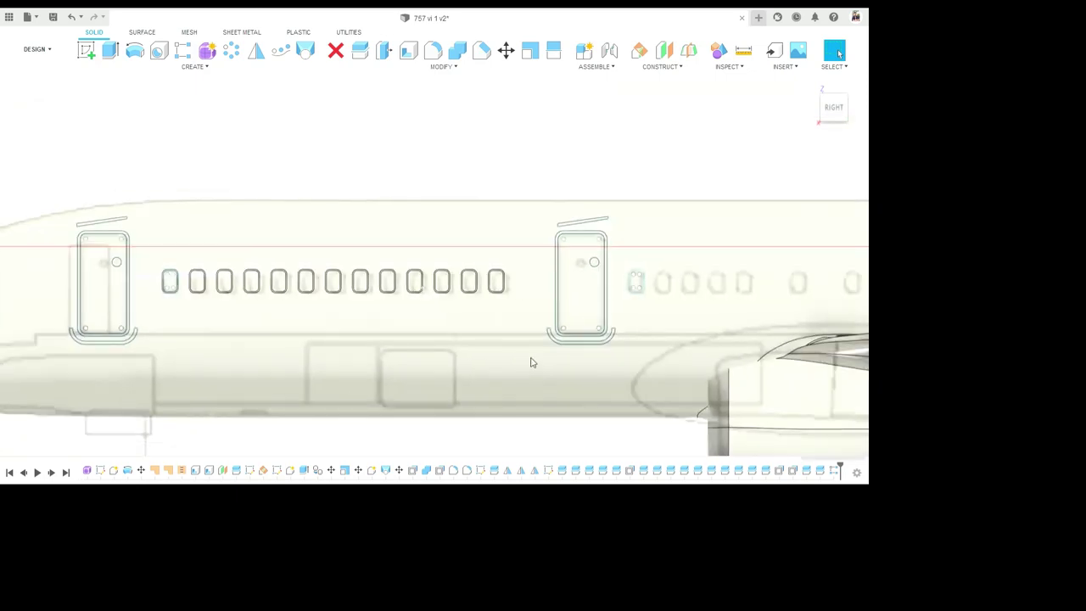
Step: Split the fuselage with the inner outline of the first cabin window behind the second door
{"action": "middle_click_drag", "start_coordinate": [947, 279], "coordinate": [309, 255]}
{"action": "scroll", "coordinate": [566, 377], "scroll_direction": "down", "scroll_amount": 1}
{"action": "middle_click_drag", "start_coordinate": [987, 353], "coordinate": [483, 357]}
{"action": "scroll", "coordinate": [640, 368], "scroll_direction": "down", "scroll_amount": 4}
{"action": "scroll", "coordinate": [170, 356], "scroll_direction": "up", "scroll_amount": 7}
{"action": "scroll", "coordinate": [176, 322], "scroll_direction": "up", "scroll_amount": 3}
{"action": "middle_click_drag", "start_coordinate": [156, 327], "coordinate": [300, 335]}
{"action": "left_click", "coordinate": [435, 66]}
{"action": "left_click", "coordinate": [354, 384]}
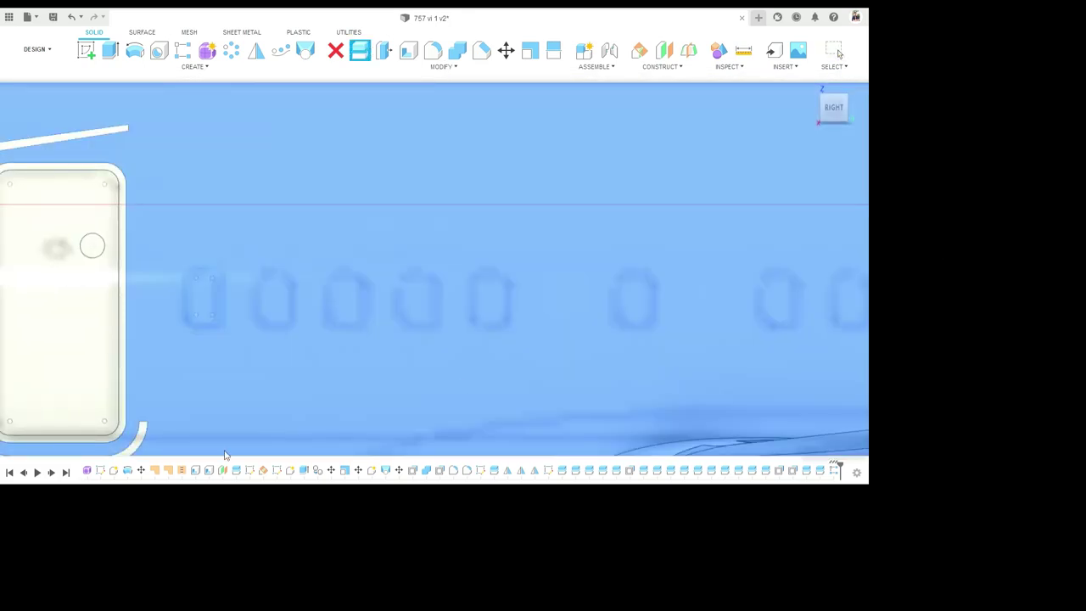
{"action": "left_click", "coordinate": [206, 324]}
{"action": "key", "text": "Return"}
Step: Split the fuselage with the outer outline of the first cabin window behind the second door
{"action": "left_click", "coordinate": [452, 67]}
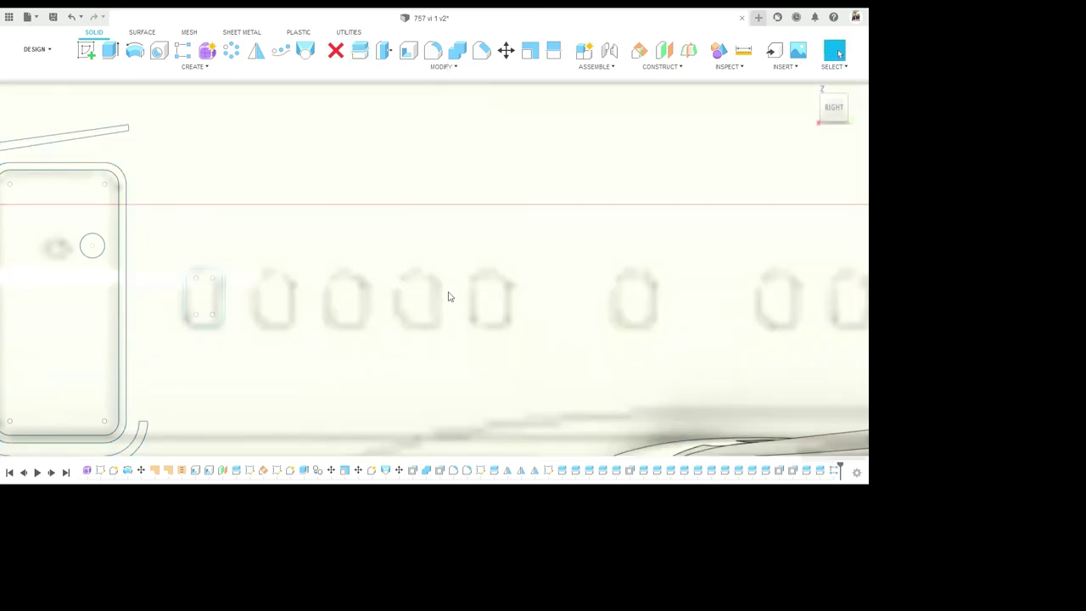
{"action": "left_click", "coordinate": [446, 292]}
{"action": "left_click", "coordinate": [458, 292]}
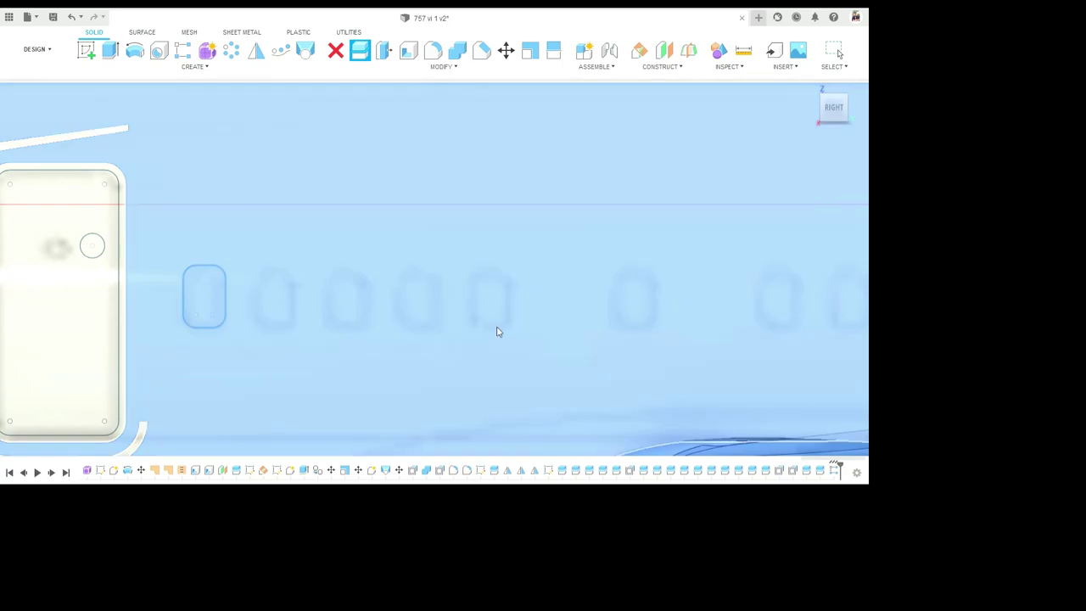
{"action": "key", "text": "Escape"}
Step: Examine the cabin windows, passenger doors and overwing exits along the fuselage side at close range
{"action": "scroll", "coordinate": [274, 404], "scroll_direction": "up", "scroll_amount": 3}
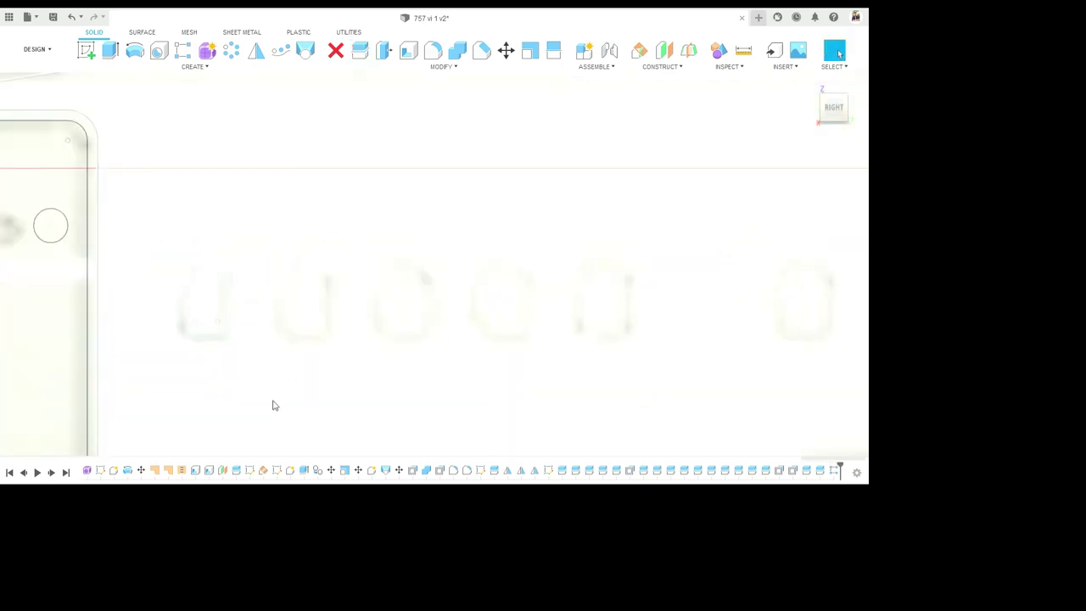
{"action": "scroll", "coordinate": [284, 399], "scroll_direction": "down", "scroll_amount": 4}
{"action": "scroll", "coordinate": [307, 384], "scroll_direction": "up", "scroll_amount": 3}
{"action": "scroll", "coordinate": [311, 382], "scroll_direction": "down", "scroll_amount": 3}
{"action": "middle_click_drag", "start_coordinate": [386, 295], "coordinate": [334, 351], "text": "shift"}
{"action": "scroll", "coordinate": [336, 349], "scroll_direction": "down", "scroll_amount": 4}
{"action": "middle_click_drag", "start_coordinate": [450, 304], "coordinate": [316, 355], "text": "shift"}
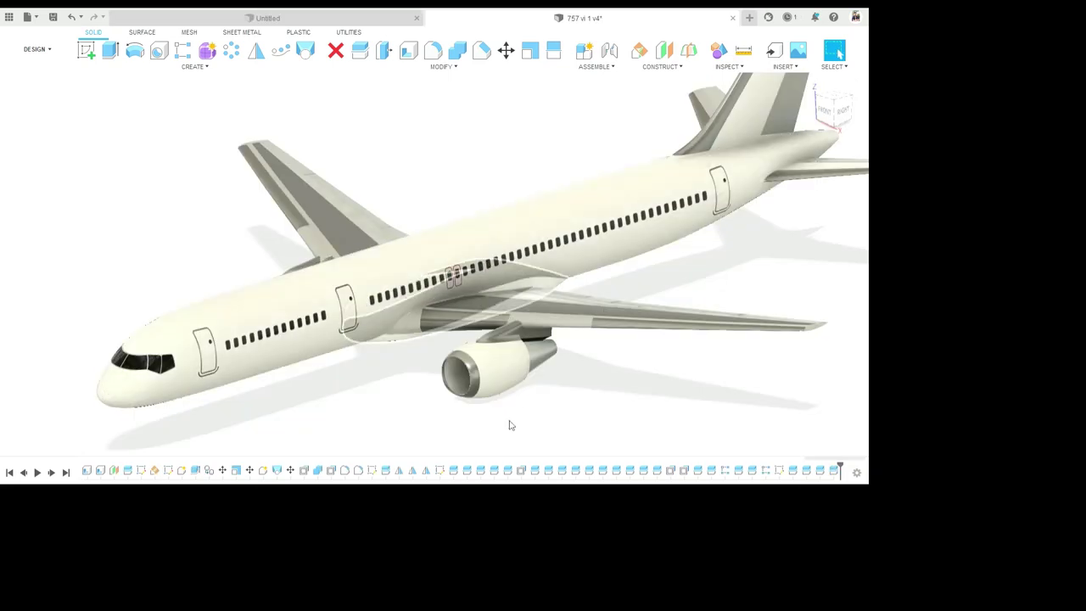
{"action": "middle_click_drag", "start_coordinate": [509, 426], "coordinate": [595, 362], "text": "shift"}
{"action": "scroll", "coordinate": [376, 353], "scroll_direction": "up", "scroll_amount": 4}
{"action": "scroll", "coordinate": [240, 289], "scroll_direction": "up", "scroll_amount": 4}
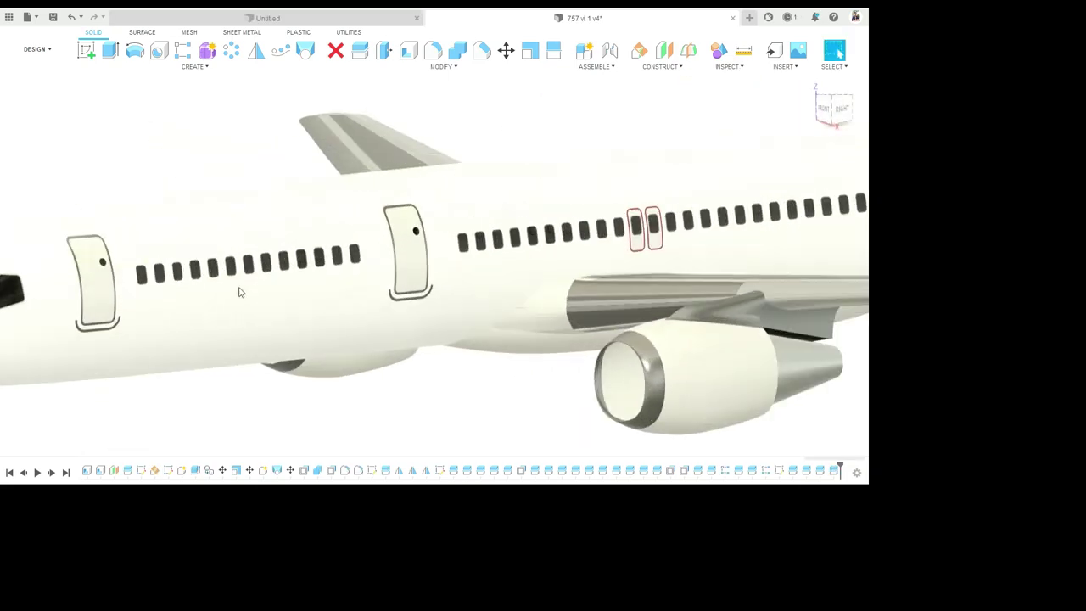
{"action": "middle_click_drag", "start_coordinate": [723, 247], "coordinate": [600, 282]}
{"action": "scroll", "coordinate": [600, 282], "scroll_direction": "up", "scroll_amount": 5}
{"action": "scroll", "coordinate": [487, 332], "scroll_direction": "down", "scroll_amount": 8}
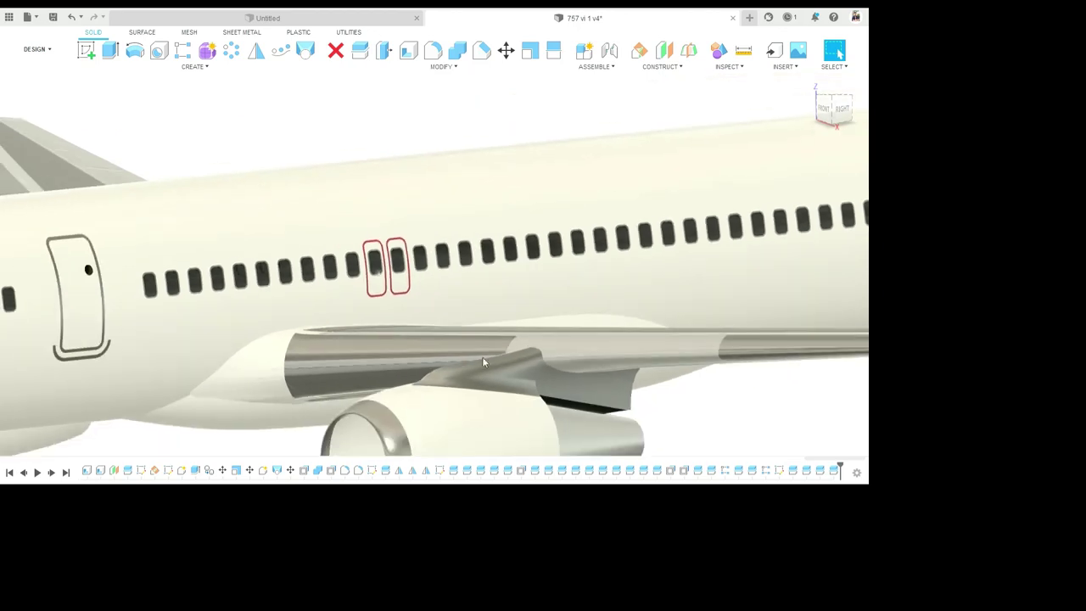
{"action": "scroll", "coordinate": [480, 370], "scroll_direction": "down", "scroll_amount": 2}
Step: Review the complete aircraft from the front, the nose quarter and the tail quarter
{"action": "middle_click_drag", "start_coordinate": [515, 307], "coordinate": [556, 289], "text": "shift"}
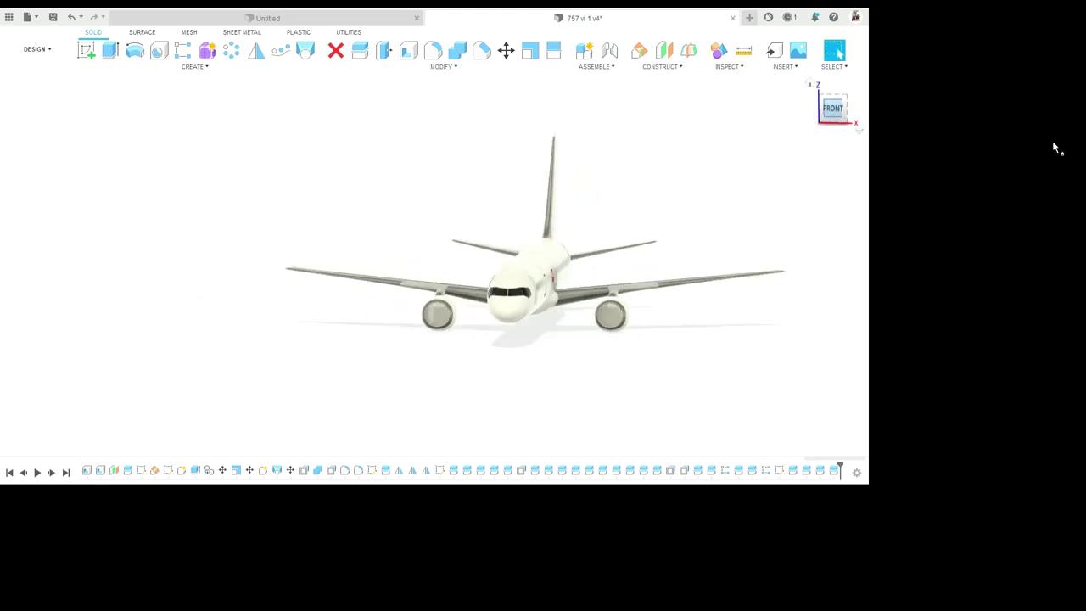
{"action": "scroll", "coordinate": [743, 408], "scroll_direction": "up", "scroll_amount": 3}
{"action": "scroll", "coordinate": [745, 406], "scroll_direction": "down", "scroll_amount": 2}
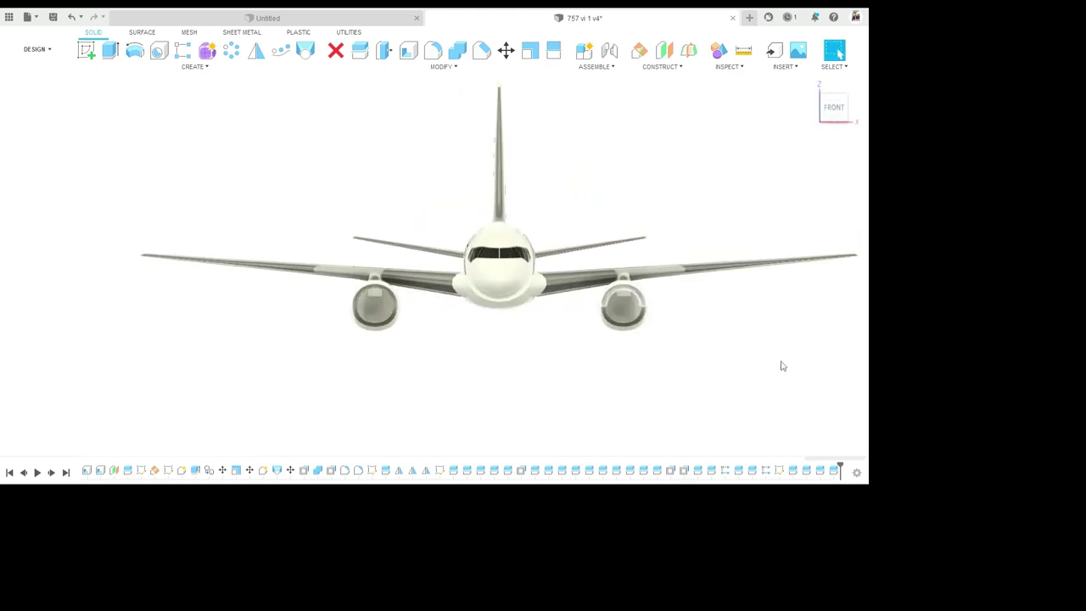
{"action": "scroll", "coordinate": [779, 383], "scroll_direction": "up", "scroll_amount": 2}
{"action": "scroll", "coordinate": [781, 378], "scroll_direction": "down", "scroll_amount": 4}
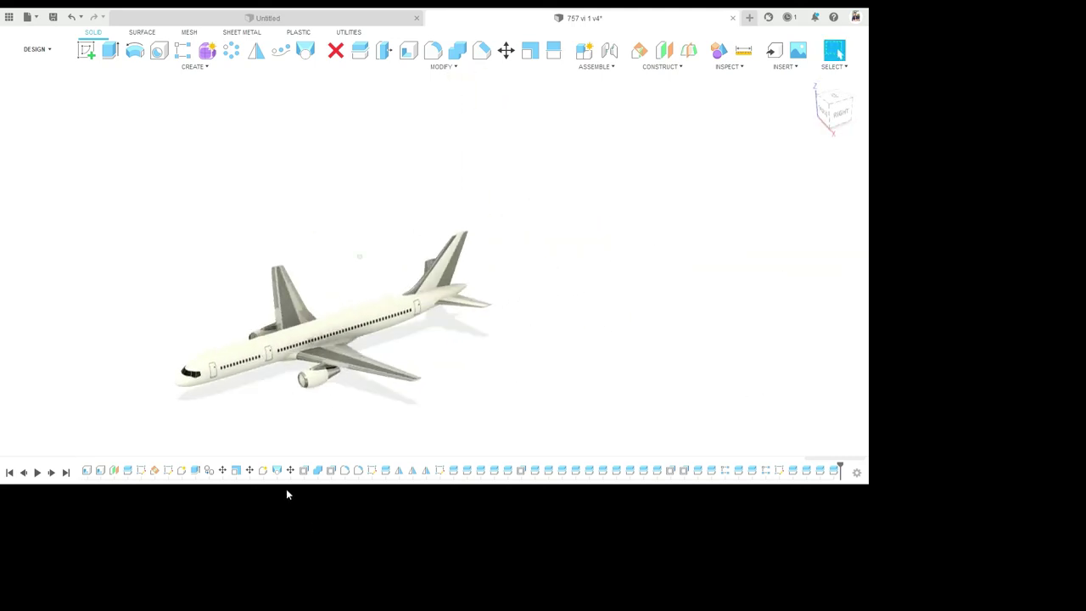
{"action": "scroll", "coordinate": [509, 417], "scroll_direction": "up", "scroll_amount": 5}
{"action": "middle_click_drag", "start_coordinate": [365, 459], "coordinate": [569, 338], "text": "shift"}
{"action": "scroll", "coordinate": [585, 369], "scroll_direction": "up", "scroll_amount": 4}
{"action": "scroll", "coordinate": [587, 369], "scroll_direction": "down", "scroll_amount": 4}
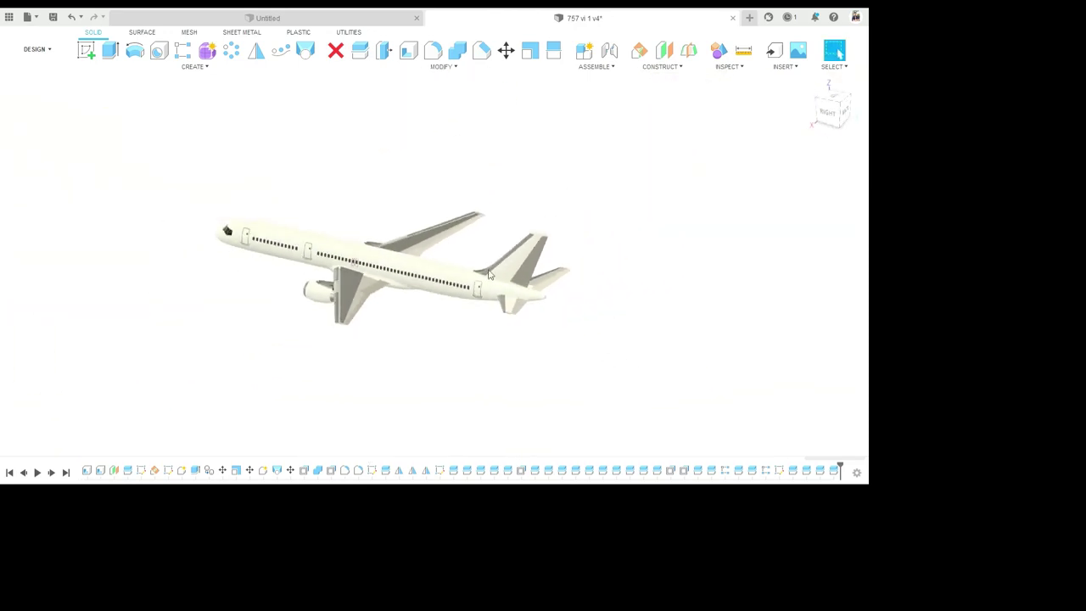